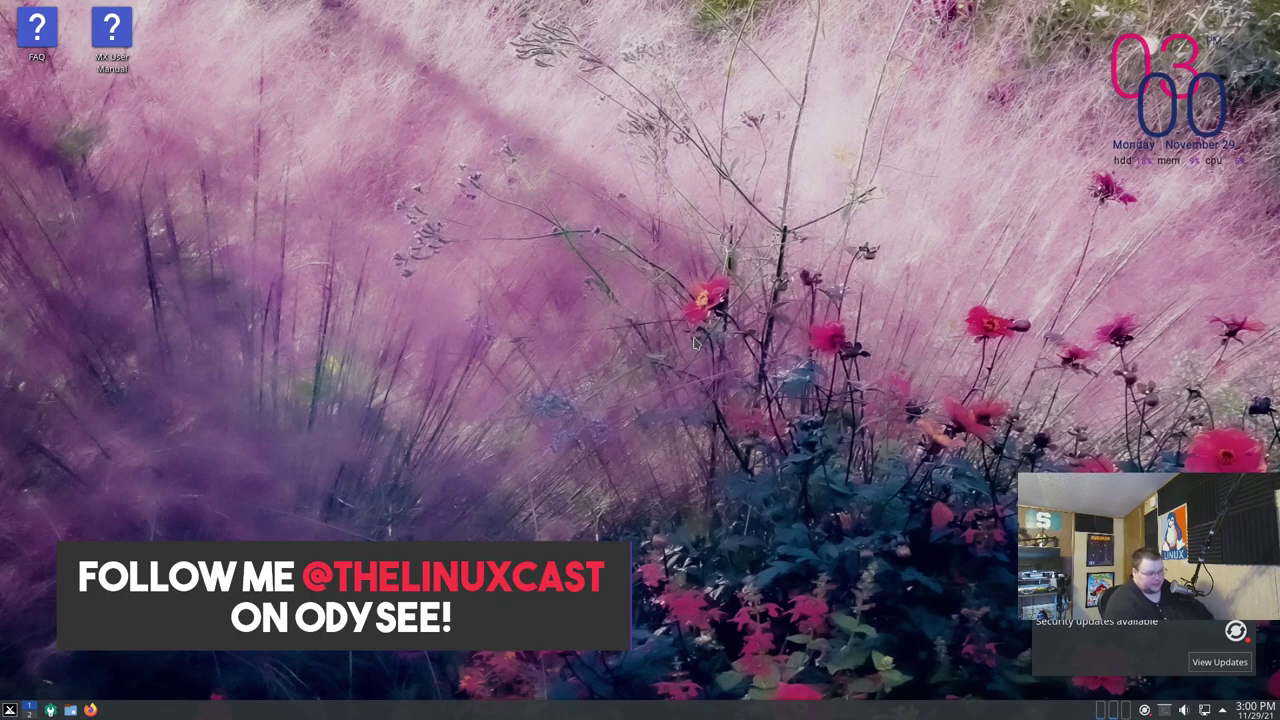
Open a Konsole terminal, enlarge its text six zoom levels, and maximize the window.
key(ctrl+alt+t)
key(ctrl+plus)
key(ctrl+plus)
key(ctrl+plus)
key(ctrl+plus)
key(ctrl+plus)
key(ctrl+plus)
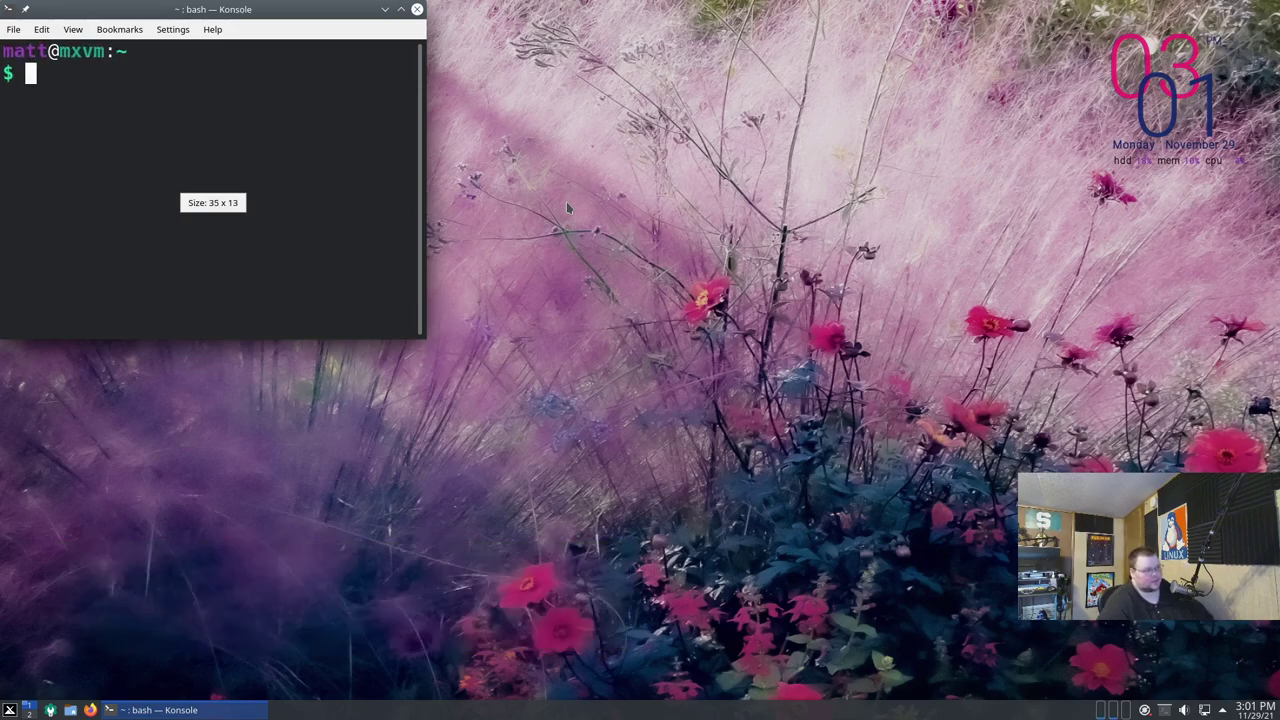
drag(355, 8, 532, 1)
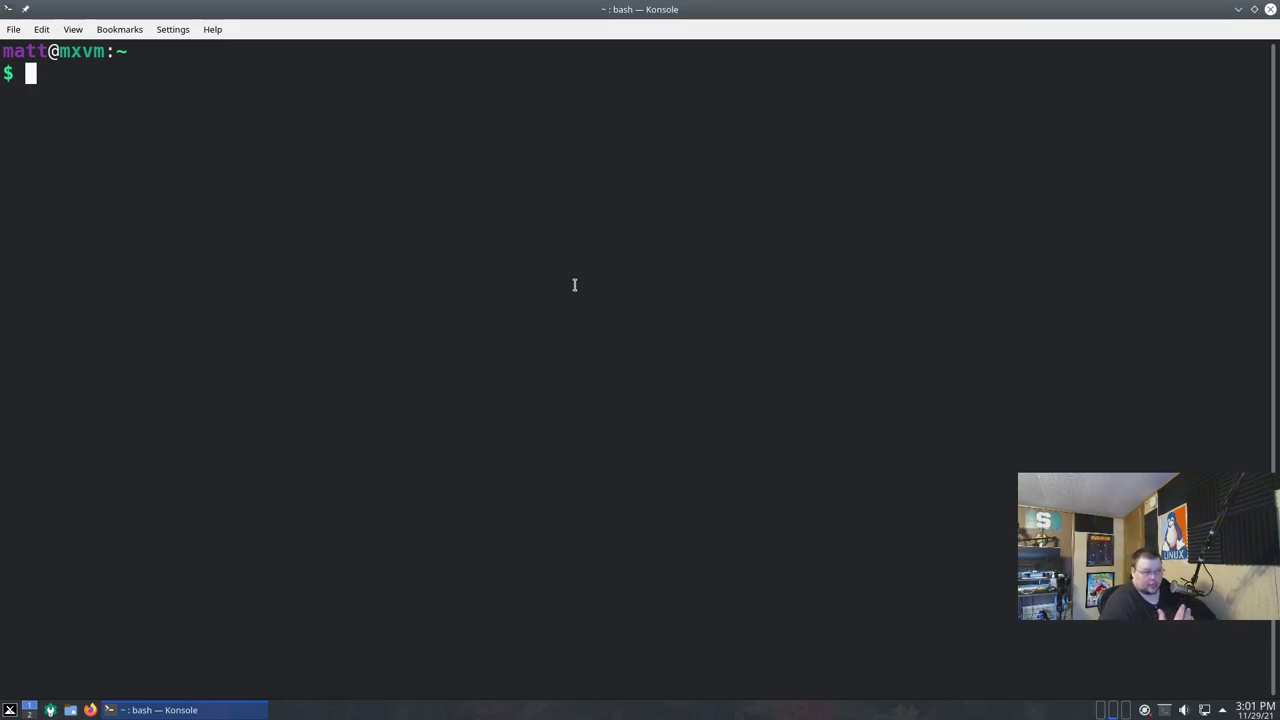
Install the sway package with sudo apt install sway, entering the sudo password and accepting the installation with y.
text(sud)
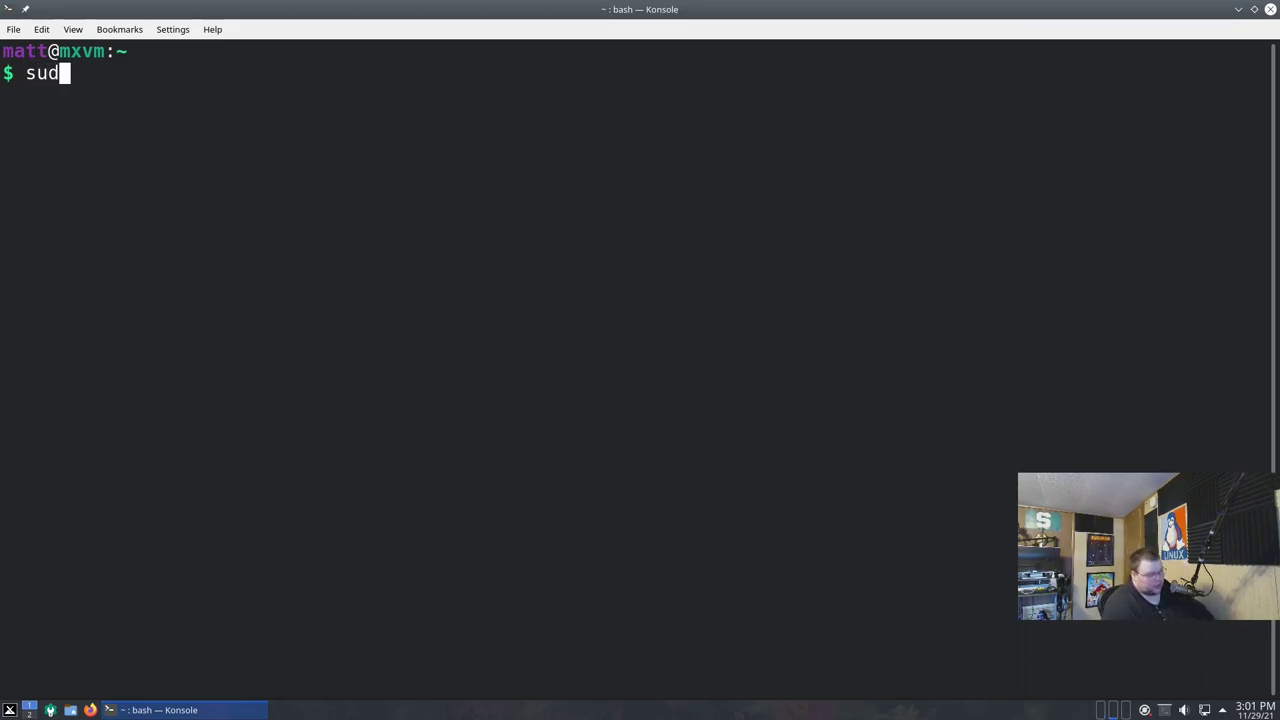
text(o apt install sway)
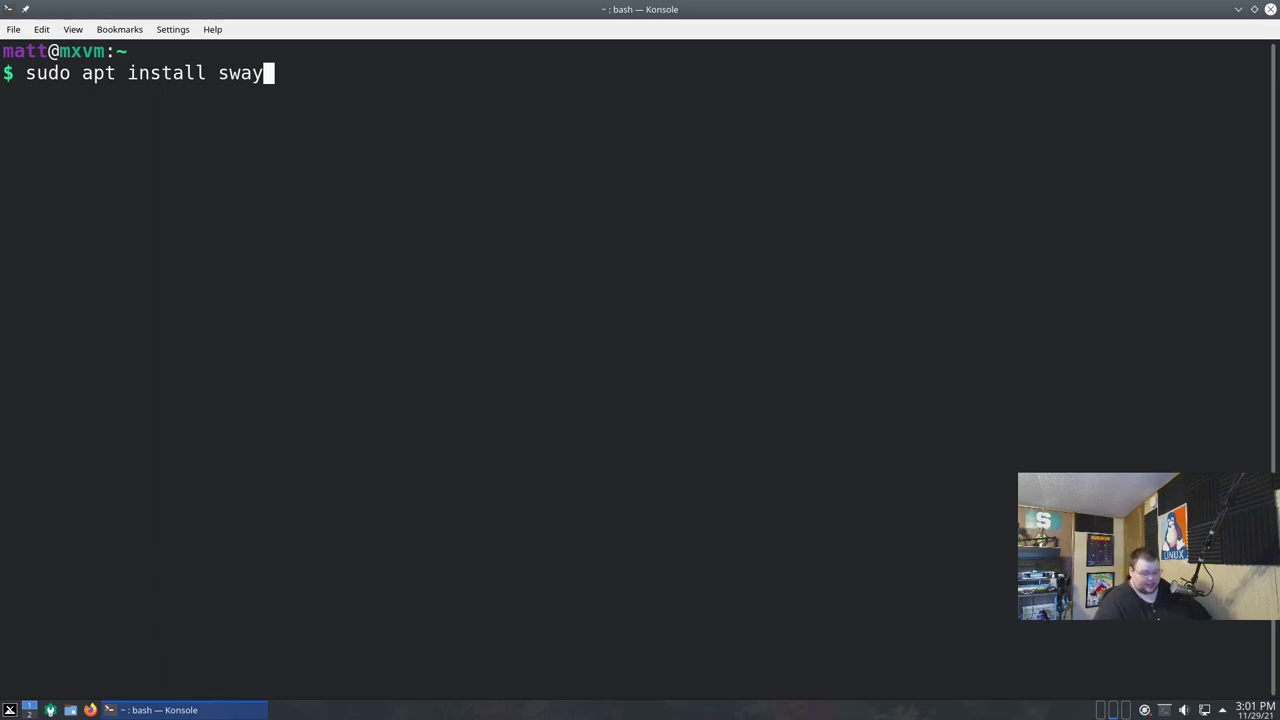
key(Return)
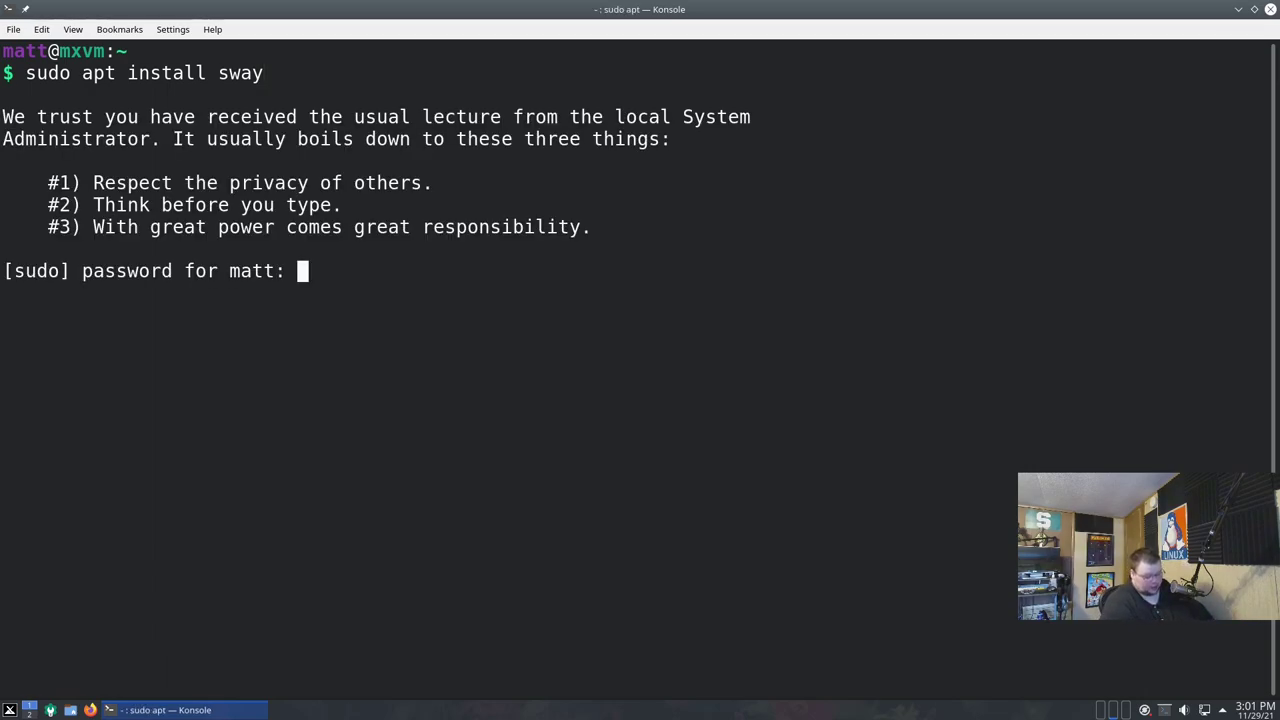
key(Return)
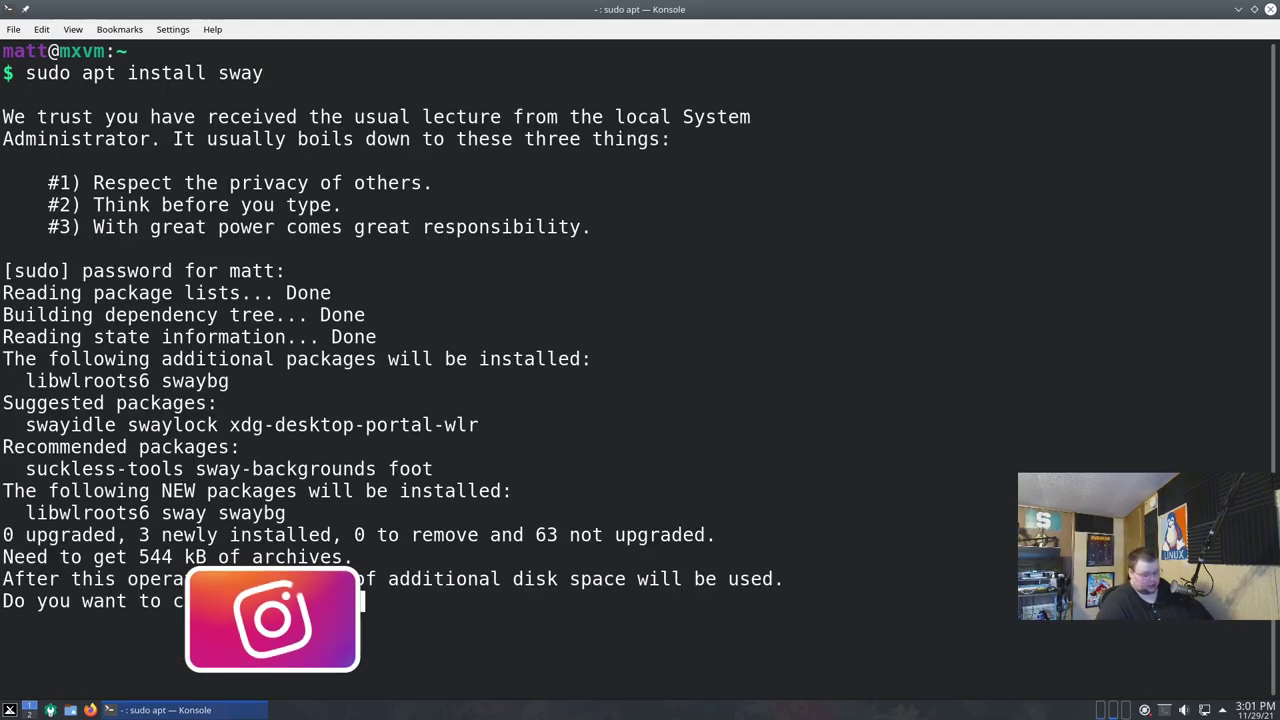
text(y)
key(Return)
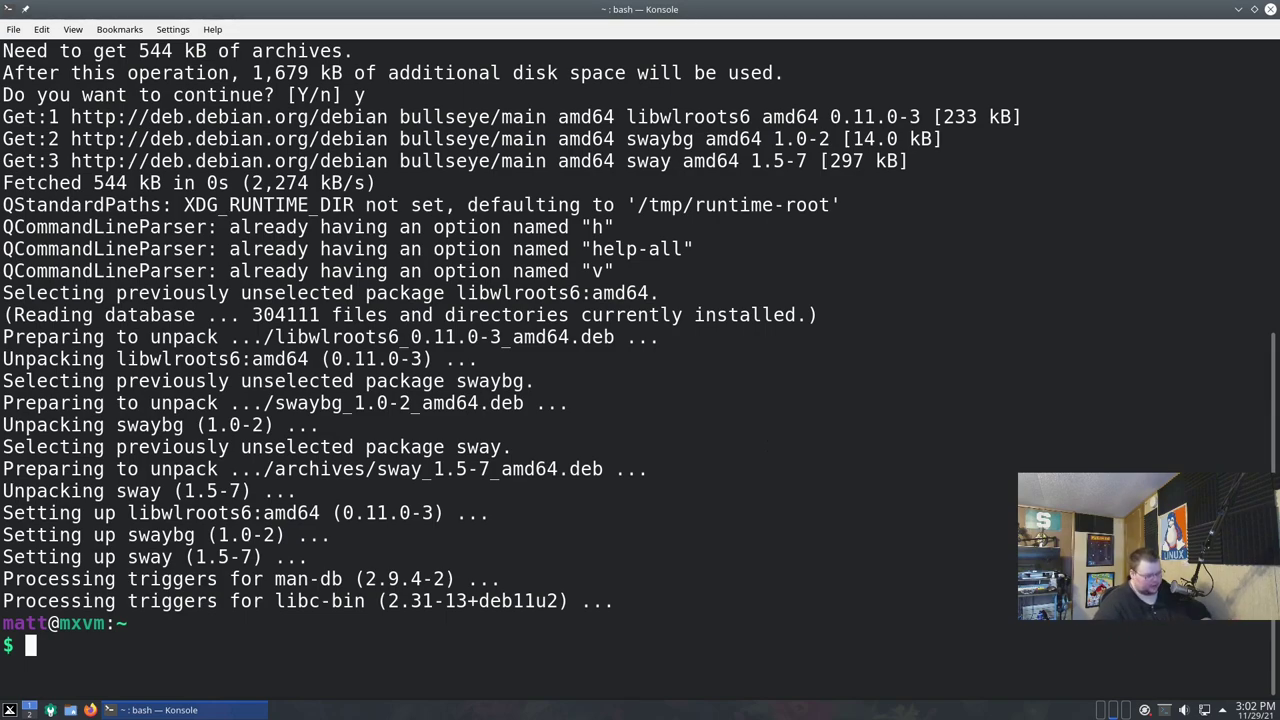
Try to copy /etc/sway/configs with cp, giving no destination.
text(cp )
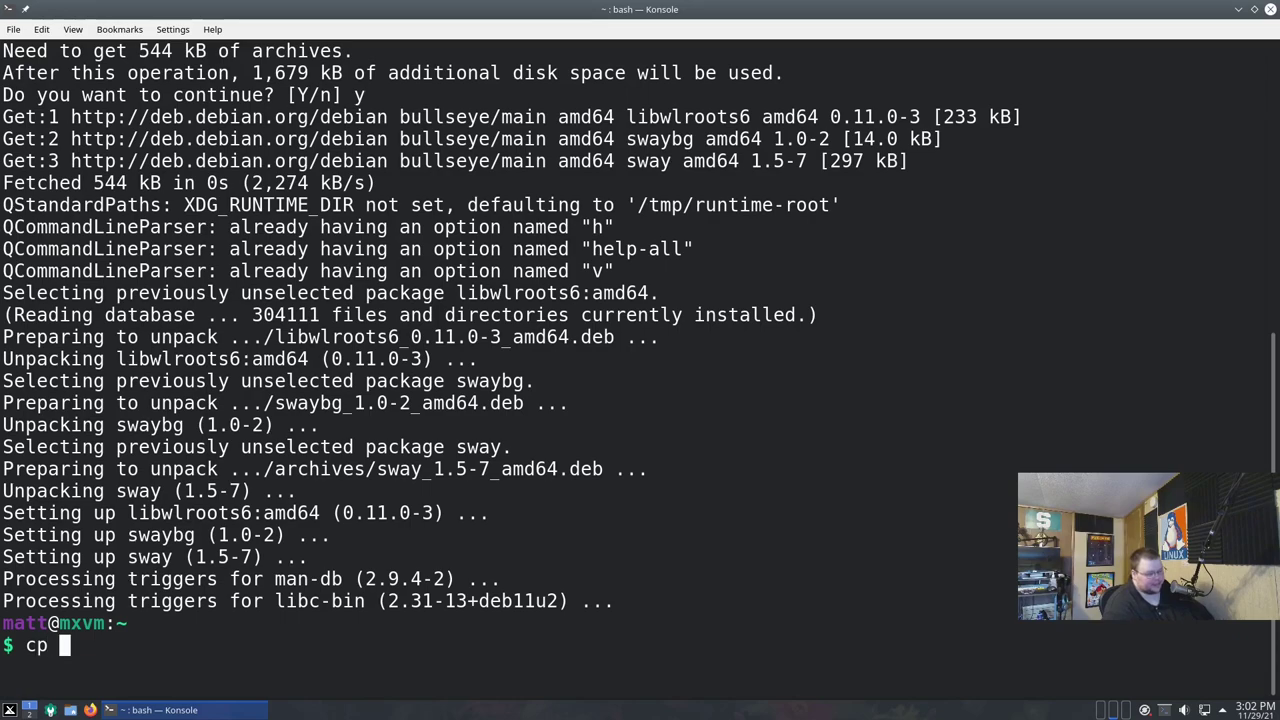
text(/etc/s)
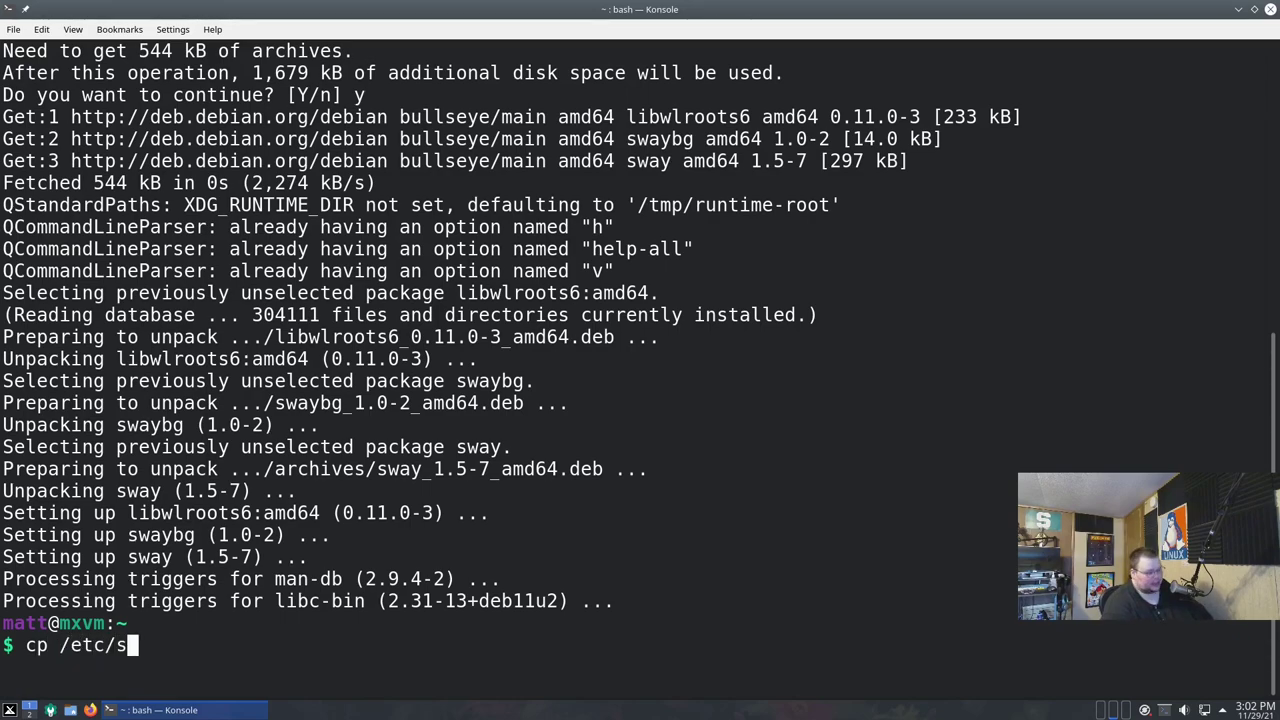
text(way/config)
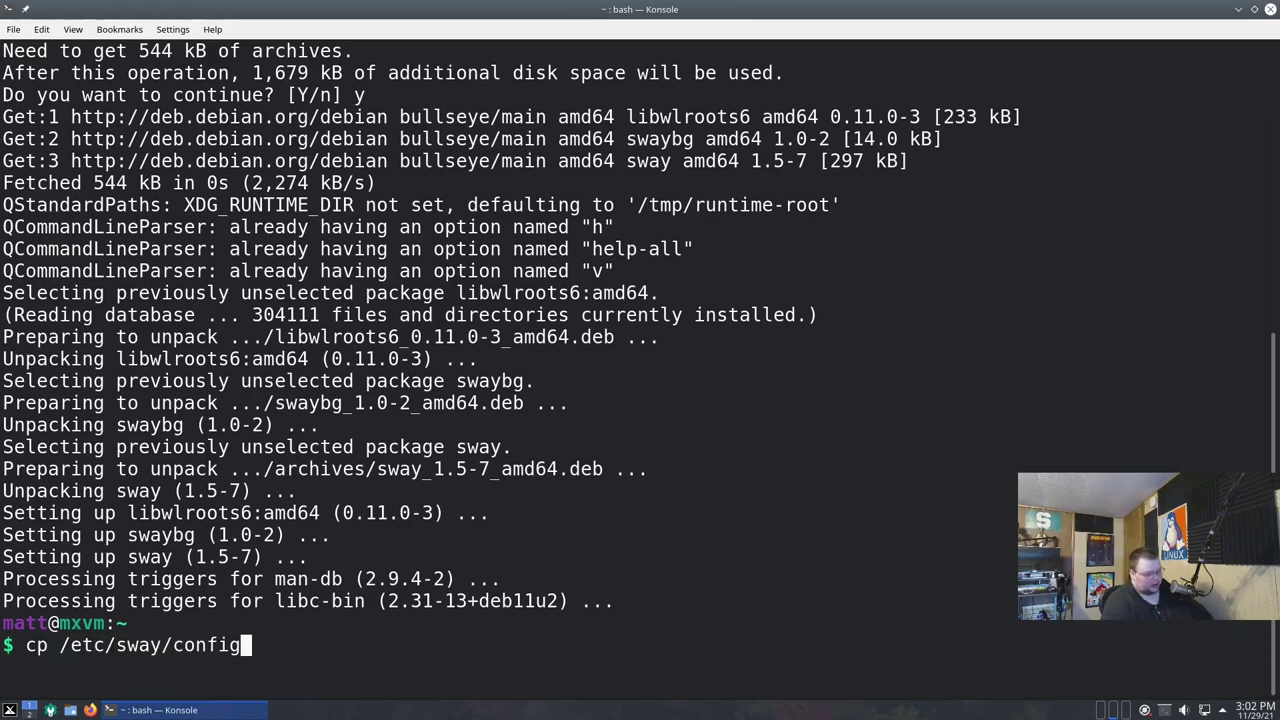
text(s)
key(Return)
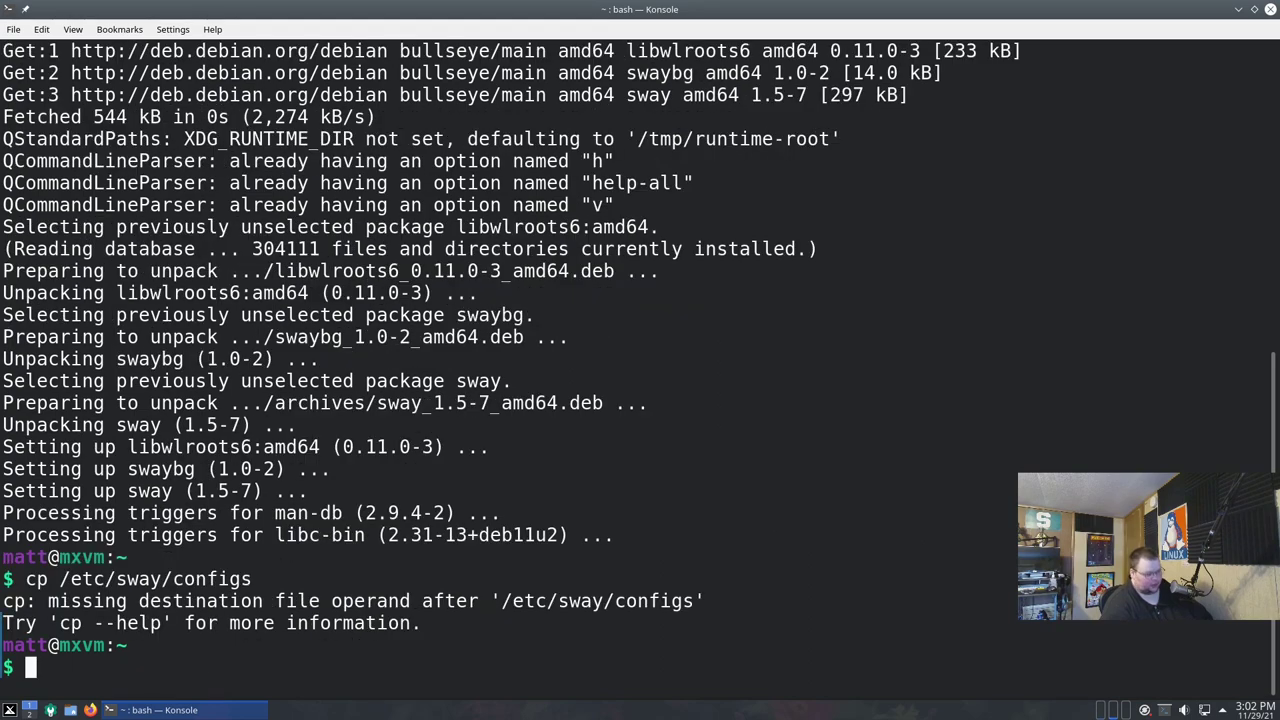
Create the directory .config/sway in the home folder with mkdir.
text(mkdir)
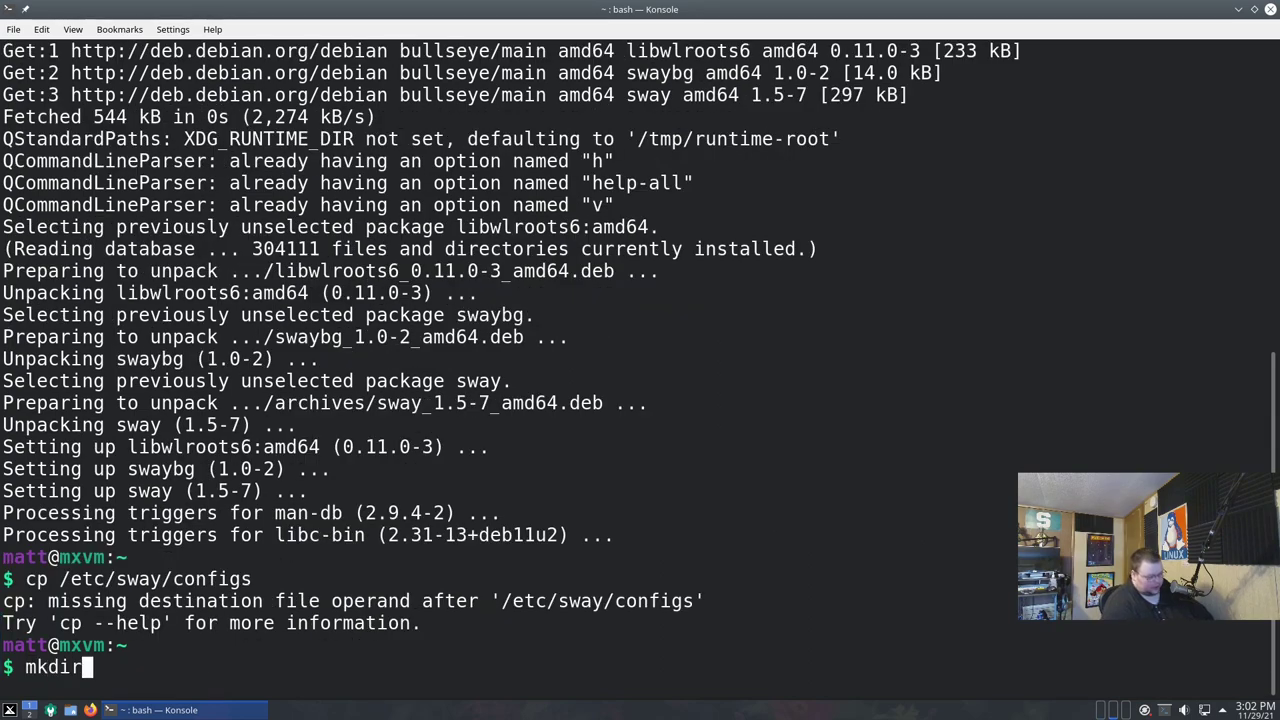
text( .config/sway)
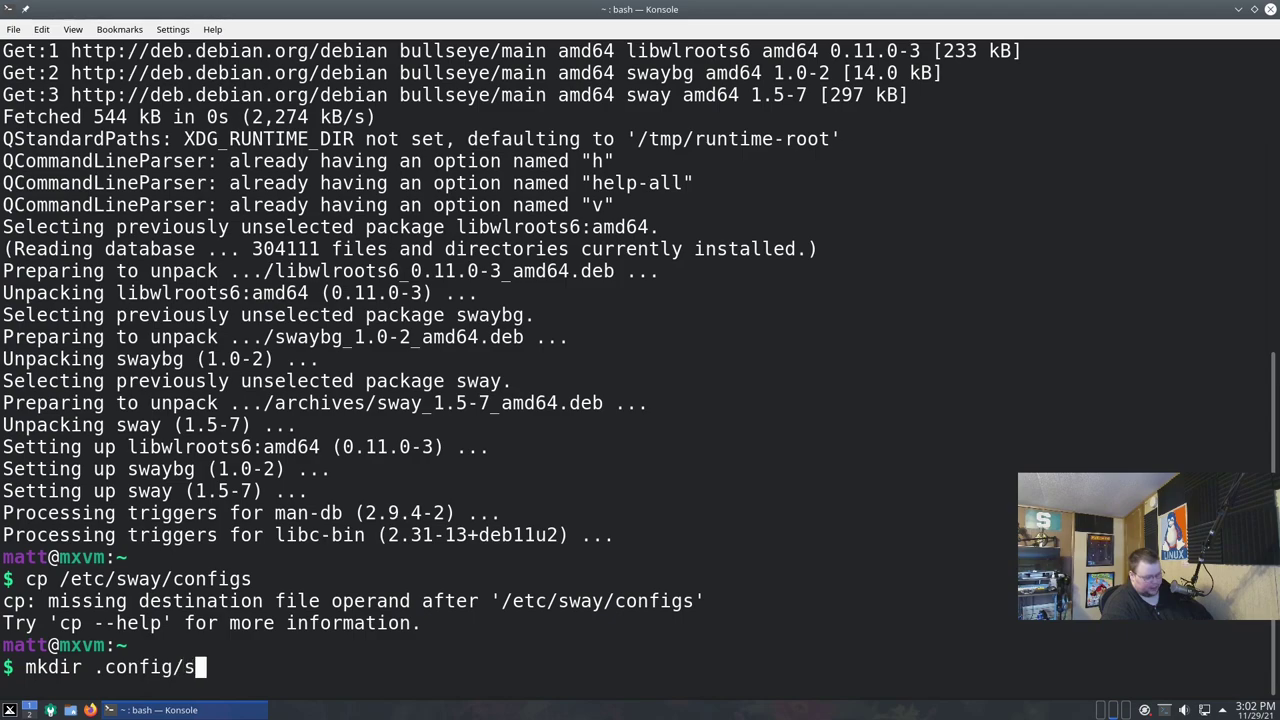
key(Return)
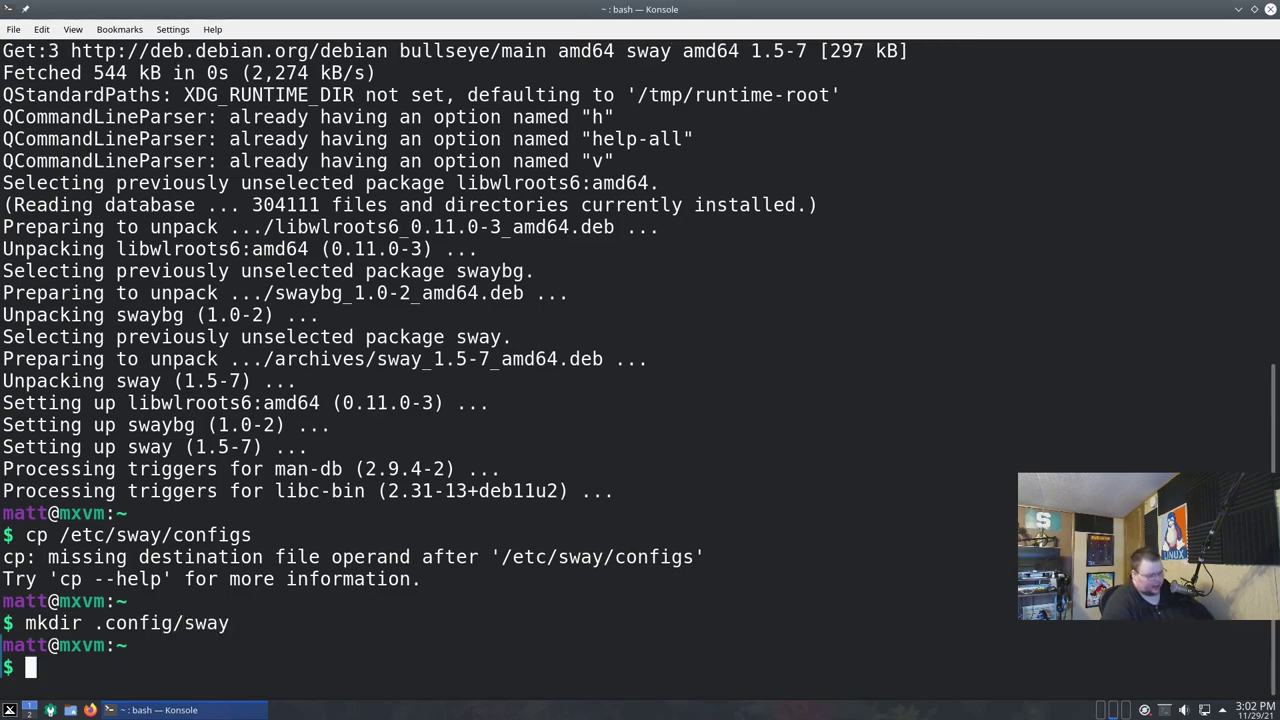
Copy the default configuration file /etc/sway/config to ~/.config/sway/, reusing the earlier cp command.
key(Up)
key(Up)
key(BackSpace)
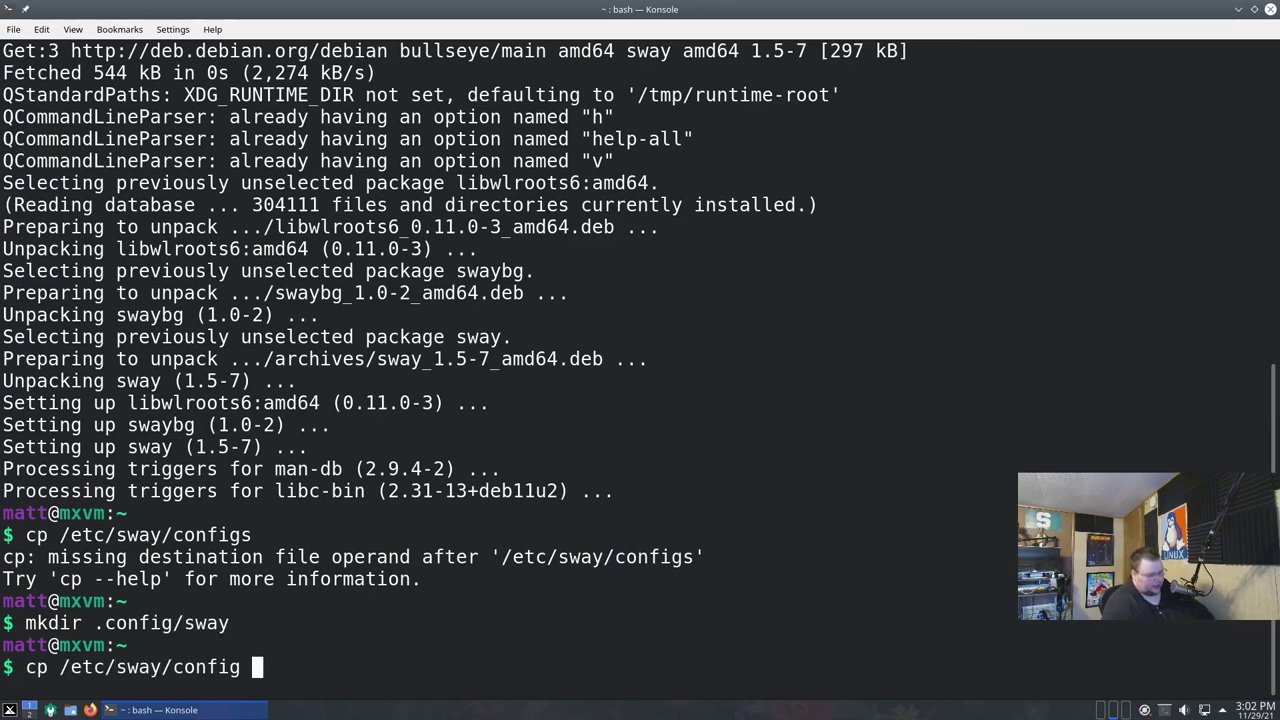
text(~.)
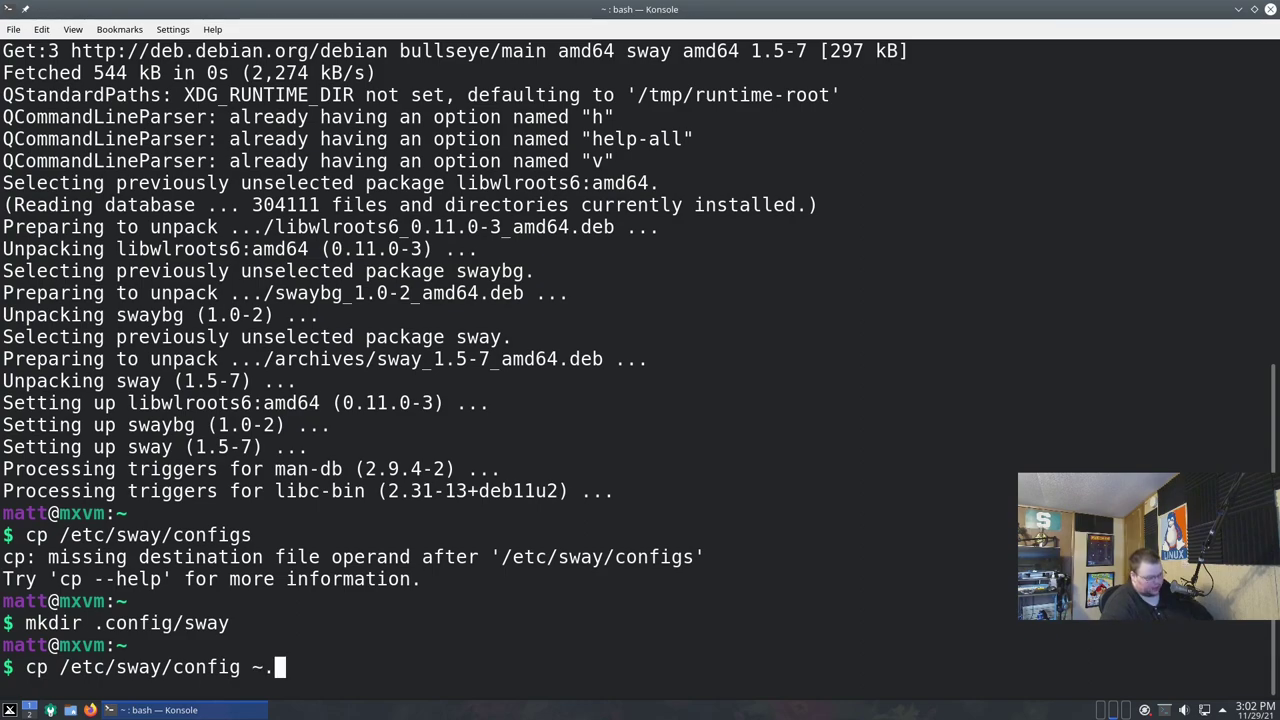
key(BackSpace)
text(/,.)
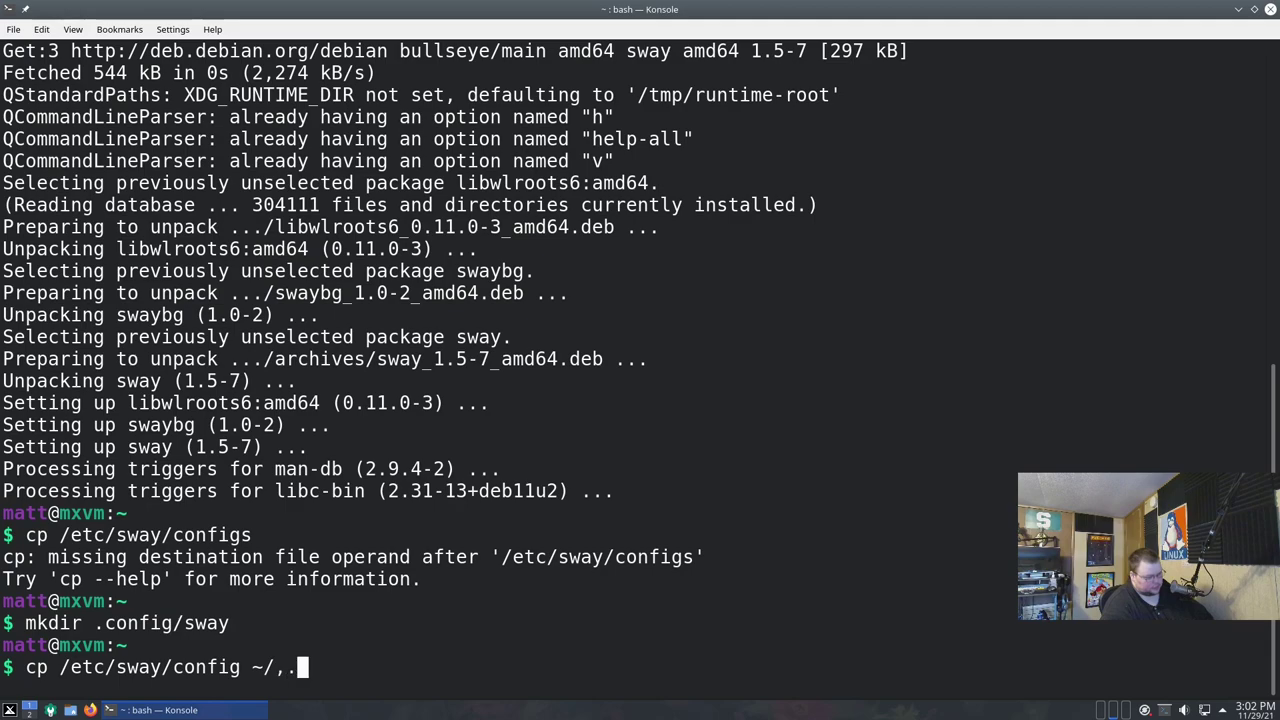
key(BackSpace)
key(BackSpace)
text(.config/)
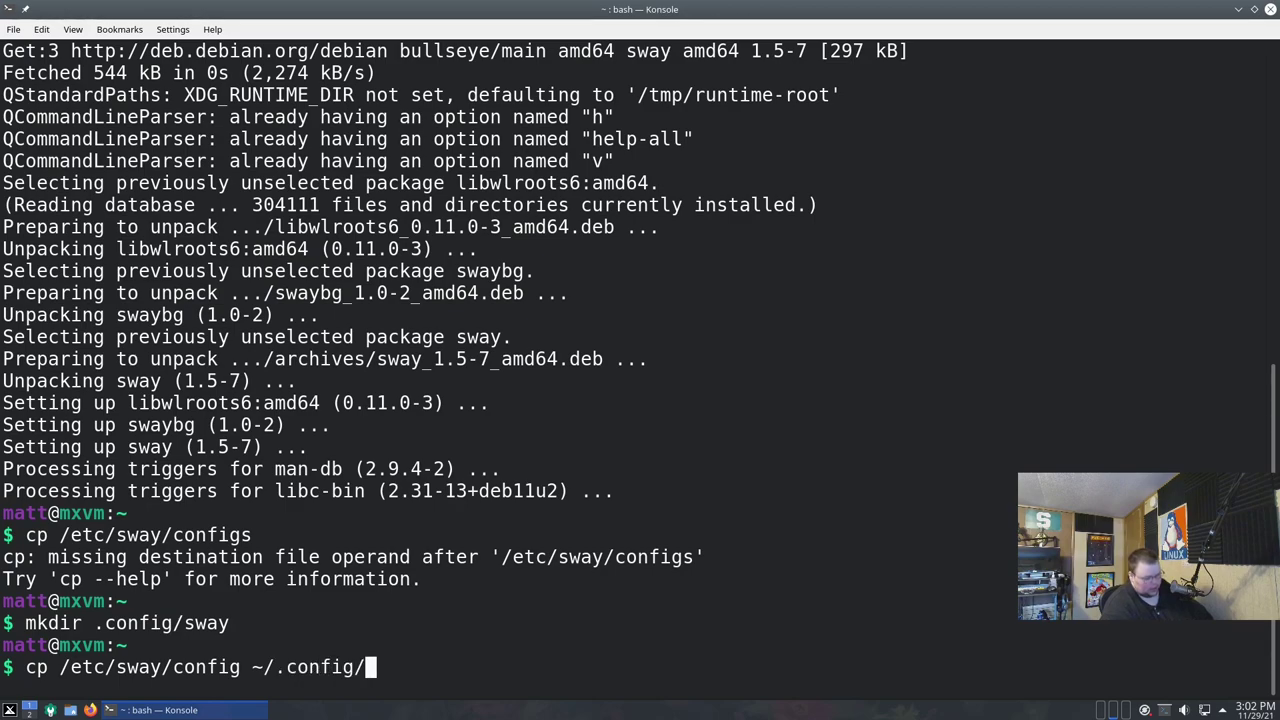
text(sway/)
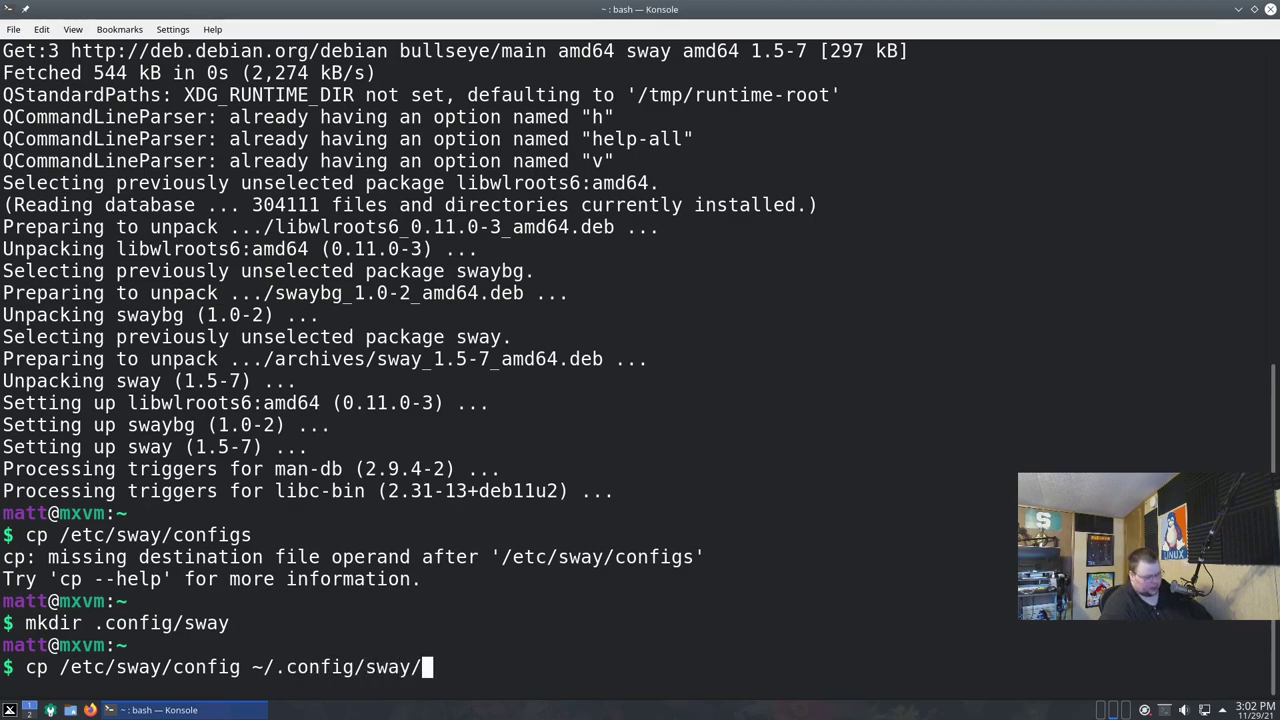
key(Return)
Change into the .config/sway/ directory and list its contents.
text(cd .c)
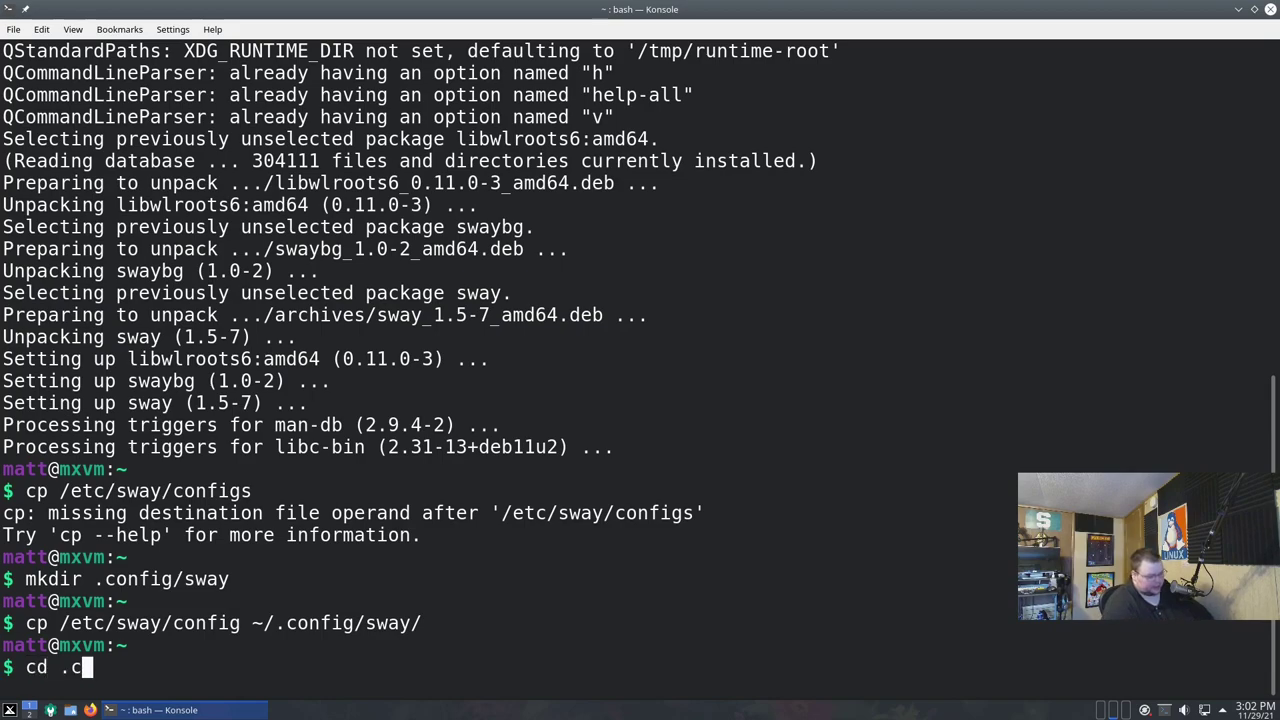
text(onfig/sway/)
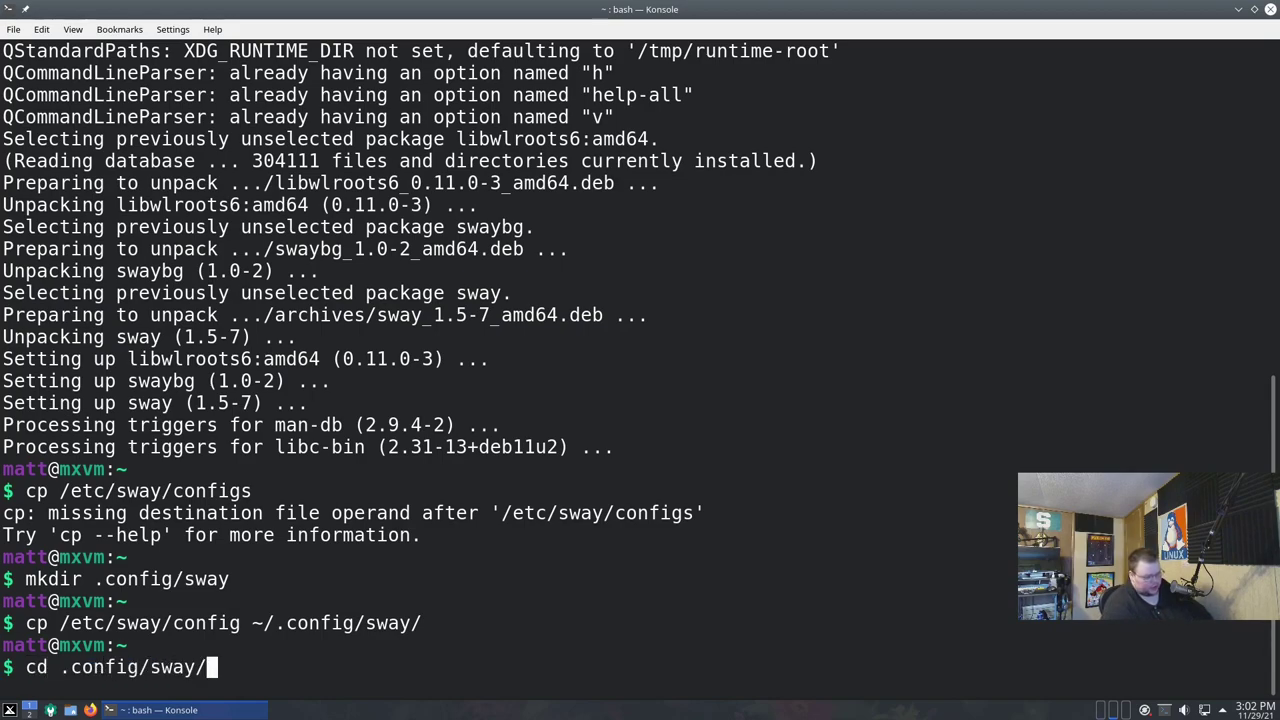
key(Return)
text(ls)
key(Return)
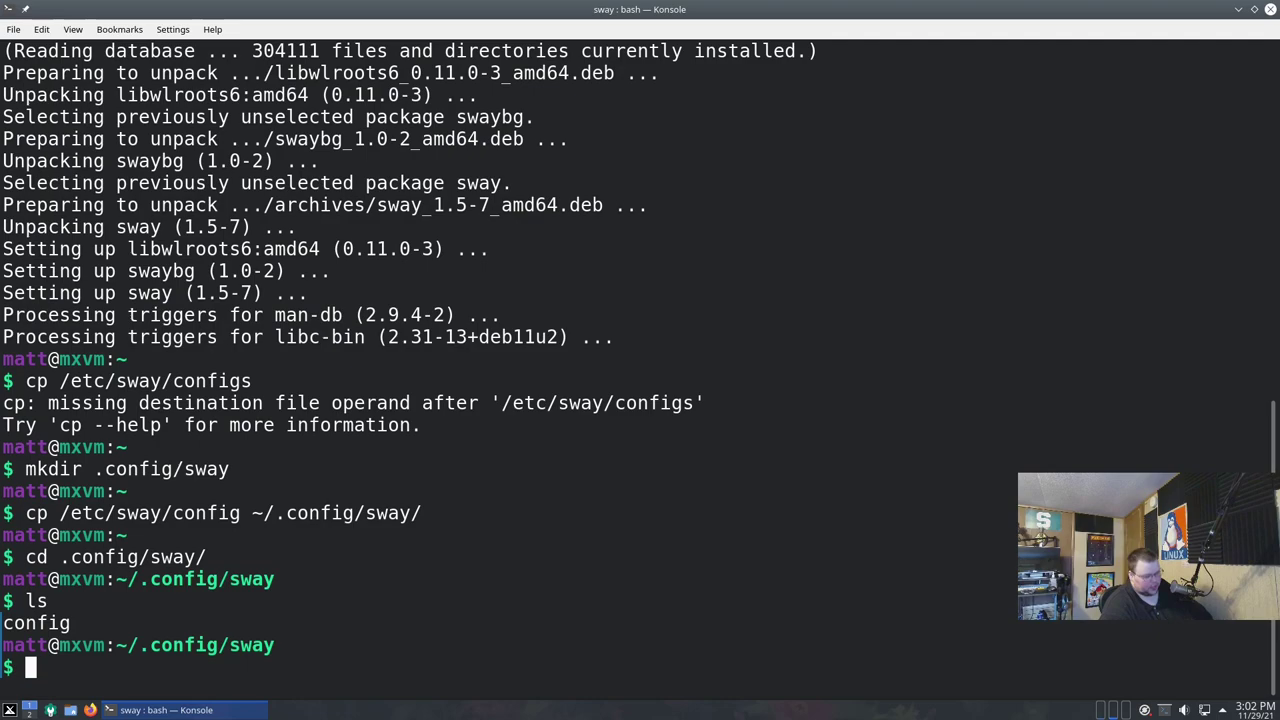
Open the config file in vim and go to the set $menu line under the preferred application launcher comment.
text(vim config)
key(Return)
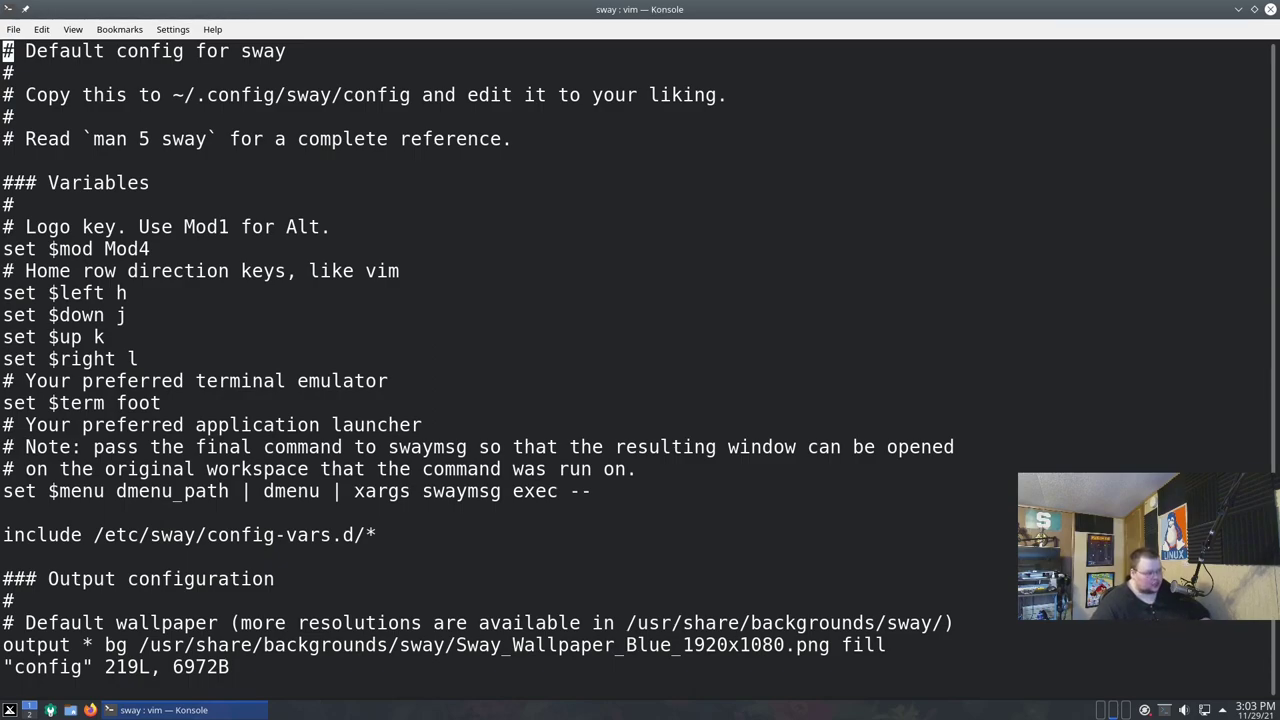
key(j)
key(j)
key(j)
key(j)
key(j)
key(j)
key(j)
key(j)
key(j)
key(j)
key(j)
key(j)
key(j)
key(j)
key(j)
key(j)
key(j)
key(j)
key(j)
key(j)
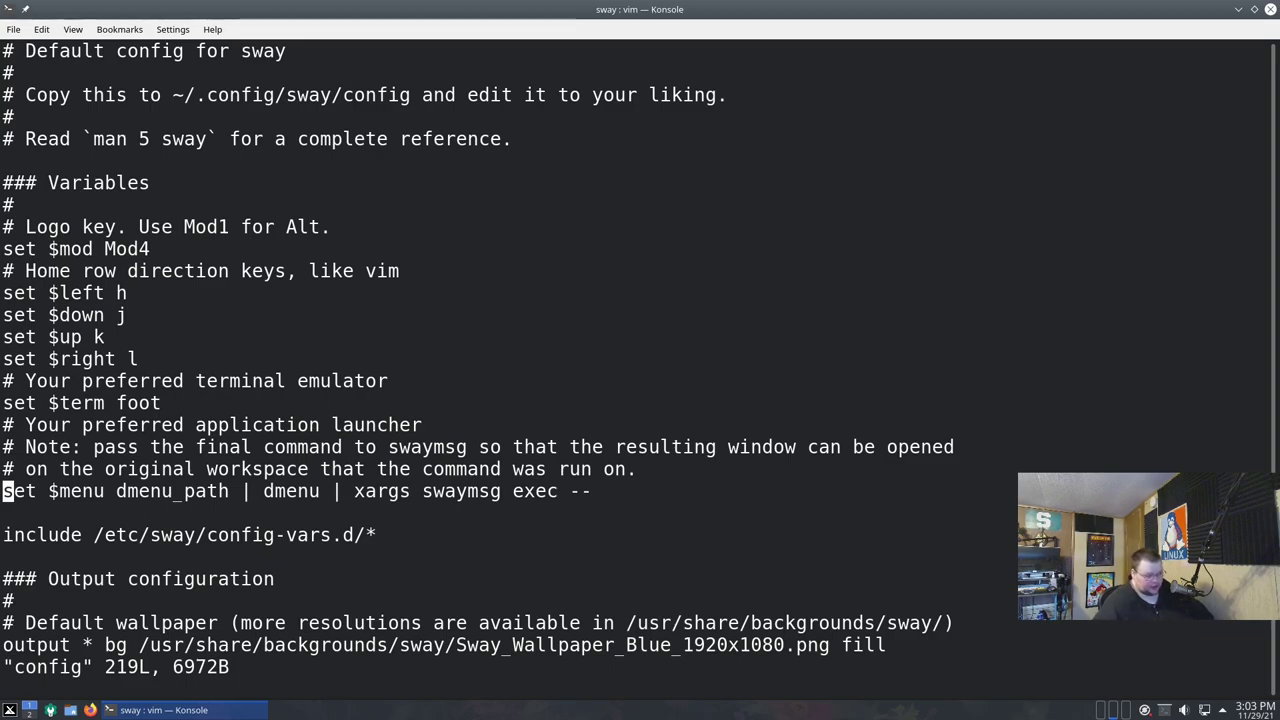
Install wofi with sudo apt install wofi in a second terminal window with enlarged text, and close that window.
key(ctrl+shift+n)
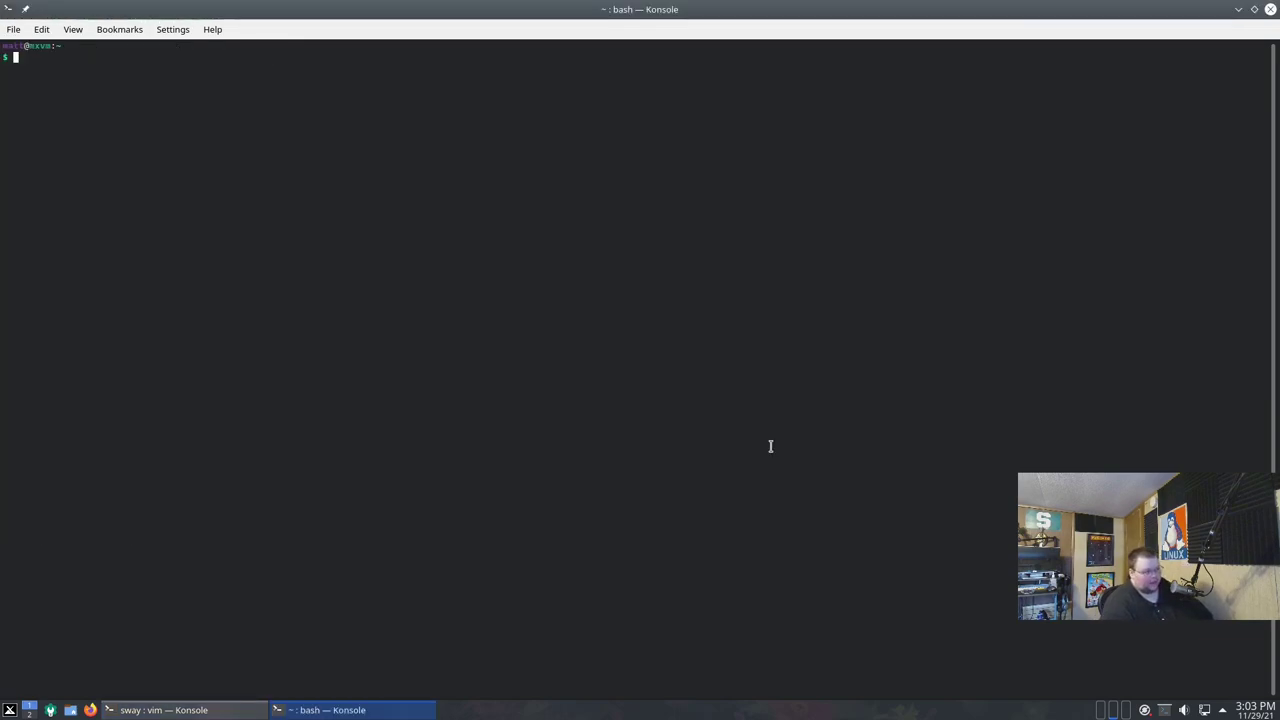
key(ctrl+plus)
key(ctrl+plus)
key(ctrl+plus)
text(sudo a)
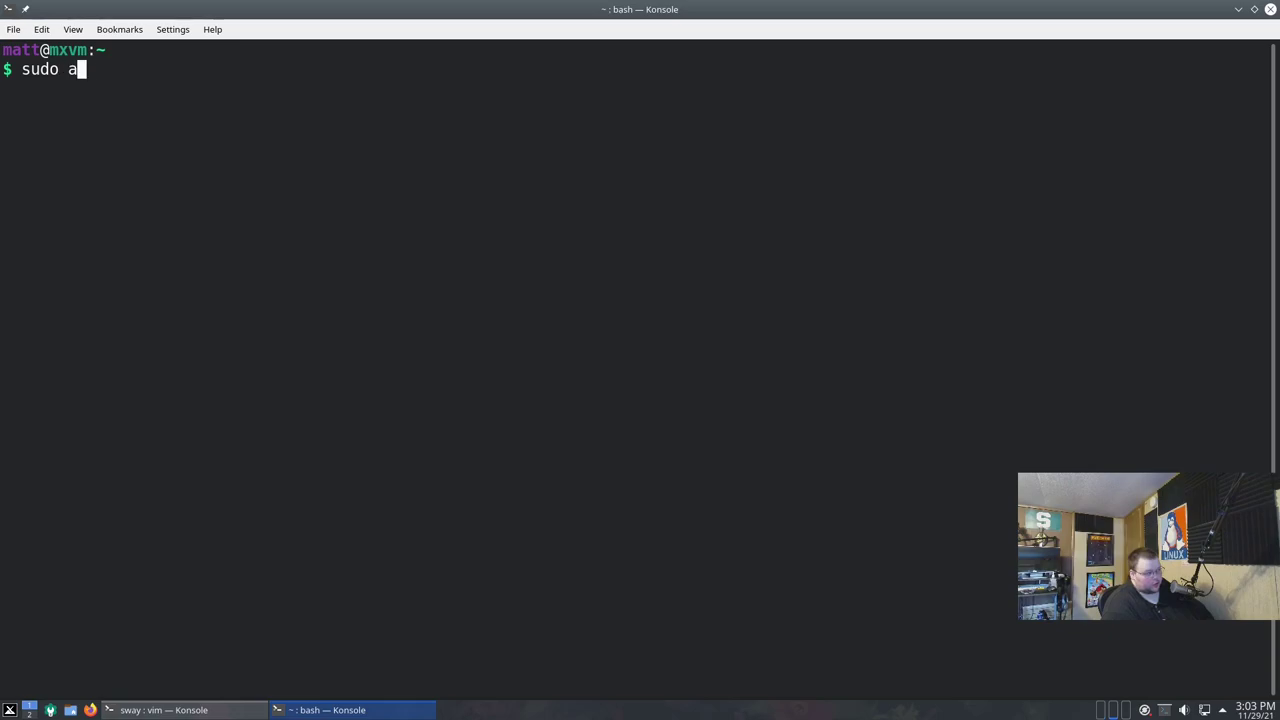
text(pt install wo)
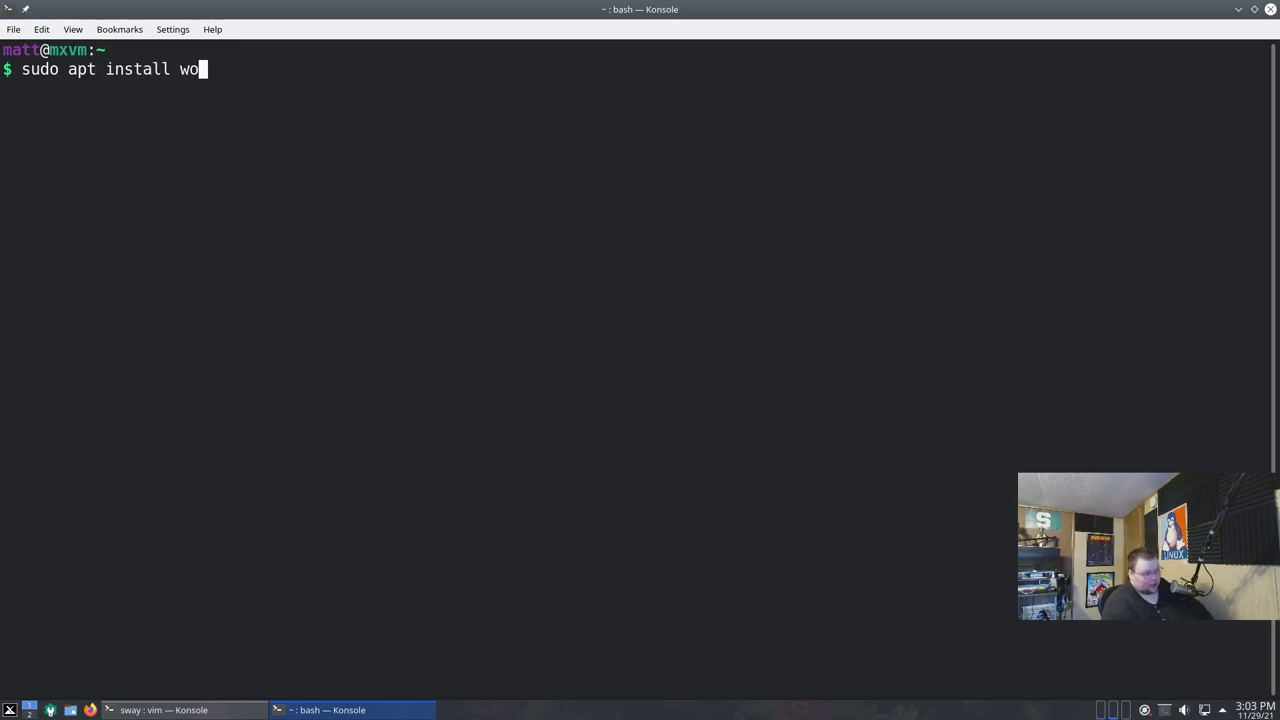
text(fi)
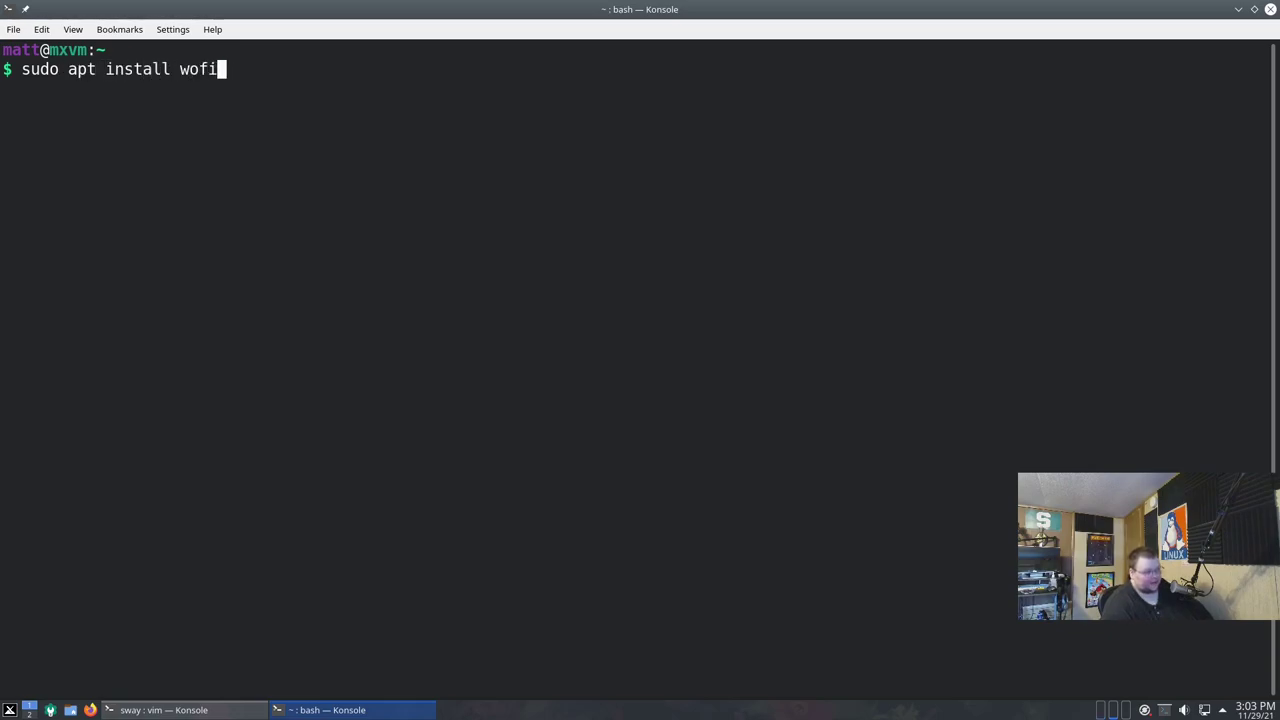
key(Return)
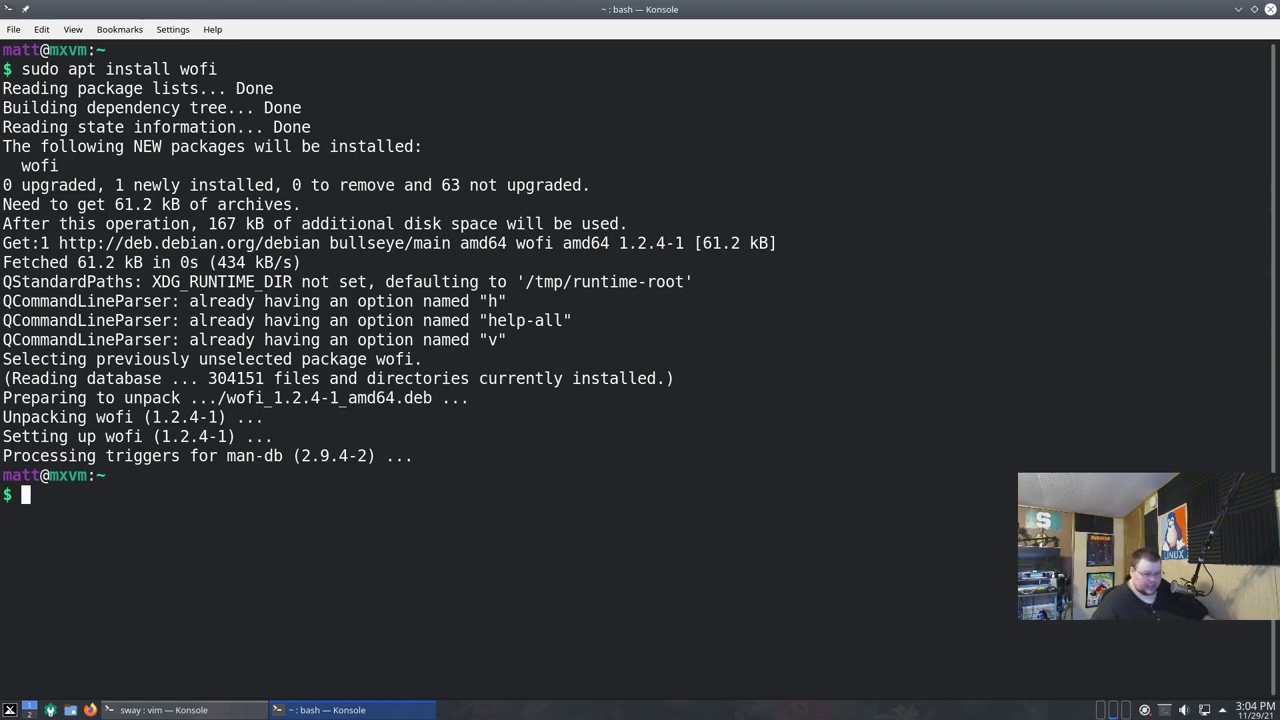
click(1271, 9)
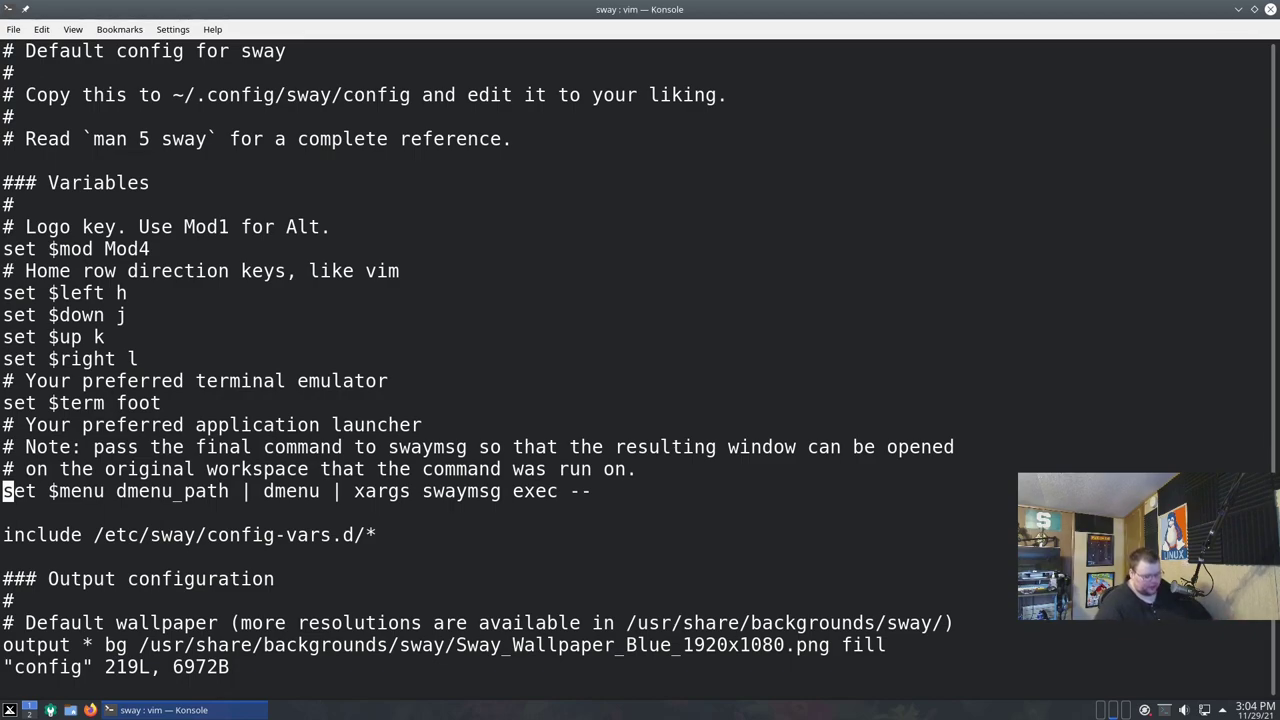
Replace the dmenu command in the set $menu line with wofi --show=drun.
key(l)
key(l)
key(l)
key(l)
key(l)
key(l)
key(l)
key(l)
key(l)
key(l)
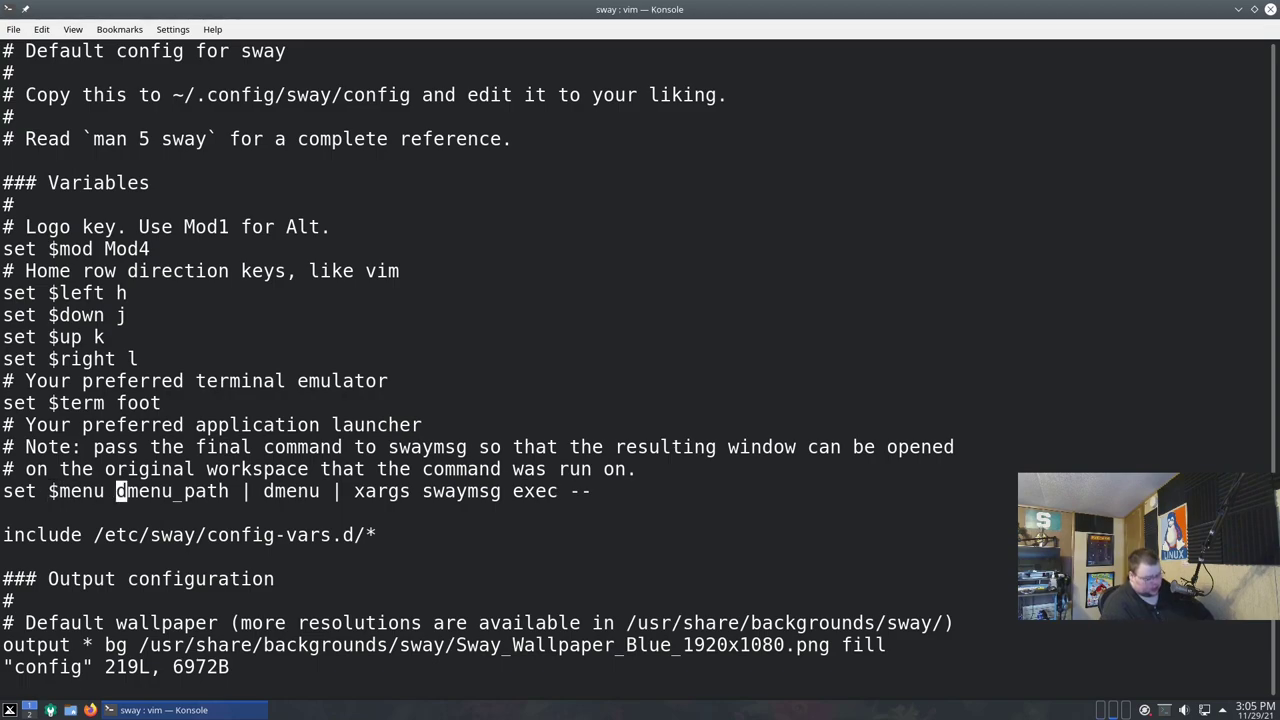
key(shift+c)
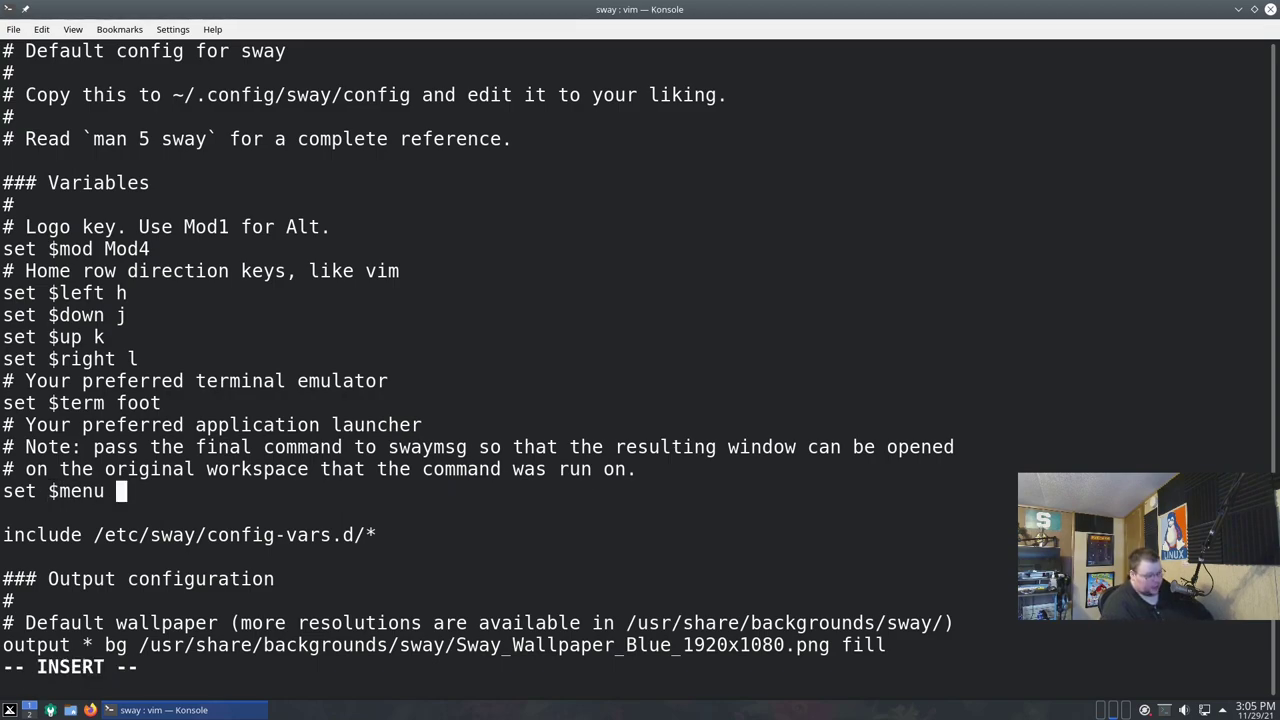
text(wofi)
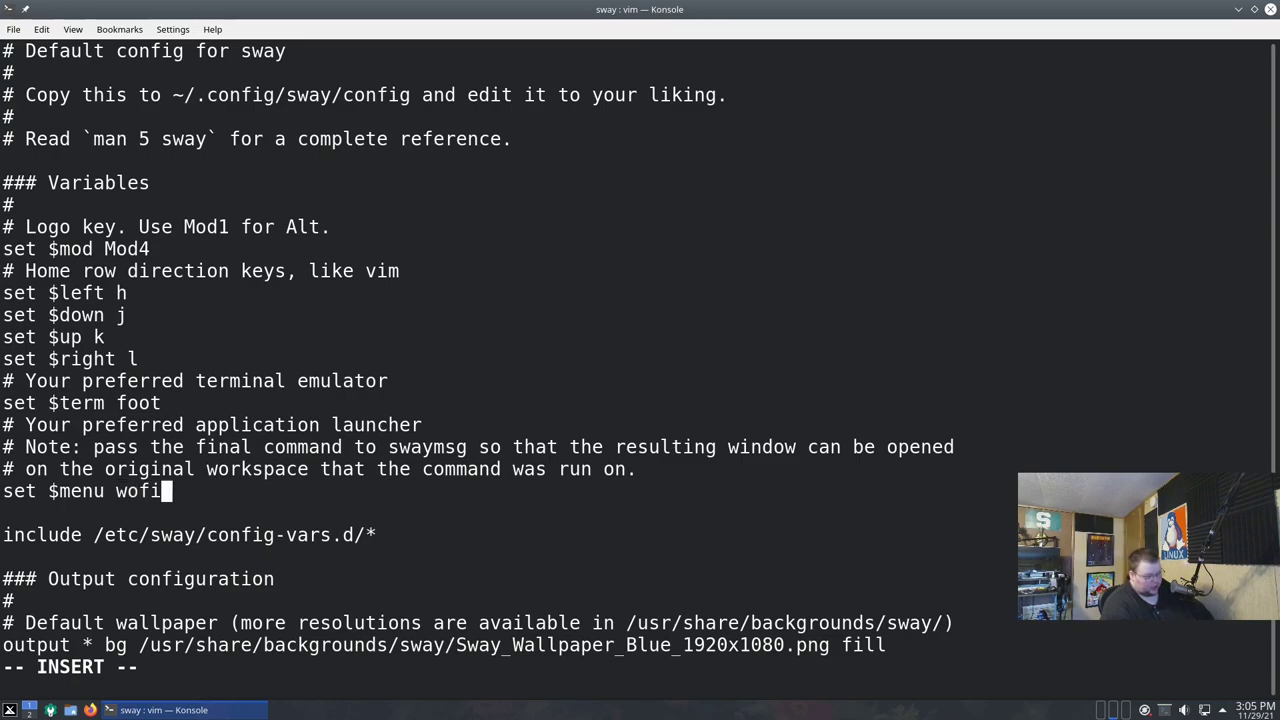
text( --show=drubn)
key(BackSpace)
key(BackSpace)
text(n)
key(Escape)
Replace foot with kitty in the set $term line under the preferred terminal emulator comment.
key(j)
key(k)
key(k)
key(k)
key(k)
key(k)
key(h)
key(h)
key(h)
key(h)
key(l)
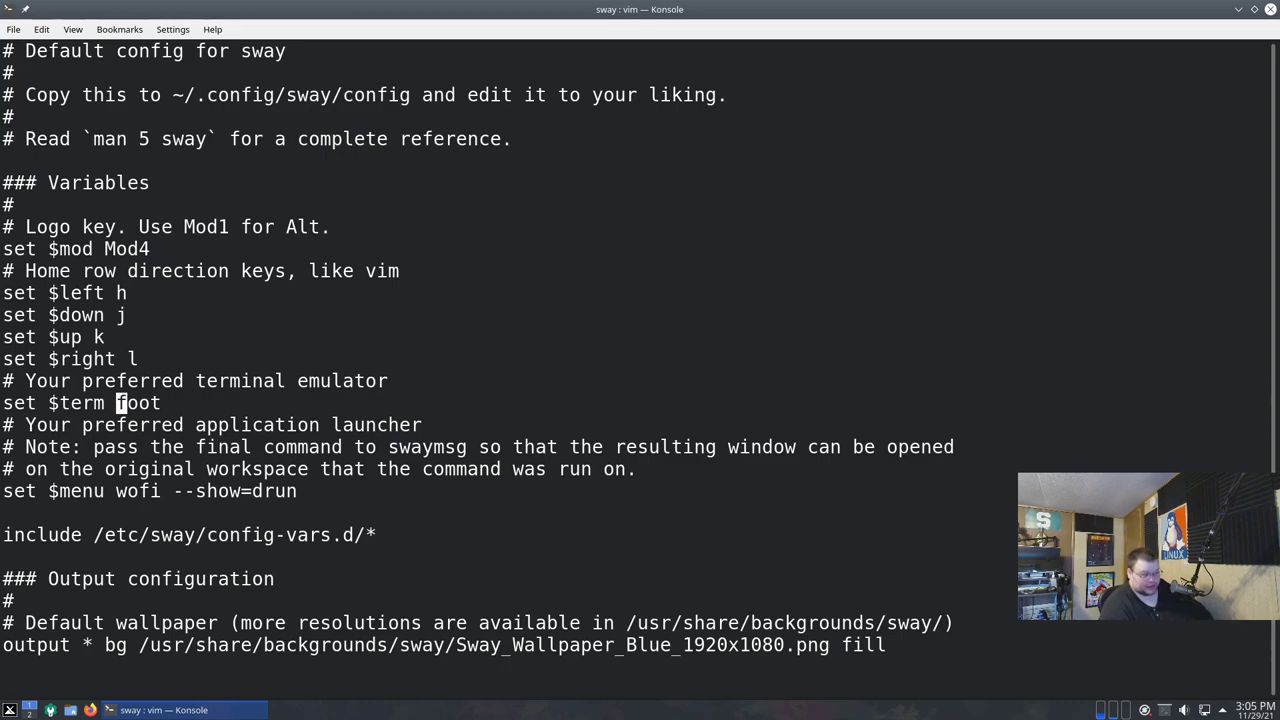
key(c)
key(w)
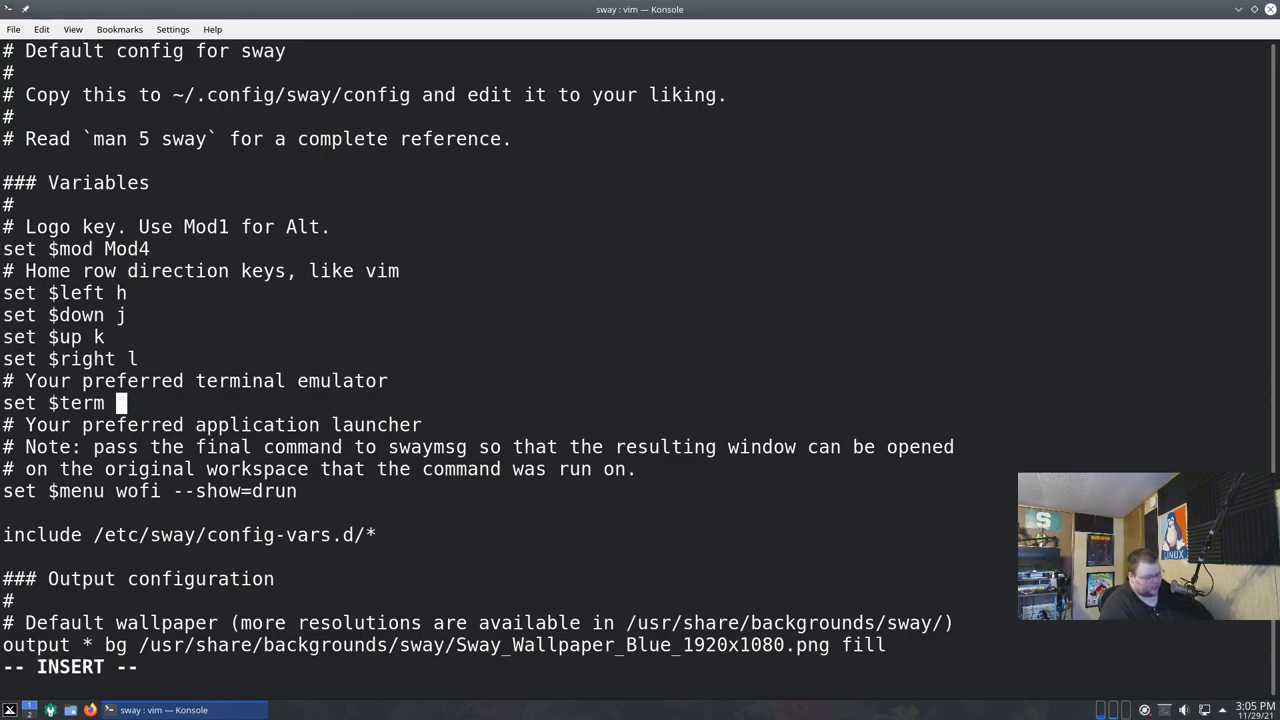
text(kitty)
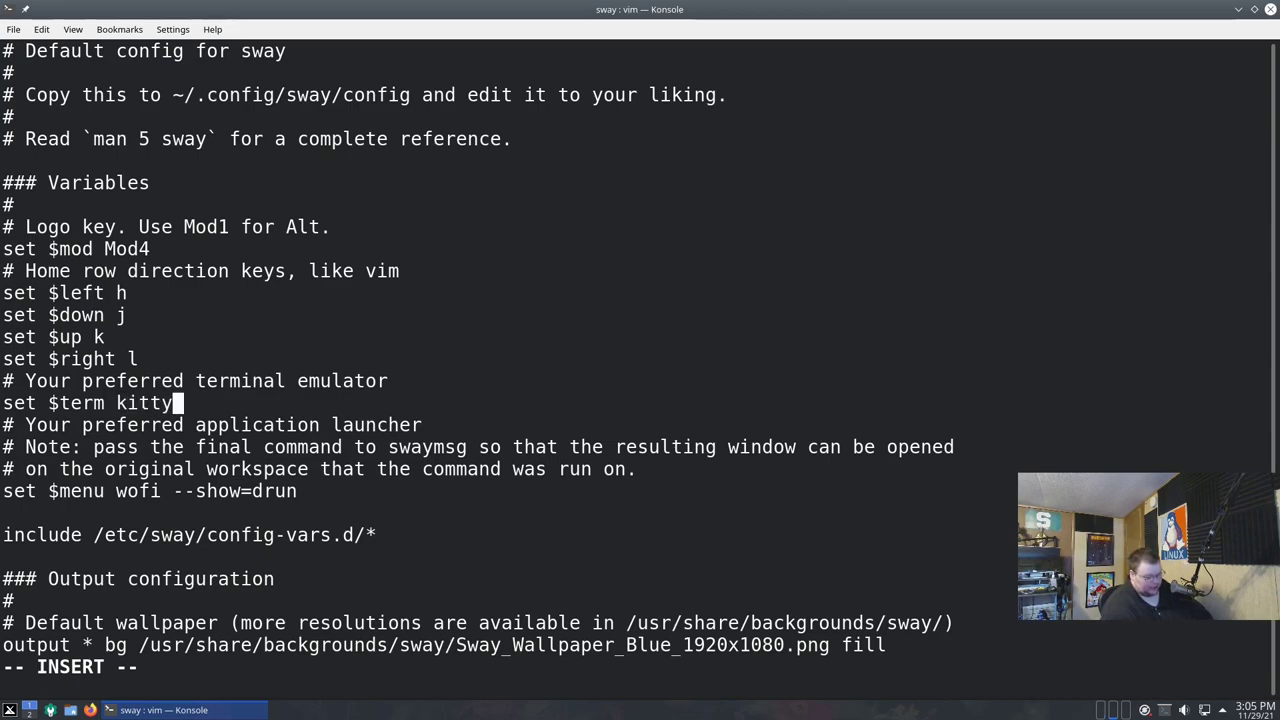
Install kitty with sudo apt install kitty in a second terminal window, and close that window.
key(ctrl+shift+n)
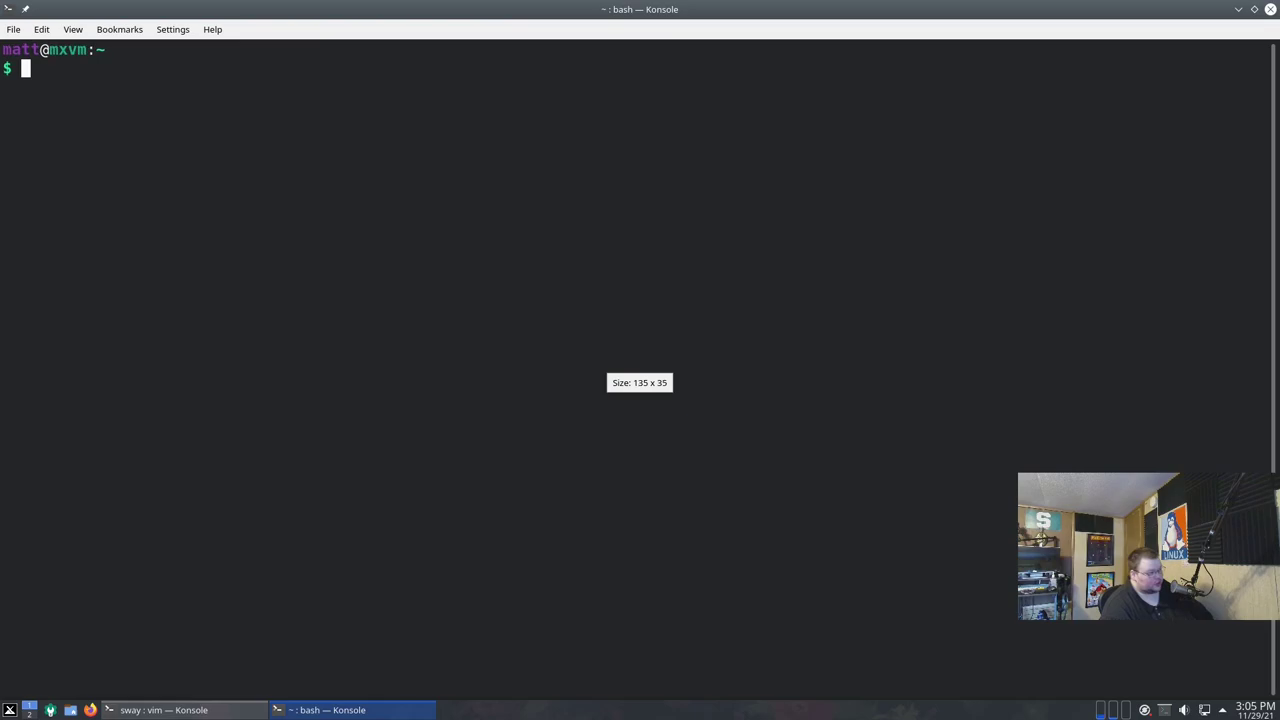
text(sudo apt install kitty)
key(Return)
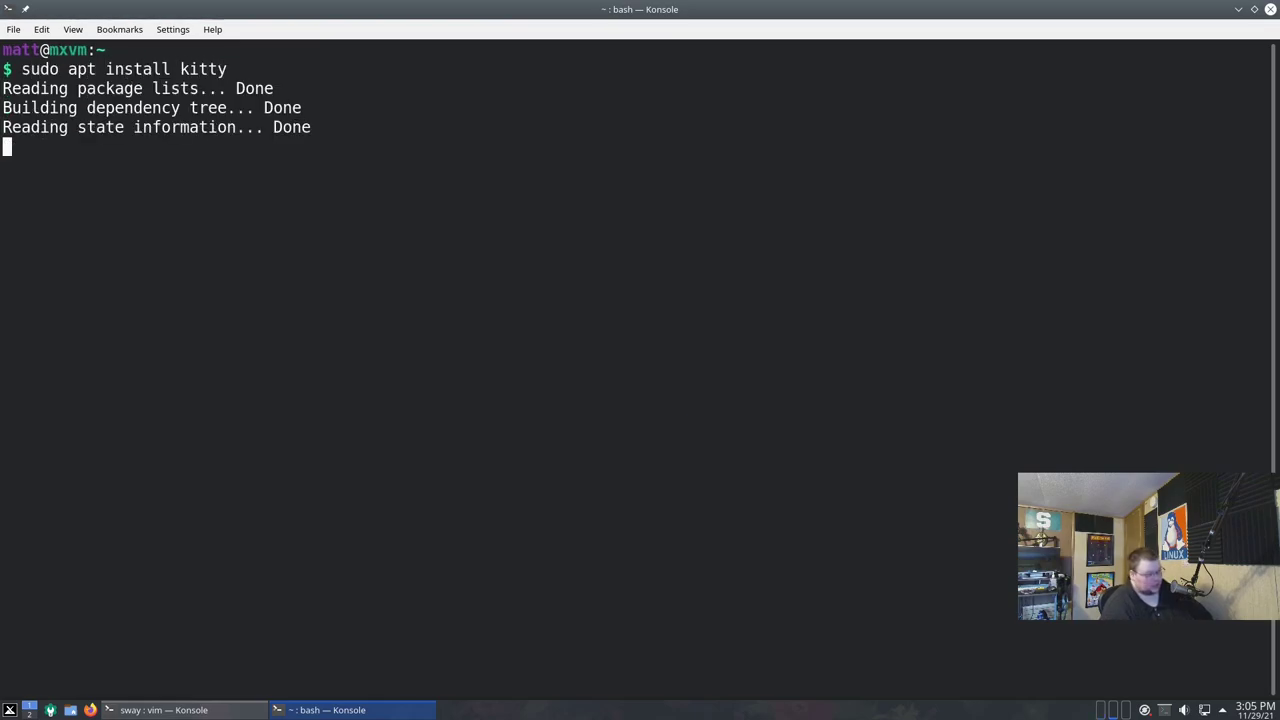
text(y)
key(Return)
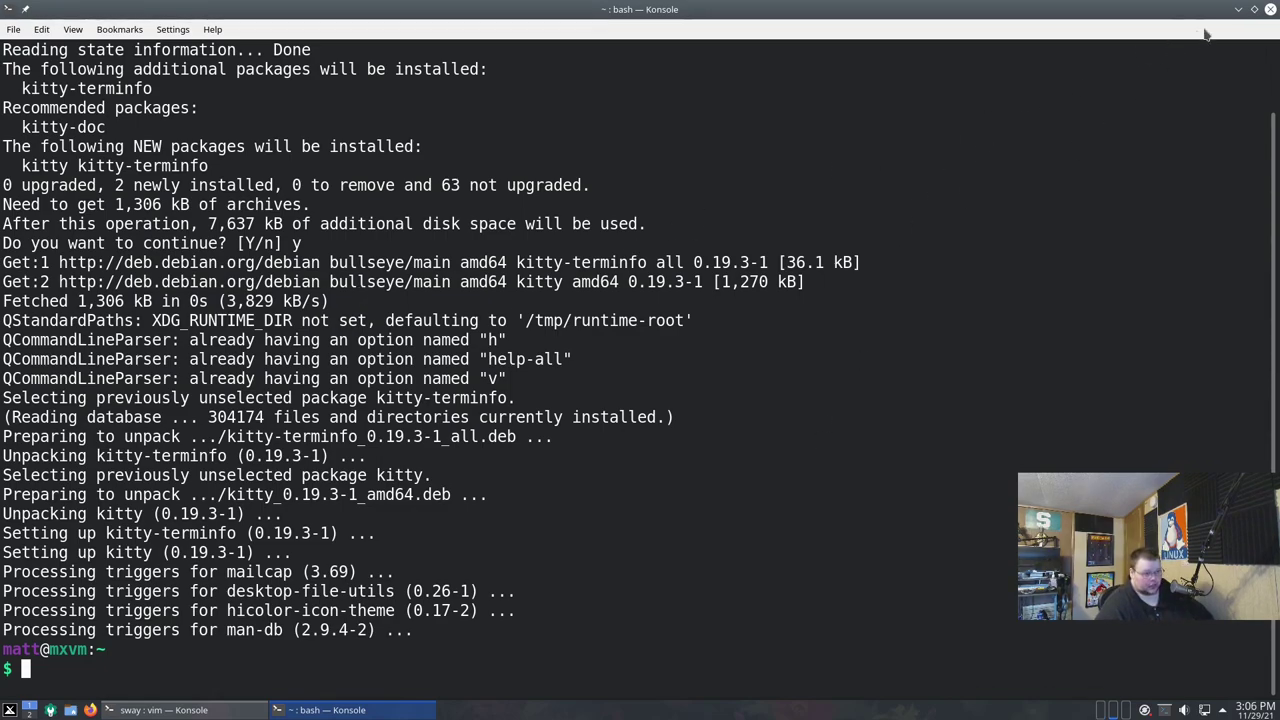
click(1271, 10)
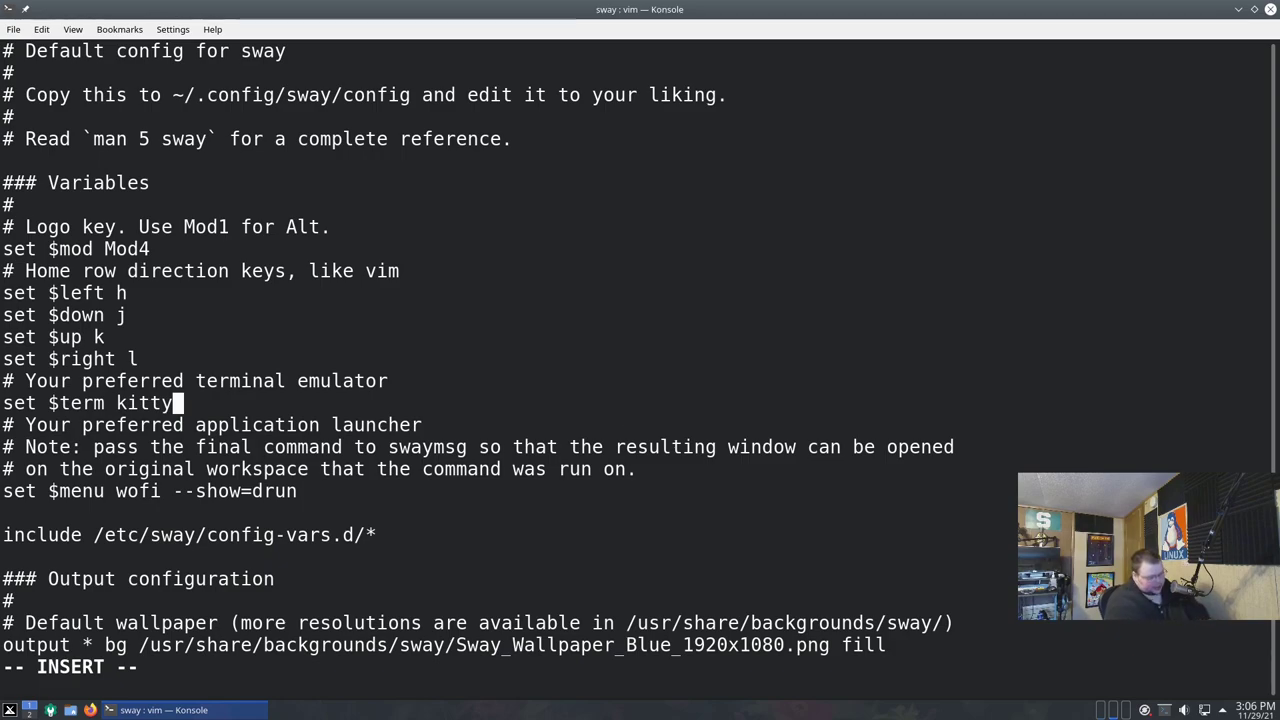
Comment out the default wallpaper's output line under Output configuration with a #.
key(Escape)
key(j)
key(j)
key(j)
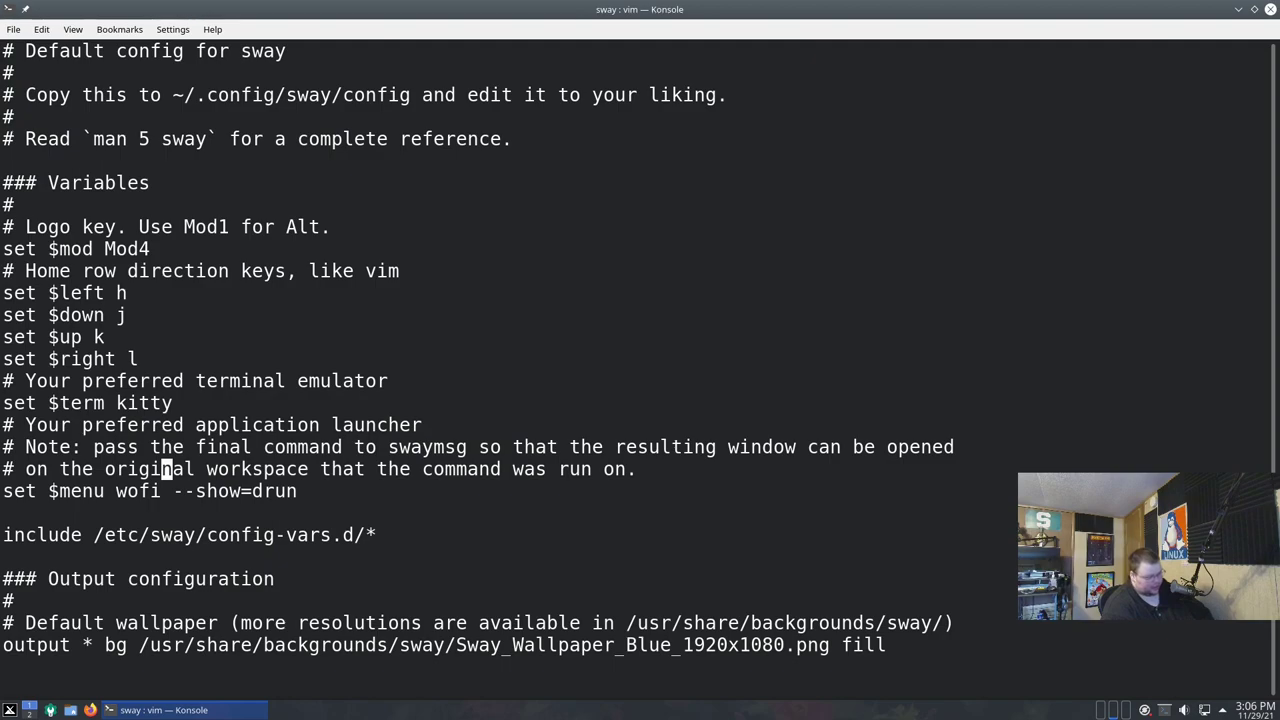
key(j)
key(j)
key(j)
key(j)
key(j)
key(j)
key(j)
key(j)
key(j)
key(j)
key(k)
key(j)
key(k)
key(k)
key(k)
key(j)
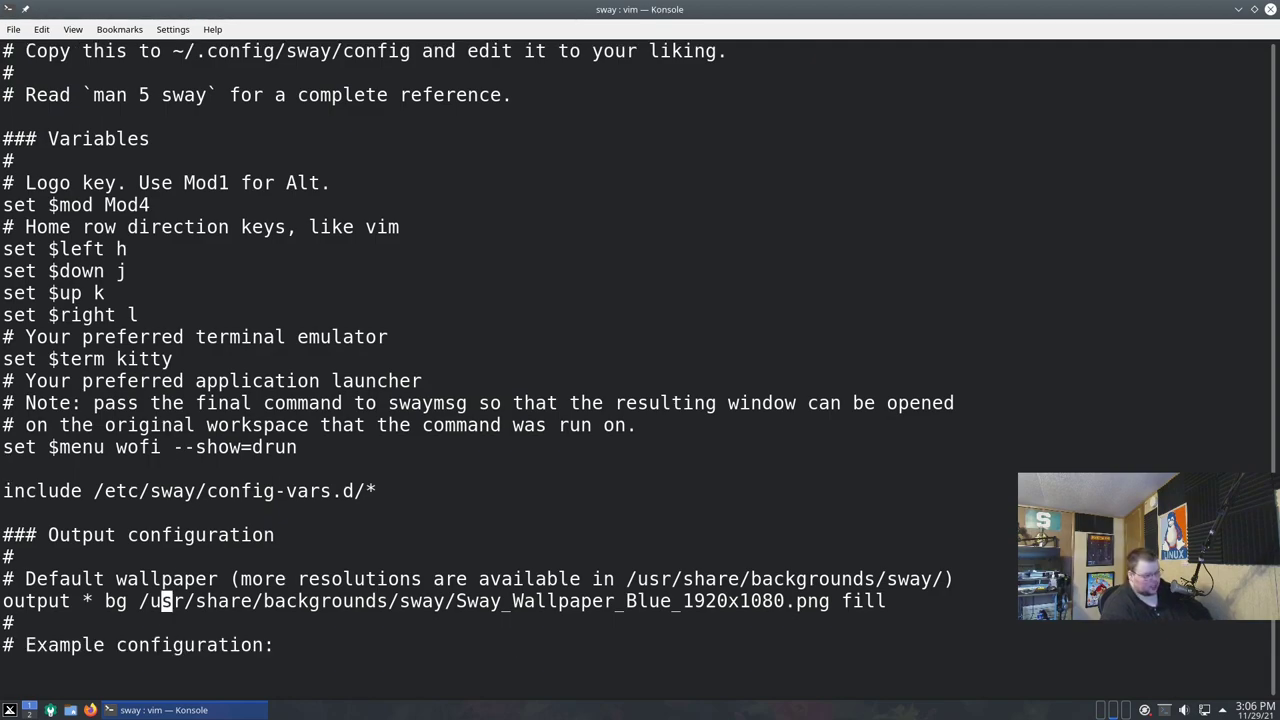
key(i)
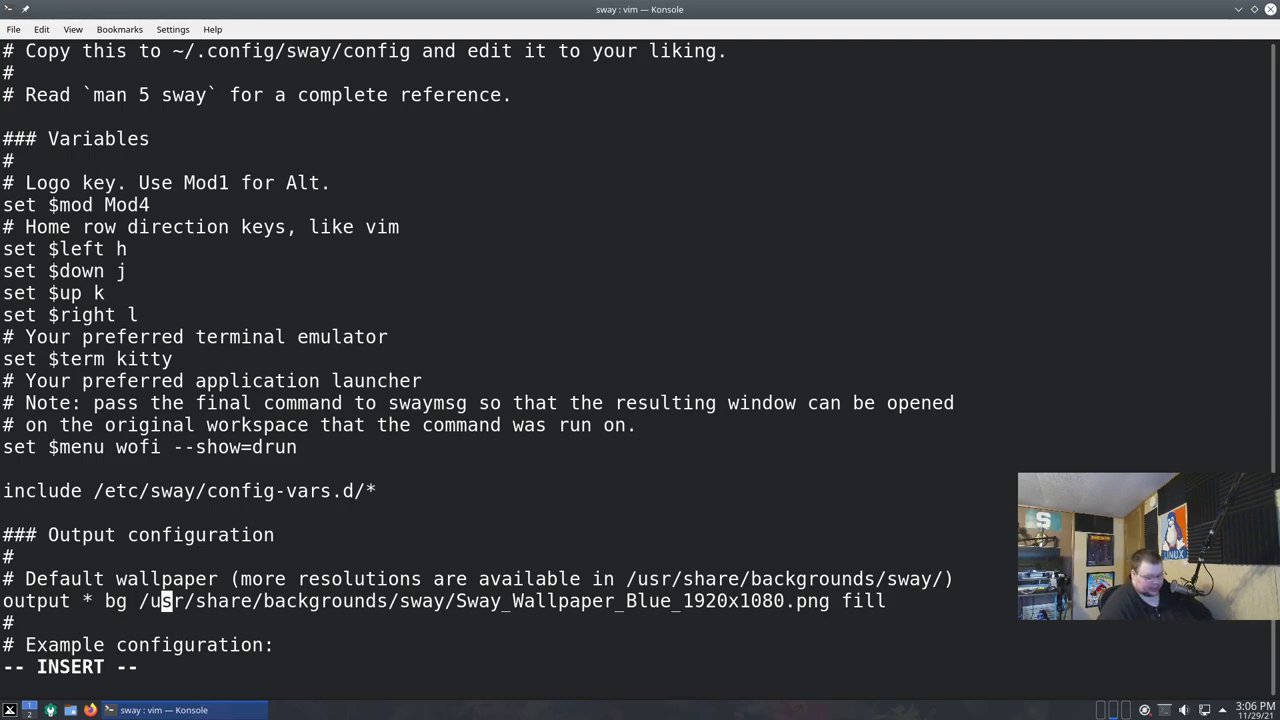
key(Home)
text(#)
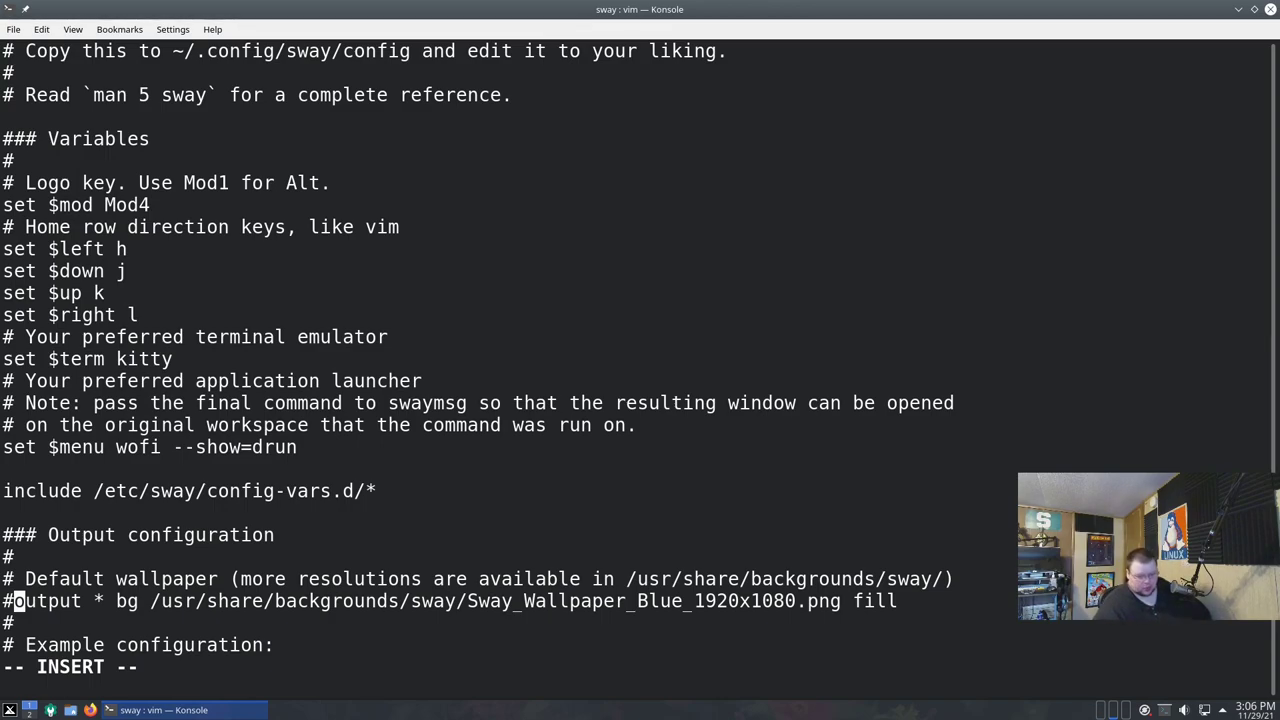
key(Escape)
Read through the example output, idle and input configuration sections of the config file.
key(j)
key(j)
key(j)
key(j)
key(j)
key(j)
key(j)
key(j)
key(j)
key(j)
key(j)
key(j)
key(j)
key(j)
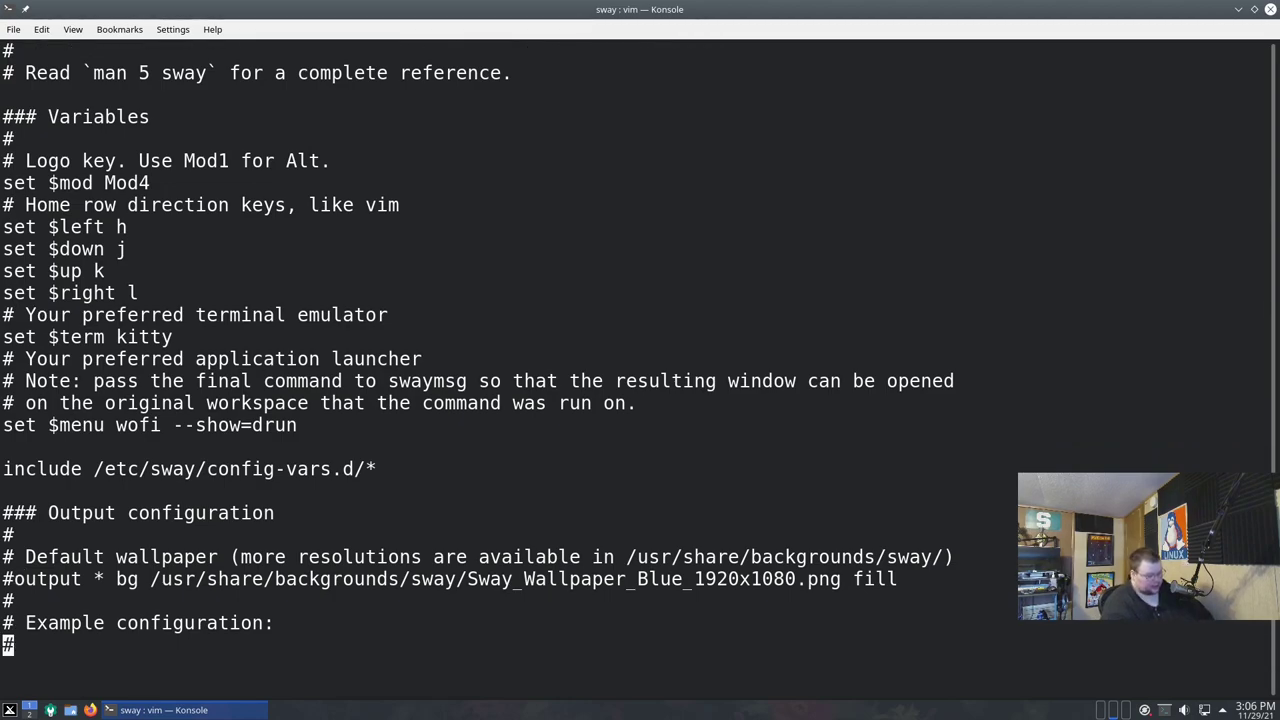
key(j)
key(j)
key(j)
key(j)
key(j)
key(j)
key(j)
key(j)
key(j)
key(j)
key(j)
key(j)
key(j)
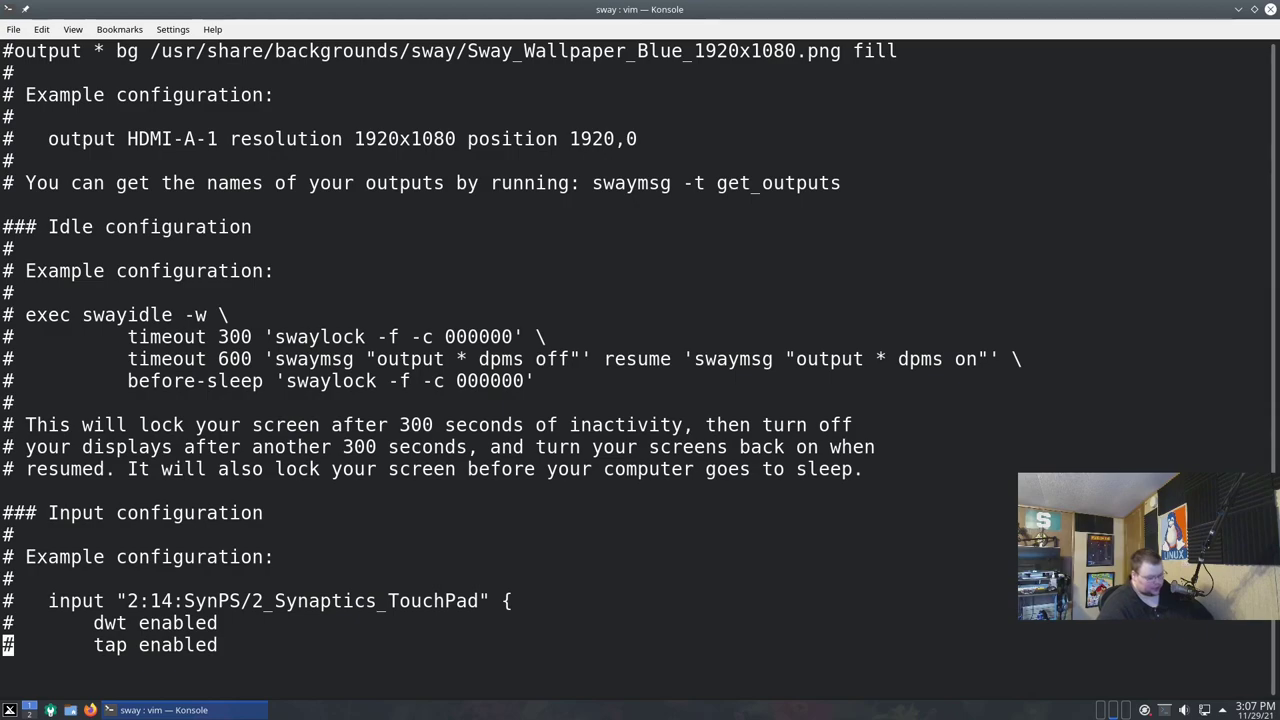
Save the config file, quit vim and close the terminal window.
text(:wq)
key(Return)
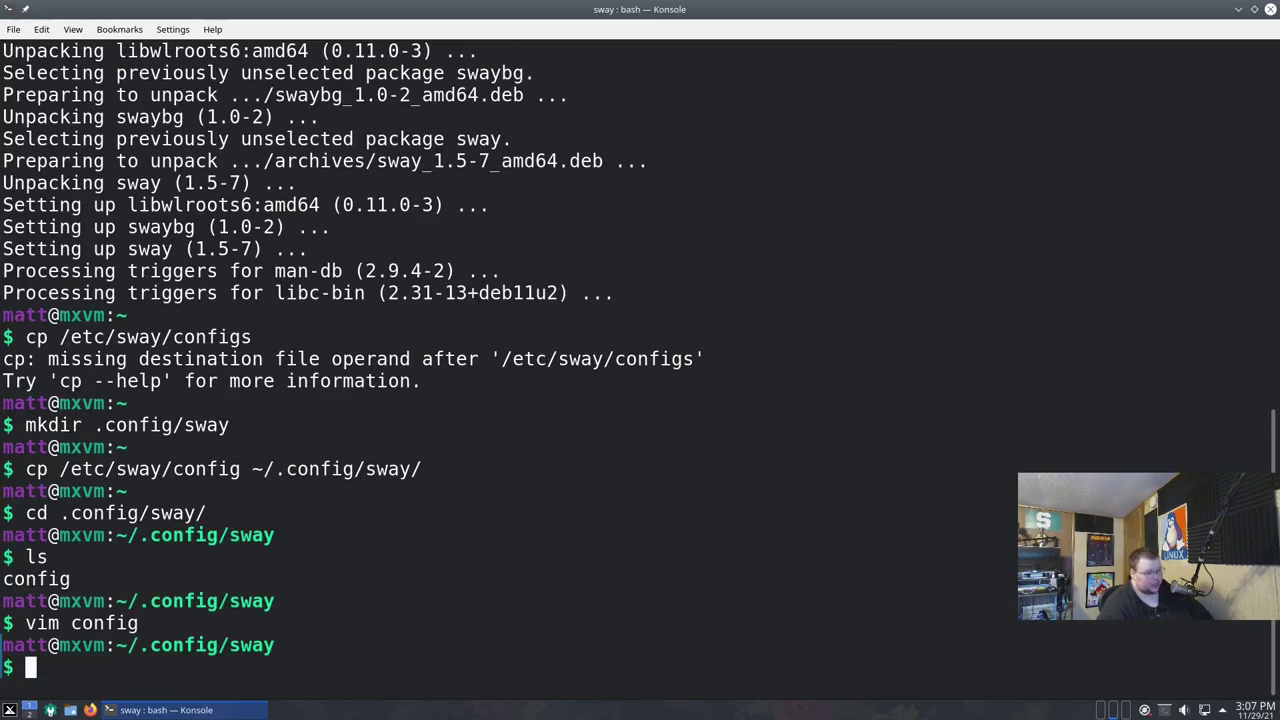
click(1256, 9)
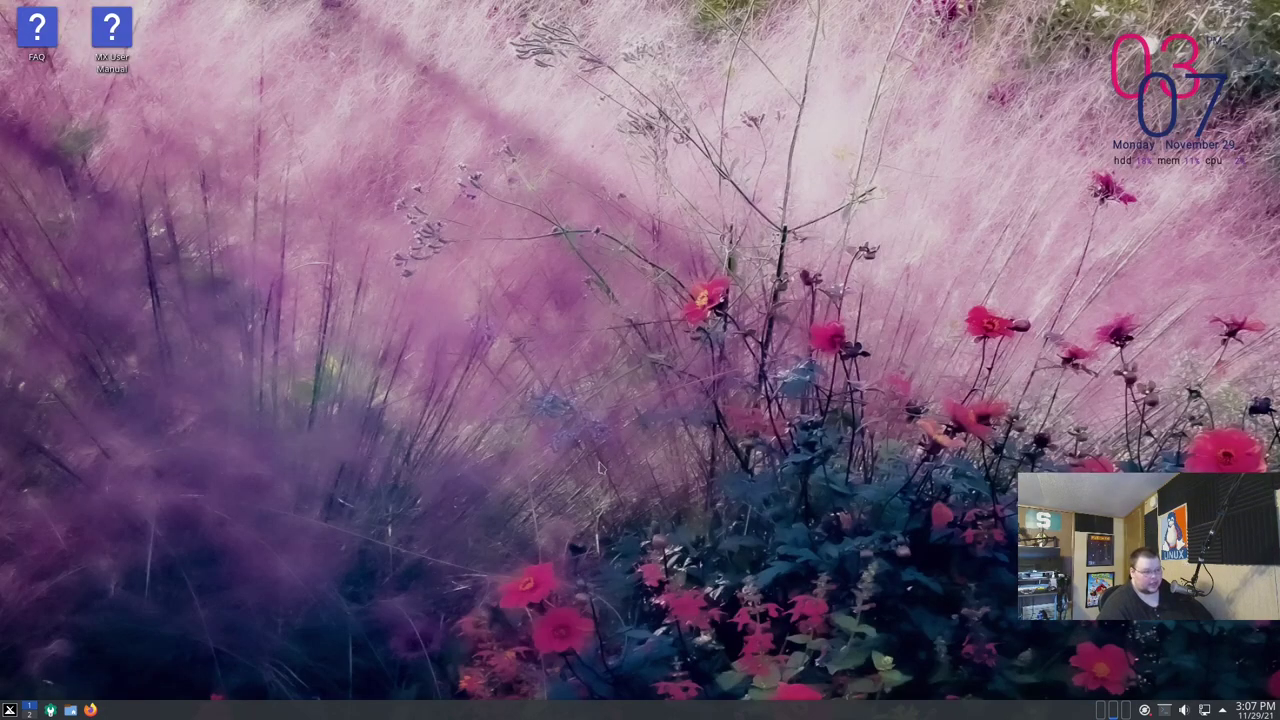
Log out of the Plasma desktop session.
click(10, 709)
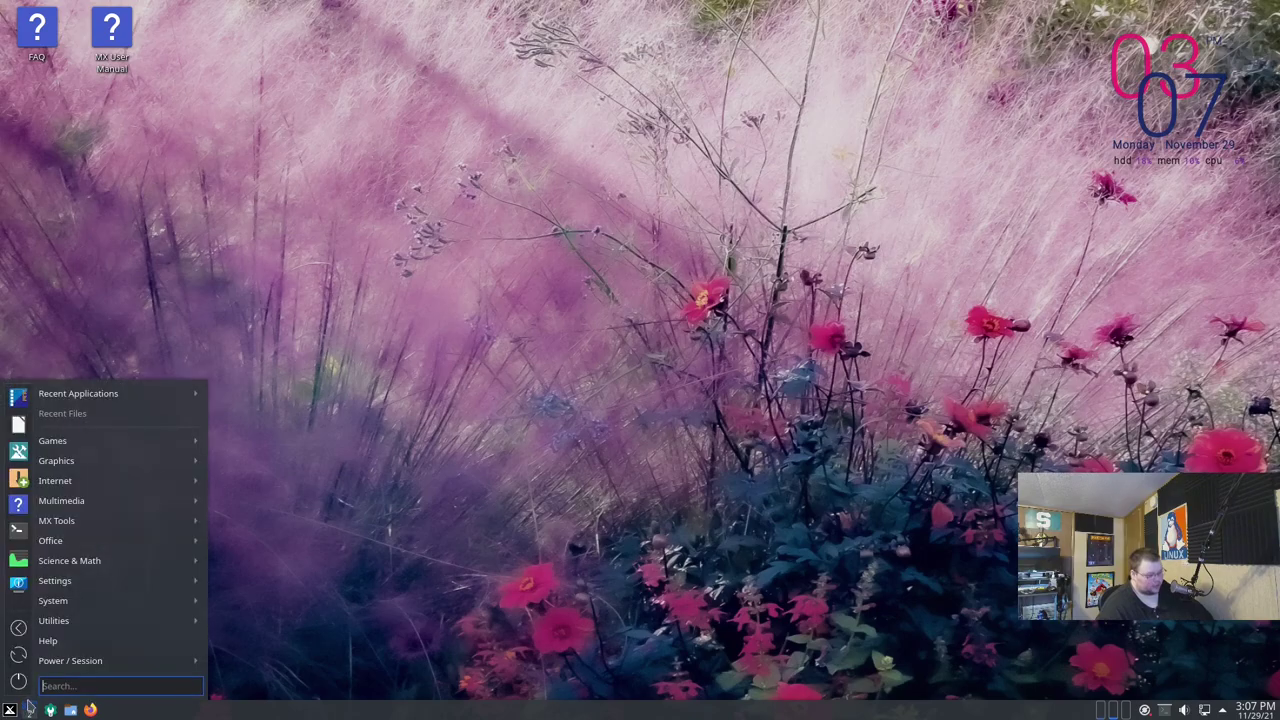
click(18, 628)
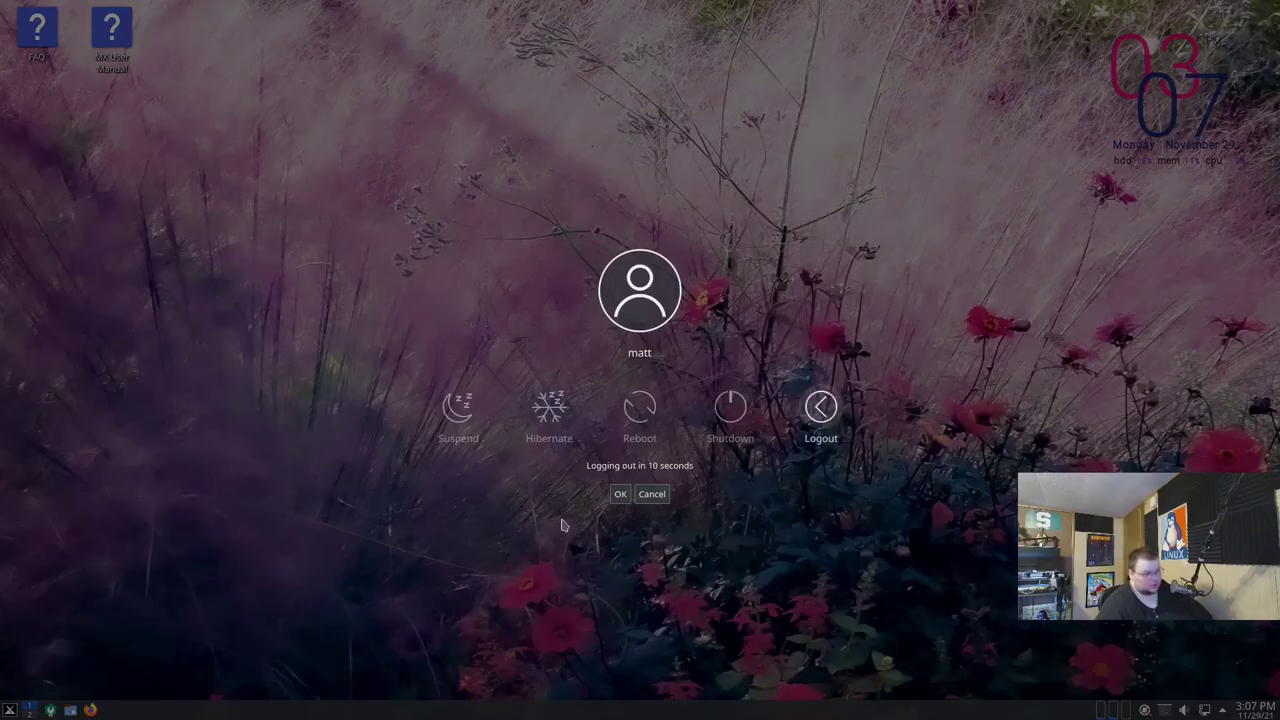
click(830, 400)
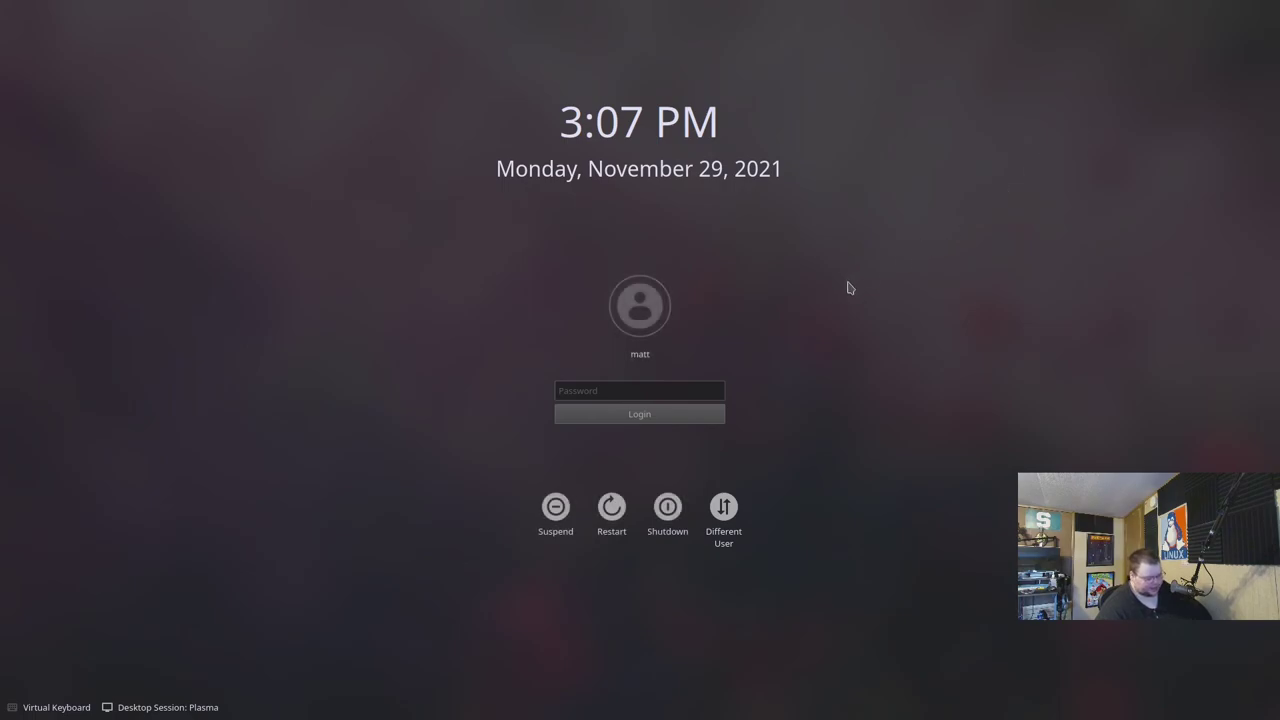
Enter the account password, choose the Sway (Wayland) desktop session and log in.
text(***)
click(145, 708)
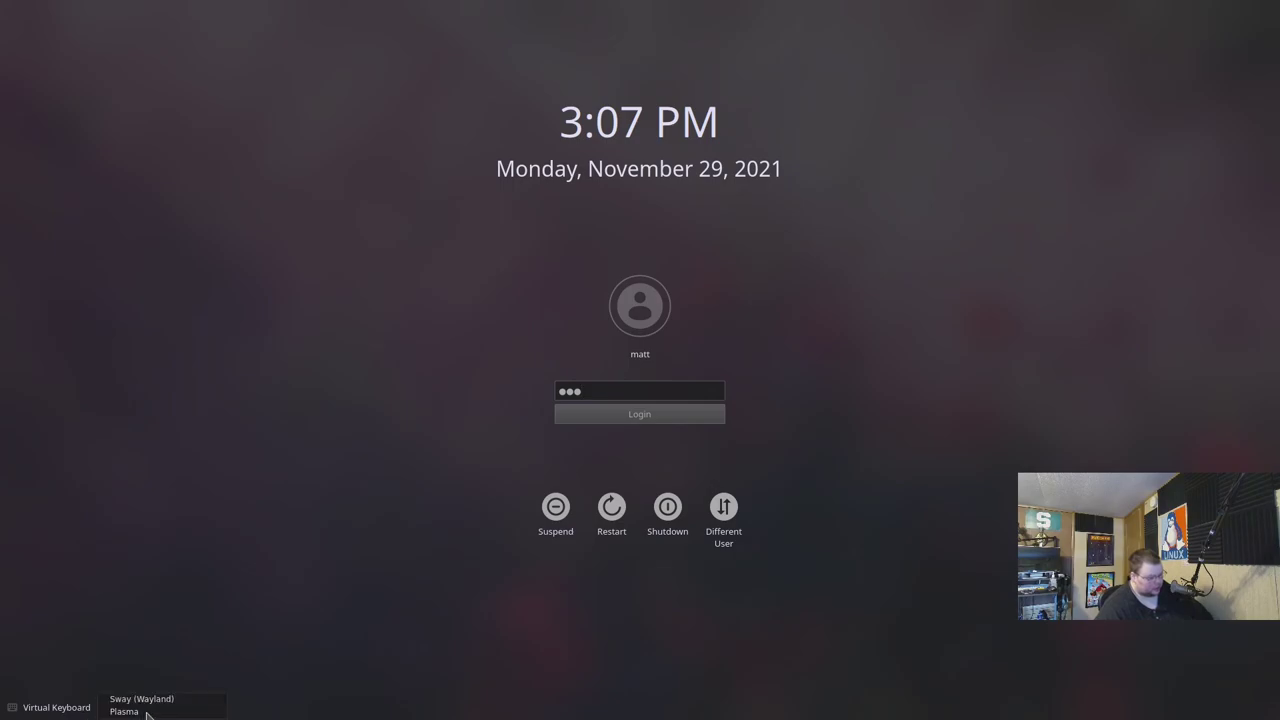
click(141, 699)
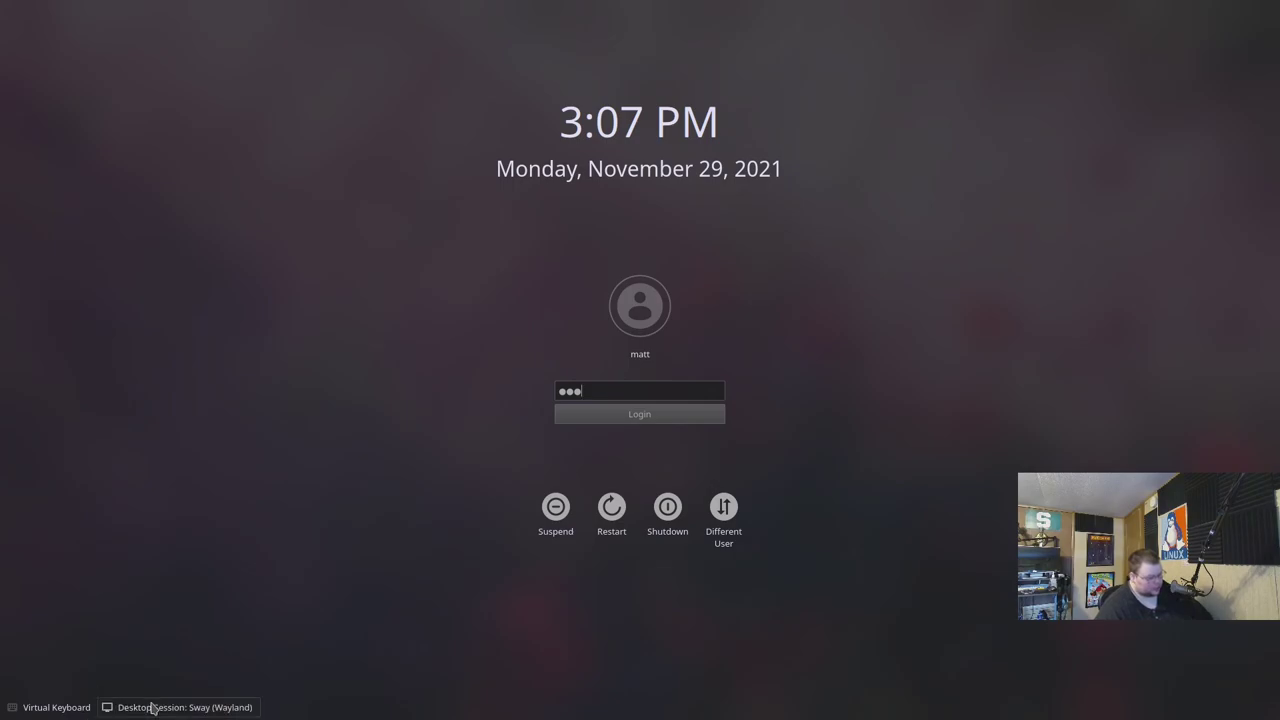
click(640, 421)
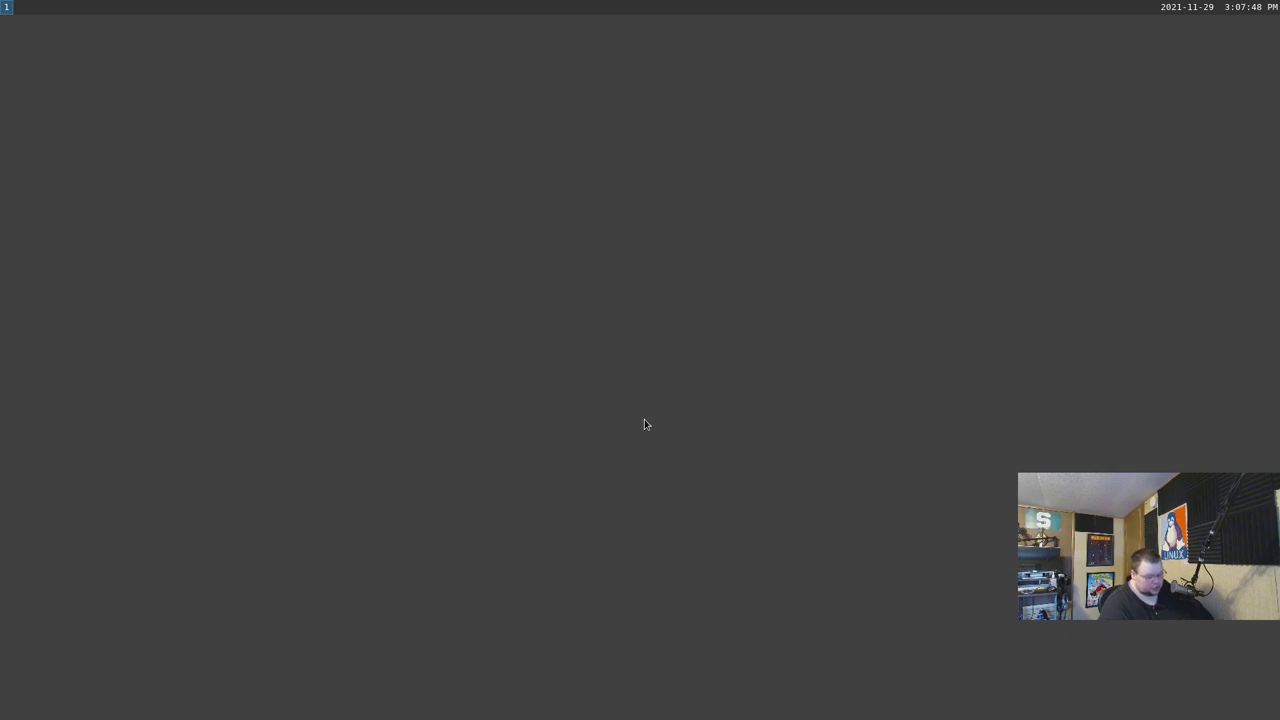
Open six tiled terminal windows on workspace 1.
key(super+Return)
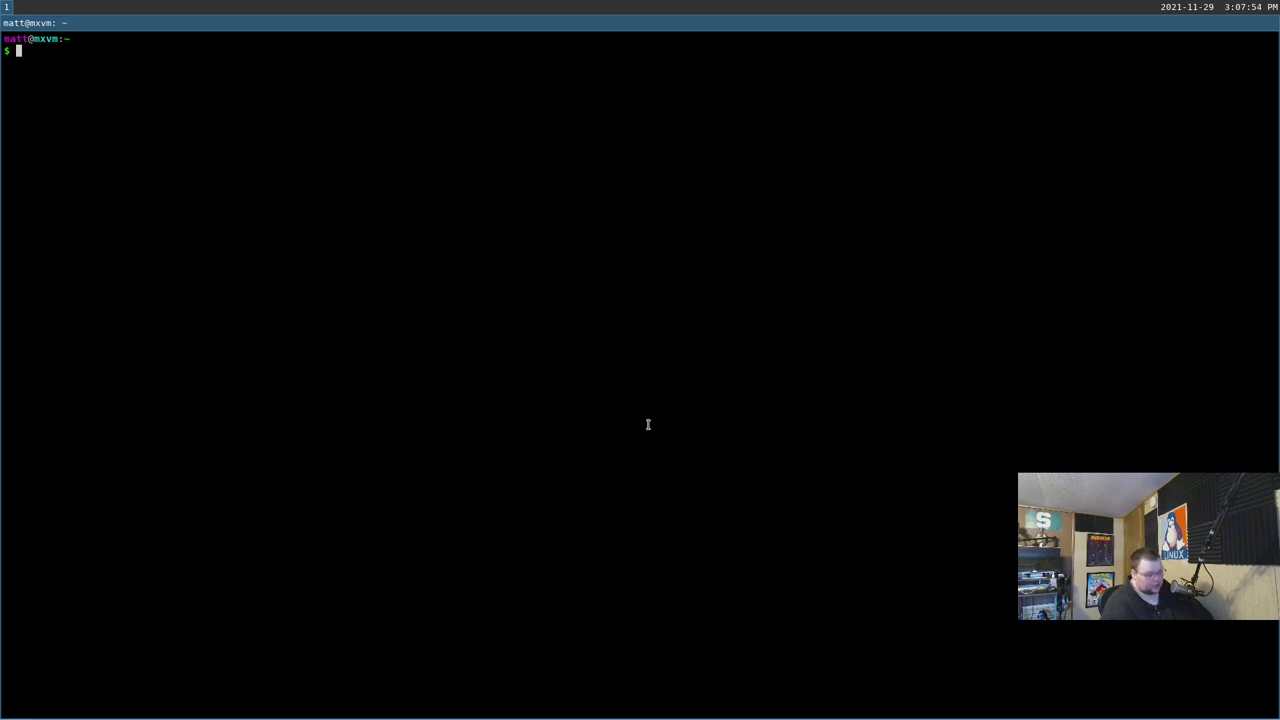
key(super+Return)
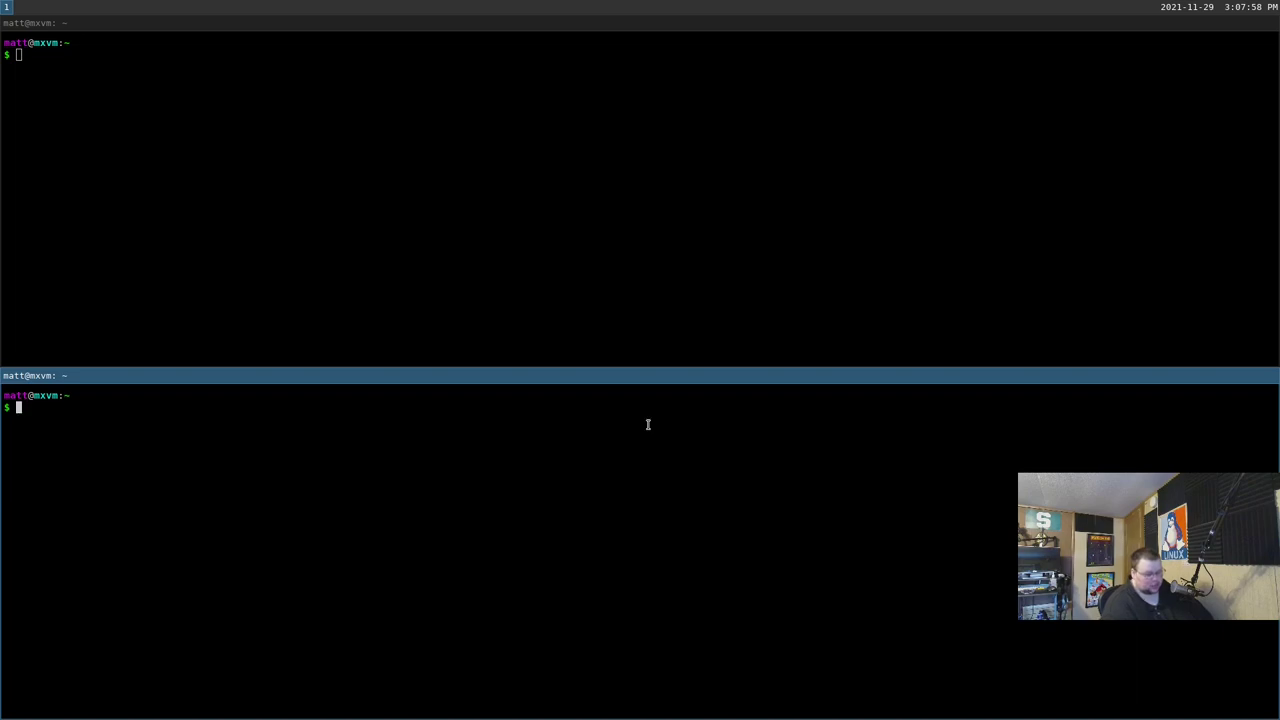
key(super+Return)
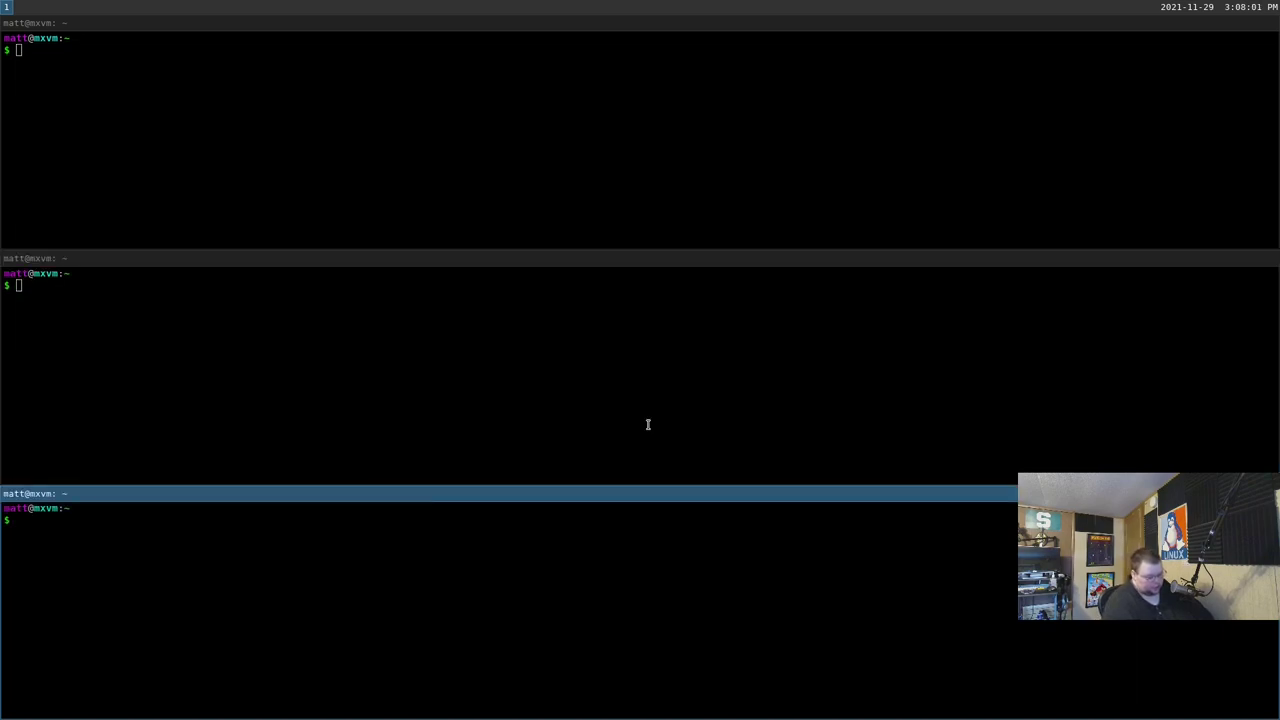
key(super+Return)
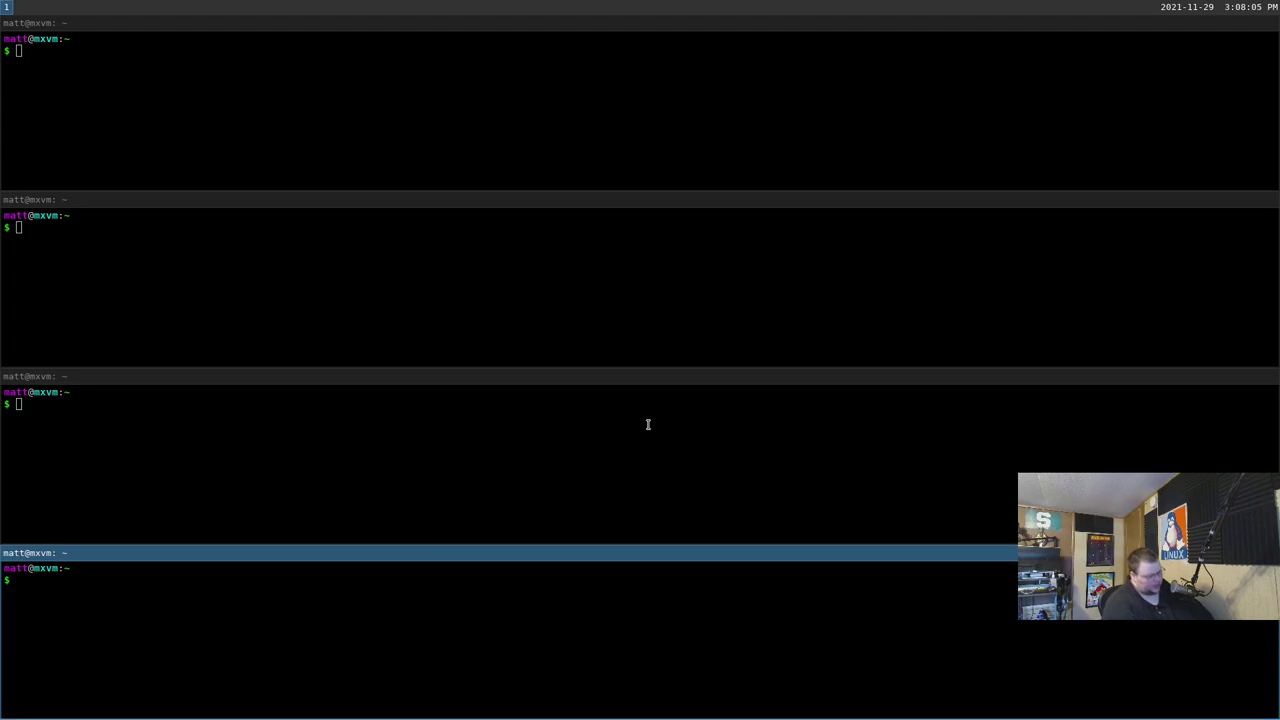
key(super+Return)
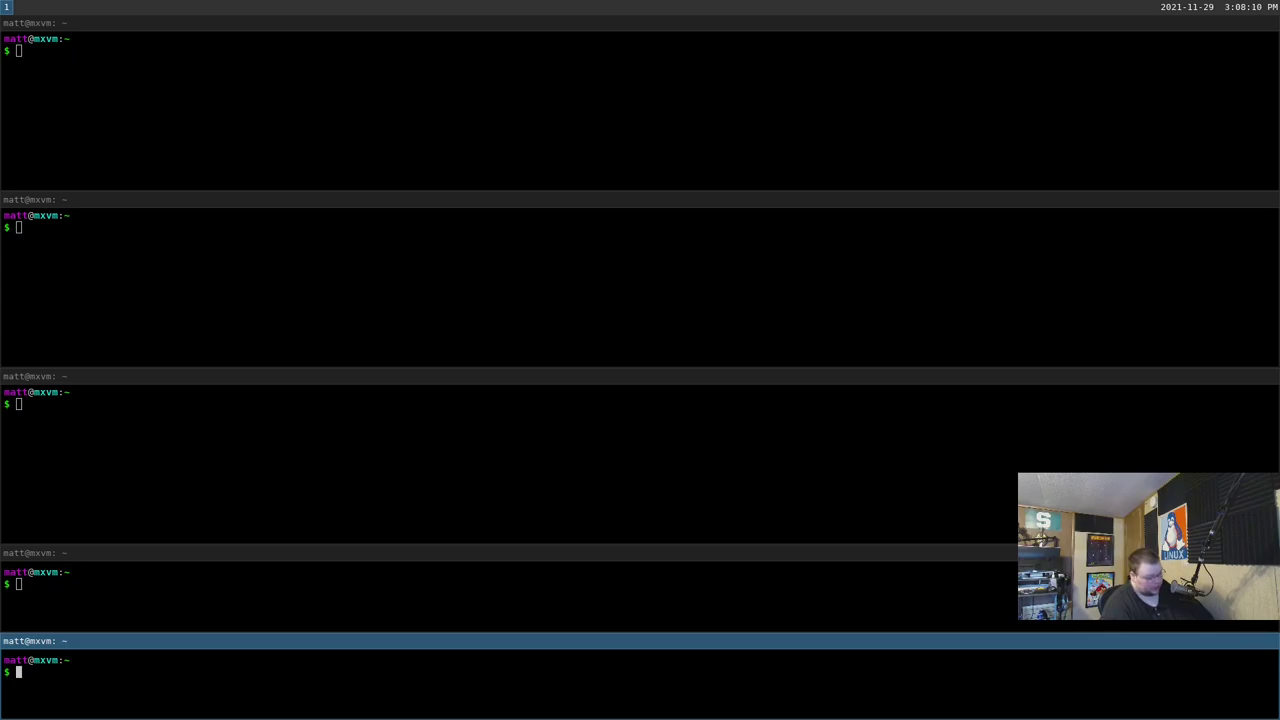
key(super+Return)
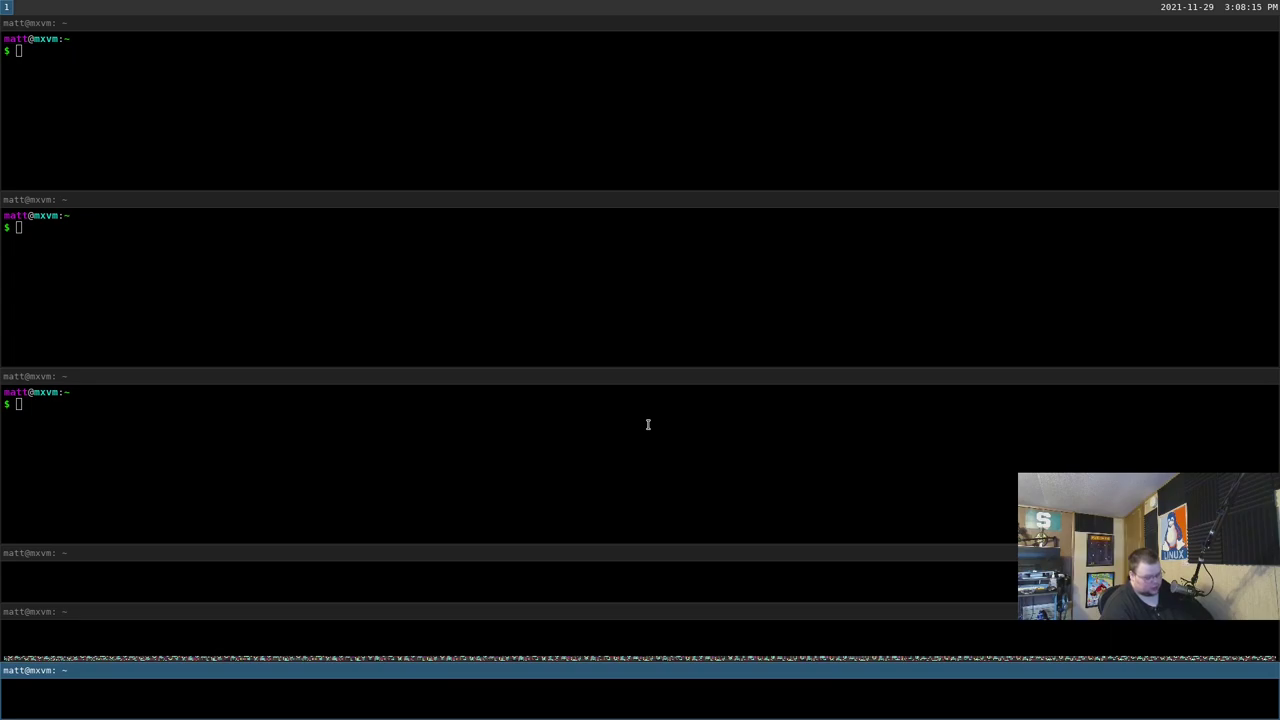
Close the extra terminal windows so only one remains, and enlarge its text.
key(super+shift+q)
key(super+shift+q)
key(super+shift+q)
key(super+shift+q)
key(super+shift+q)
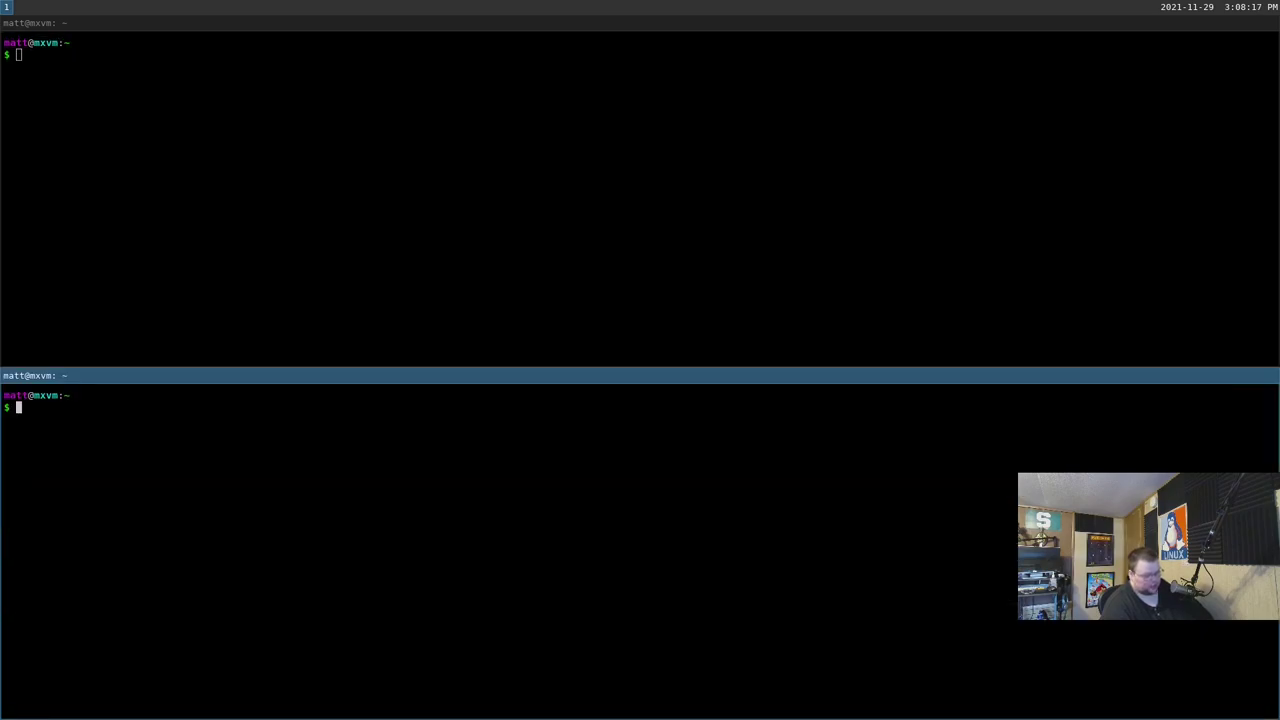
key(ctrl+plus)
key(ctrl+plus)
key(ctrl+plus)
key(ctrl+plus)
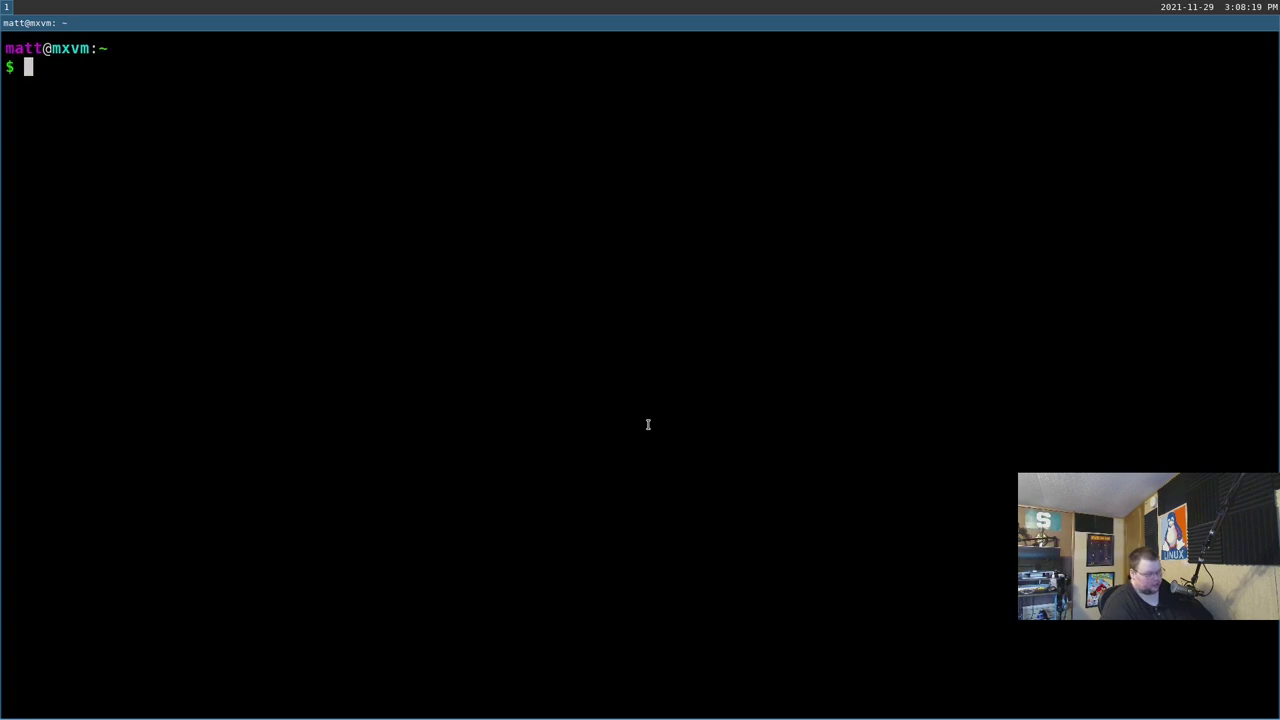
Change into the .config/sway/ directory and open the config file in vim.
text(cd .)
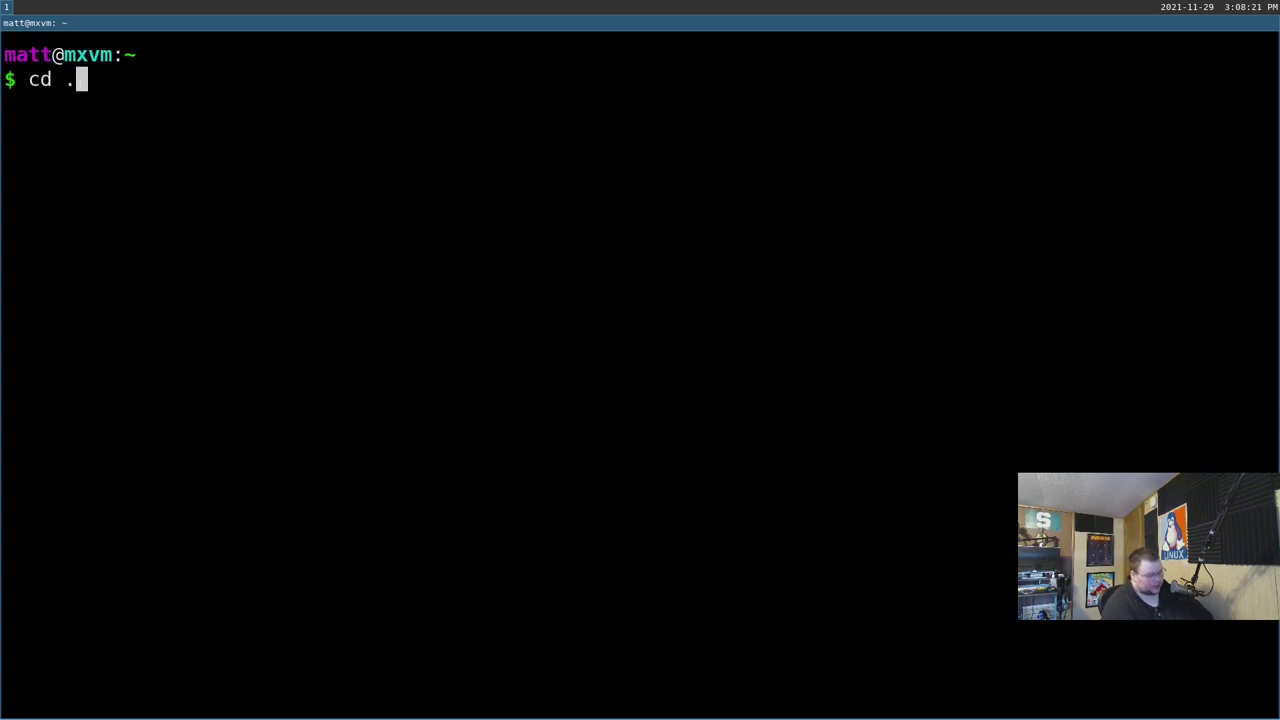
text(config/sway/)
key(Return)
text(vim con)
key(Tab)
key(Return)
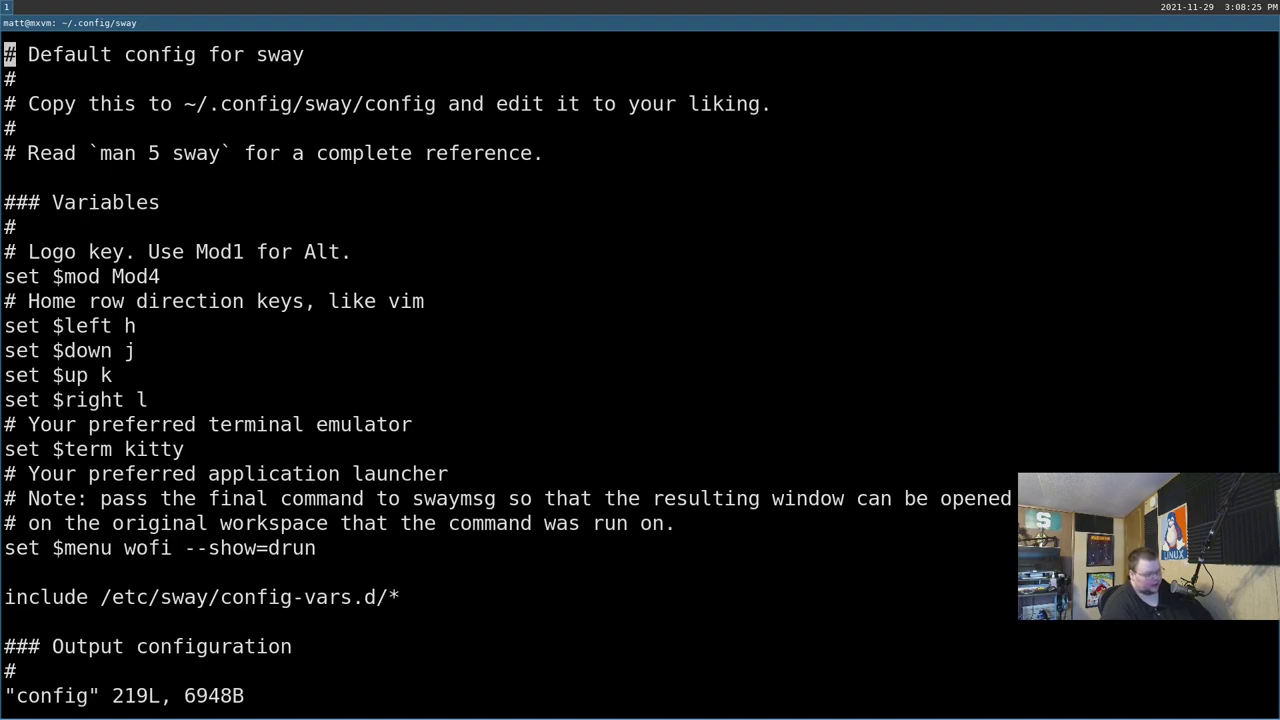
Read through the Sway config's variables, output configuration and input configuration sections, down to the start of the key bindings.
key(j)
key(j)
key(j)
key(j)
key(j)
key(j)
key(j)
key(j)
key(j)
key(j)
key(j)
key(j)
key(j)
key(j)
key(j)
key(j)
key(j)
key(j)
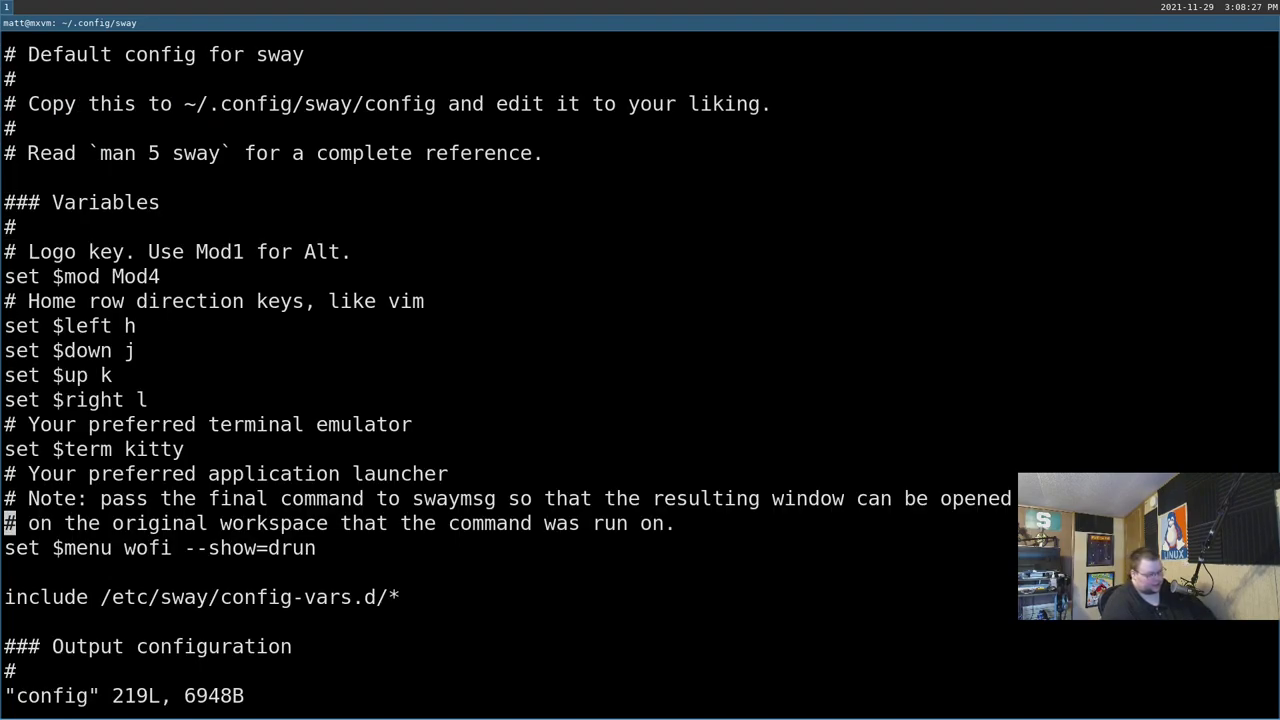
key(j)
key(j)
key(j)
key(j)
key(j)
key(j)
key(j)
key(j)
key(j)
key(j)
key(j)
key(j)
key(j)
key(j)
key(j)
key(j)
key(j)
key(j)
key(j)
key(j)
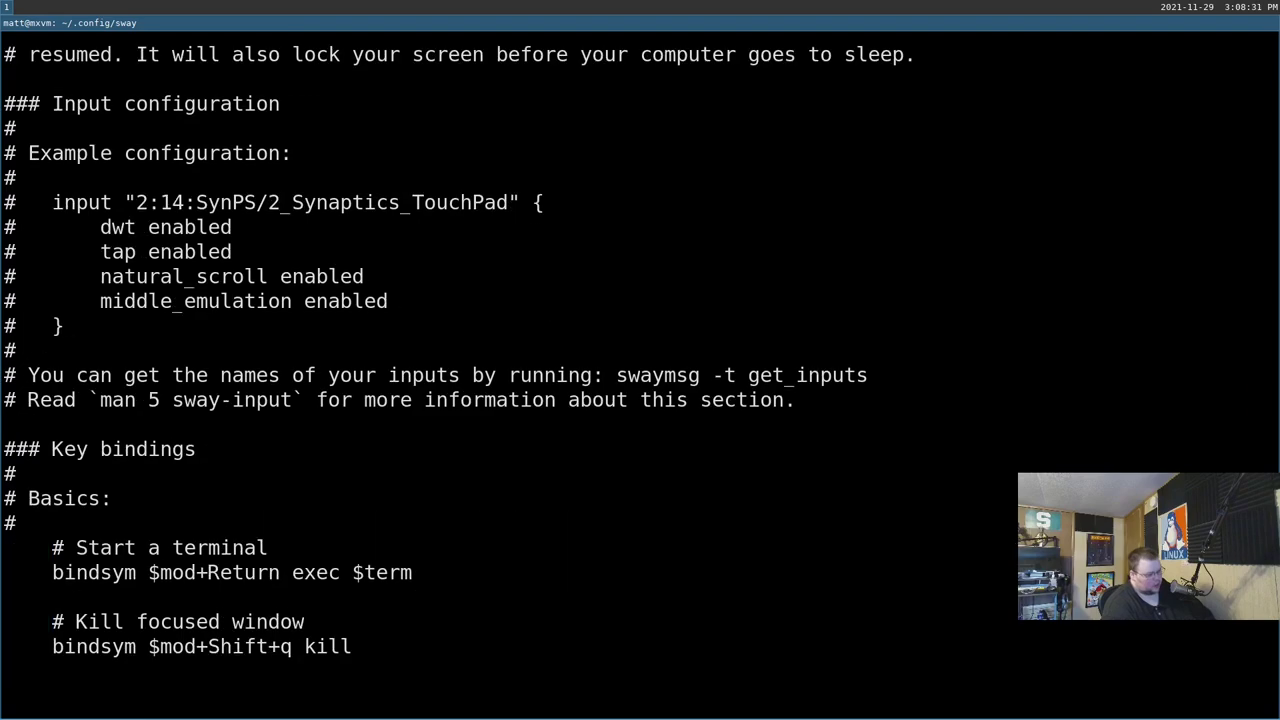
Examine the config's key bindings for basics, moving around, workspaces and container layout, down to the splith binding.
key(j)
key(j)
key(j)
key(j)
key(j)
key(j)
key(j)
key(j)
key(j)
key(j)
key(j)
key(j)
key(j)
key(j)
key(j)
key(j)
key(j)
key(j)
key(j)
key(j)
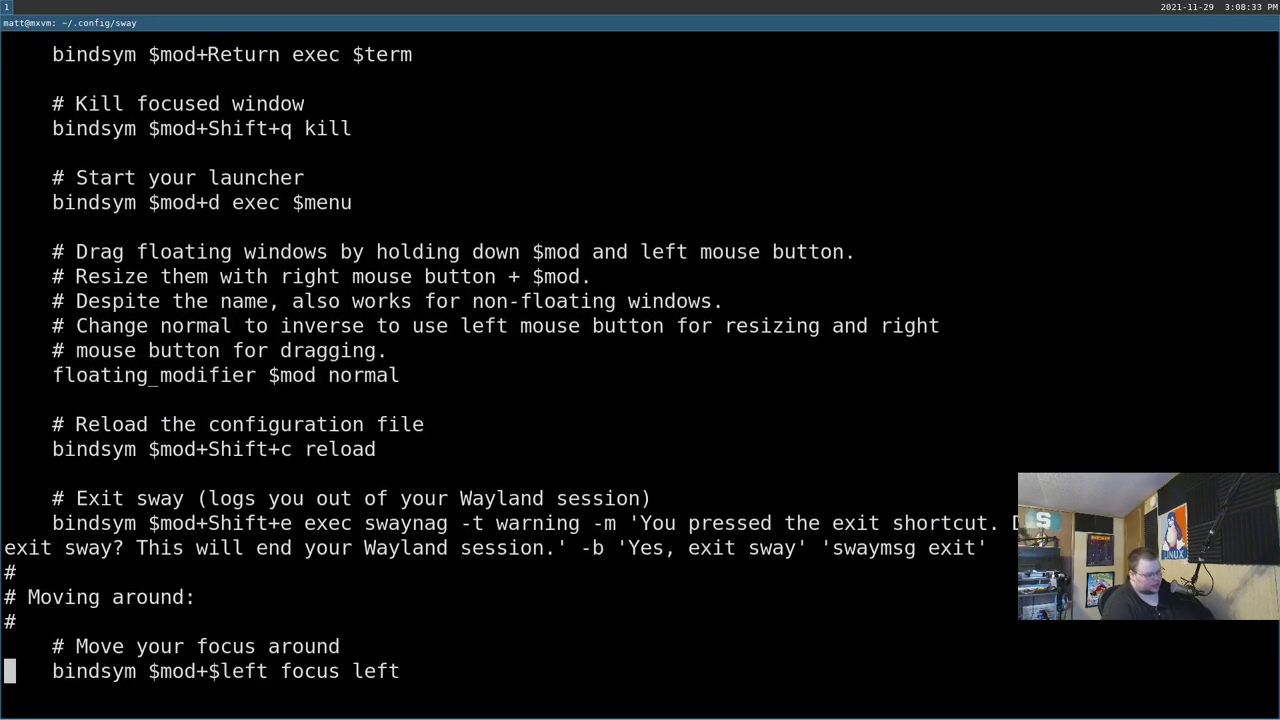
key(j)
key(j)
key(j)
key(j)
key(j)
key(j)
key(j)
key(j)
key(j)
key(j)
key(j)
key(j)
key(j)
key(j)
key(j)
key(j)
key(j)
key(j)
key(j)
key(j)
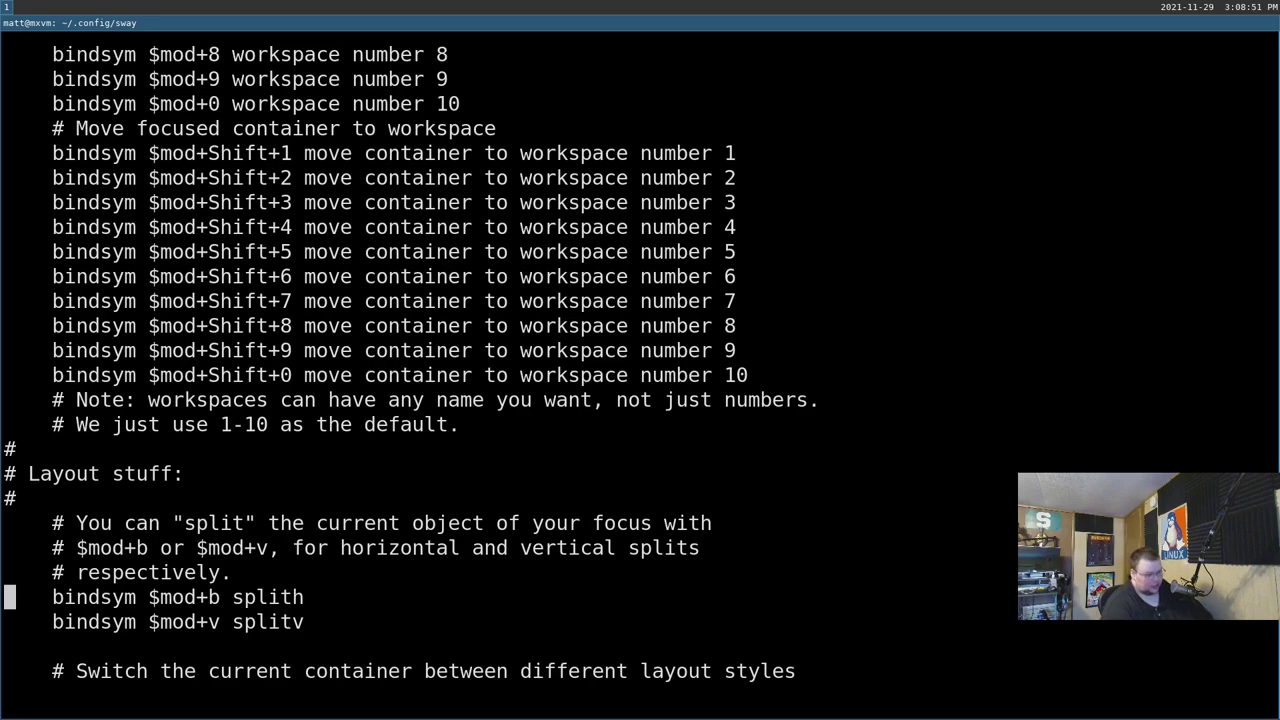
Open three extra terminals around the config window: two stacked beside it and one splitting its own half.
key(super+Return)
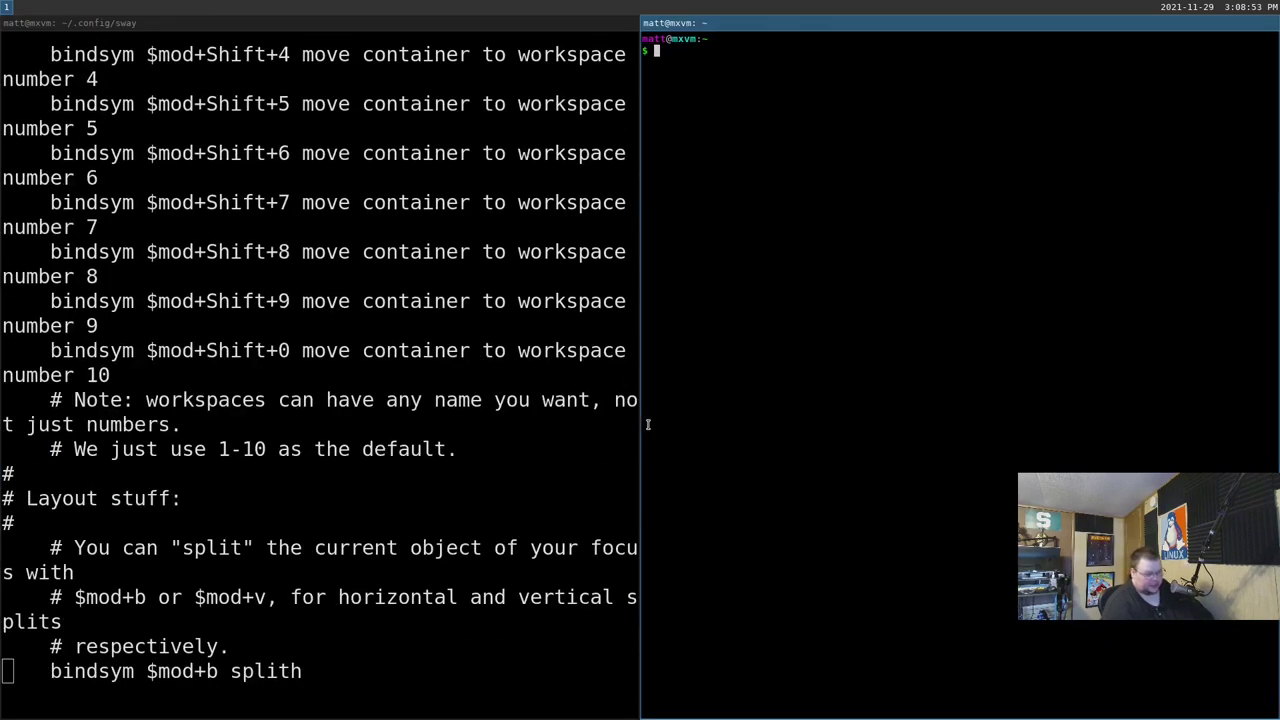
key(super+Return)
key(super+Left)
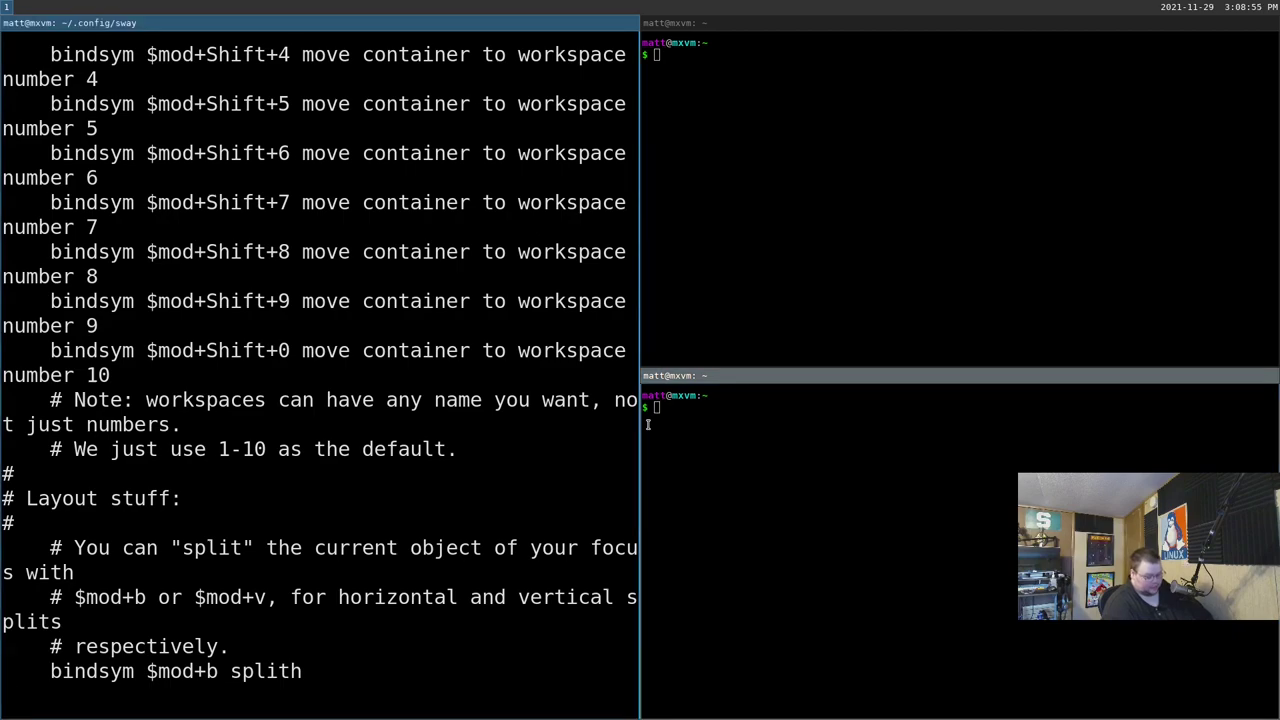
key(super+Return)
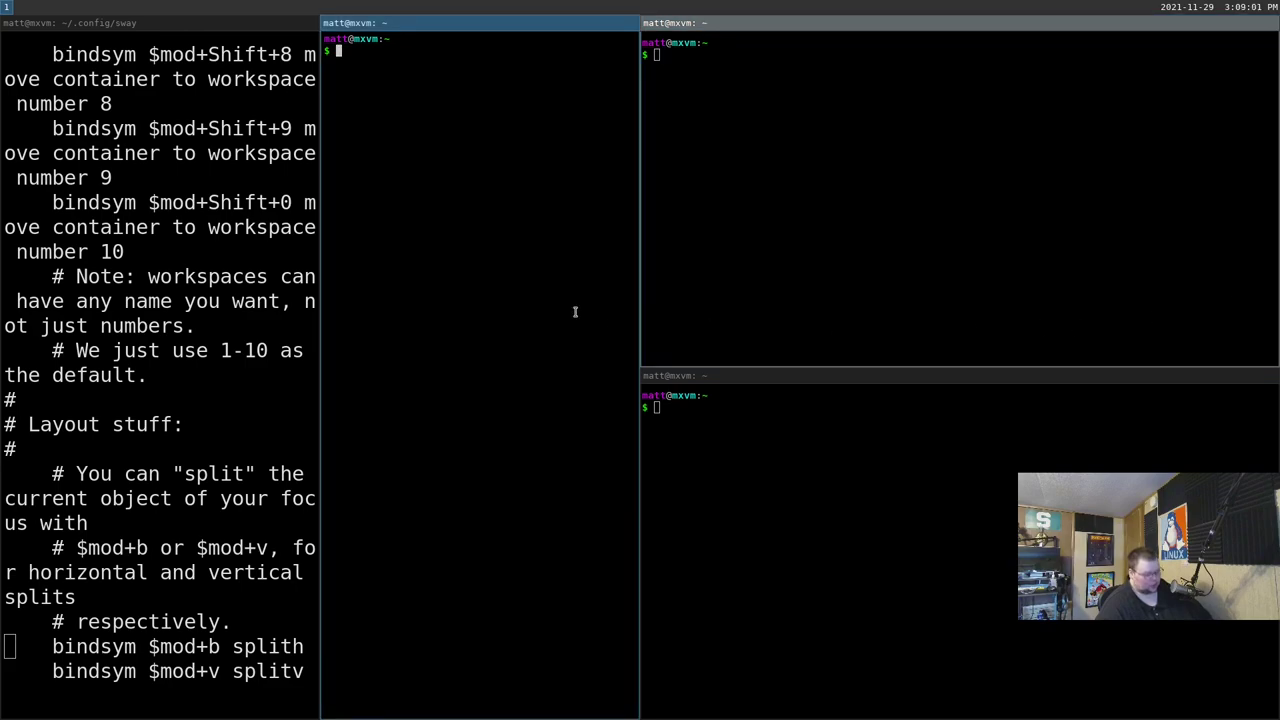
Close the three extra terminals so only the window with the config file remains.
key(super+shift+q)
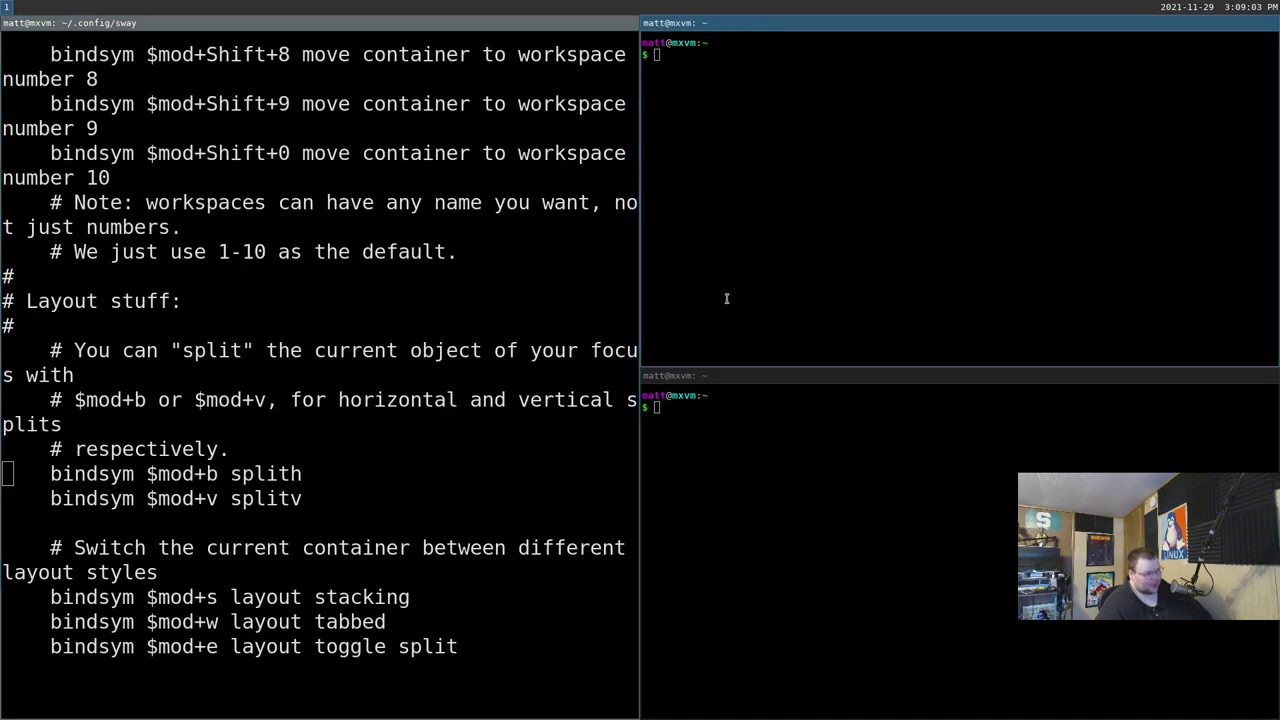
key(super+shift+q)
key(super+shift+q)
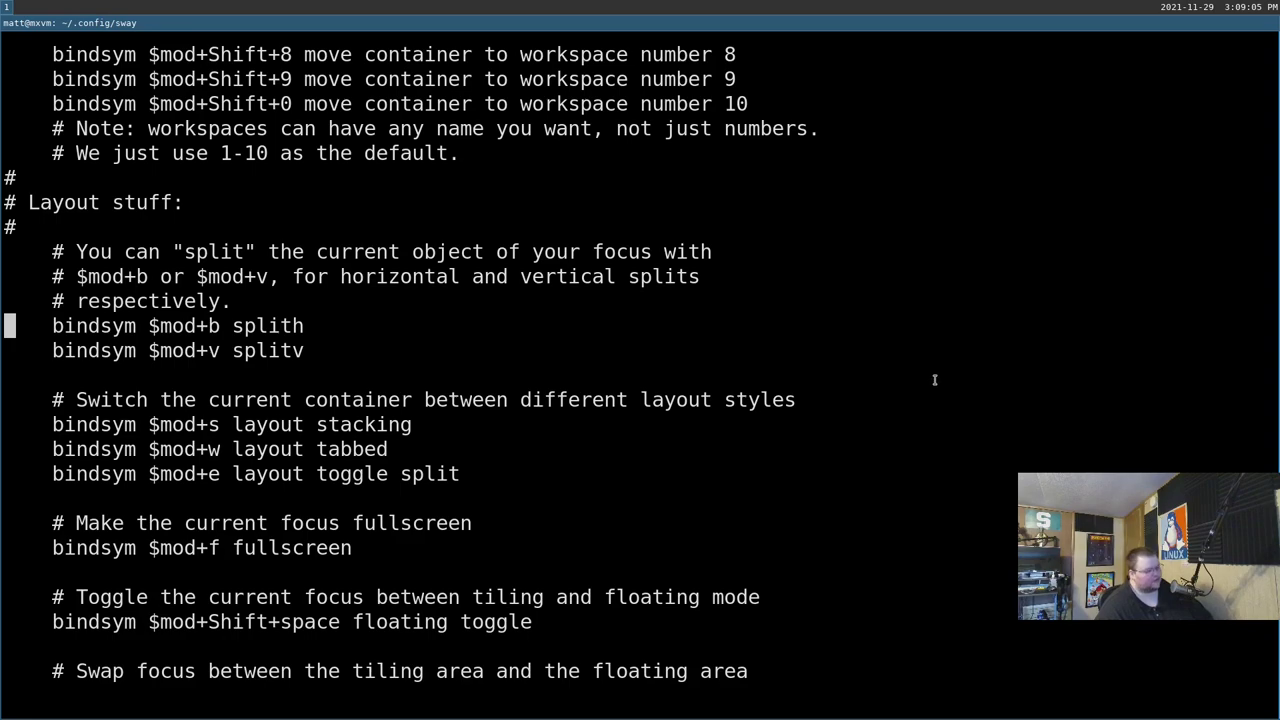
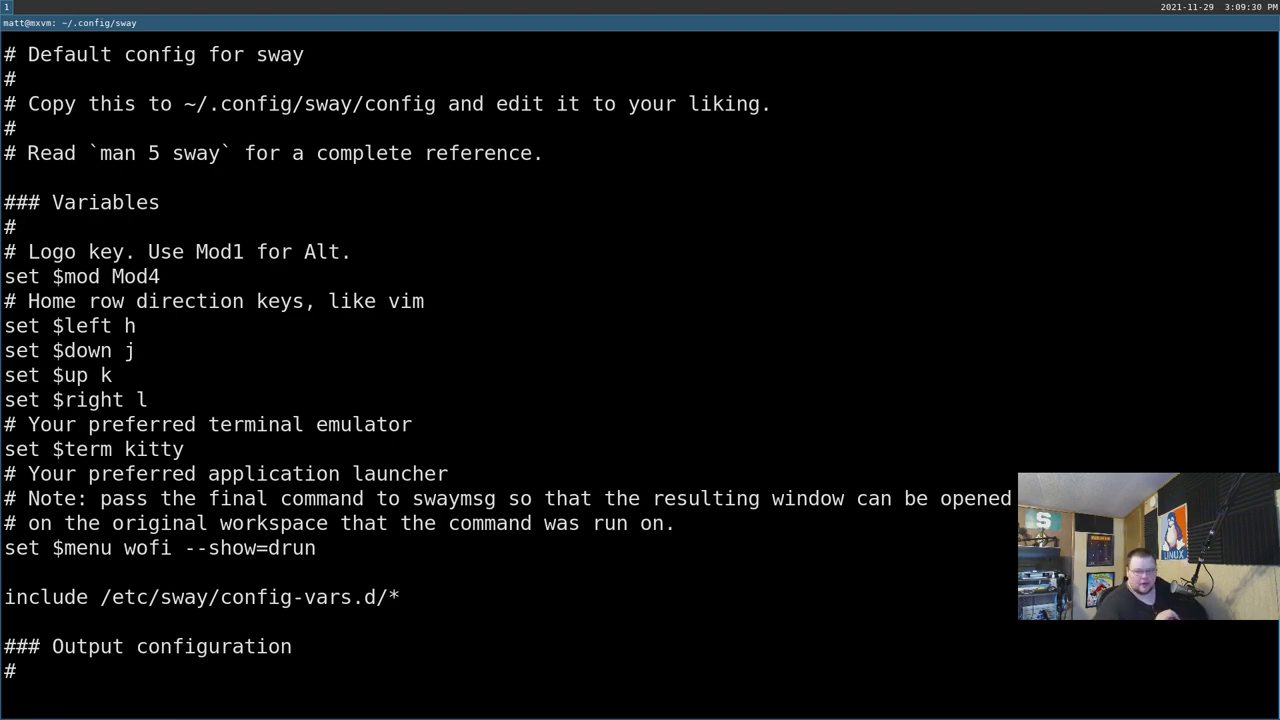
Review the variables at the beginning of the config again, from the mod key to the launcher setting.
key(Down)
key(Down)
key(Down)
key(Down)
key(Down)
key(Down)
key(Down)
key(Down)
key(Down)
key(Down)
key(Down)
key(Down)
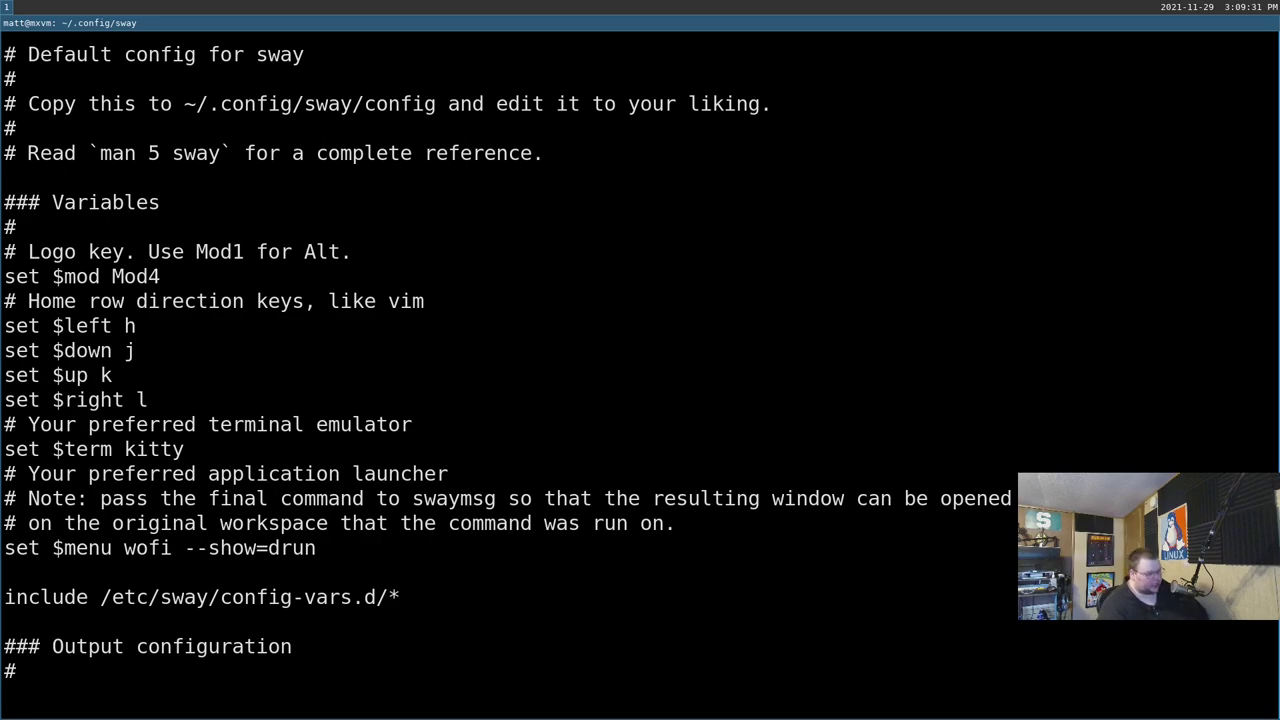
key(Down)
key(Down)
key(Down)
key(Down)
key(Down)
key(Down)
key(Down)
key(Down)
key(Down)
key(Down)
key(Down)
key(Down)
key(Down)
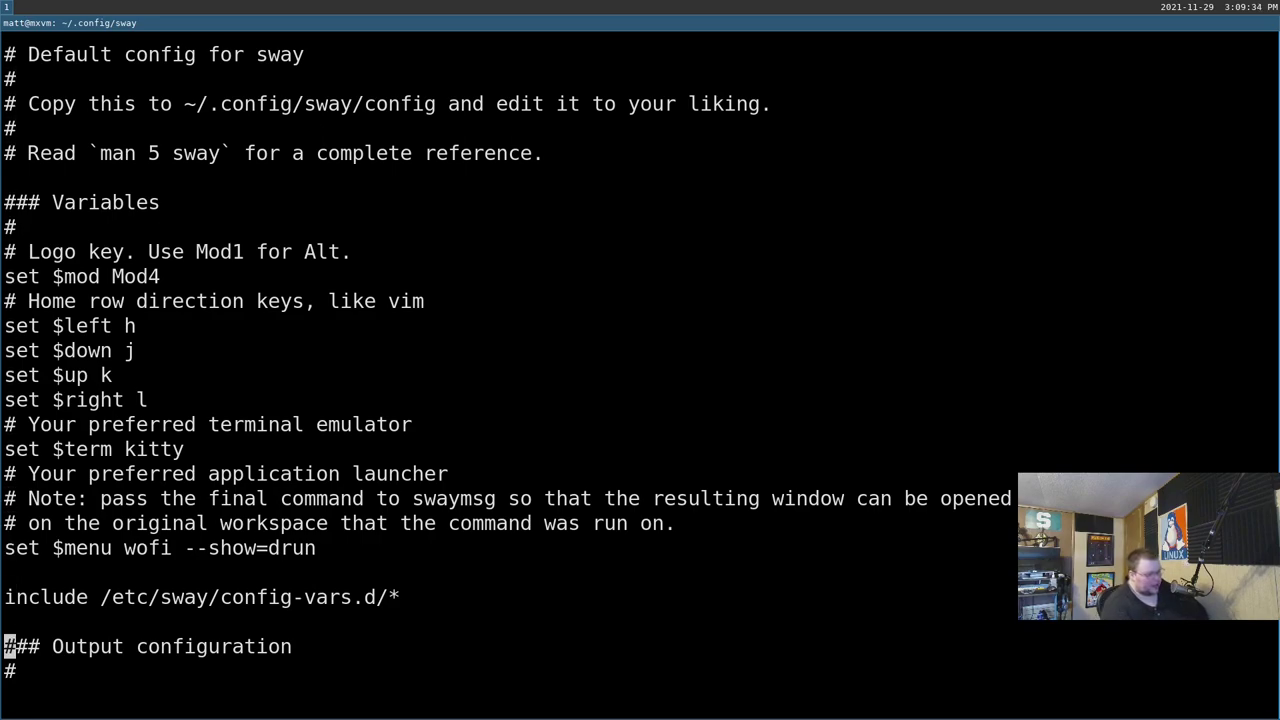
Read through the config from the output configuration section down past the key bindings for basics and moving around.
key(Down)
key(Down)
key(Down)
key(Down)
key(Down)
key(Down)
key(Down)
key(Down)
key(Down)
key(Down)
key(Down)
key(Down)
key(Down)
key(Down)
key(Down)
key(Down)
key(Down)
key(Down)
key(Down)
key(Down)
key(Down)
key(Down)
key(Down)
key(Down)
key(Down)
key(Down)
key(Down)
key(Down)
key(Down)
key(Down)
key(Down)
key(Down)
key(Down)
key(Down)
key(Down)
key(Down)
key(Down)
key(Down)
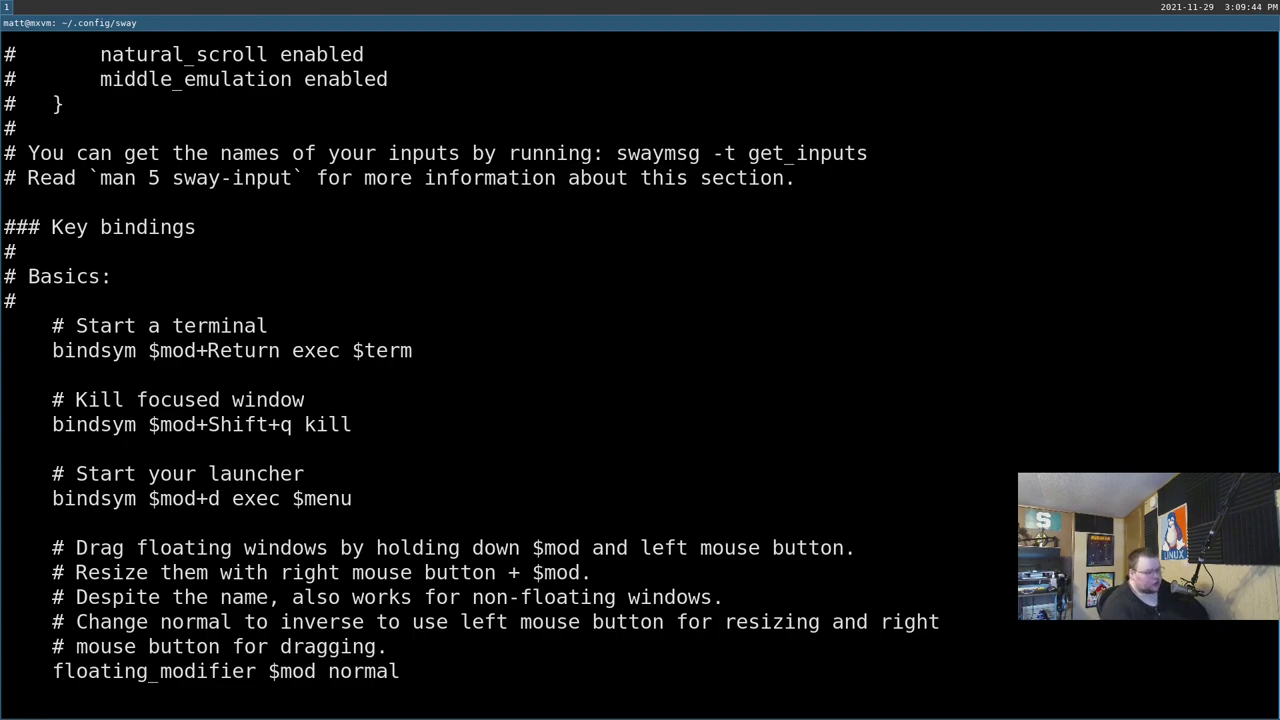
key(Down)
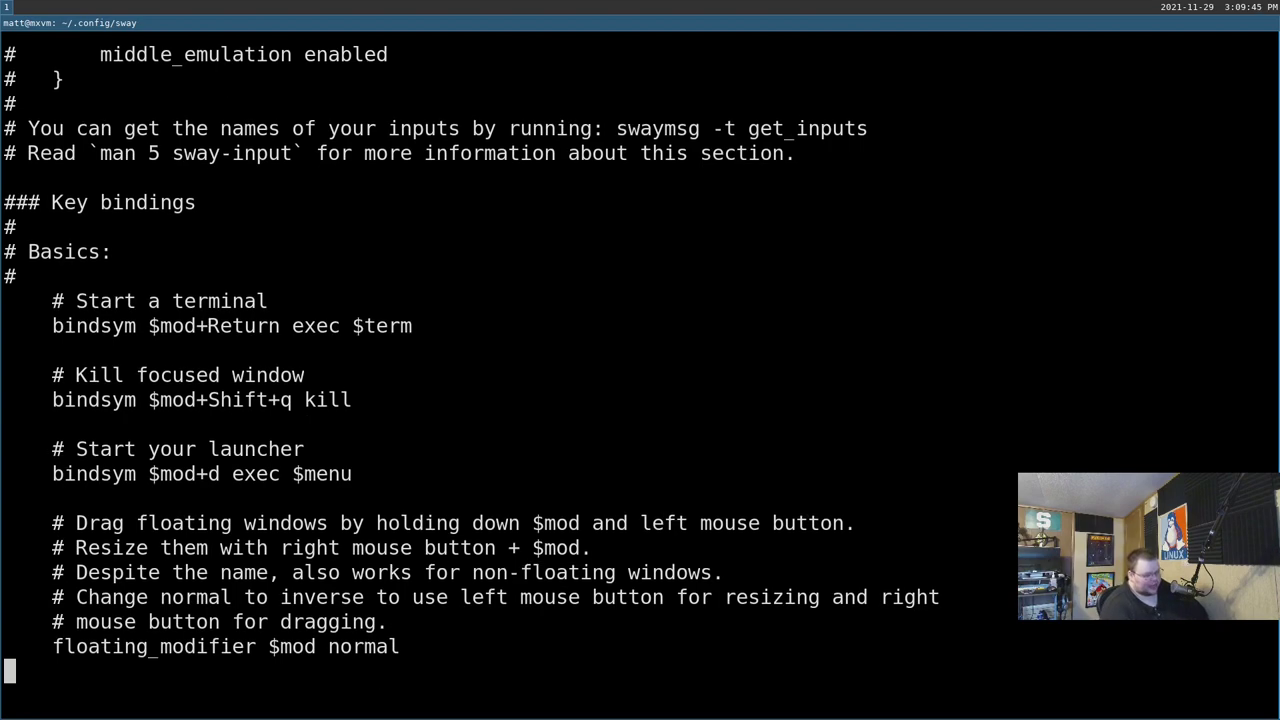
key(Down)
key(Down)
key(Down)
key(Down)
key(Down)
key(Down)
key(Down)
key(Down)
key(Down)
key(Down)
key(Down)
key(Down)
key(Down)
key(Down)
key(Down)
key(Down)
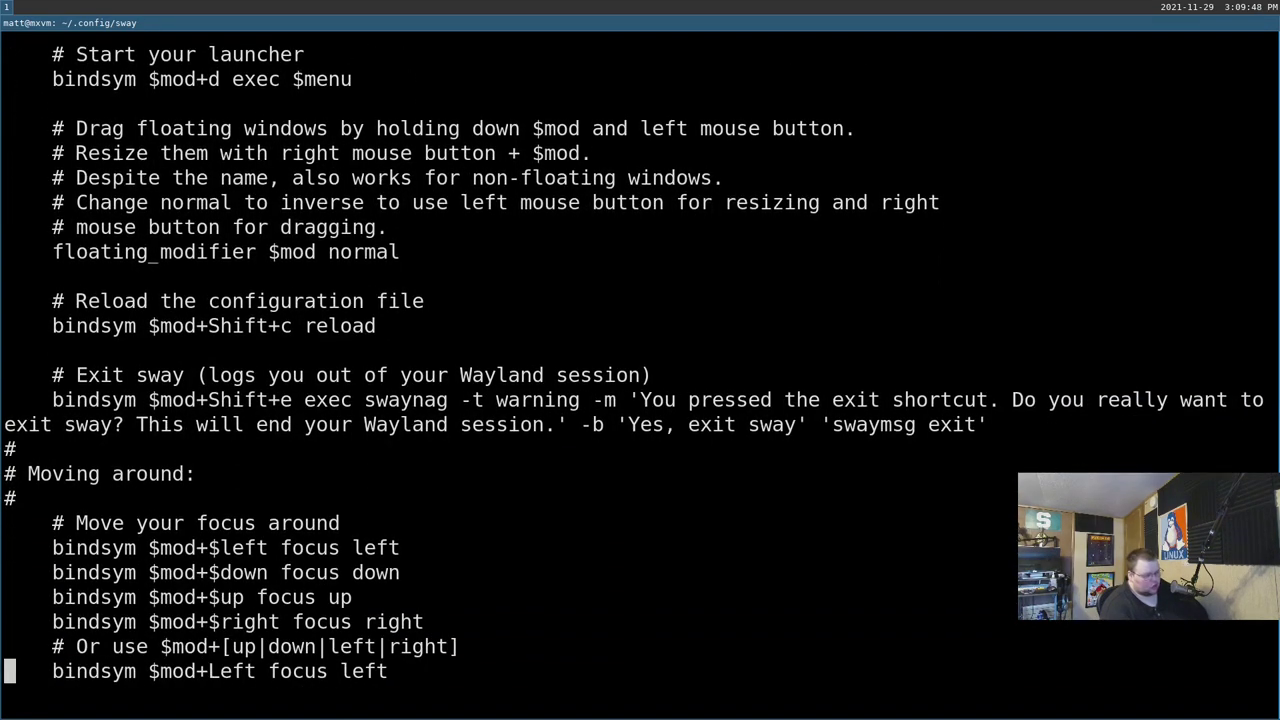
key(Down)
key(Down)
key(Down)
key(Down)
key(Down)
key(Down)
key(Down)
key(Down)
key(Down)
key(Down)
key(Down)
key(Down)
key(Down)
key(Down)
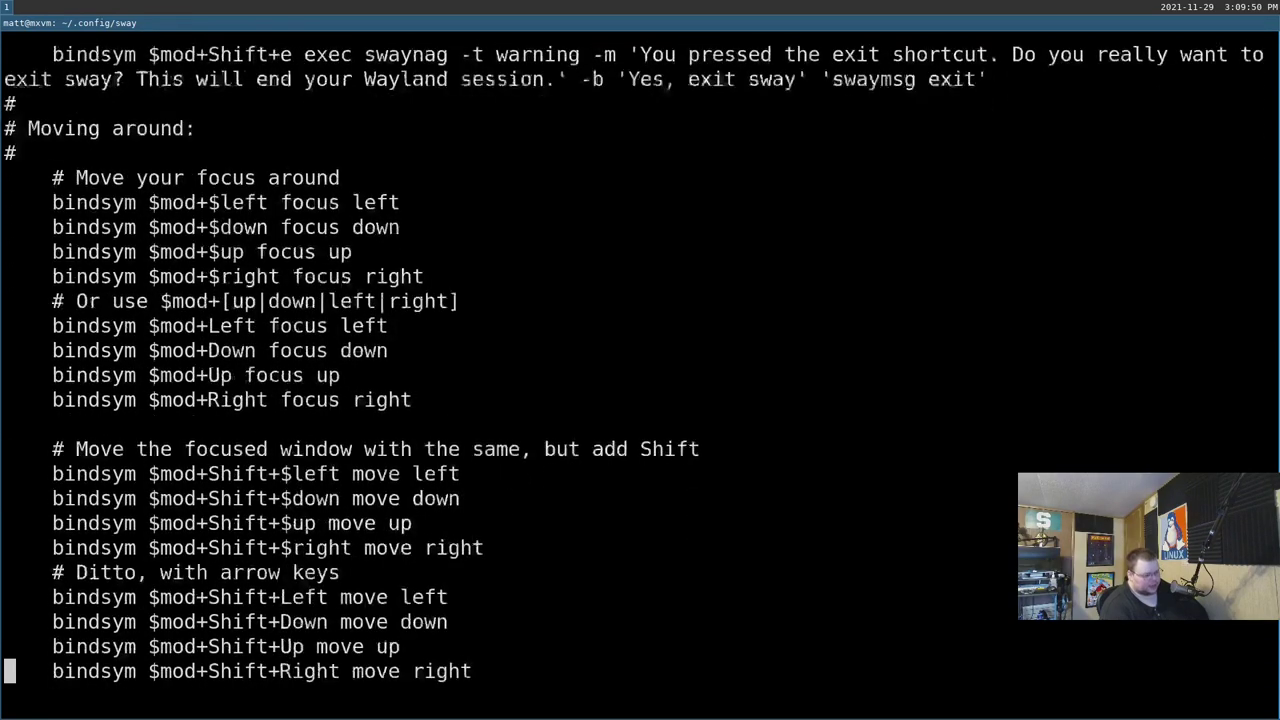
key(Down)
key(Down)
key(Down)
key(Down)
key(Down)
key(Down)
key(Down)
key(Down)
key(Down)
key(Down)
key(Down)
key(Down)
key(Down)
key(Down)
Start an exec_always line at the end of the config, just above the final include of /etc/sway/config.d/*.
key(shift+g)
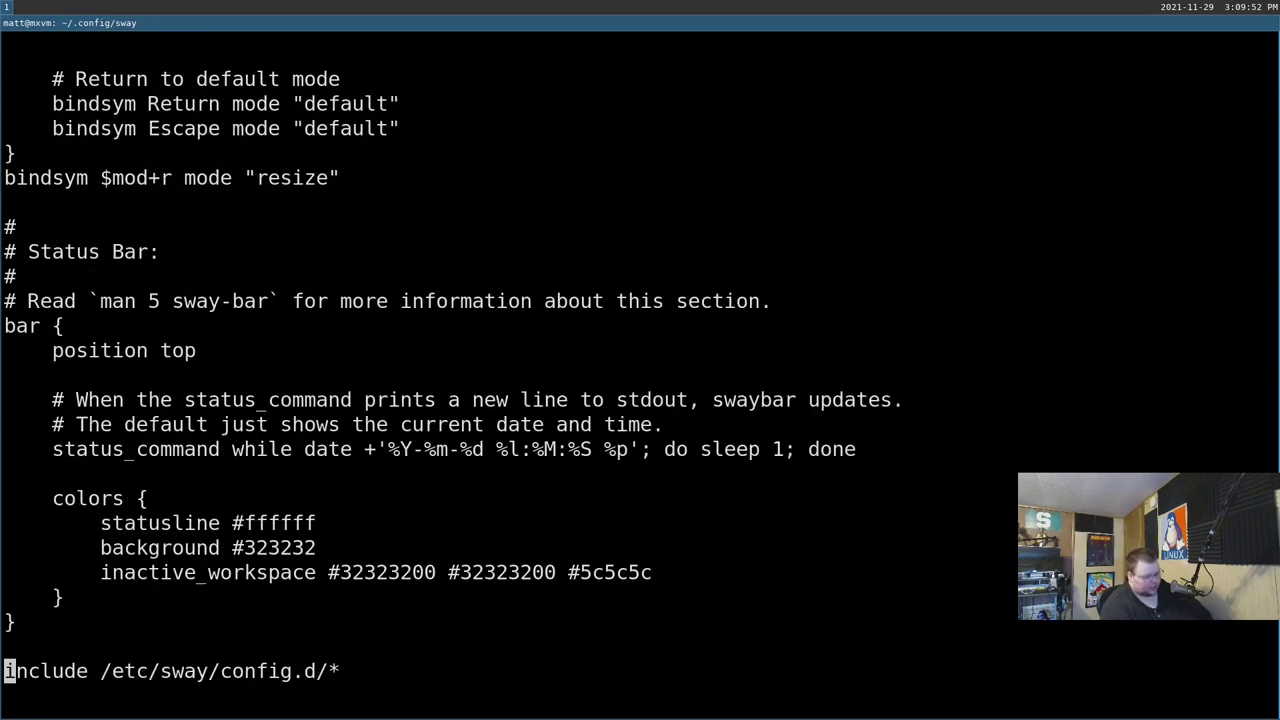
key(Up)
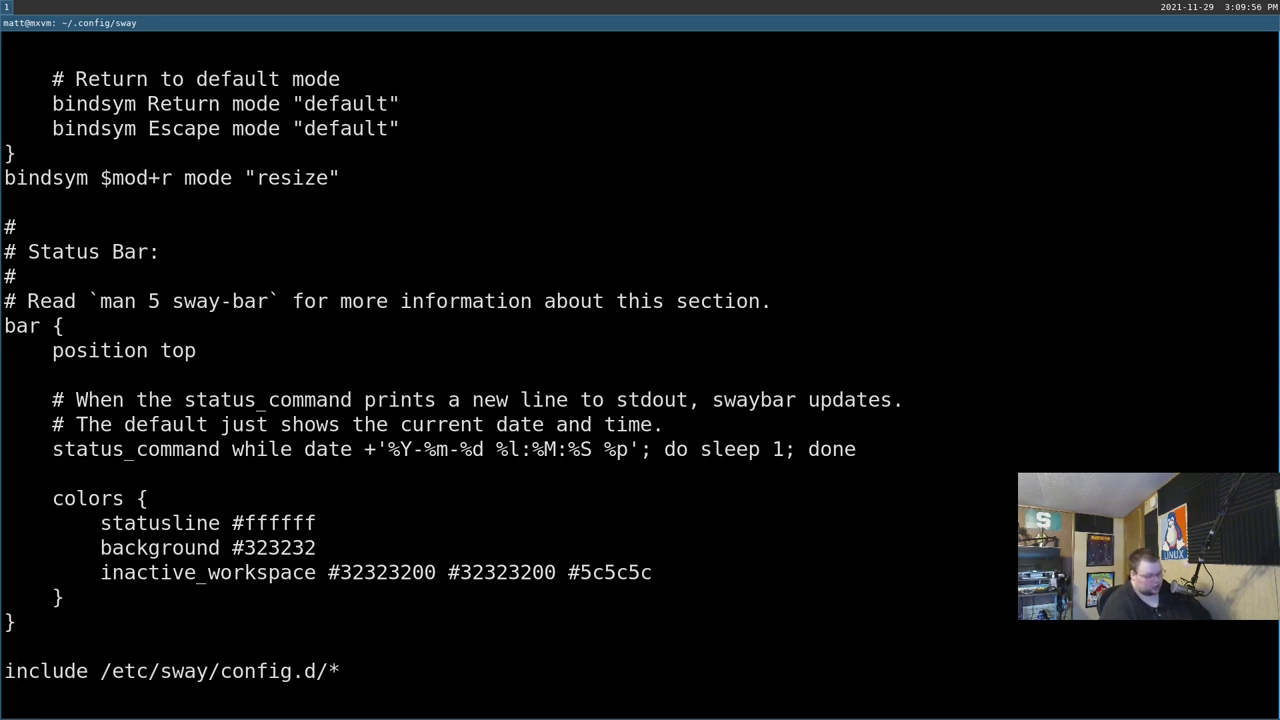
text(iexec_)
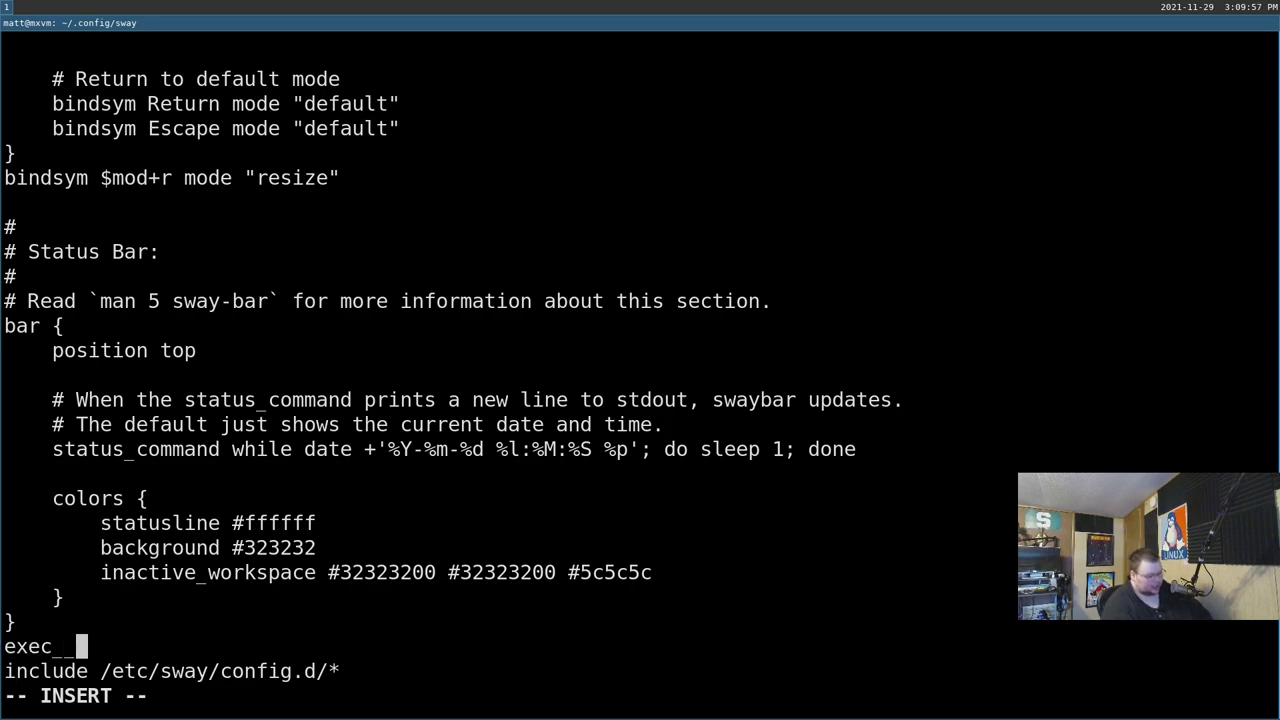
text(always)
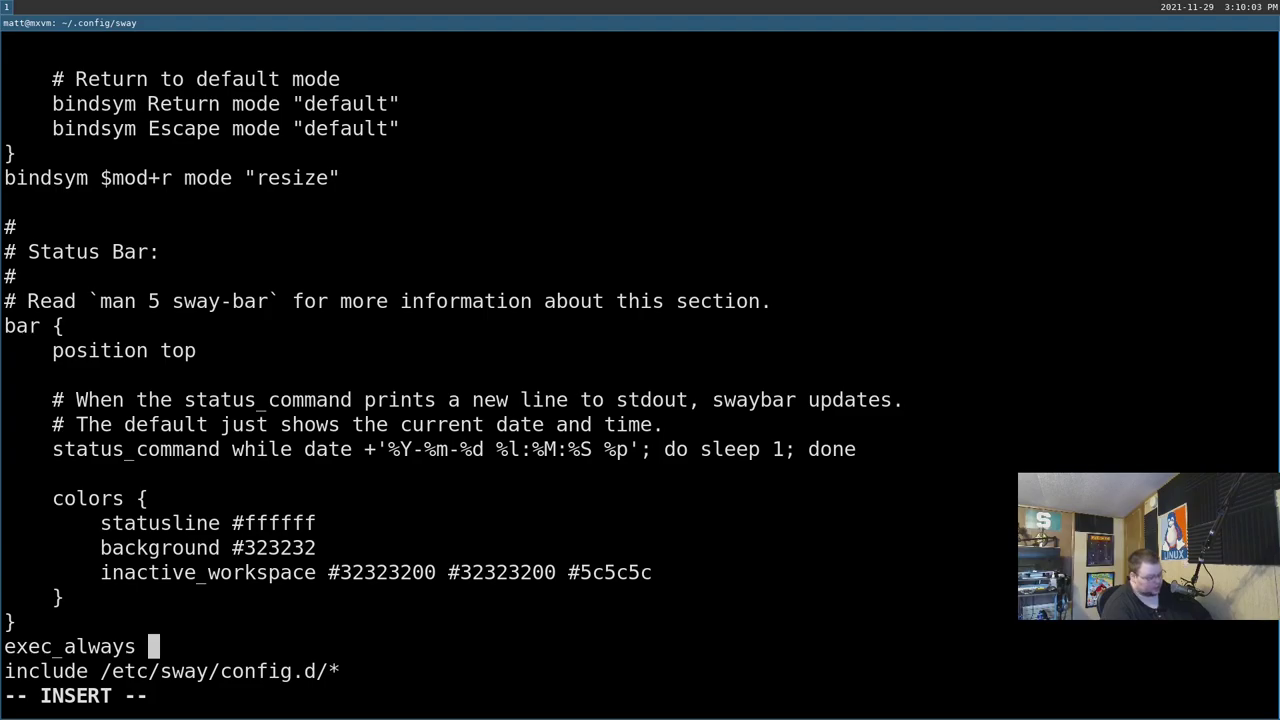
Install swaybg with apt in a new terminal on workspace 2 and begin a swaybg -i command there.
key(super+2)
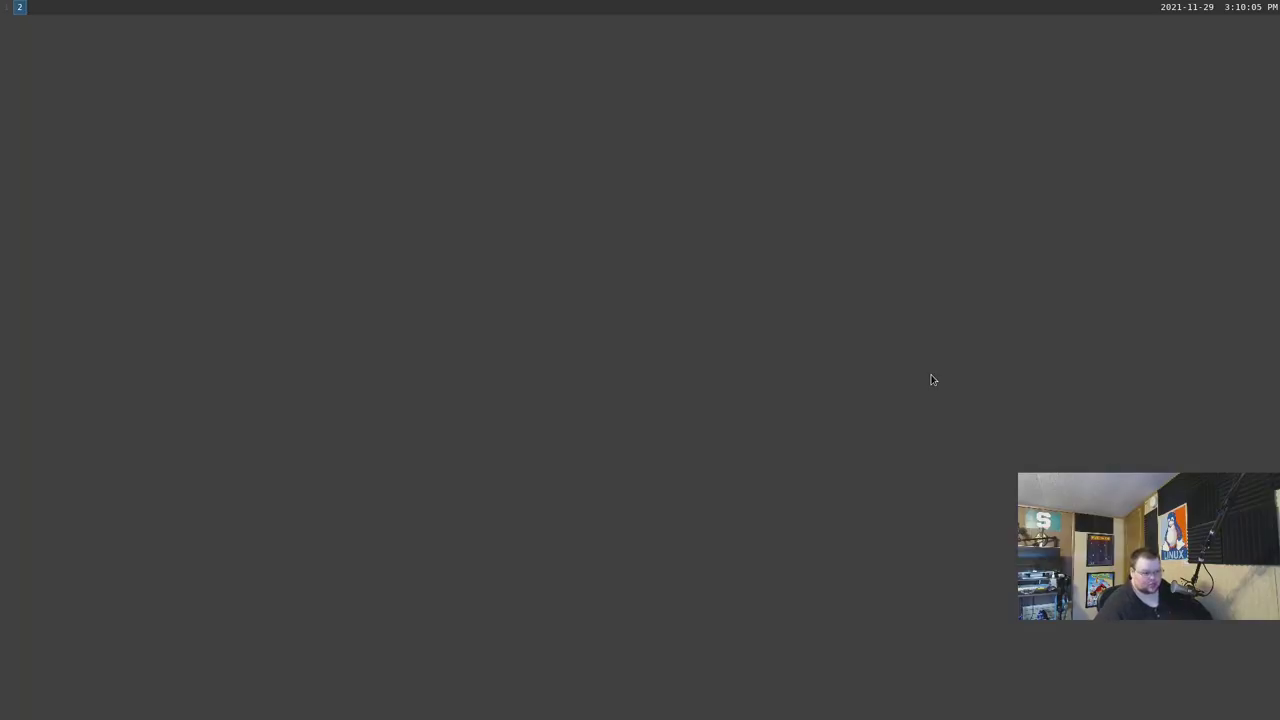
key(super+Return)
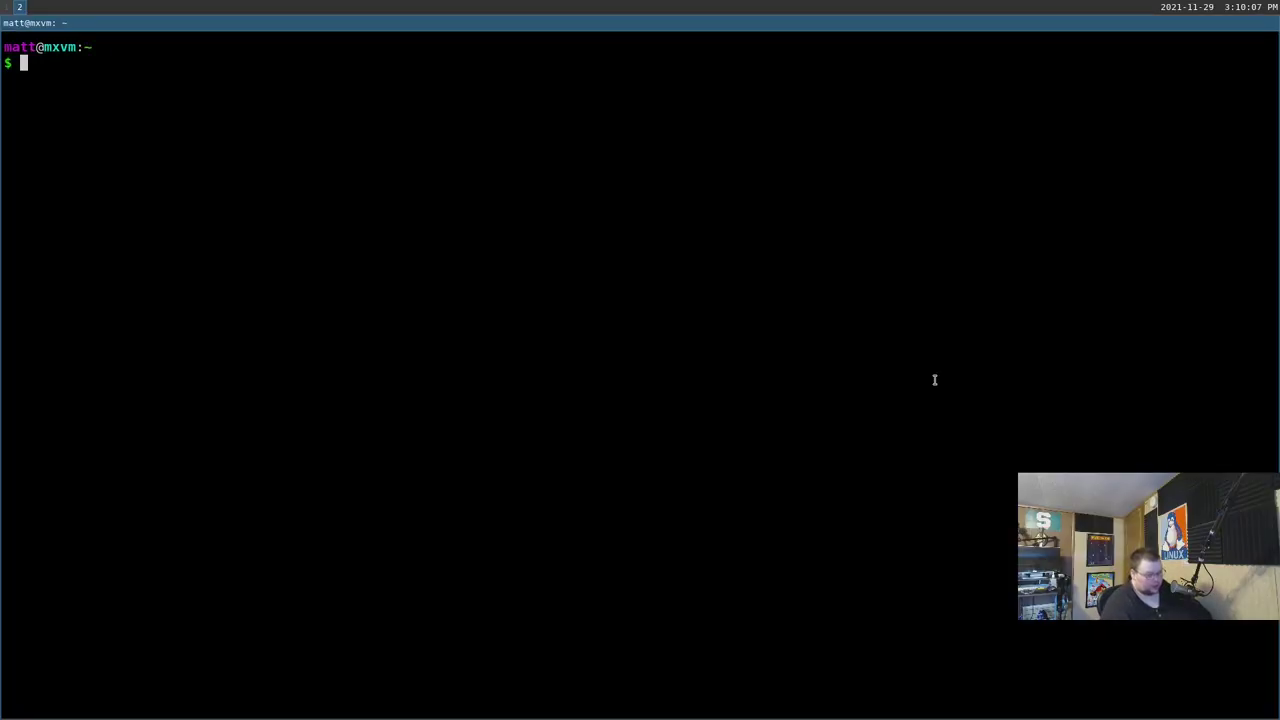
text(sudo )
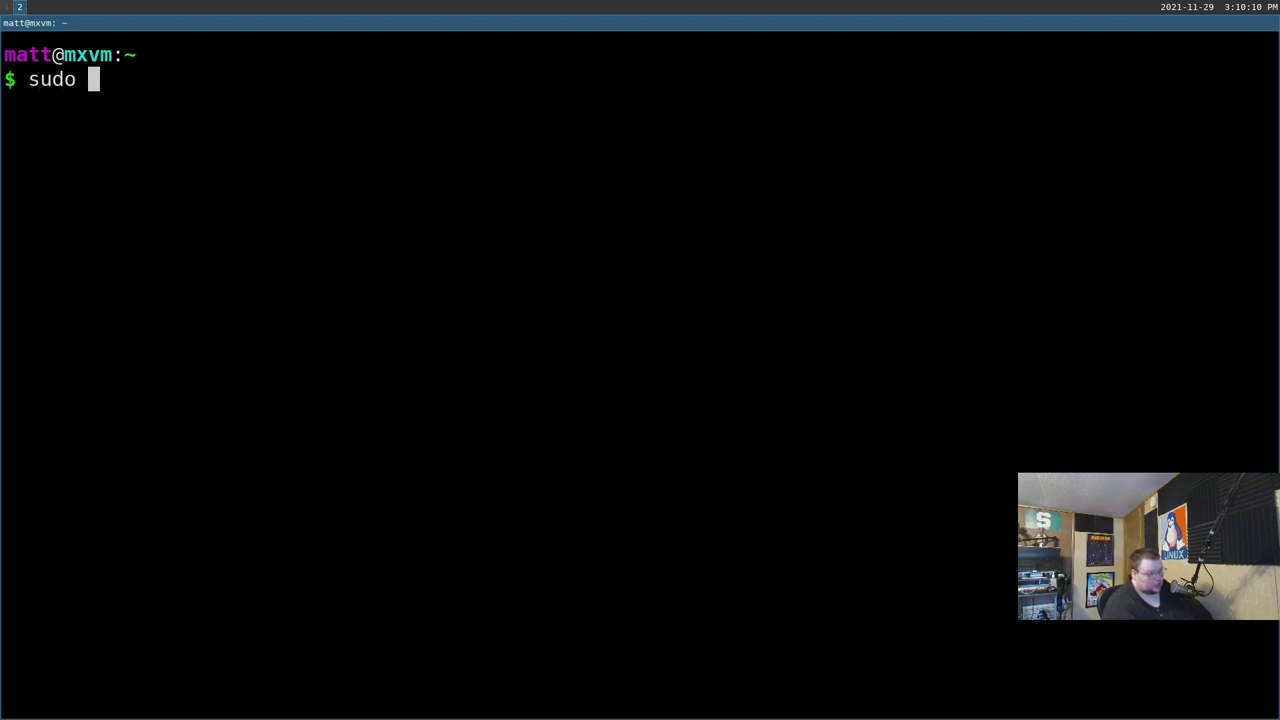
text(apt install swaybg)
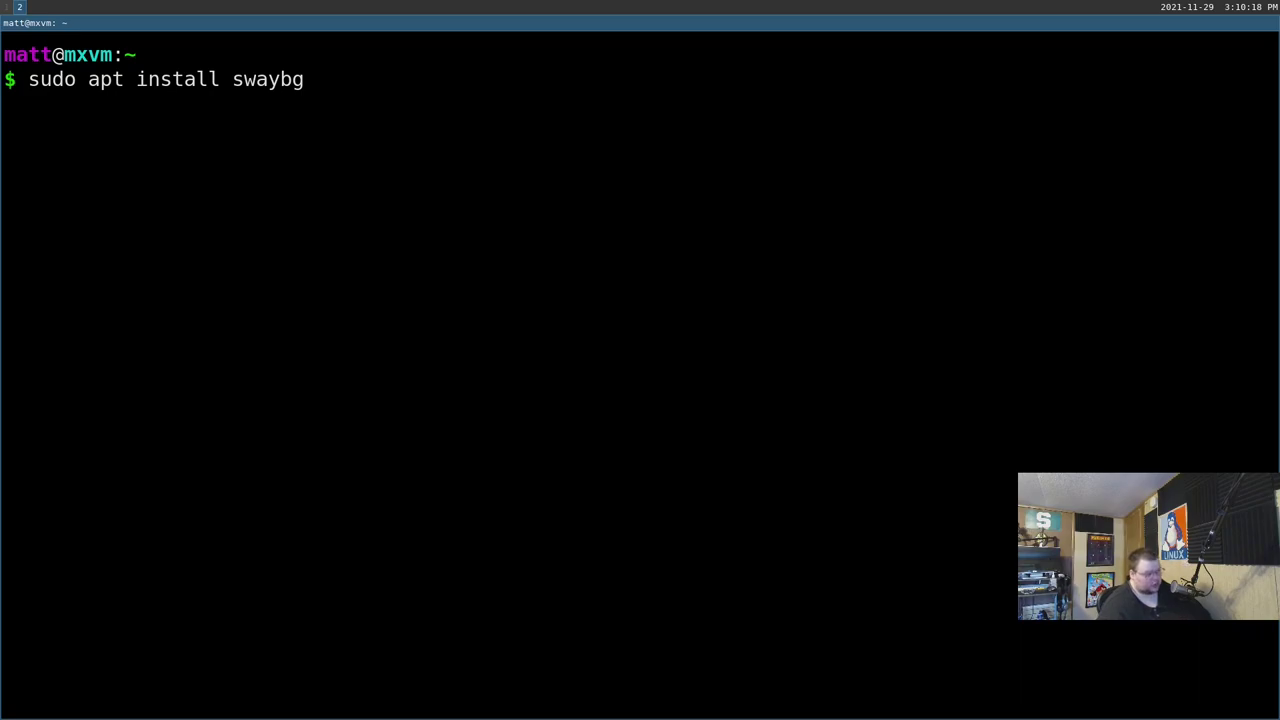
key(Return)
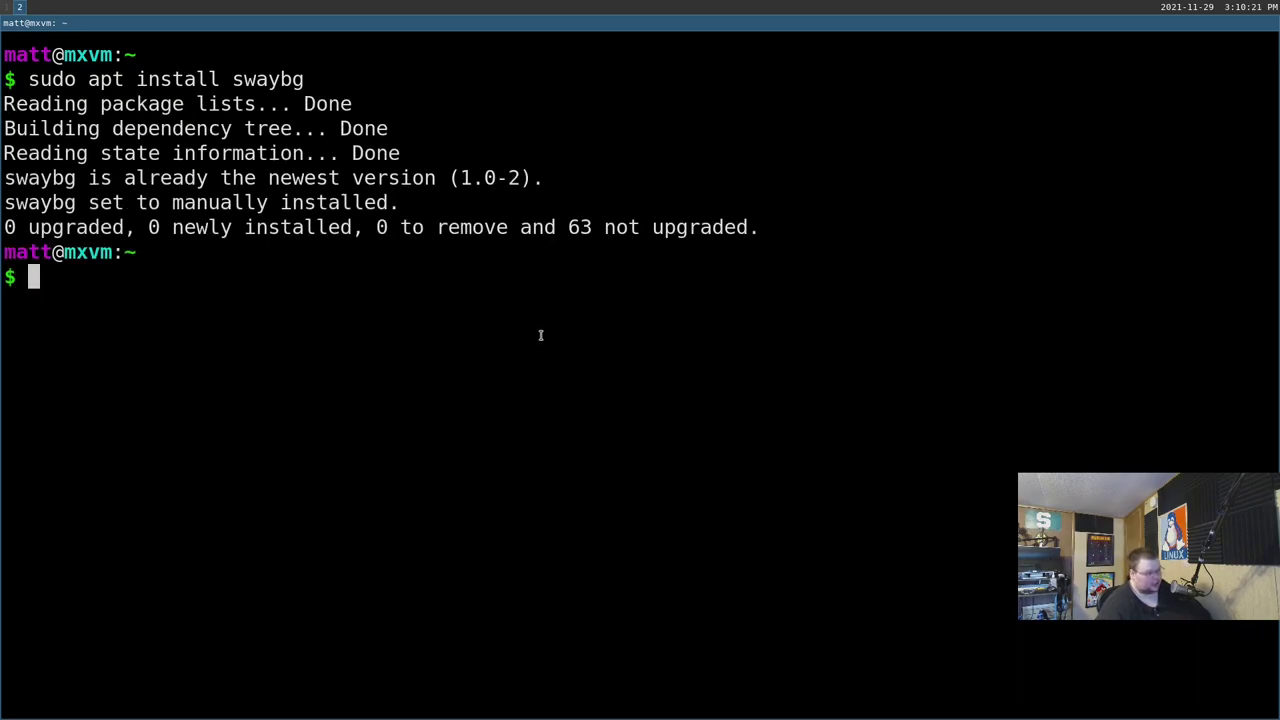
text(swaybg )
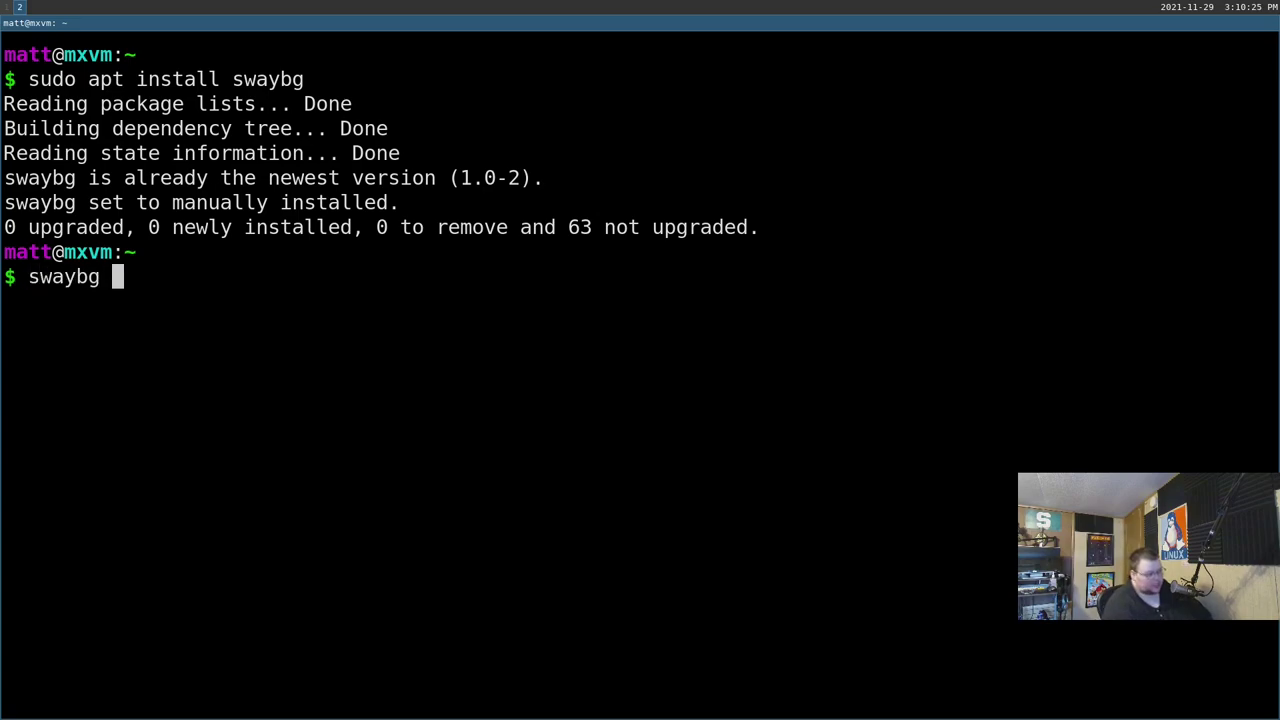
text(-i)
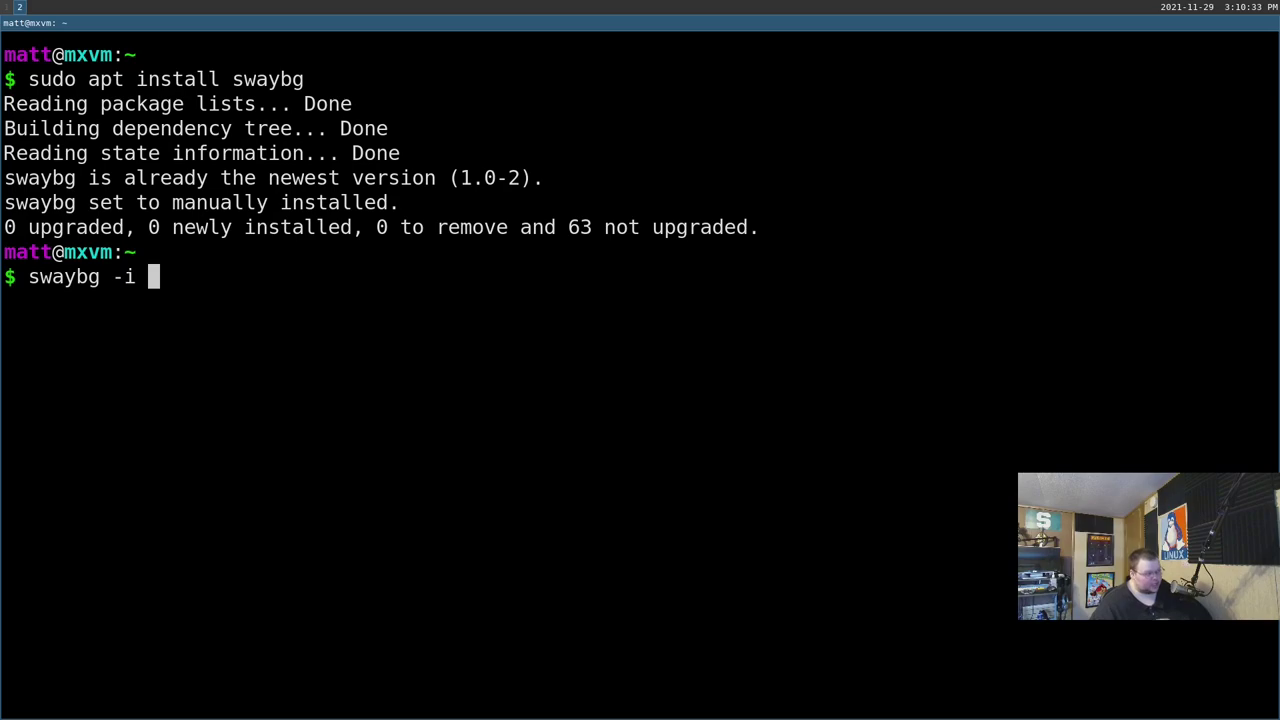
Switch to workspace 3 and try to launch Firefox Web Browser from the application launcher.
key(super+3)
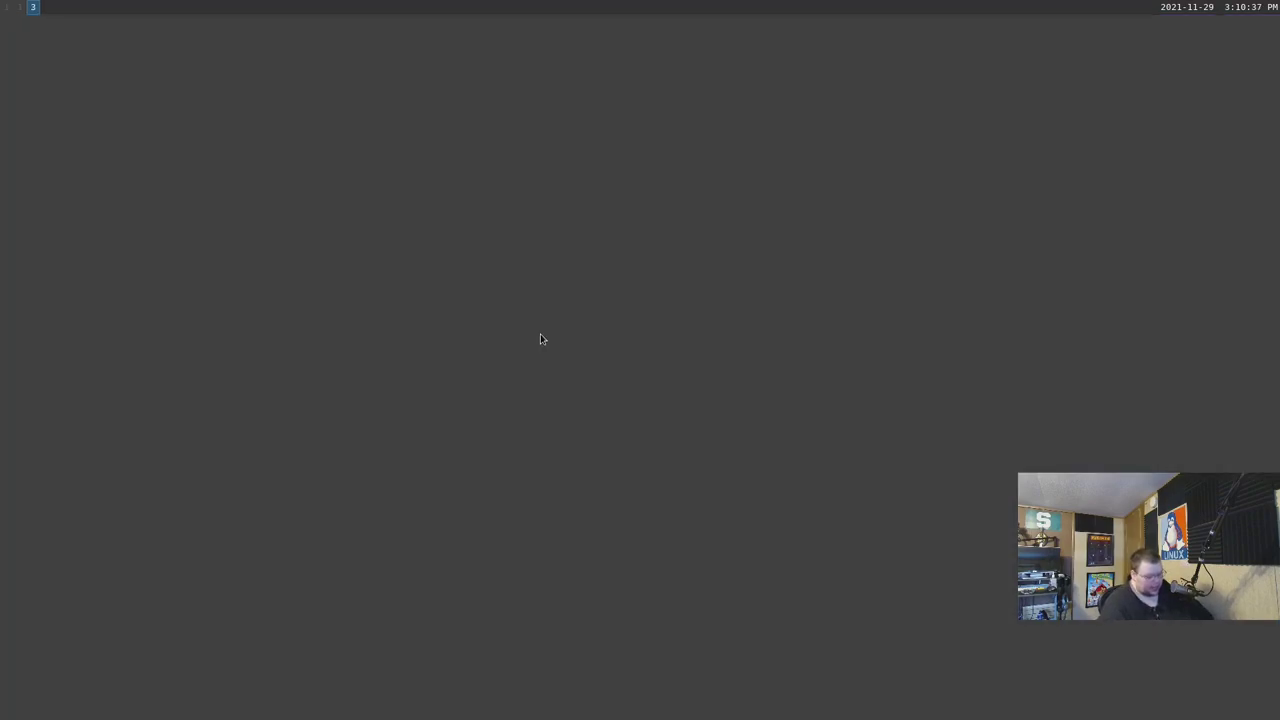
key(super+d)
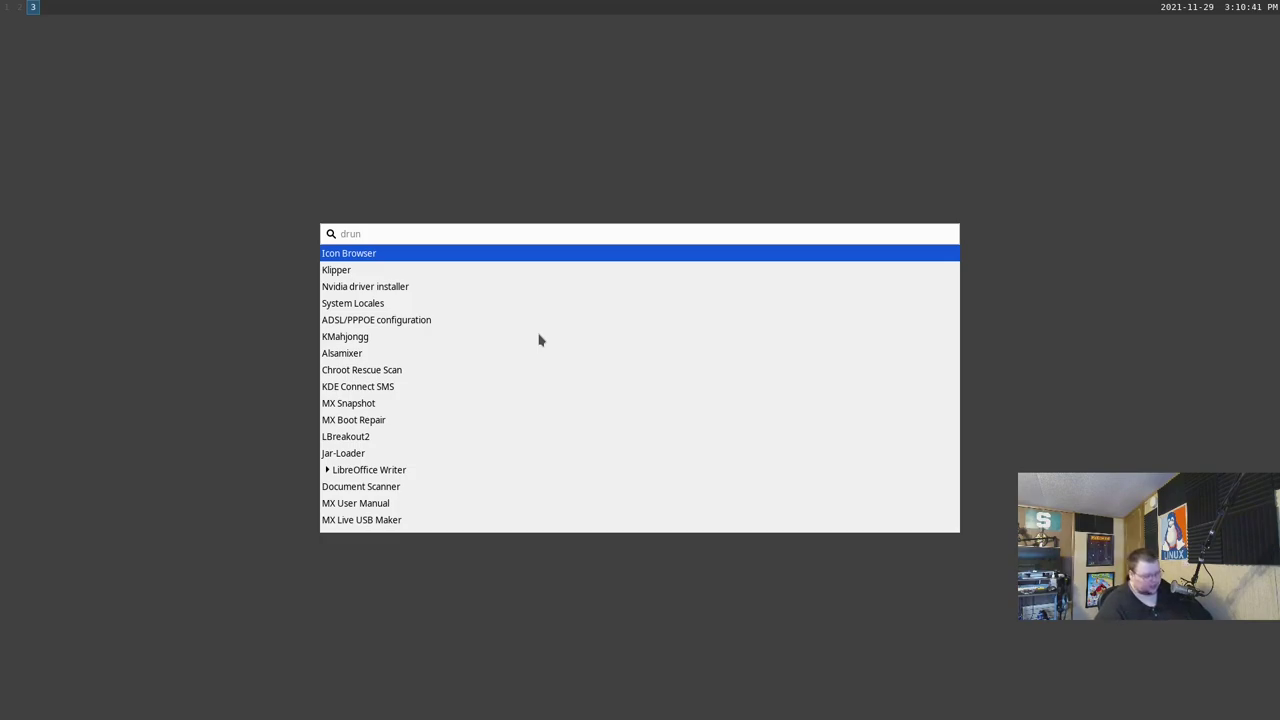
text(firefox)
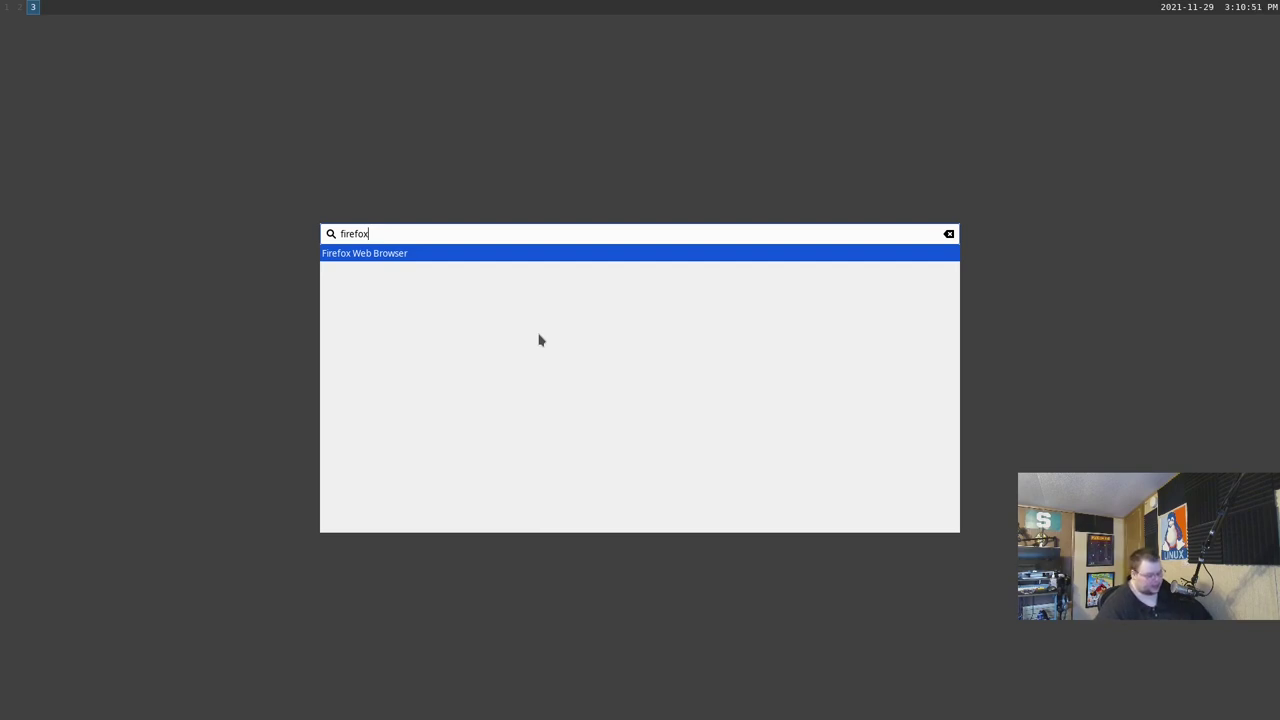
key(Return)
Open a terminal on workspace 3, enlarge its text and try to start firefox from the command line.
key(super+Return)
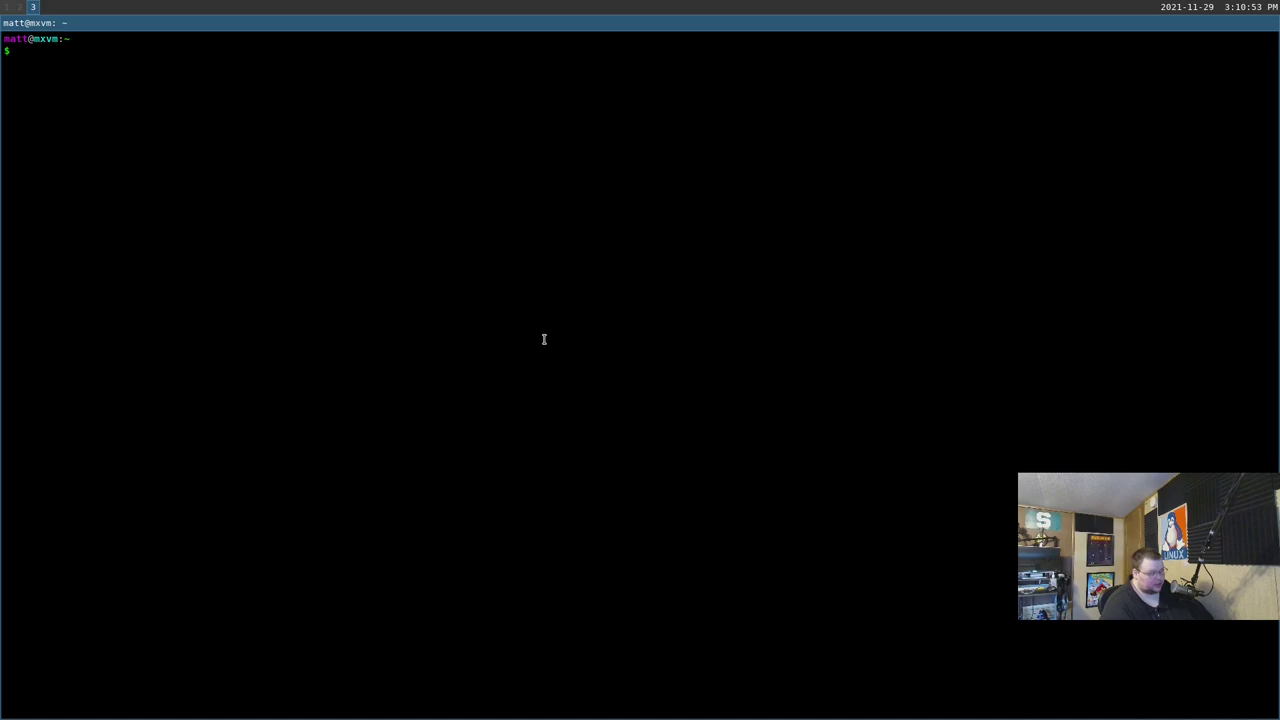
key(ctrl+plus)
key(ctrl+plus)
key(ctrl+plus)
key(ctrl+plus)
text(firefox)
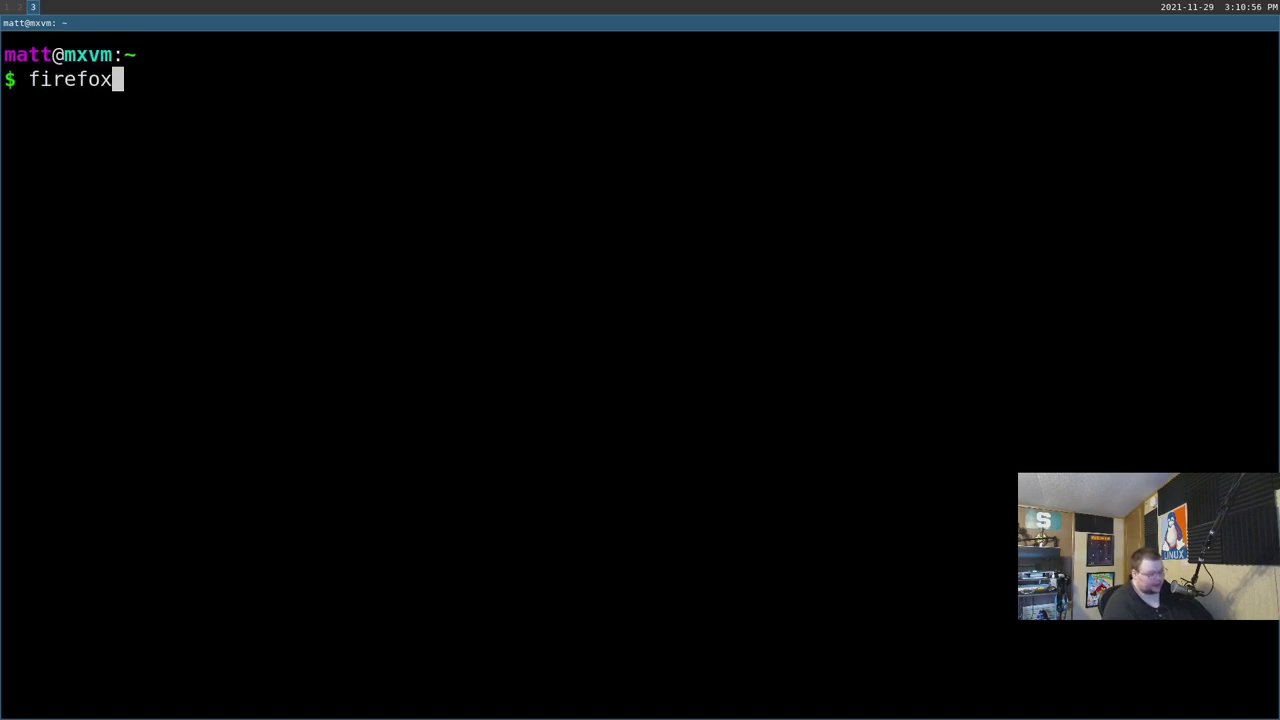
key(Return)
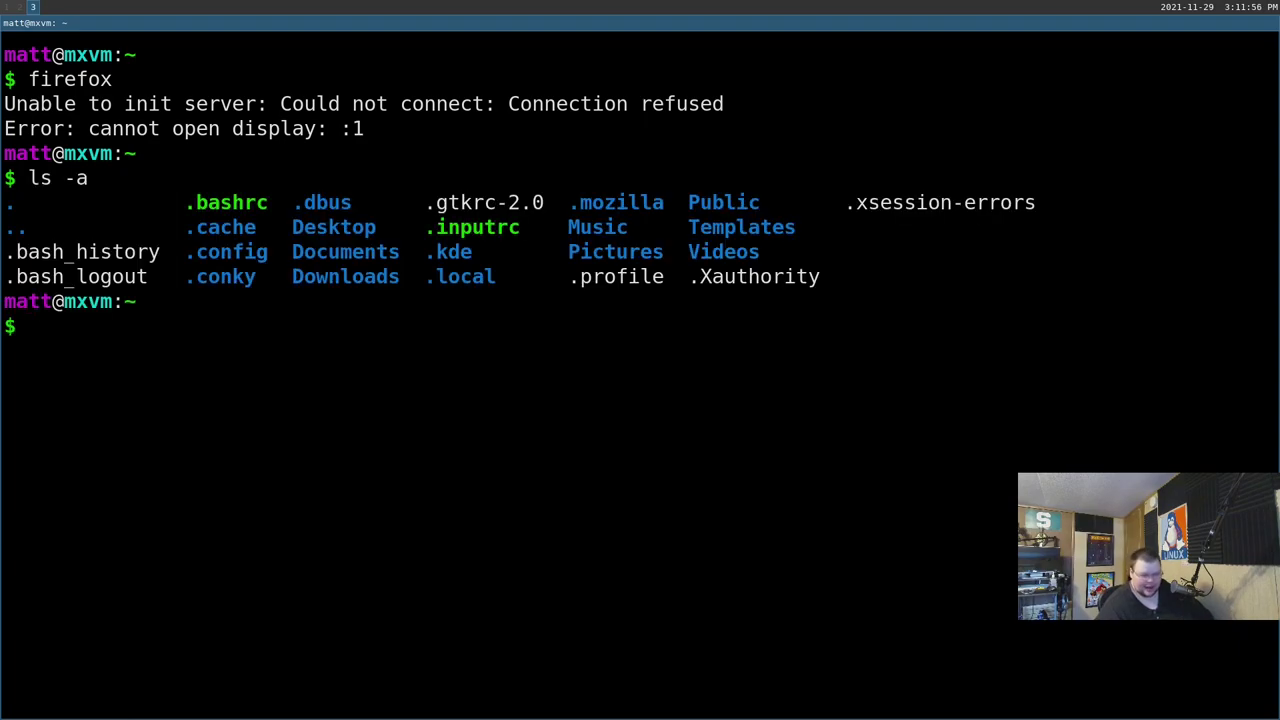
Create an empty .pam_environment file in the home directory and open it in vim.
text(touch .pam)
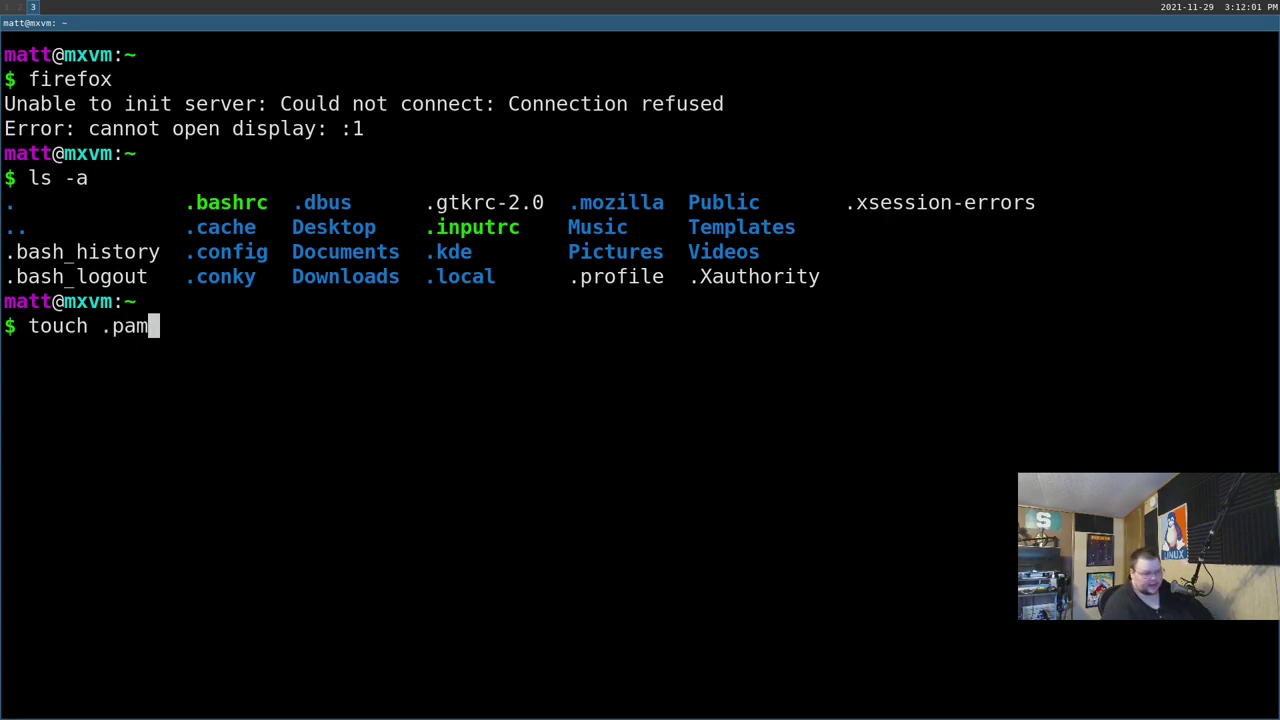
text(_env)
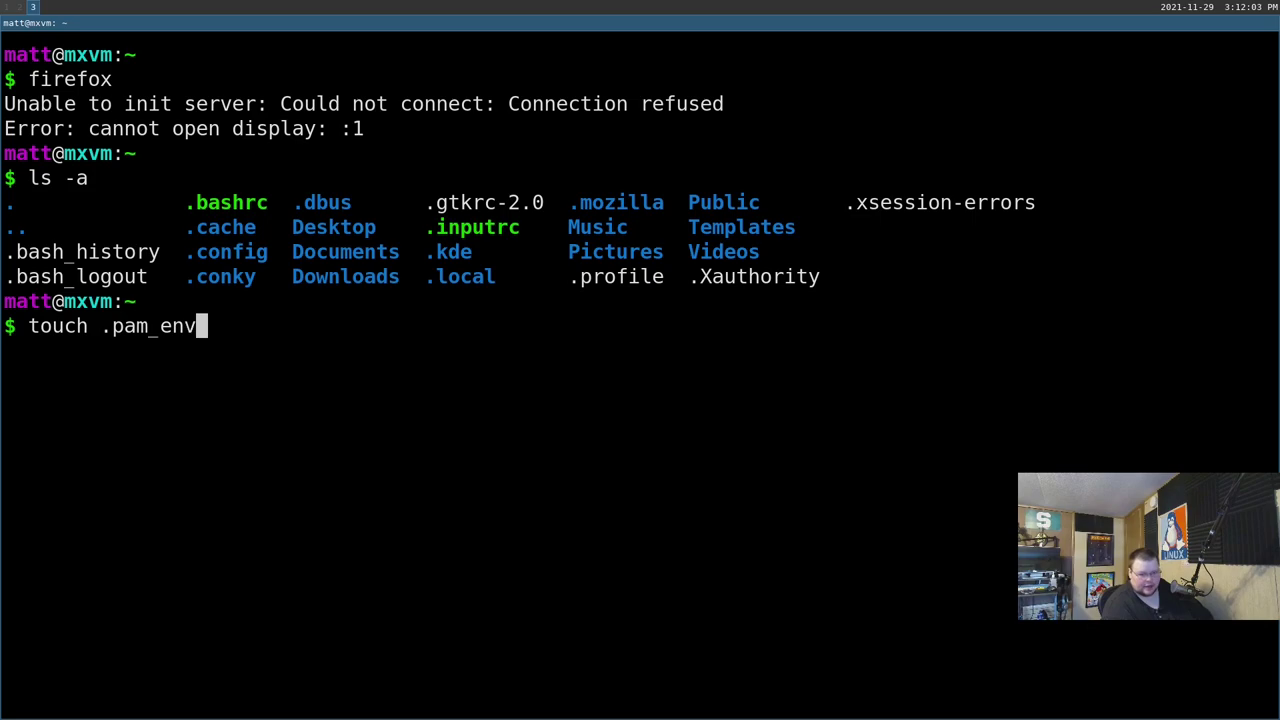
text(ironment)
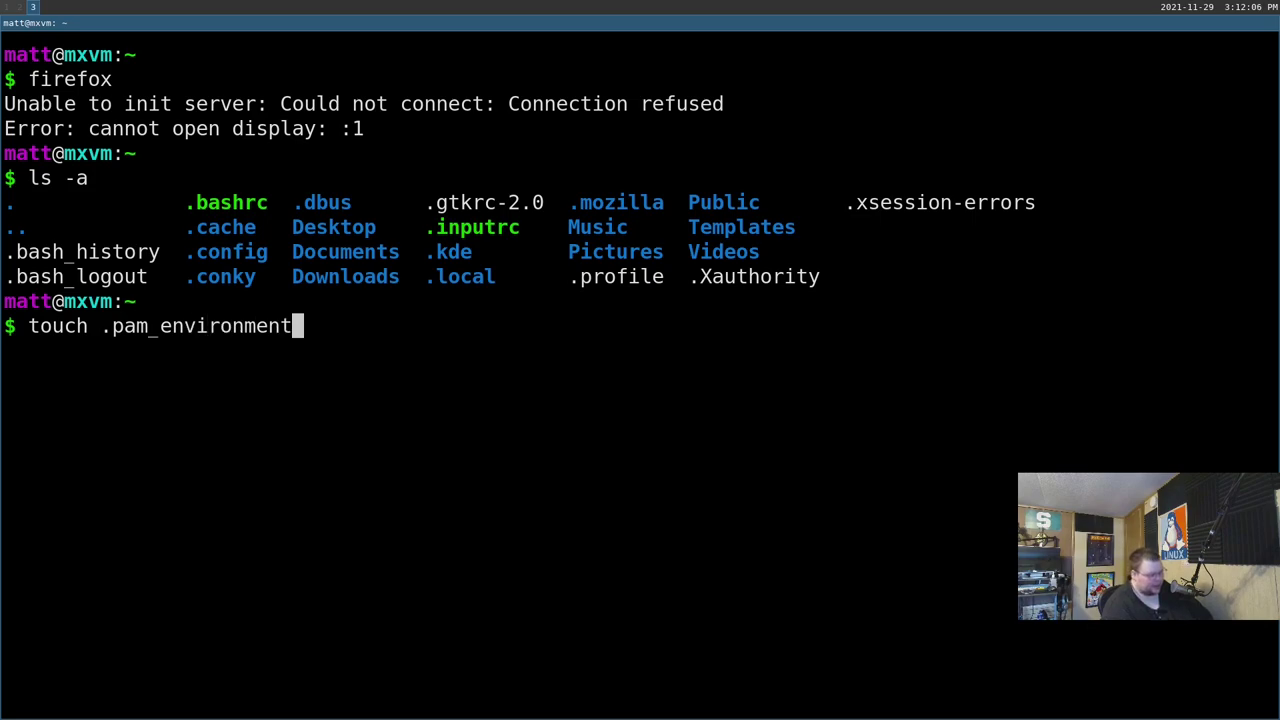
key(Return)
text(v)
key(BackSpace)
text(im .pa)
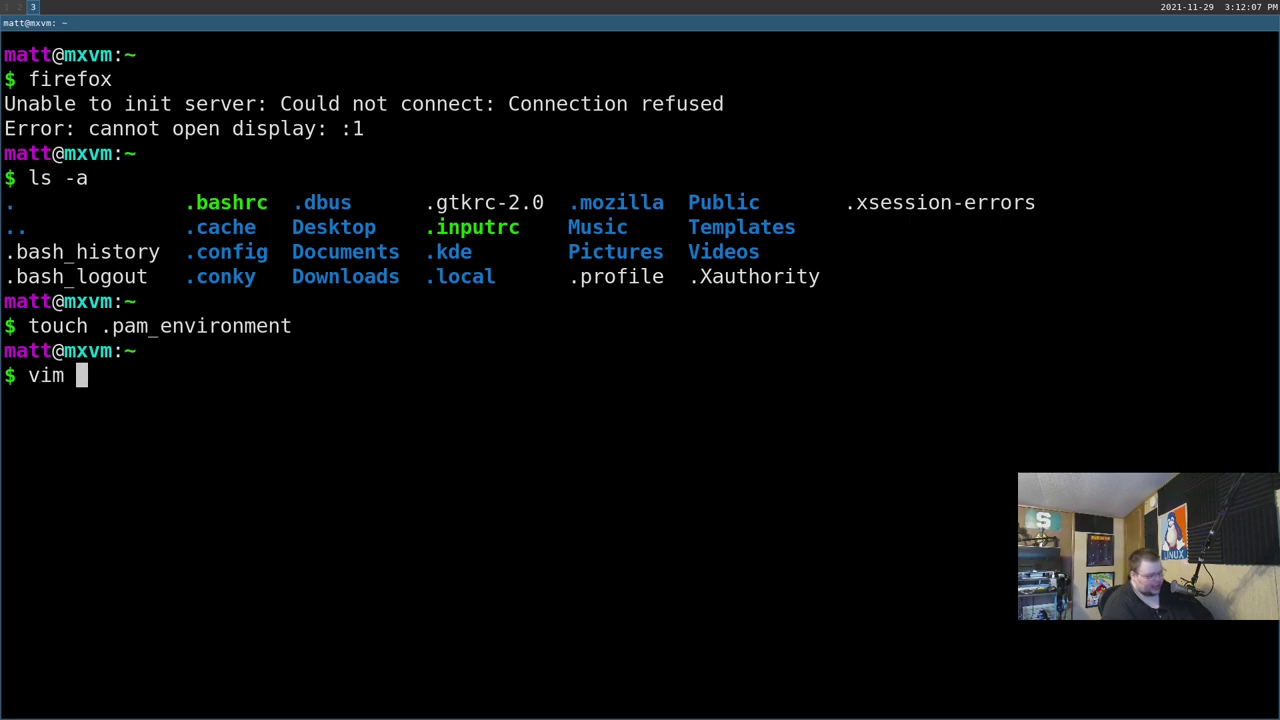
key(Tab)
key(Return)
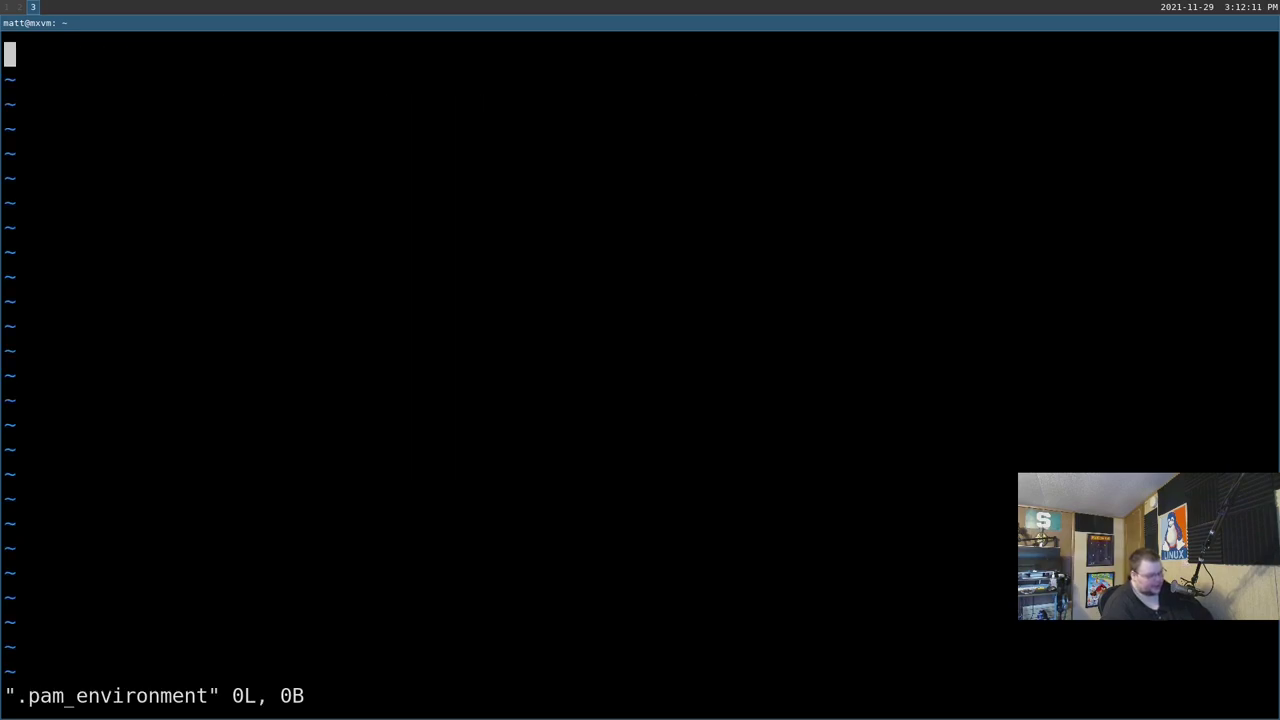
Add the line MOZ_ENABLE_WAYLAND DEFAULT=1 to .pam_environment, save it and quit vim.
key(i)
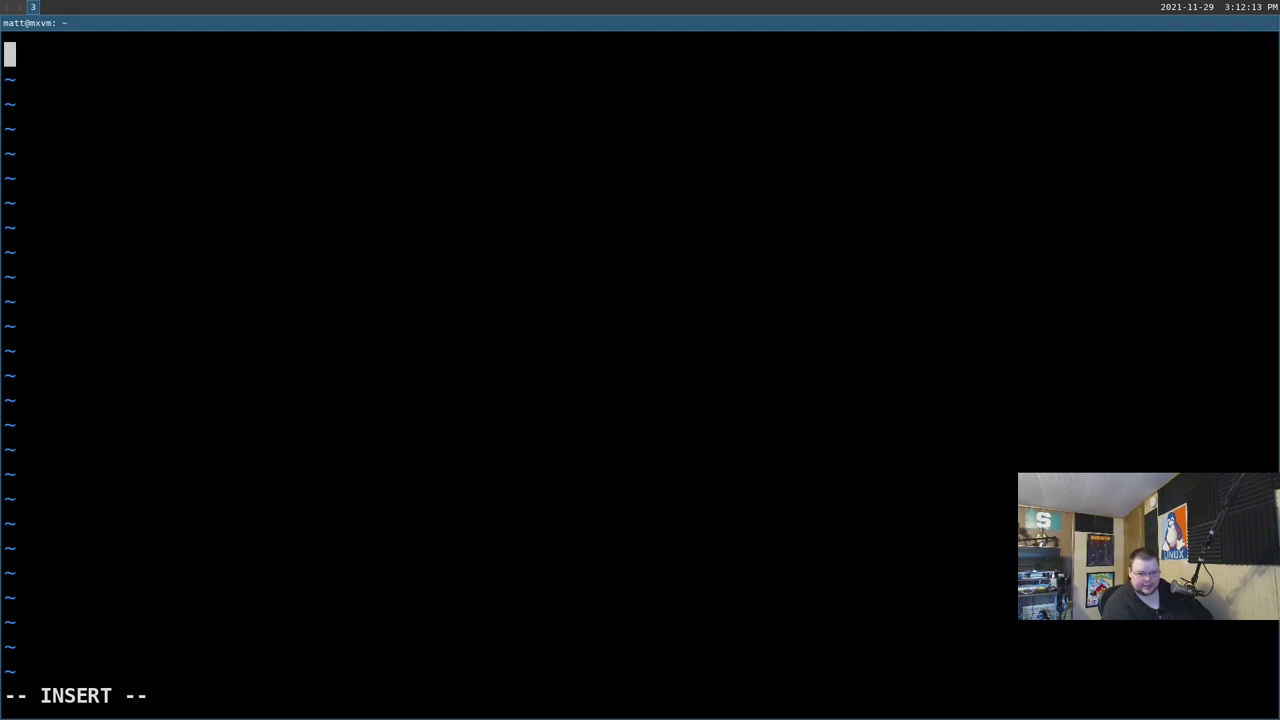
text(MOX)
key(BackSpace)
text(Z)
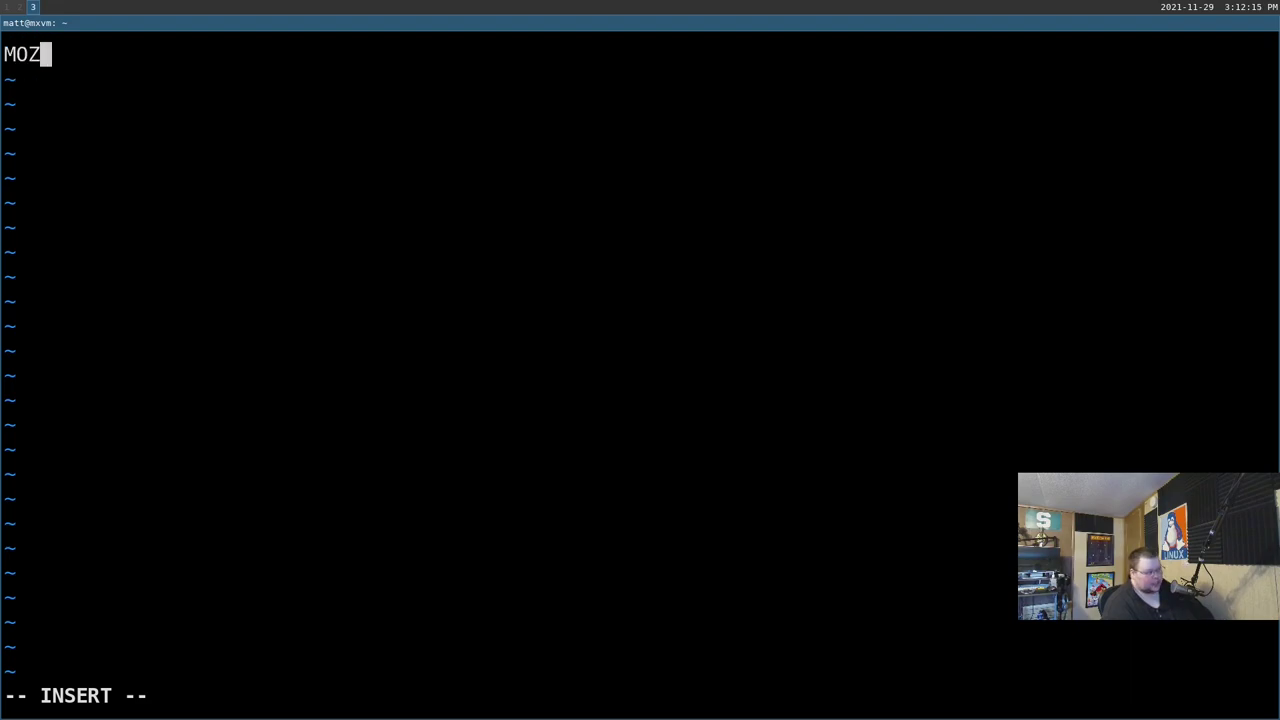
text(_ENABL)
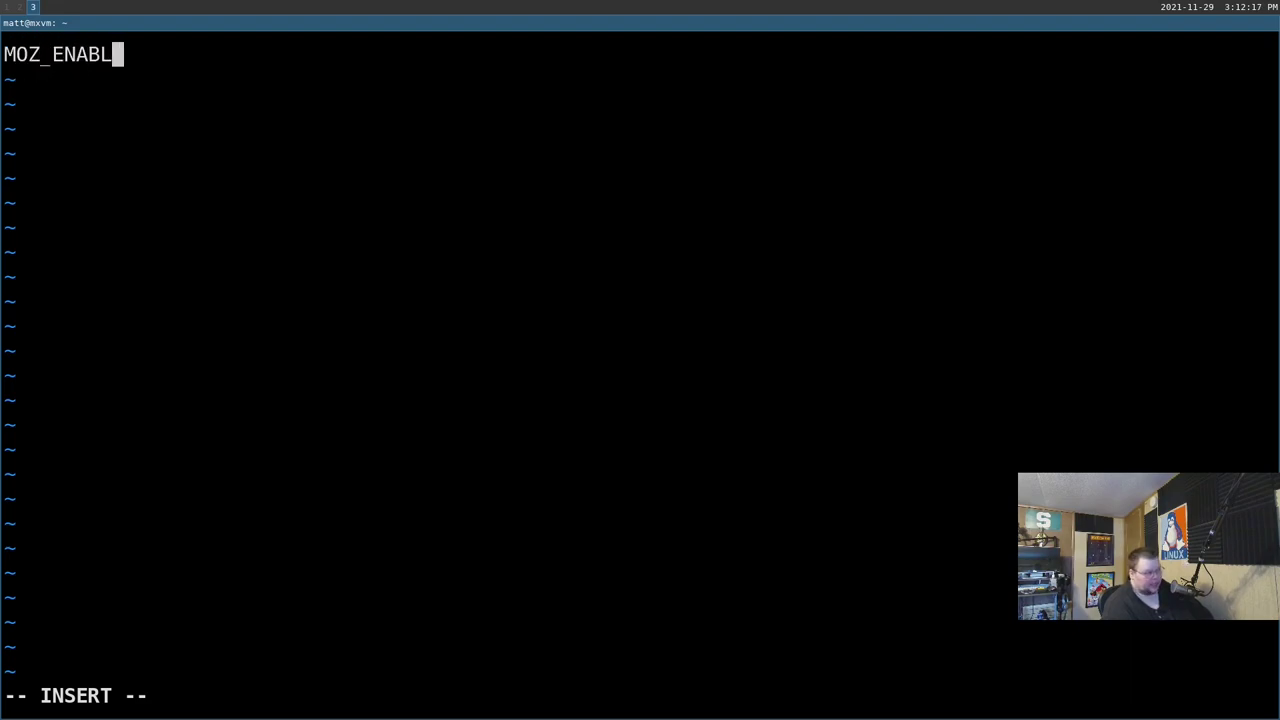
text(E_WAYULA)
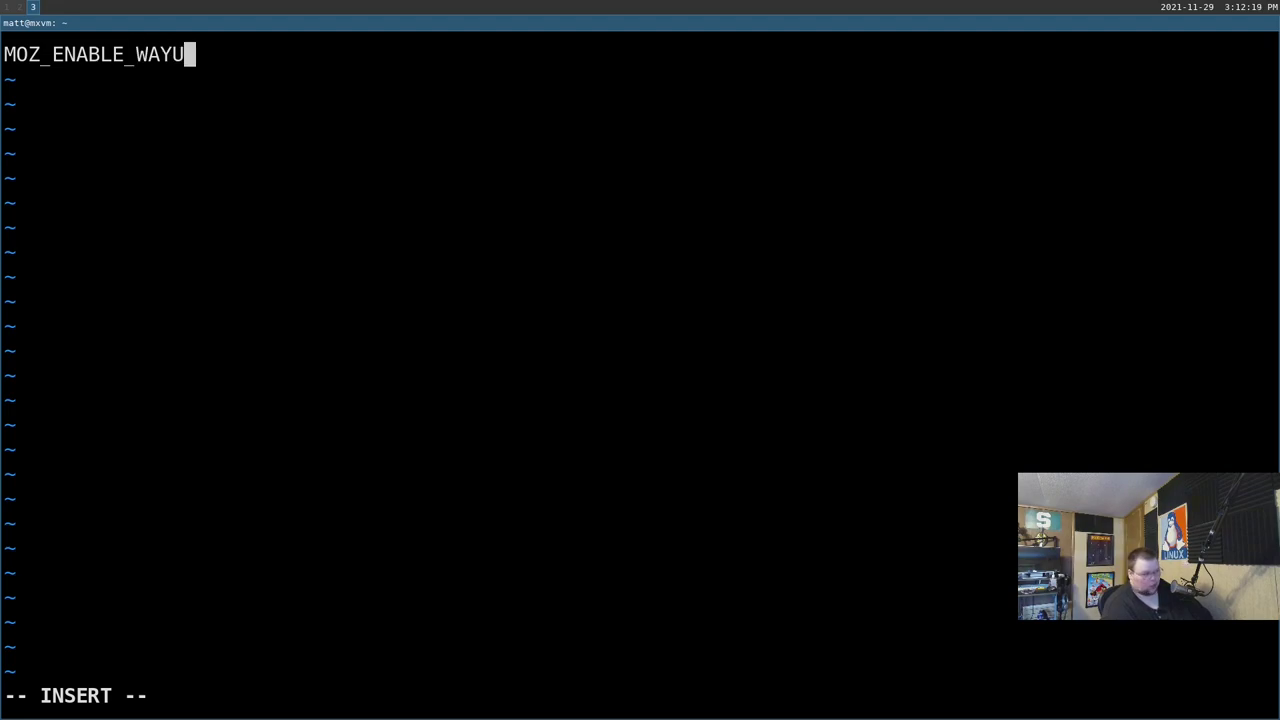
key(BackSpace)
key(BackSpace)
key(BackSpace)
text(LAND DEFAULT+_)
key(BackSpace)
key(BackSpace)
text(+)
key(BackSpace)
text(=1)
key(Escape)
text(:wq)
key(Return)
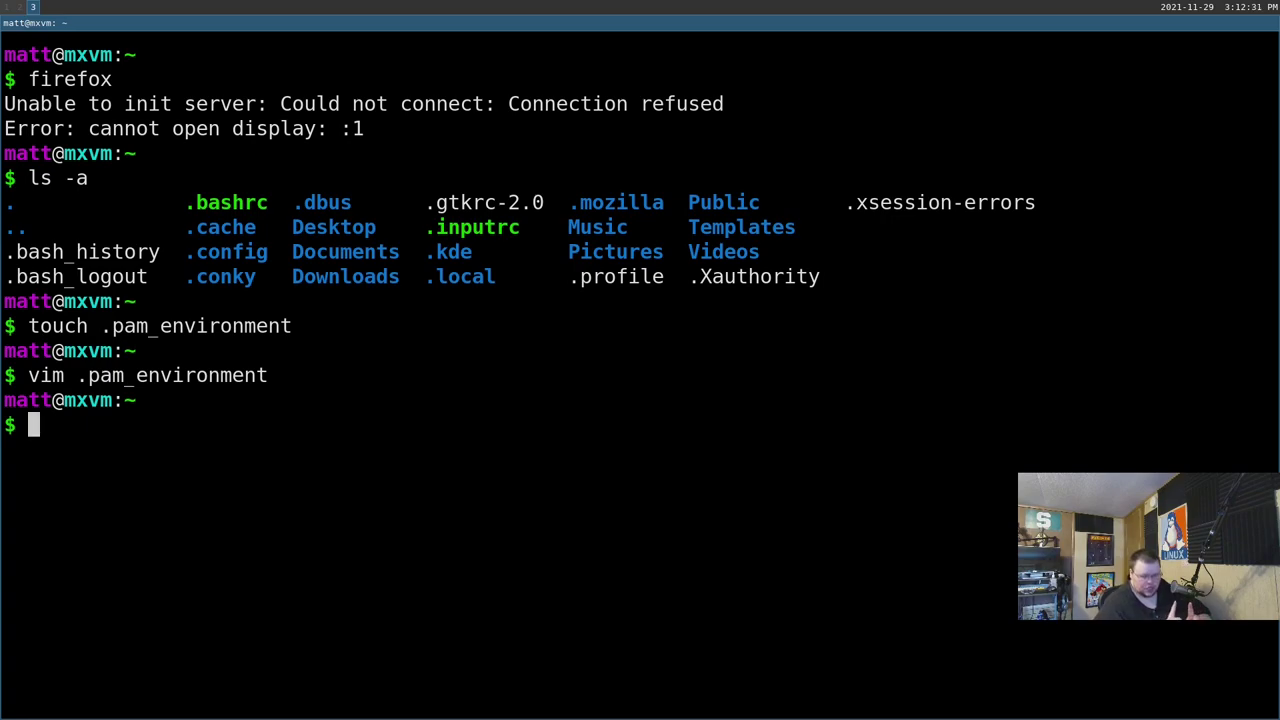
List the contents of /etc/environment.d and move back up to /etc.
text(cd)
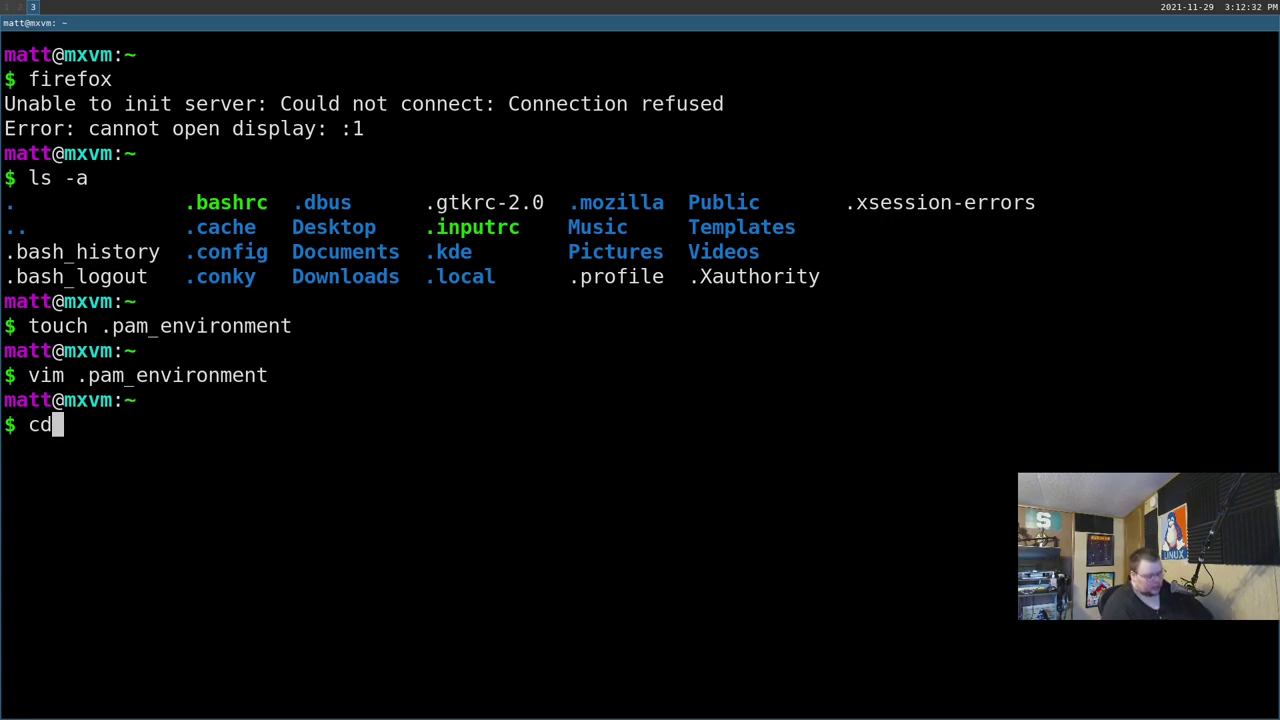
text( /etc/envi)
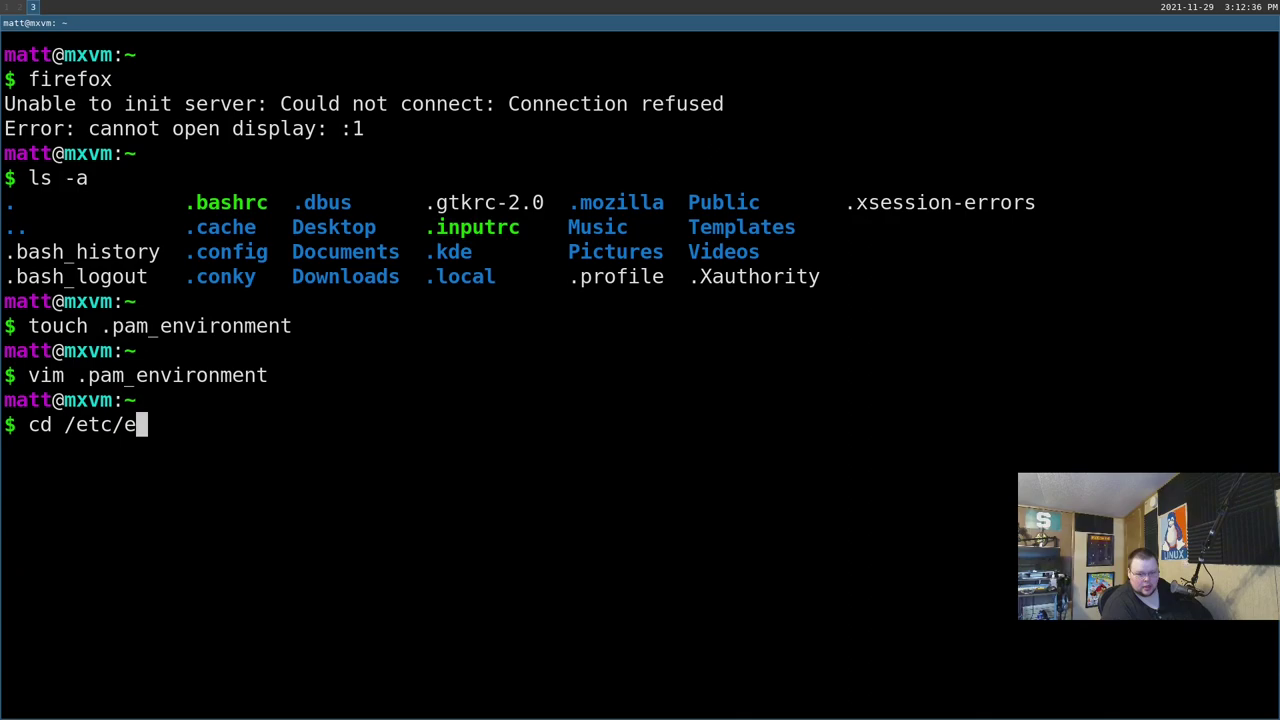
key(Tab)
key(Return)
text(ls)
key(Return)
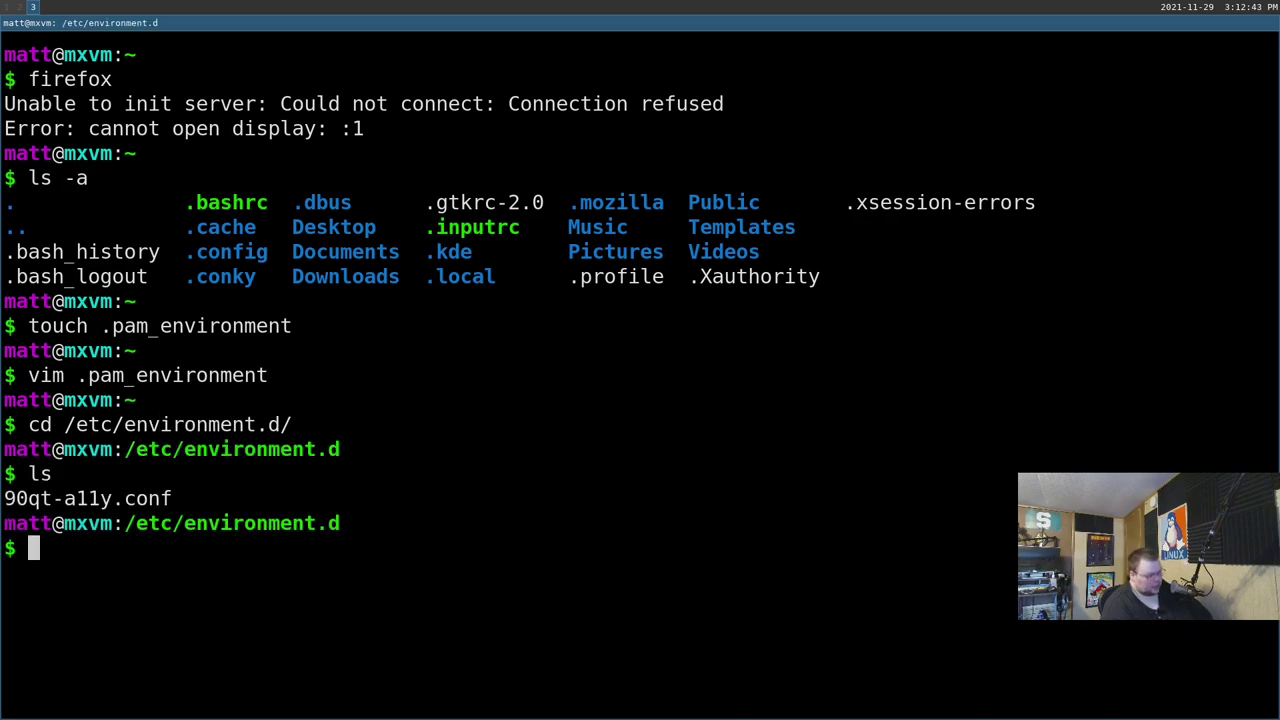
text(cd ..)
key(Return)
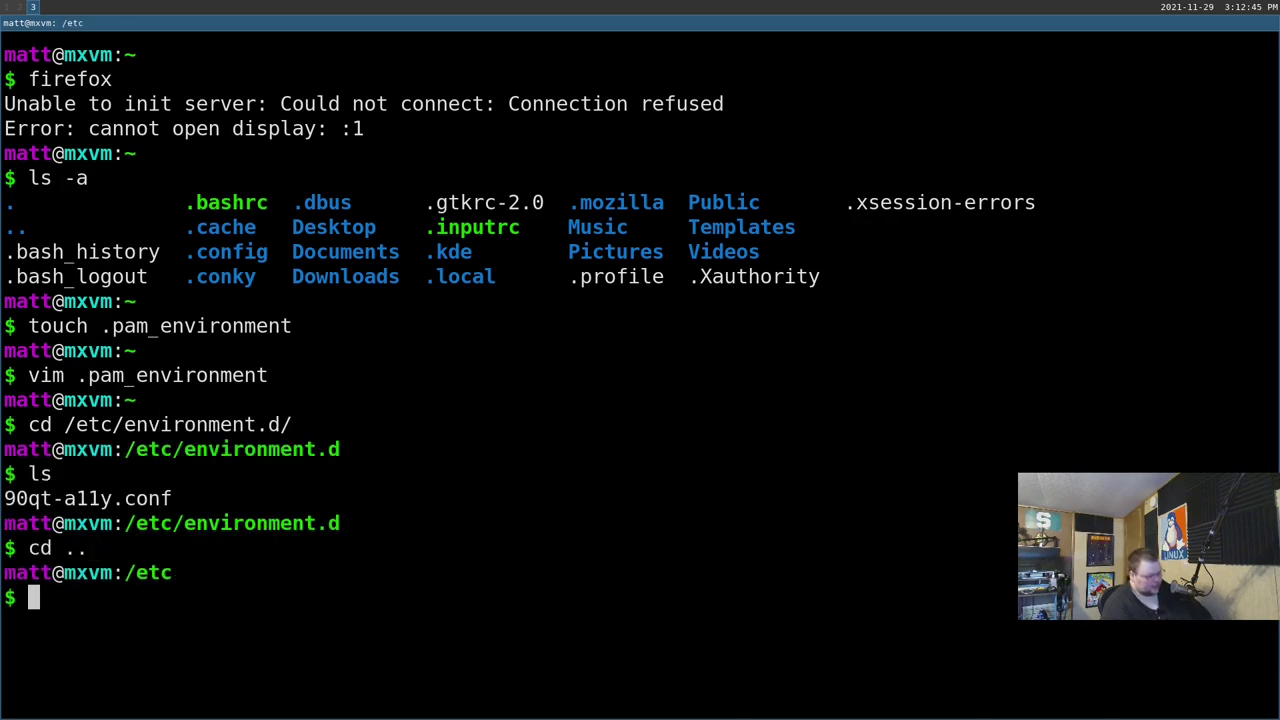
Open the environment file in /etc with vim.
text(vim ein)
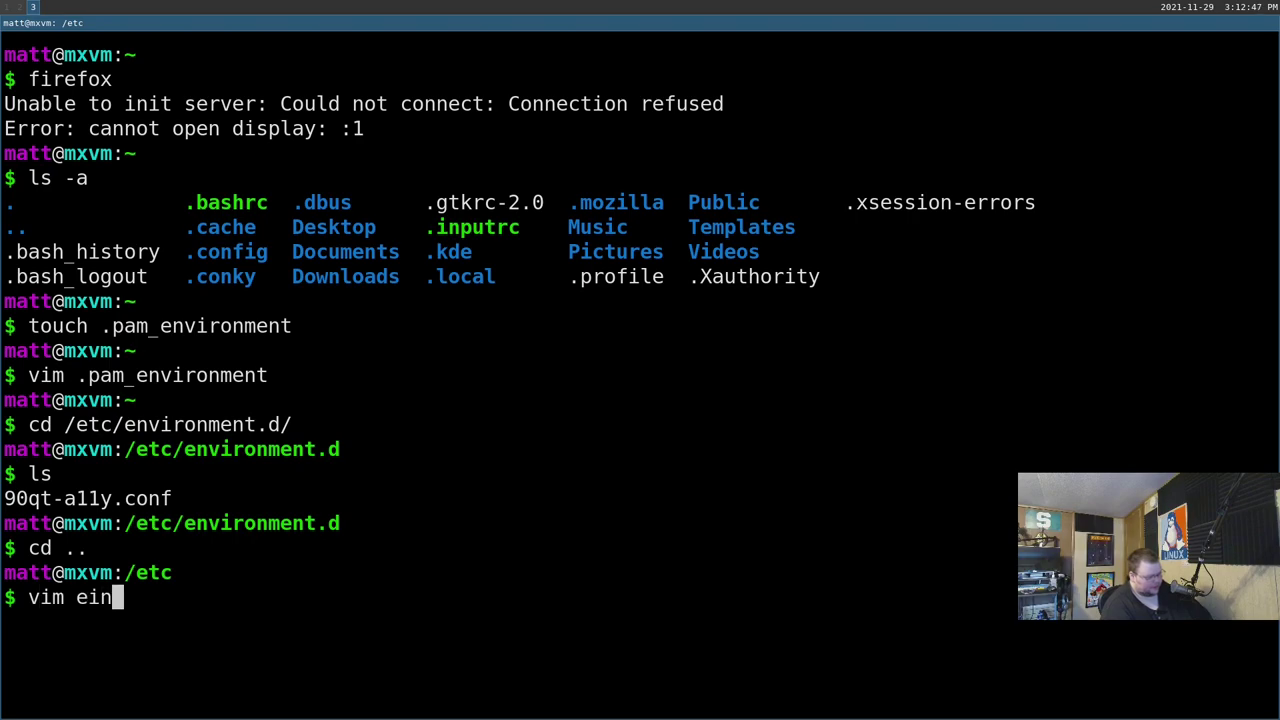
key(BackSpace)
text(nv)
key(Tab)
key(Return)
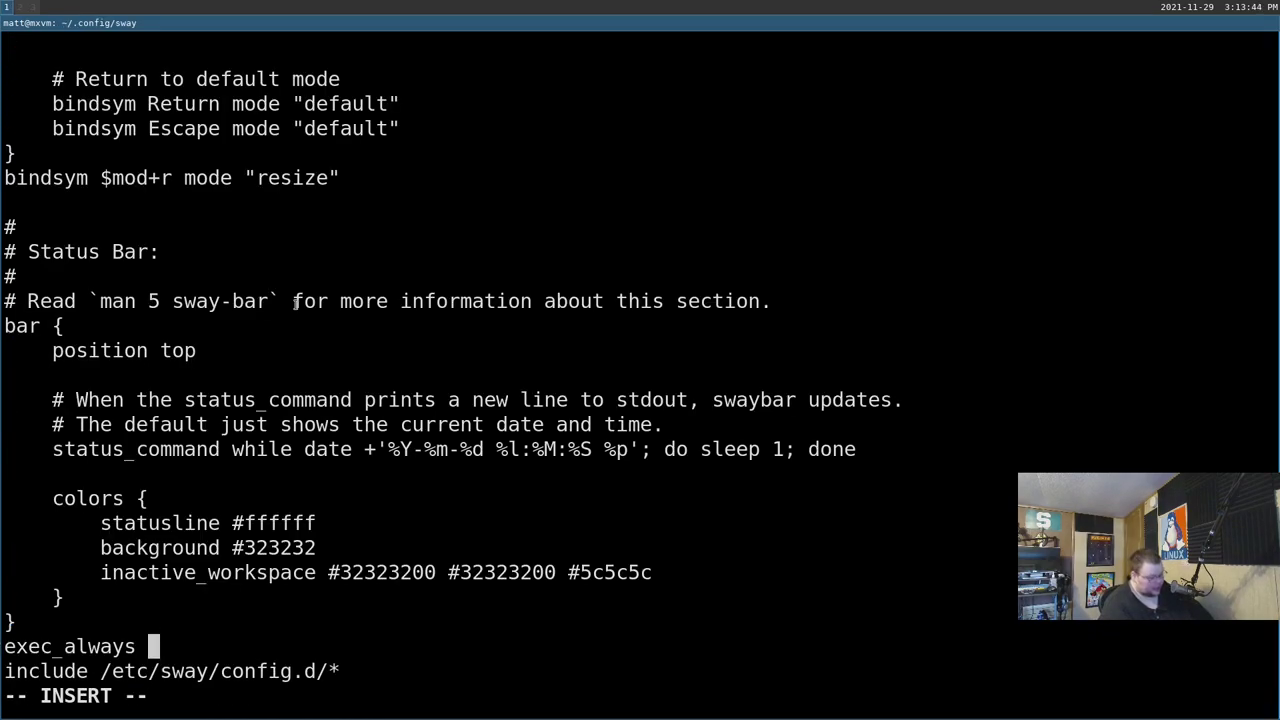
Save the Sway config file, quit vim and reboot the system with sudo reboot.
key(Escape)
text(:wq)
key(Return)
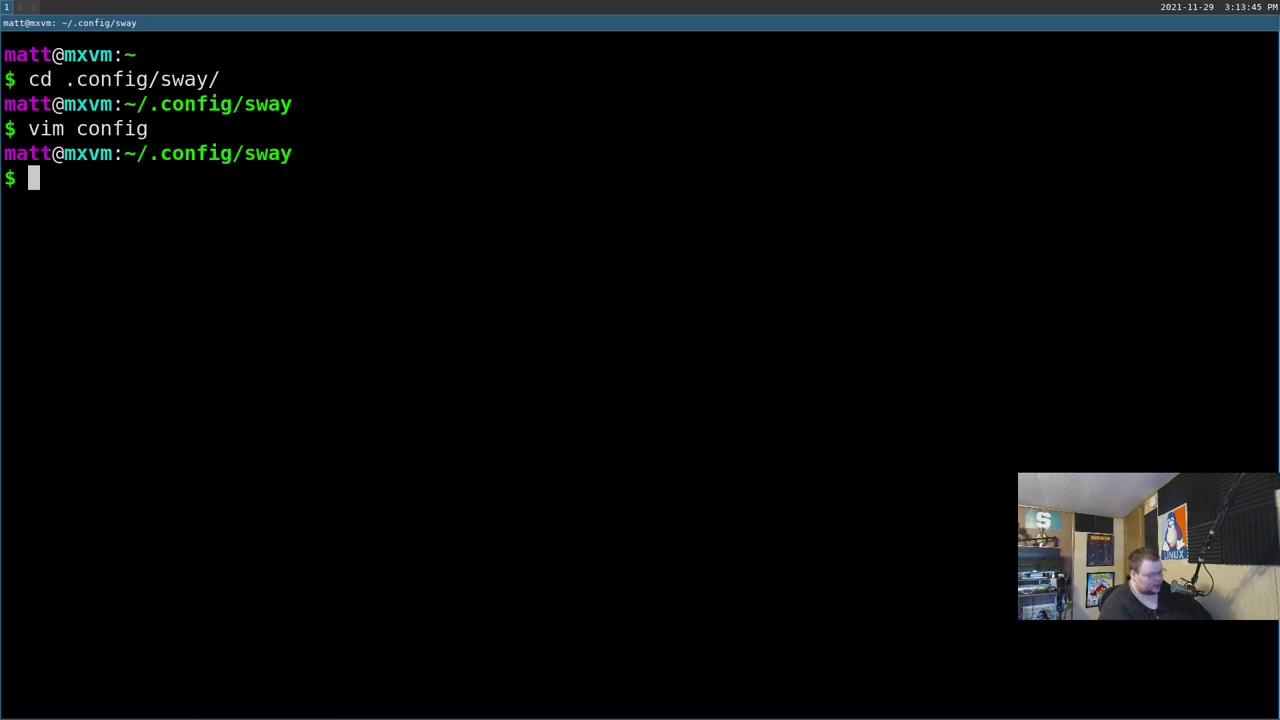
text(s)
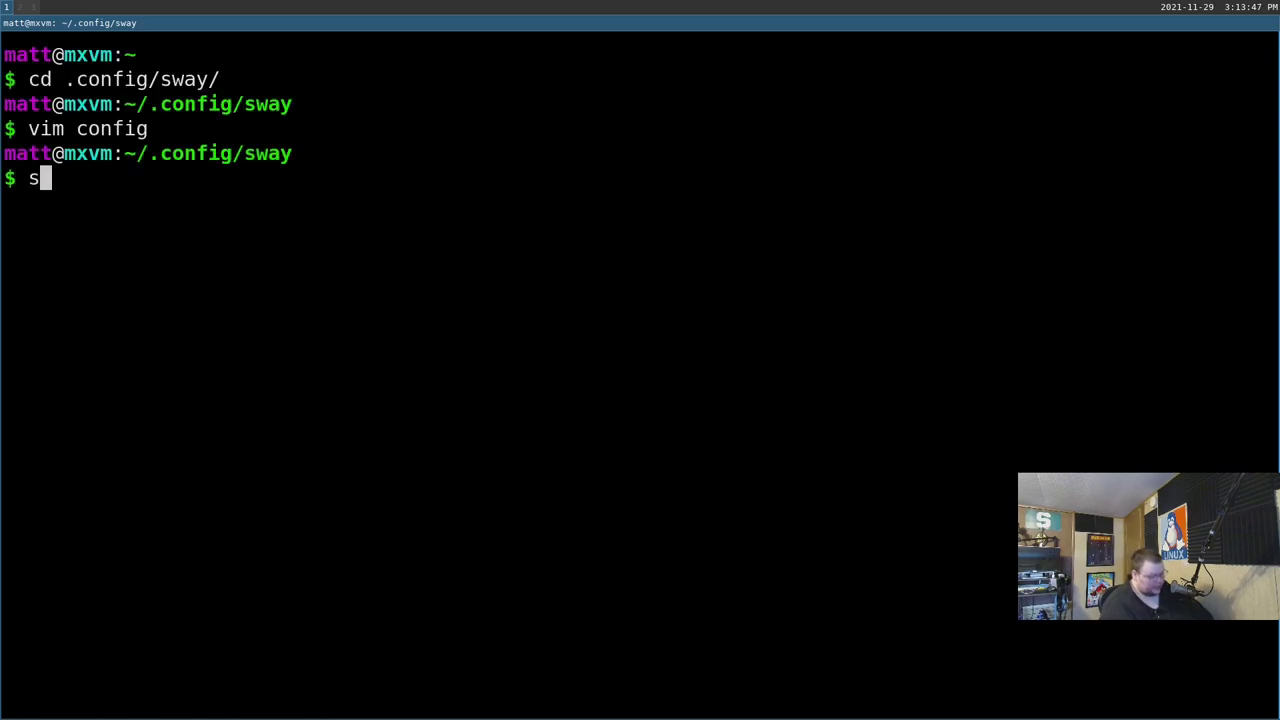
text(udo reboot)
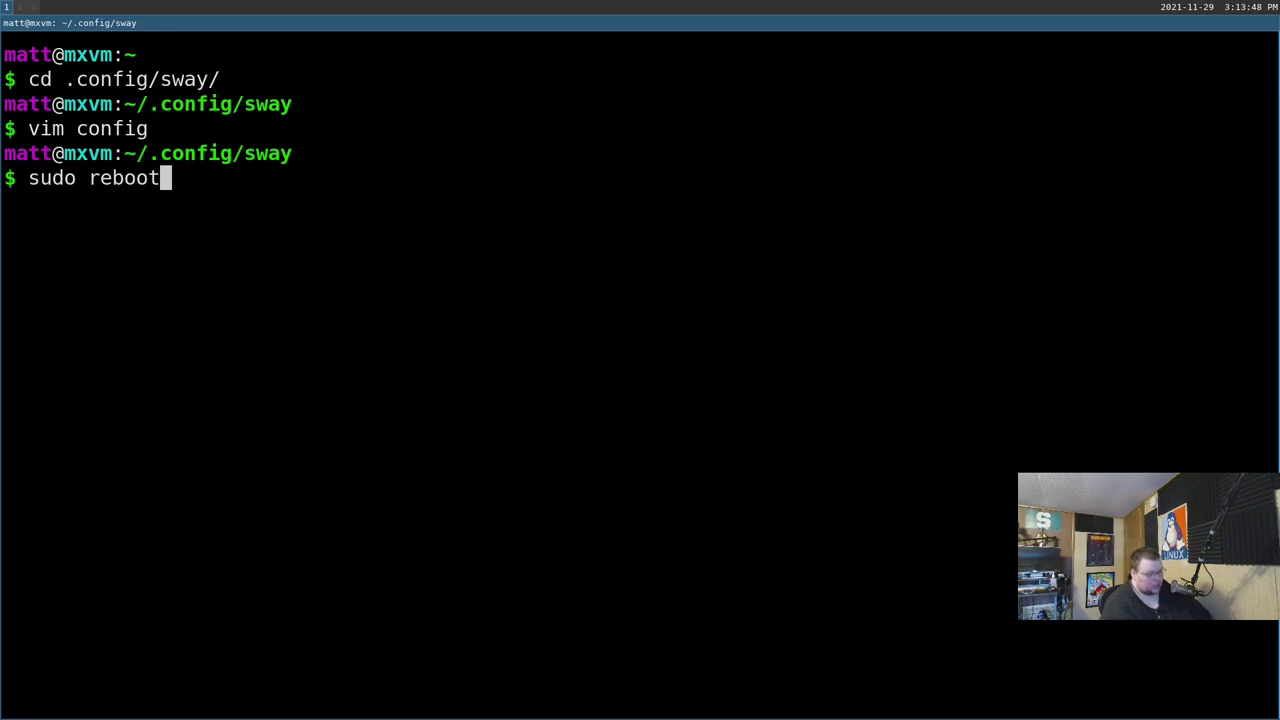
key(Return)
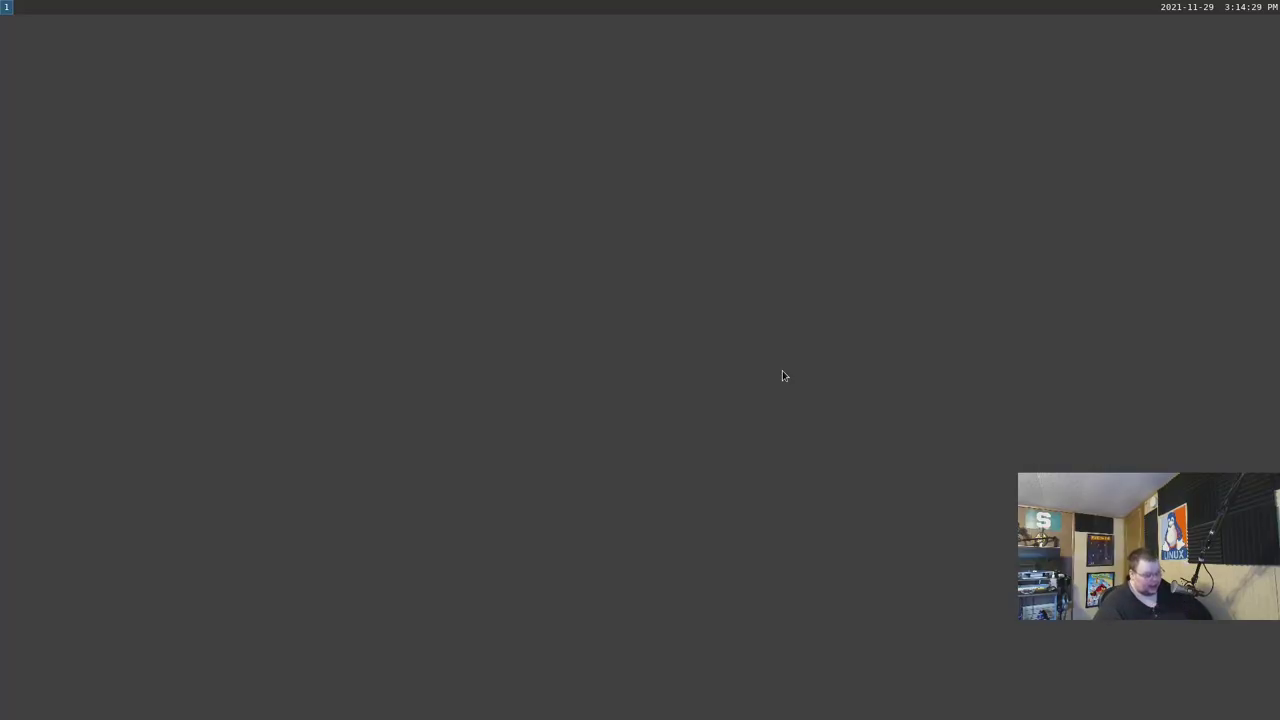
Launch Firefox from the application launcher and search Google Images for mxlinux wallpaper.
key(super+d)
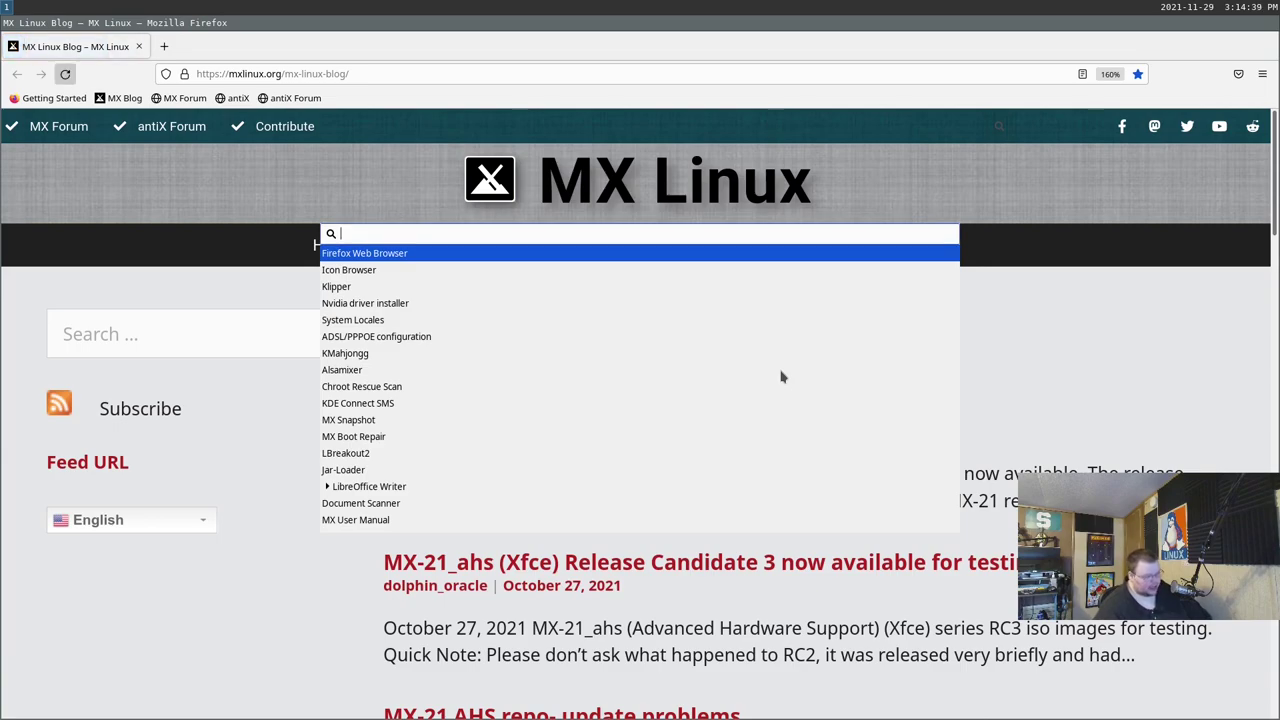
key(Escape)
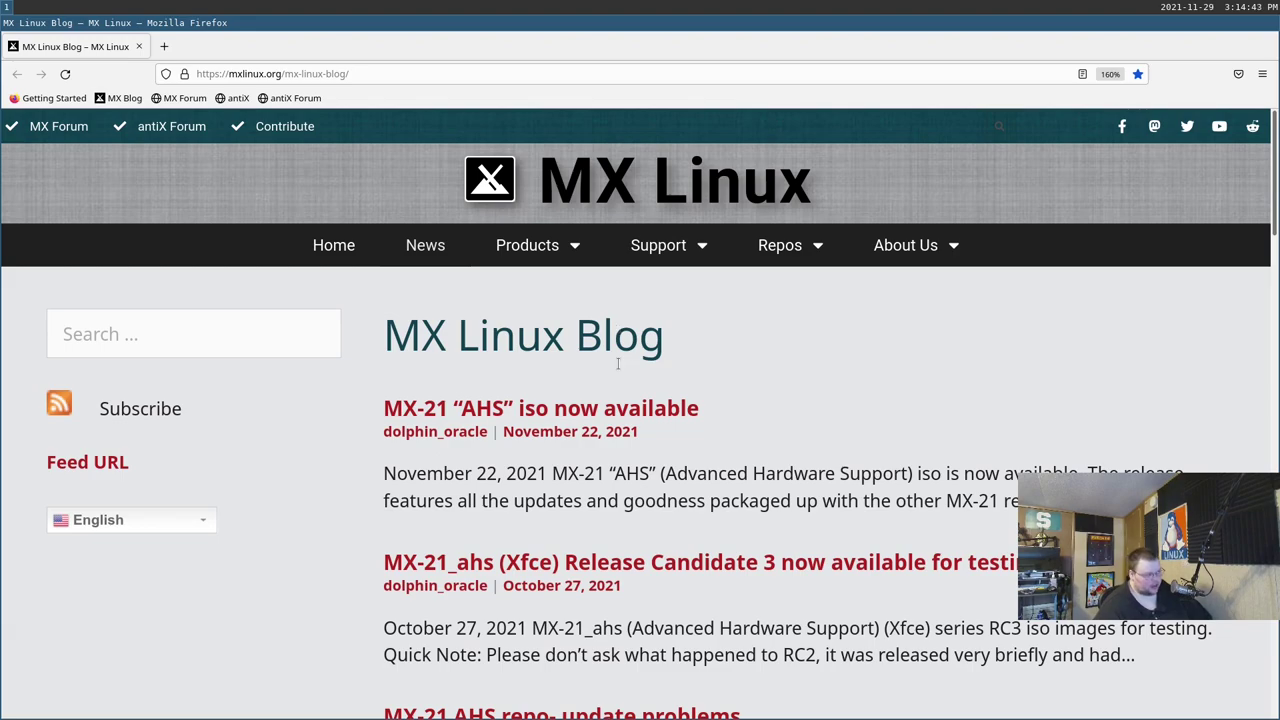
click(237, 73)
text(mx)
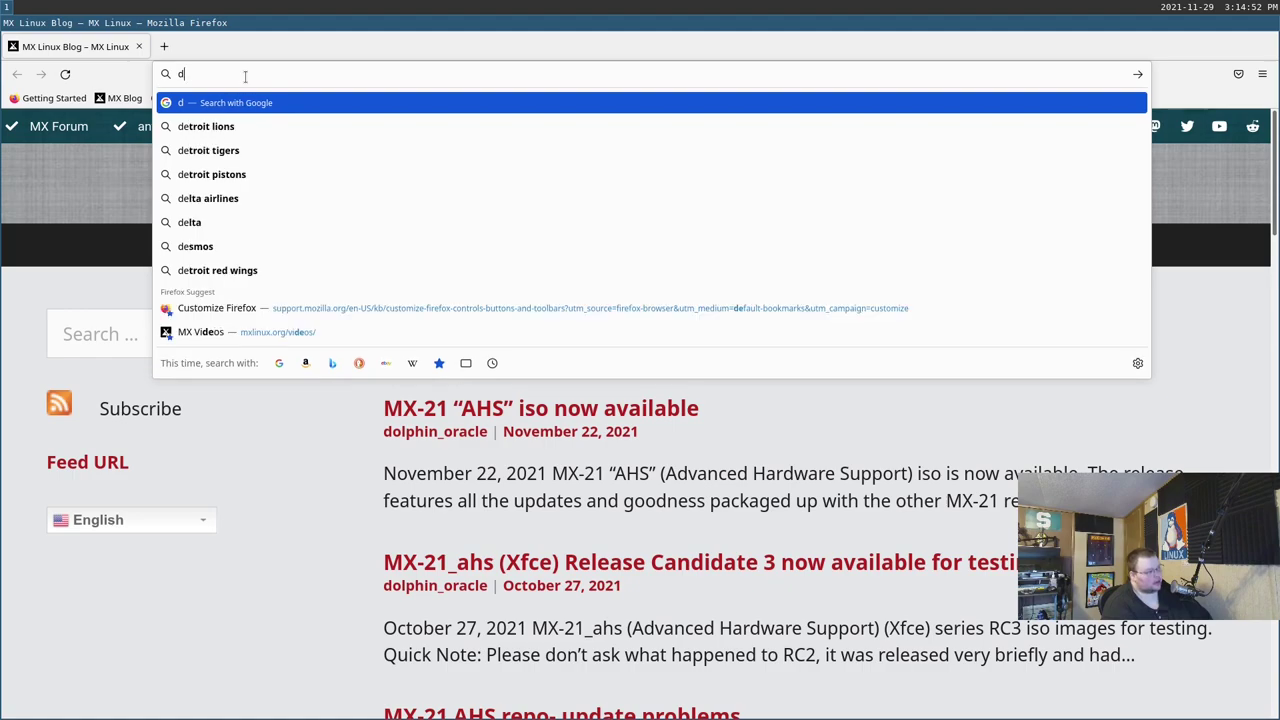
text(linux wallpaper)
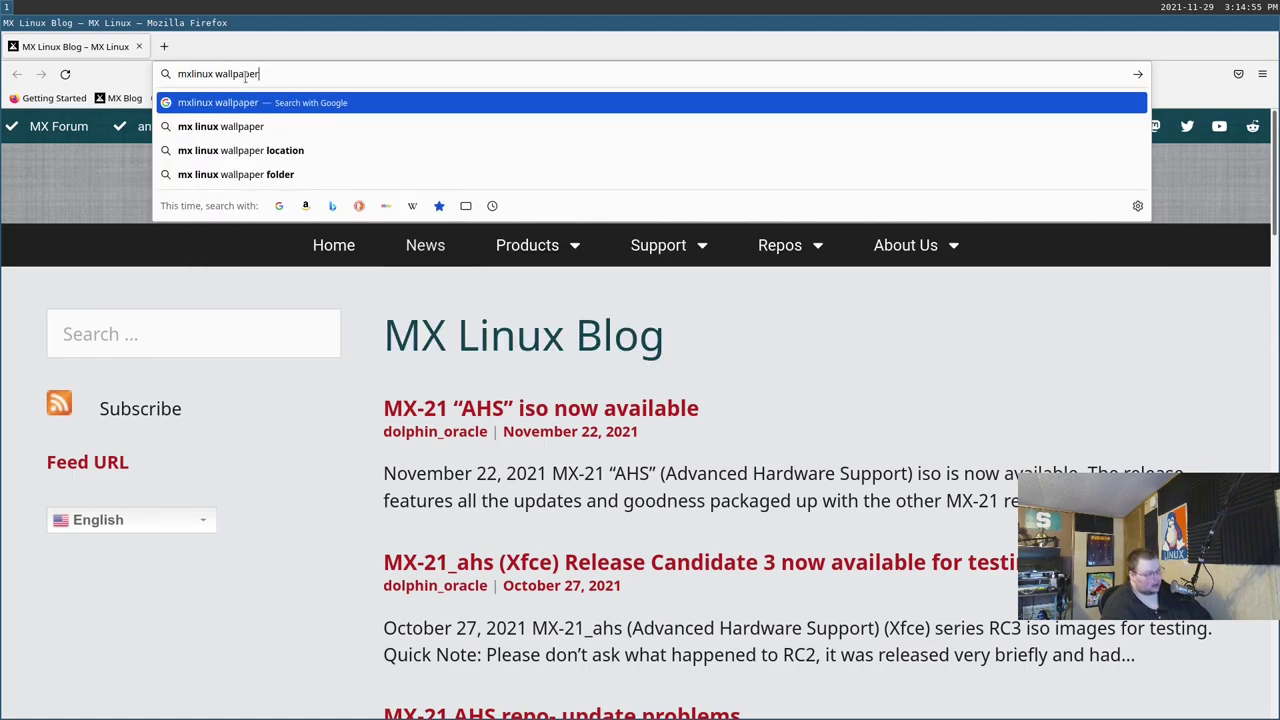
key(Return)
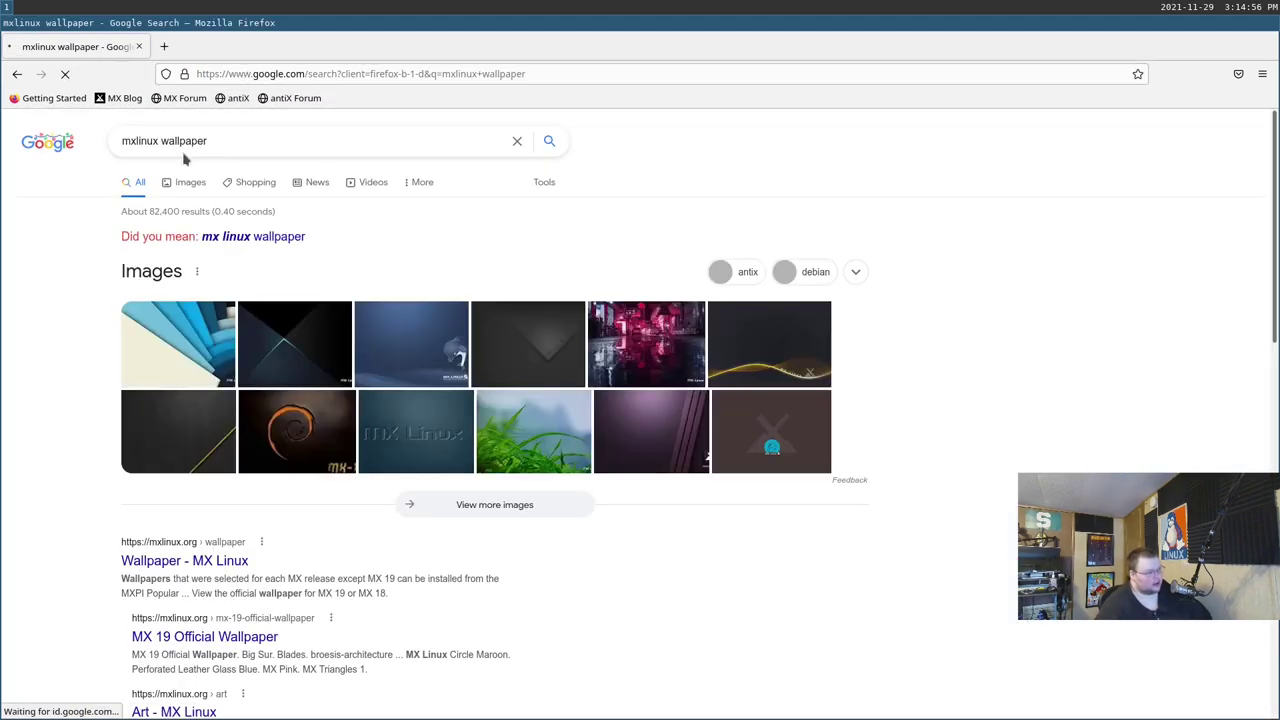
click(187, 181)
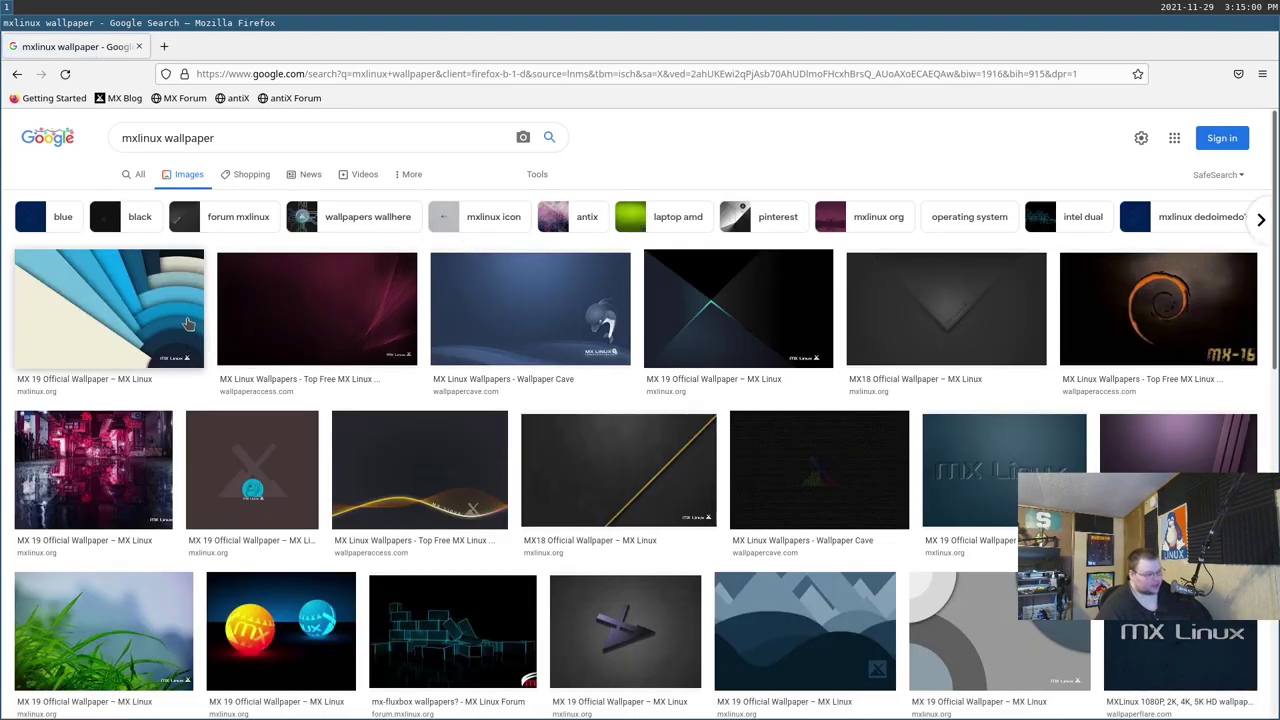
Save the full-size MX-16 orange swirl wallpaper as 646925.jpg in the Pictures folder and quit Firefox.
click(1163, 305)
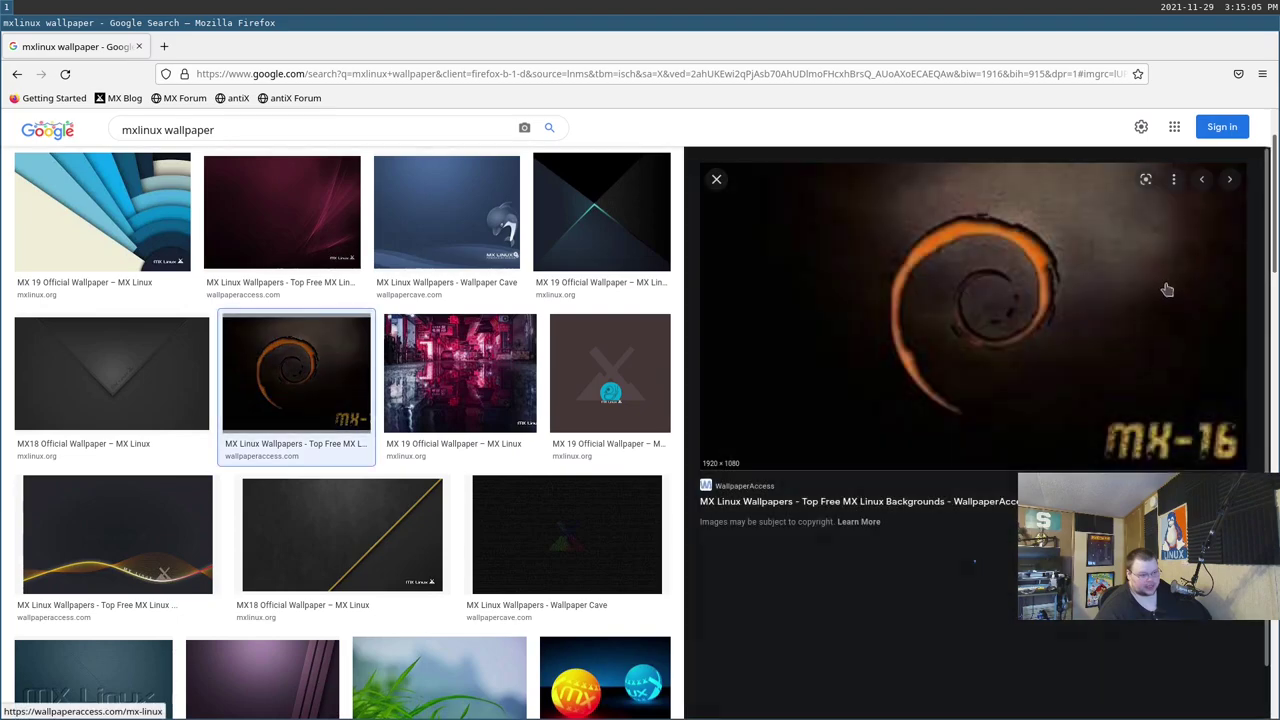
right_click(962, 300)
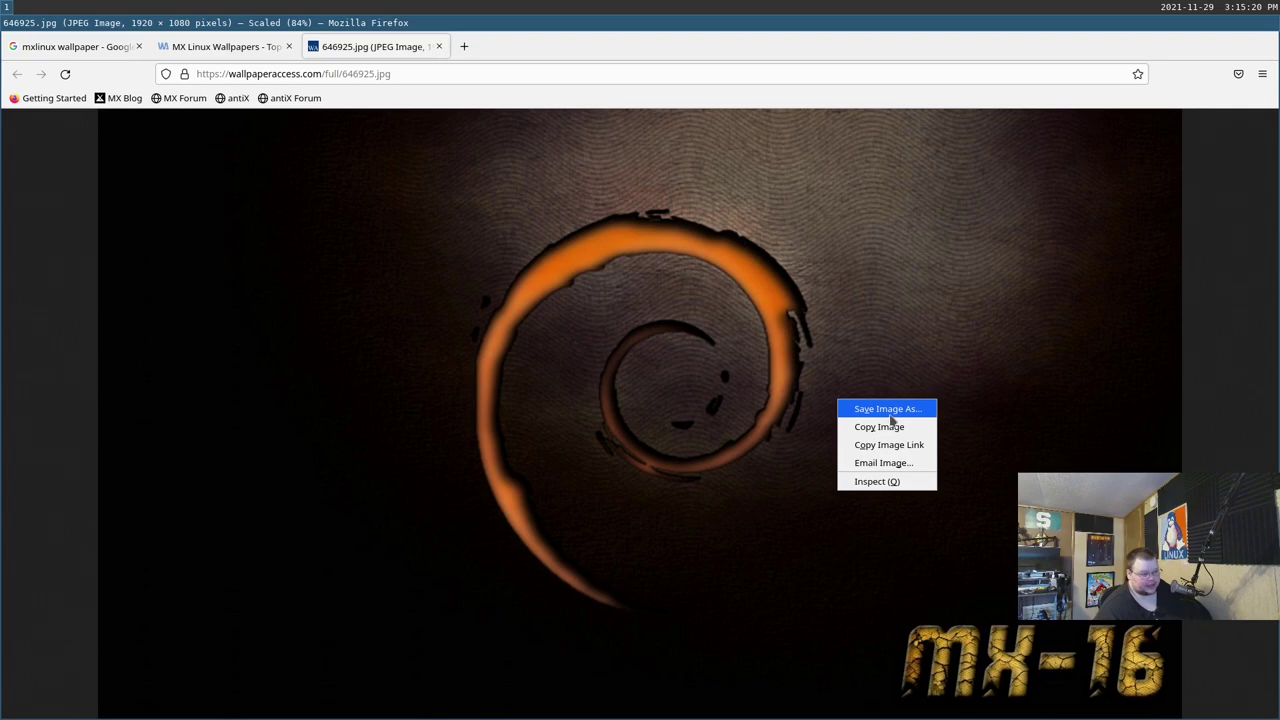
click(892, 410)
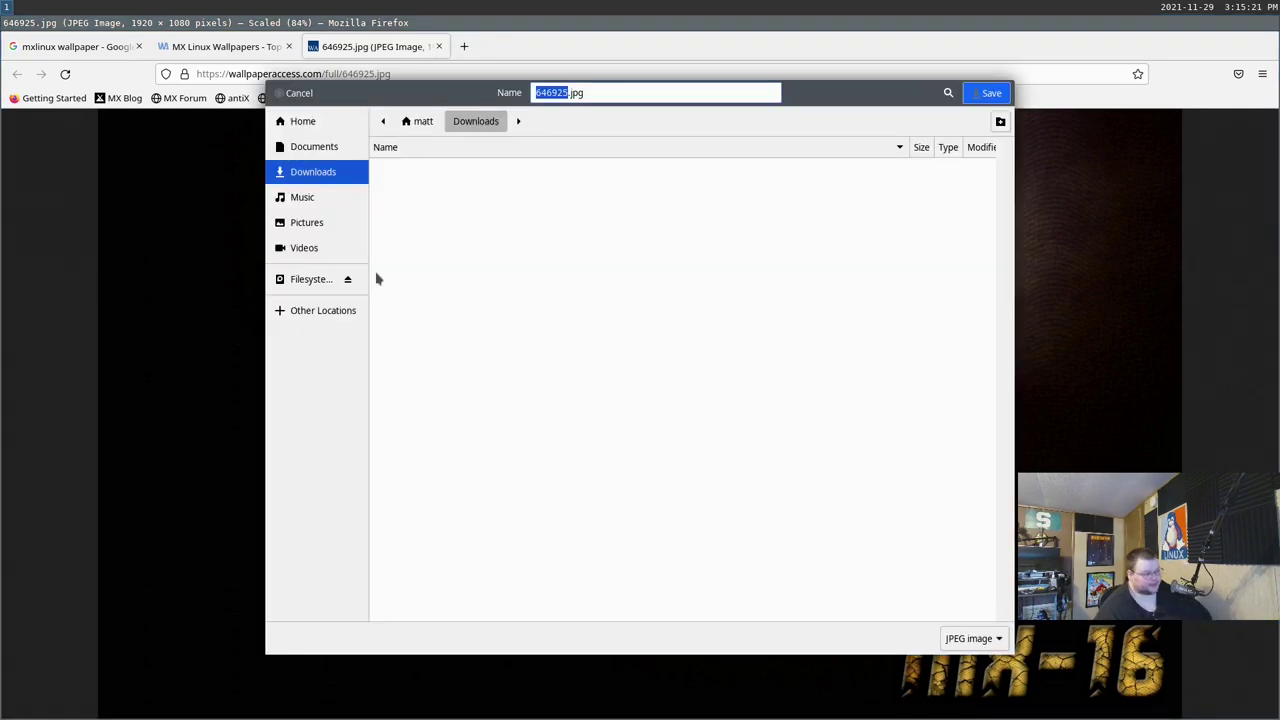
click(312, 222)
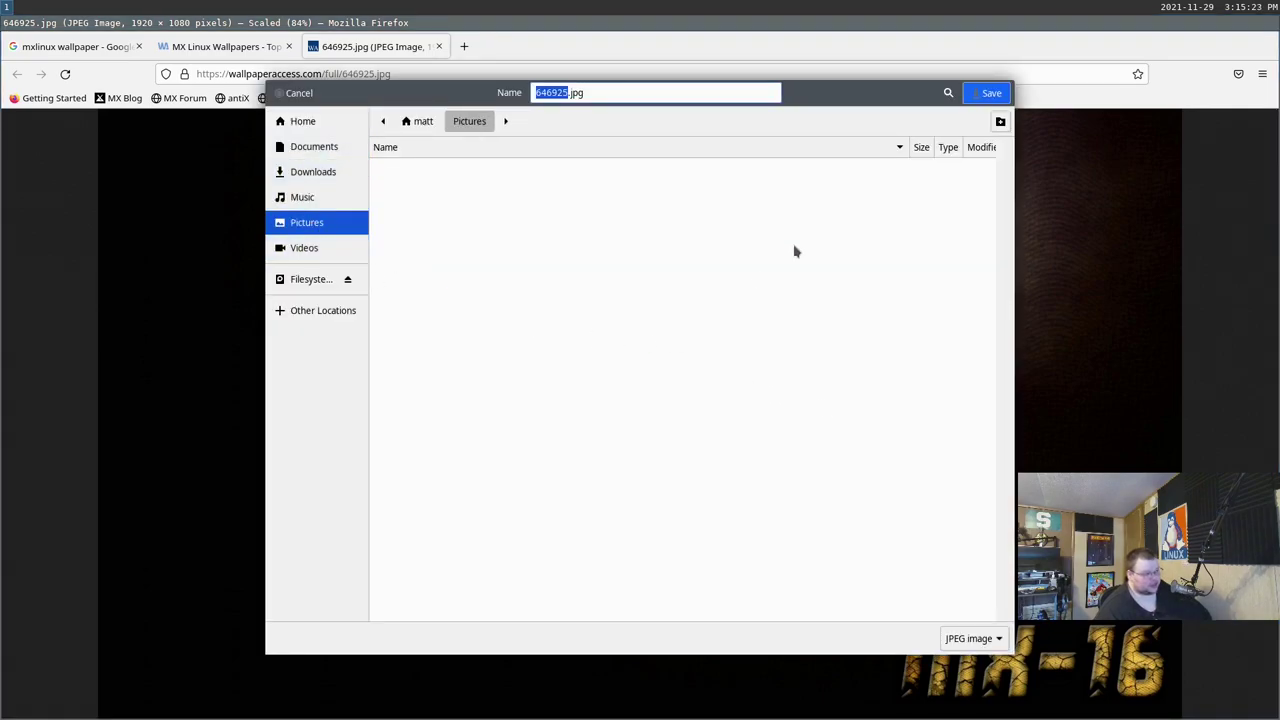
key(Return)
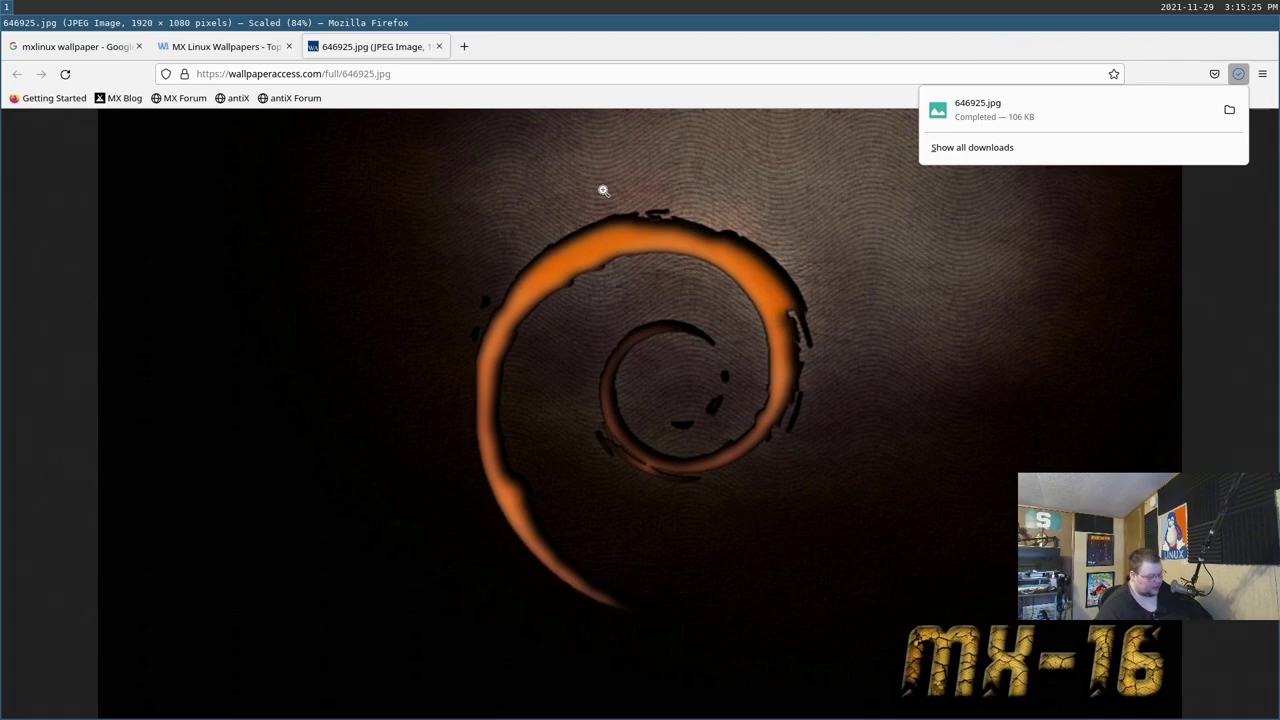
key(ctrl+q)
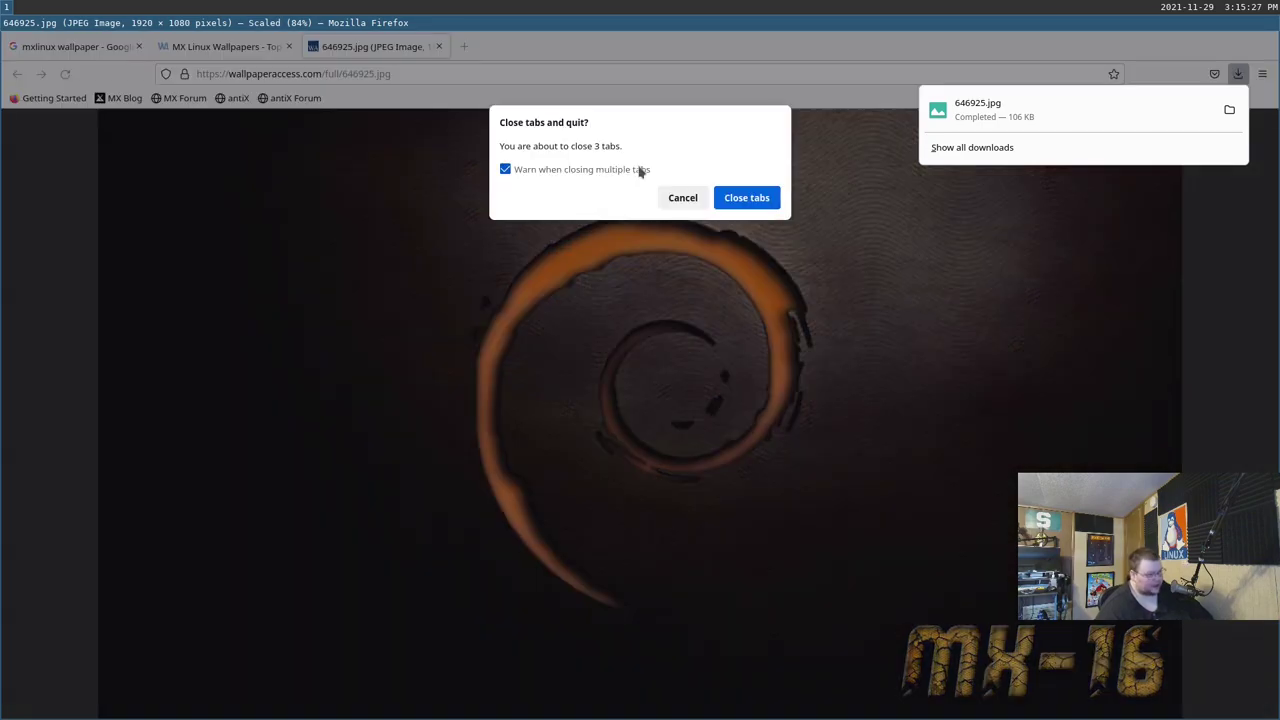
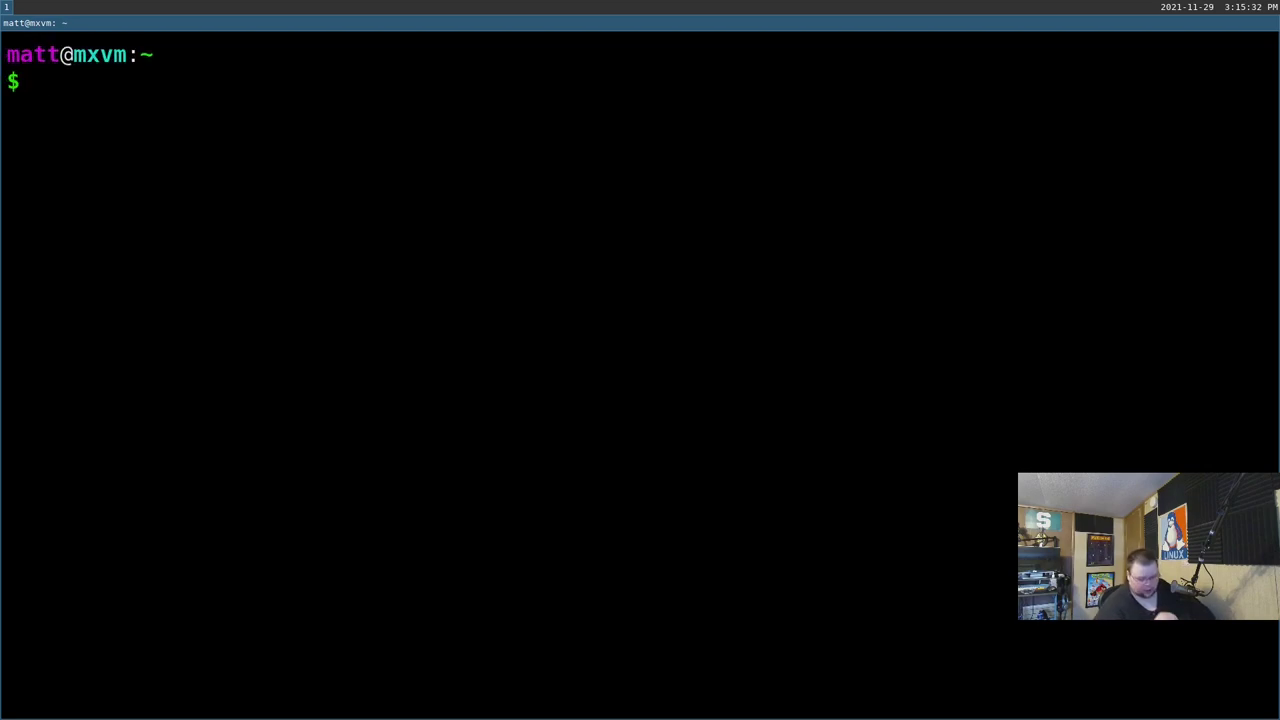
Change to the Pictures directory in a terminal and list its contents.
text(cd Pictures/)
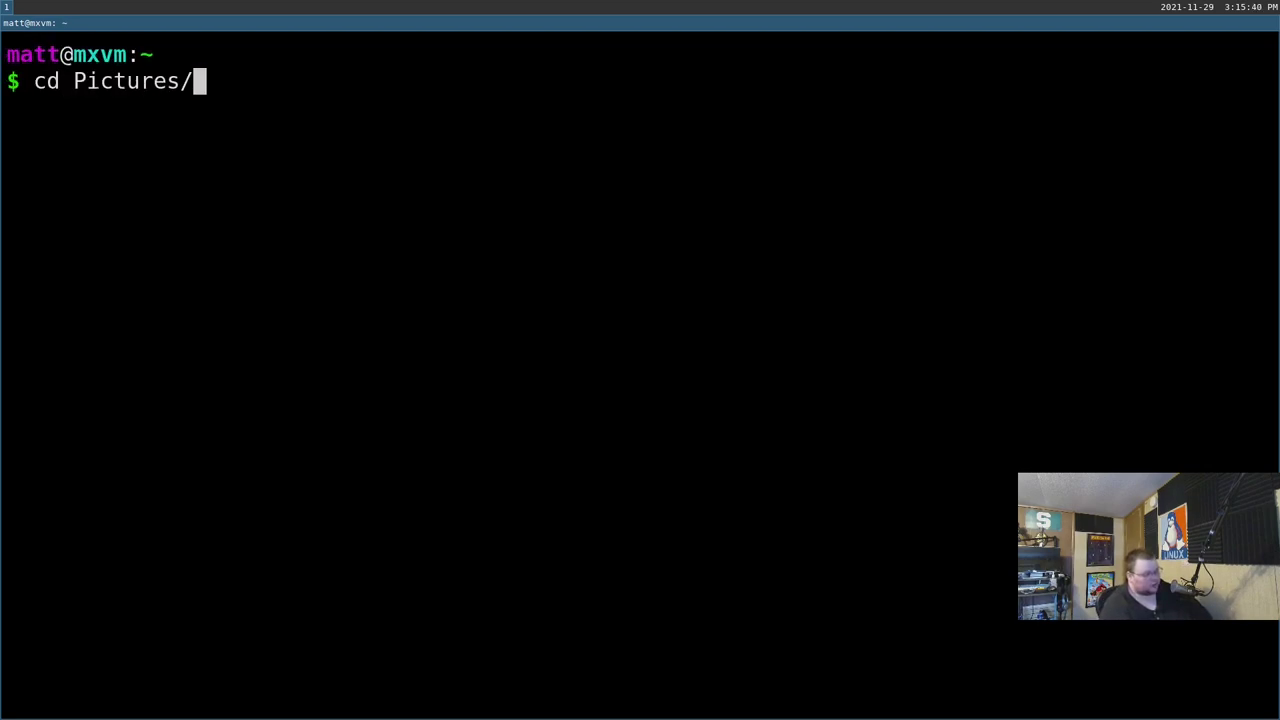
key(Return)
text(ls)
key(Return)
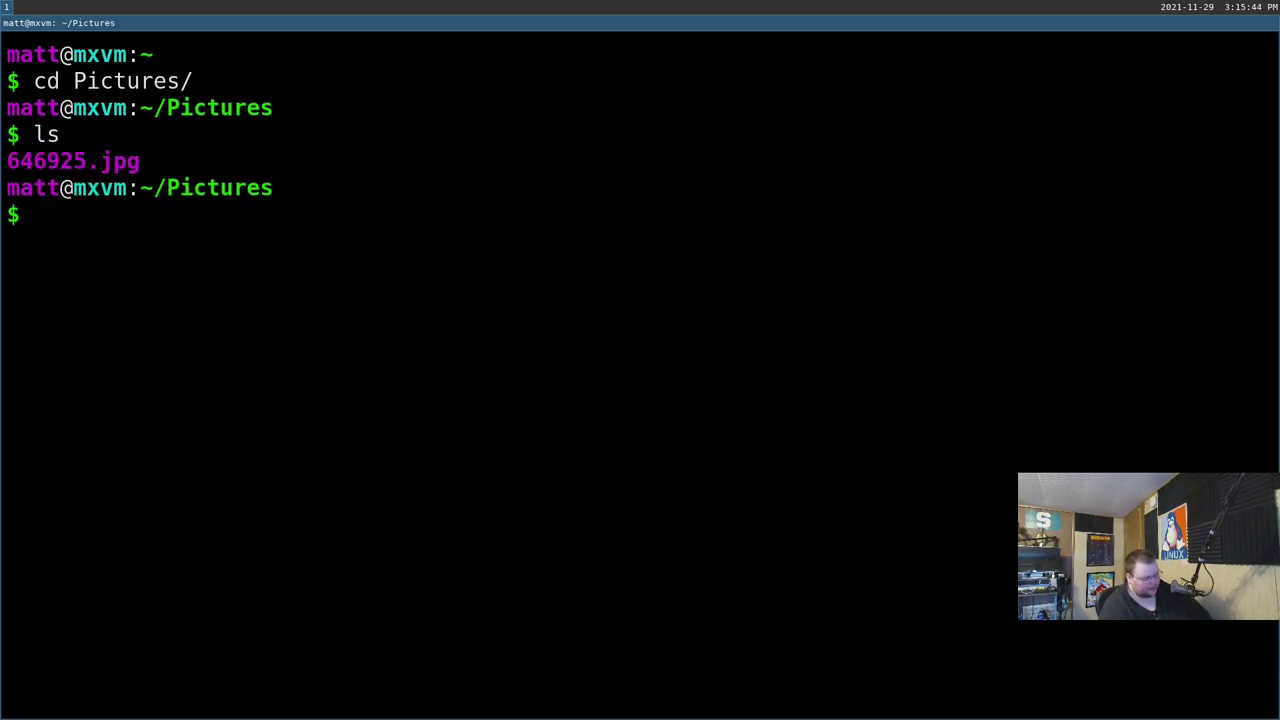
Set 646925.jpg as the wallpaper with swaybg -i and check it on empty workspace 2 before returning to workspace 1.
text(swayb)
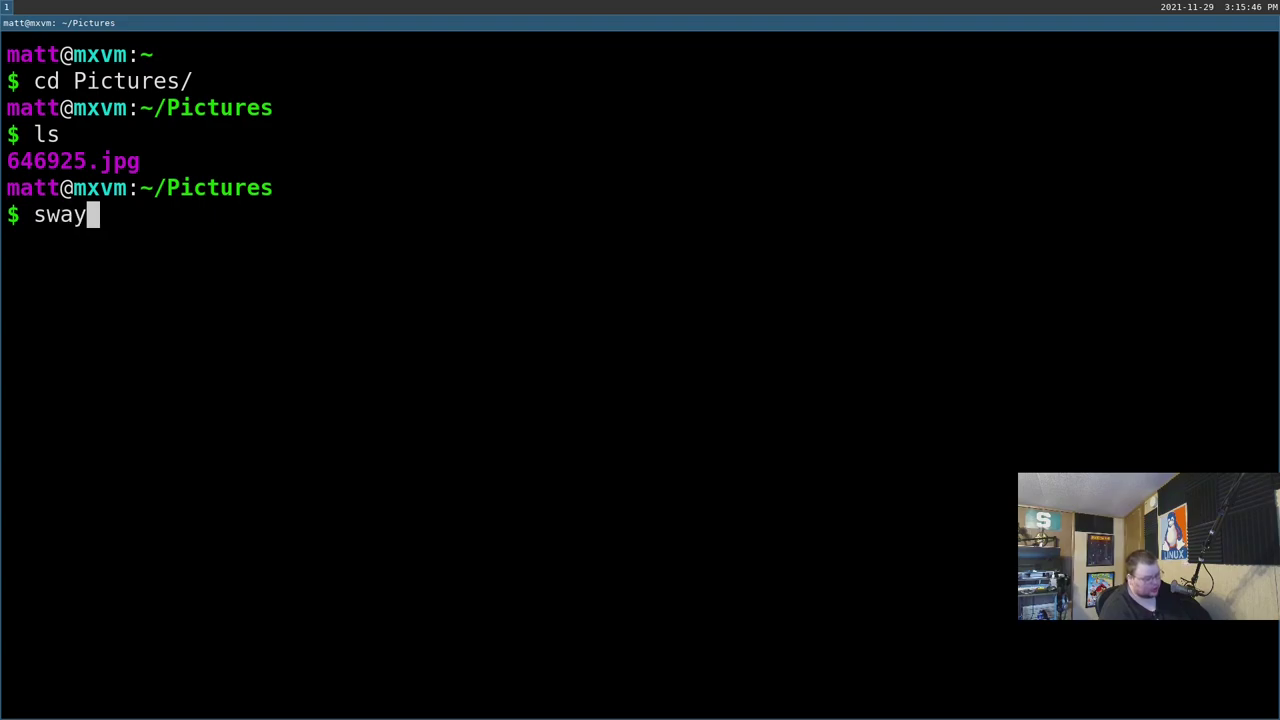
key(BackSpace)
text(p)
key(BackSpace)
text(b g)
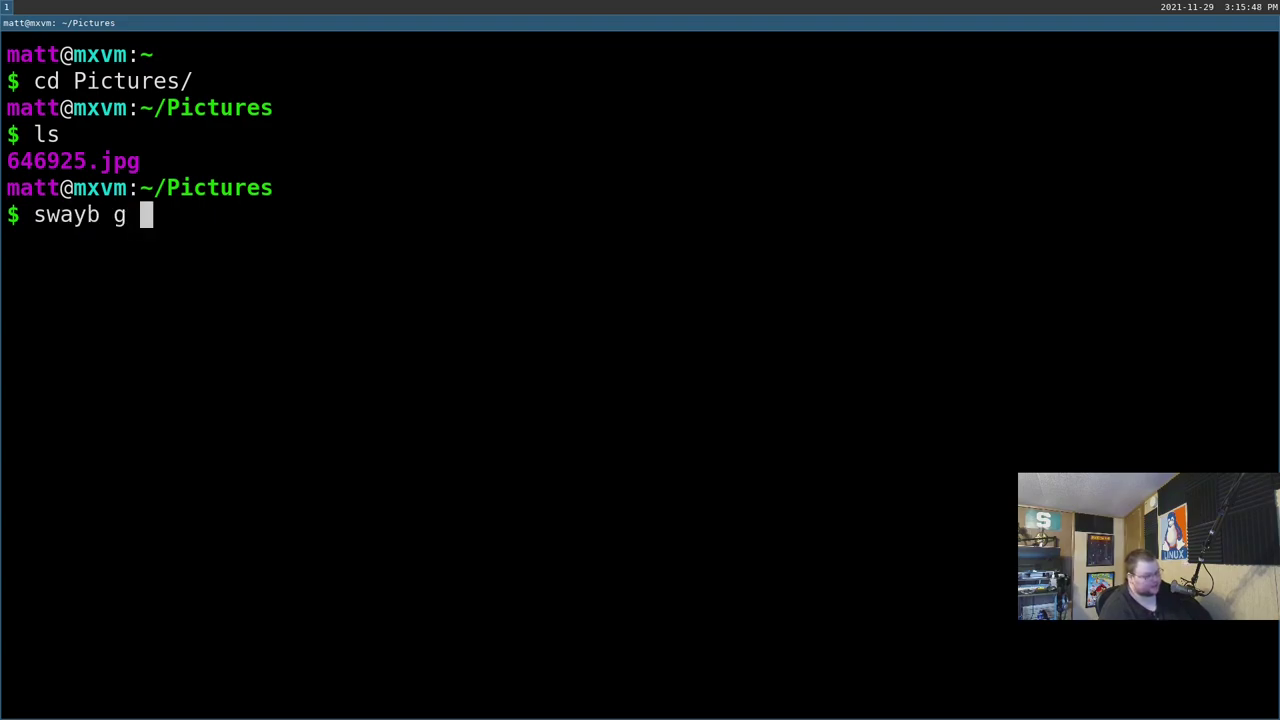
key(BackSpace)
key(BackSpace)
text(g -i)
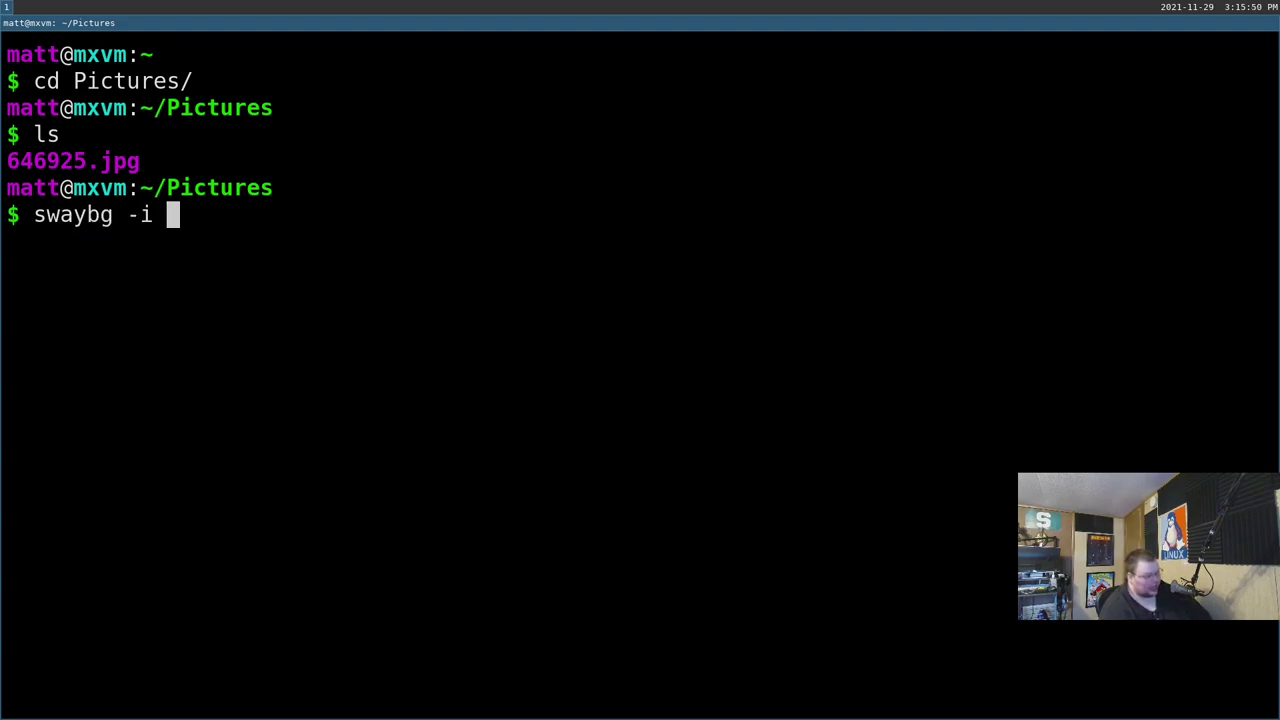
text( 6)
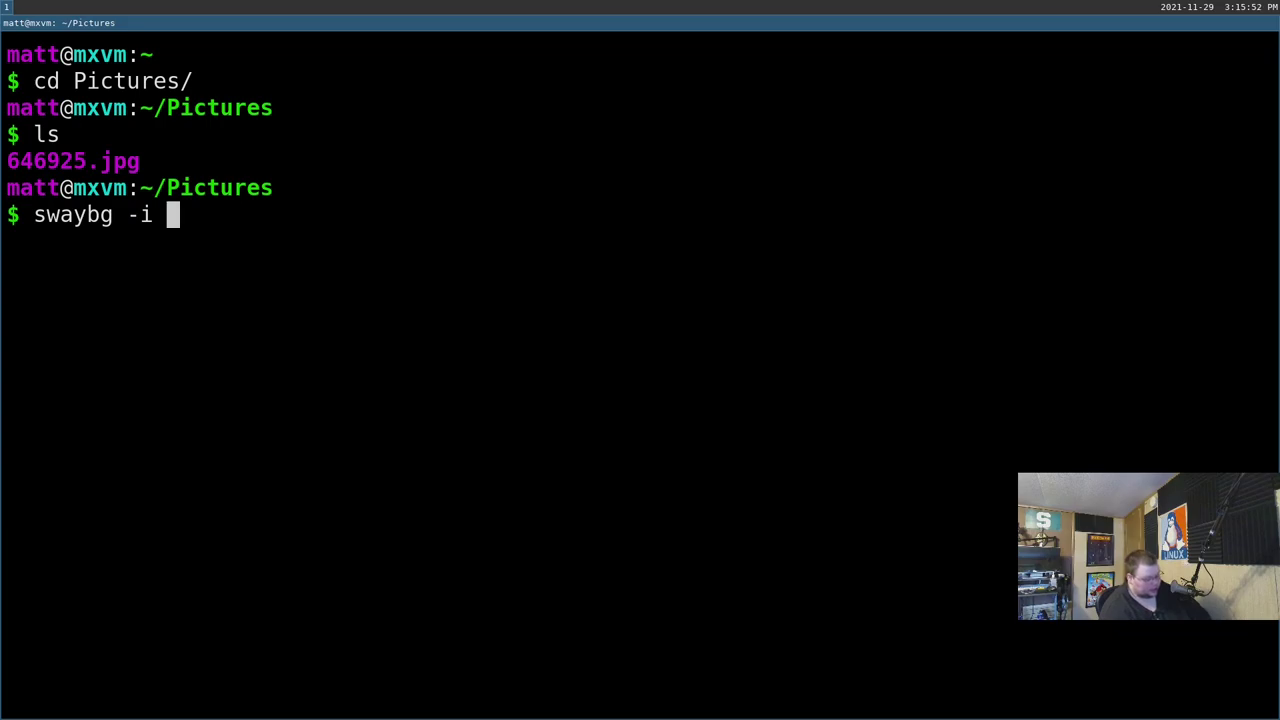
text(df)
key(BackSpace)
key(BackSpace)
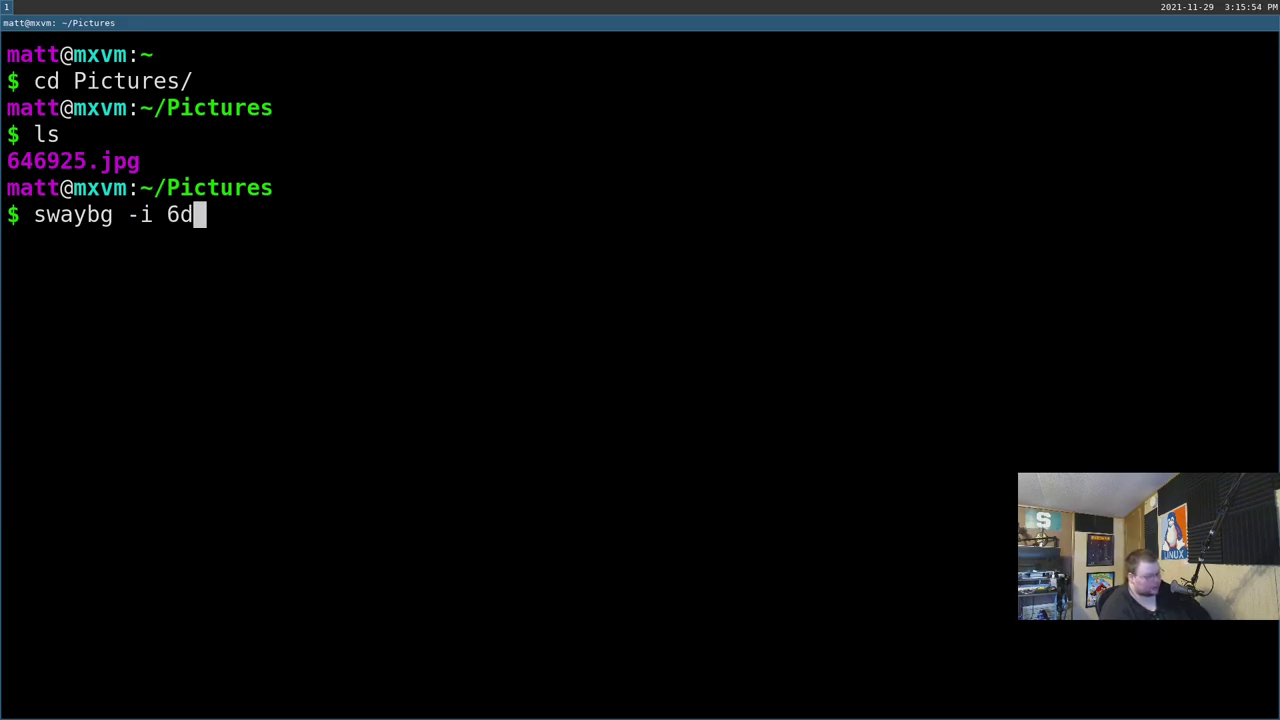
key(Tab)
key(Return)
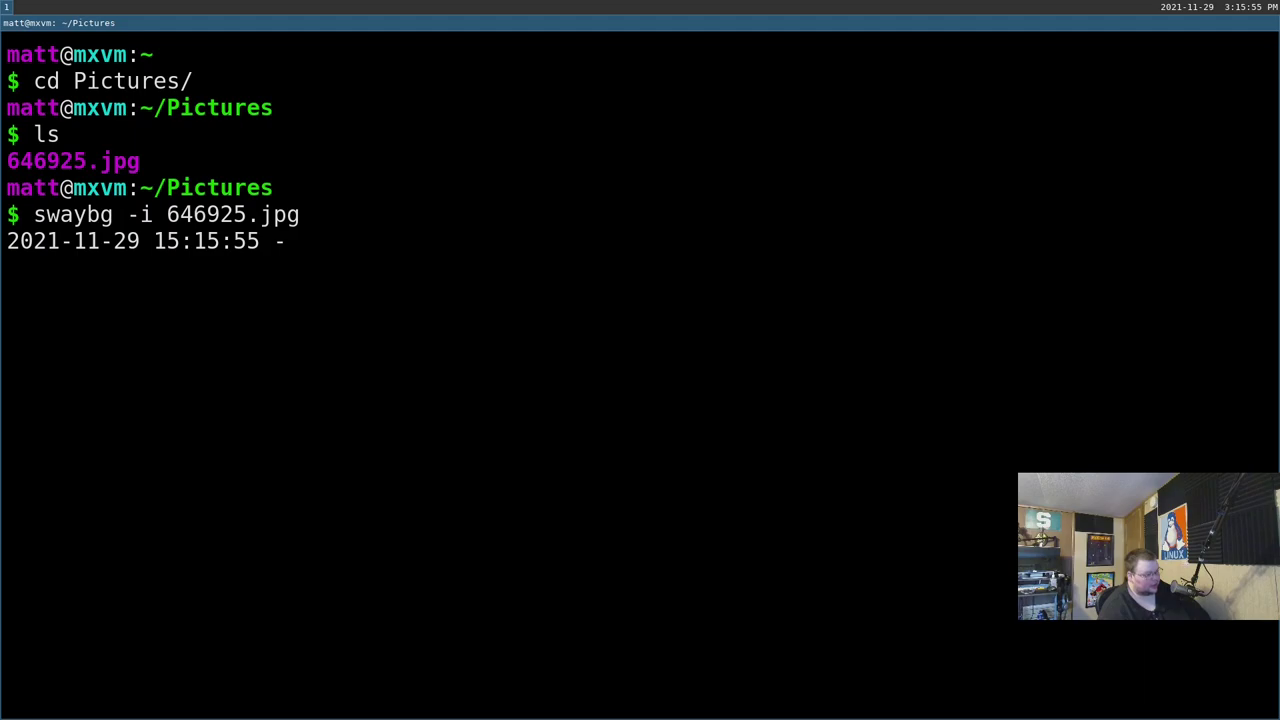
key(super+2)
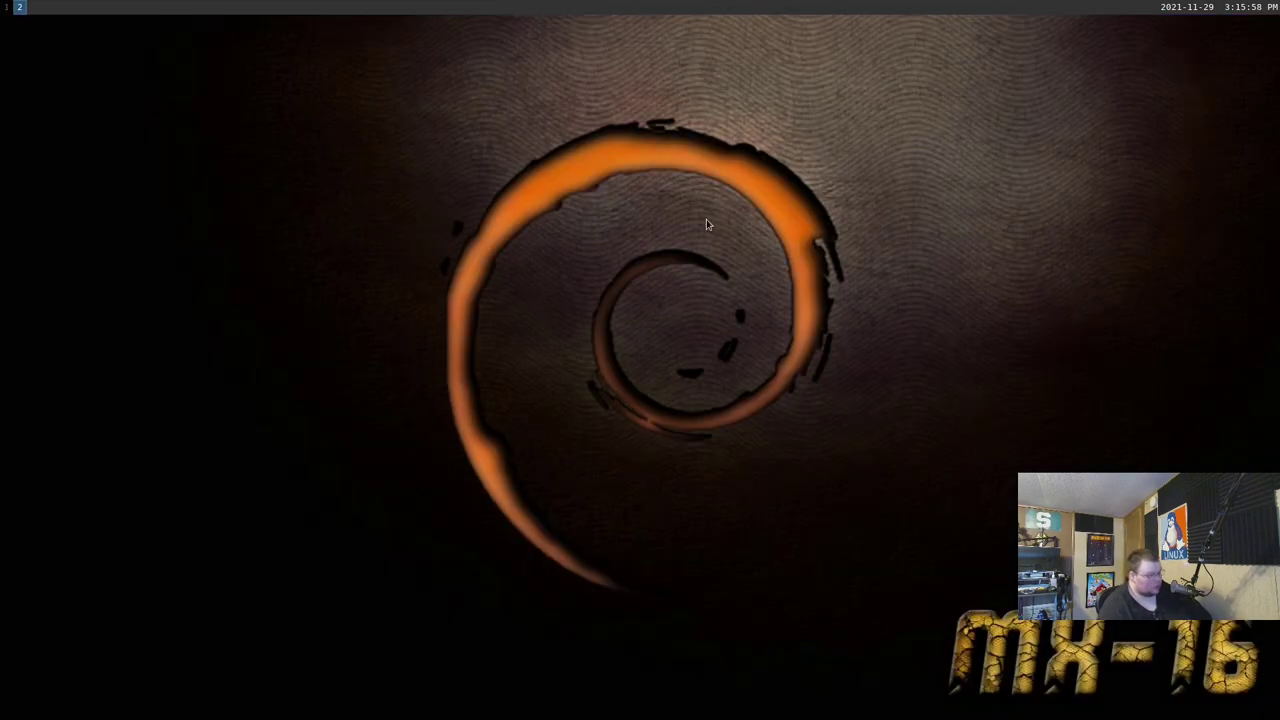
key(super+1)
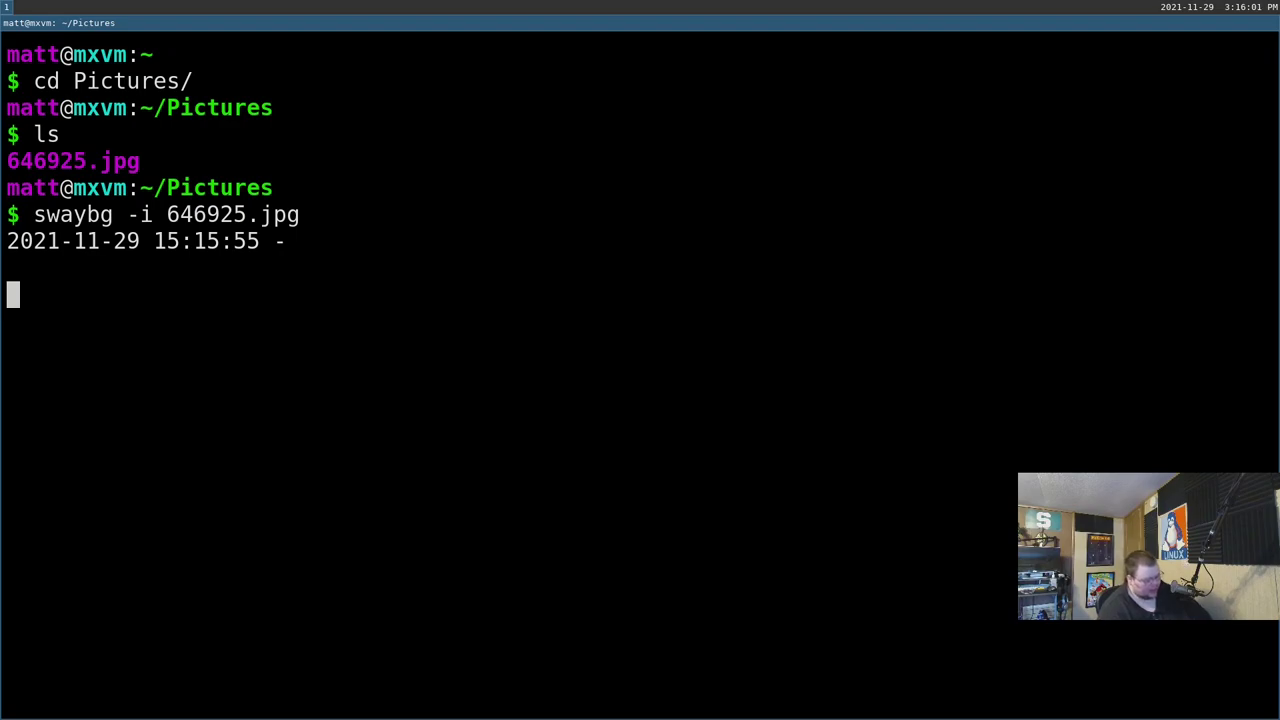
Stop swaybg, rerun swaybg -i 646925.jpg in the background with & and check the wallpaper on workspace 4.
key(ctrl+c)
key(Up)
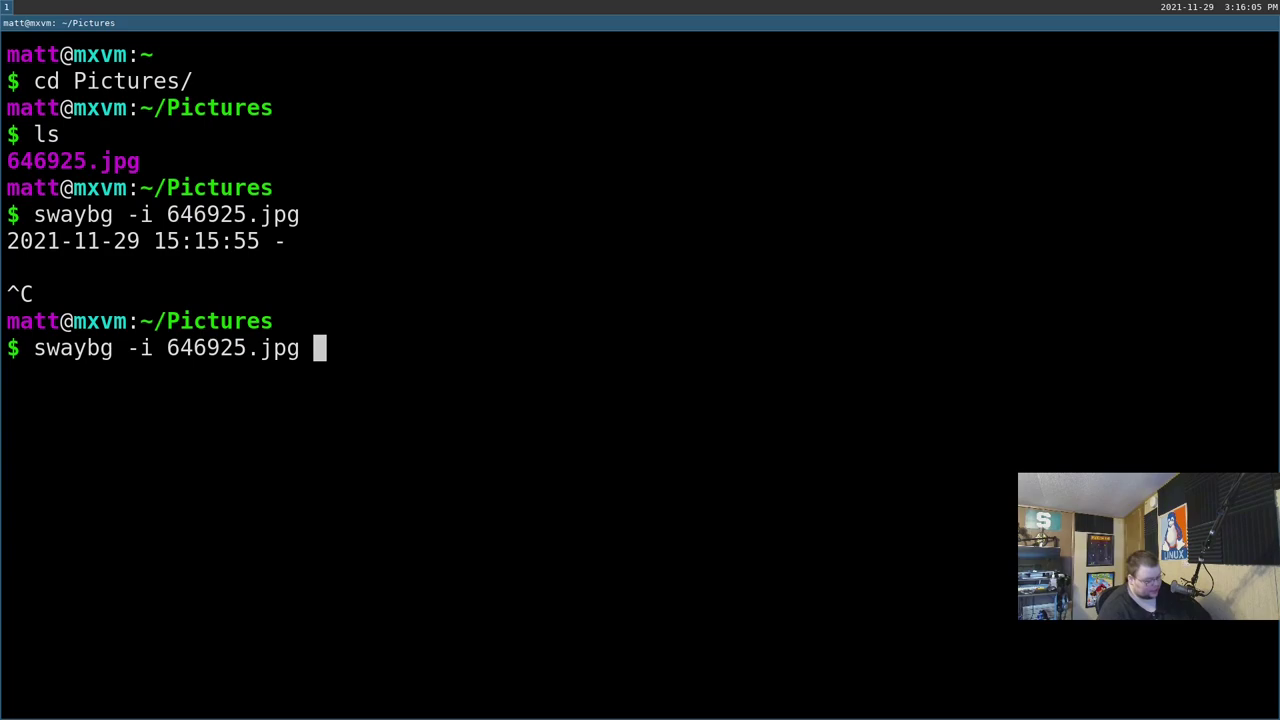
text(&)
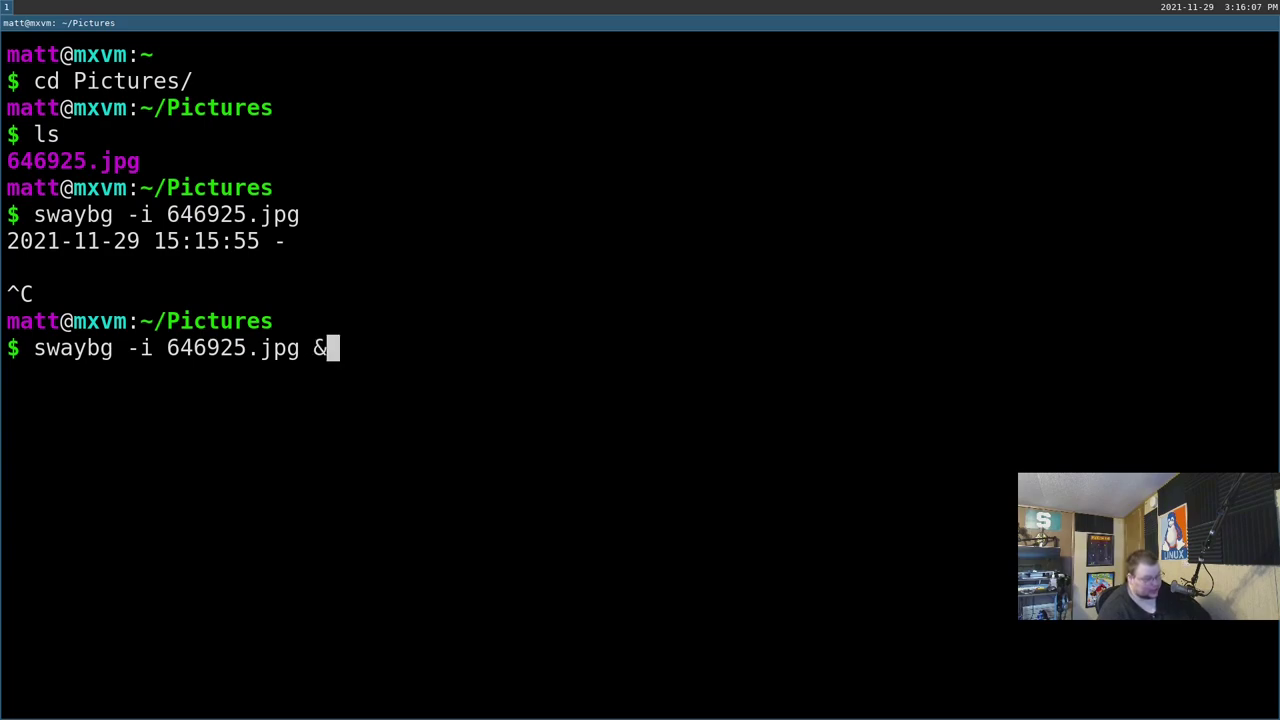
key(Return)
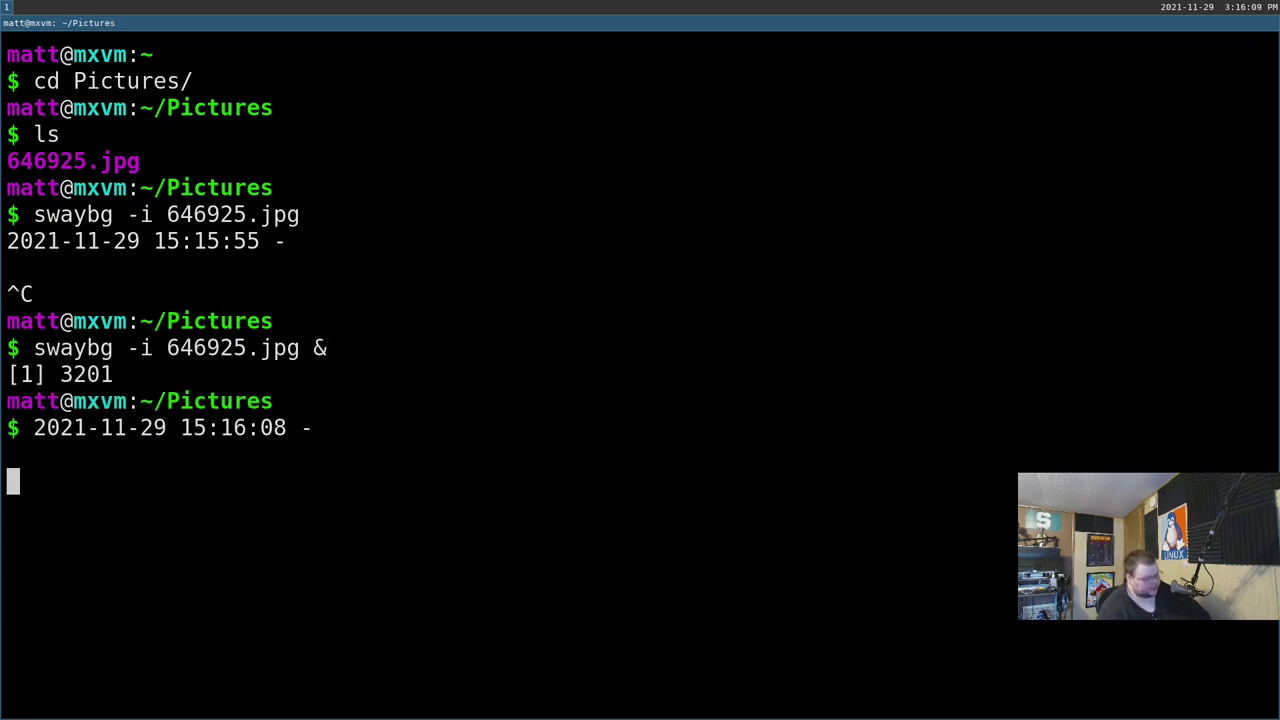
key(super+4)
key(super+1)
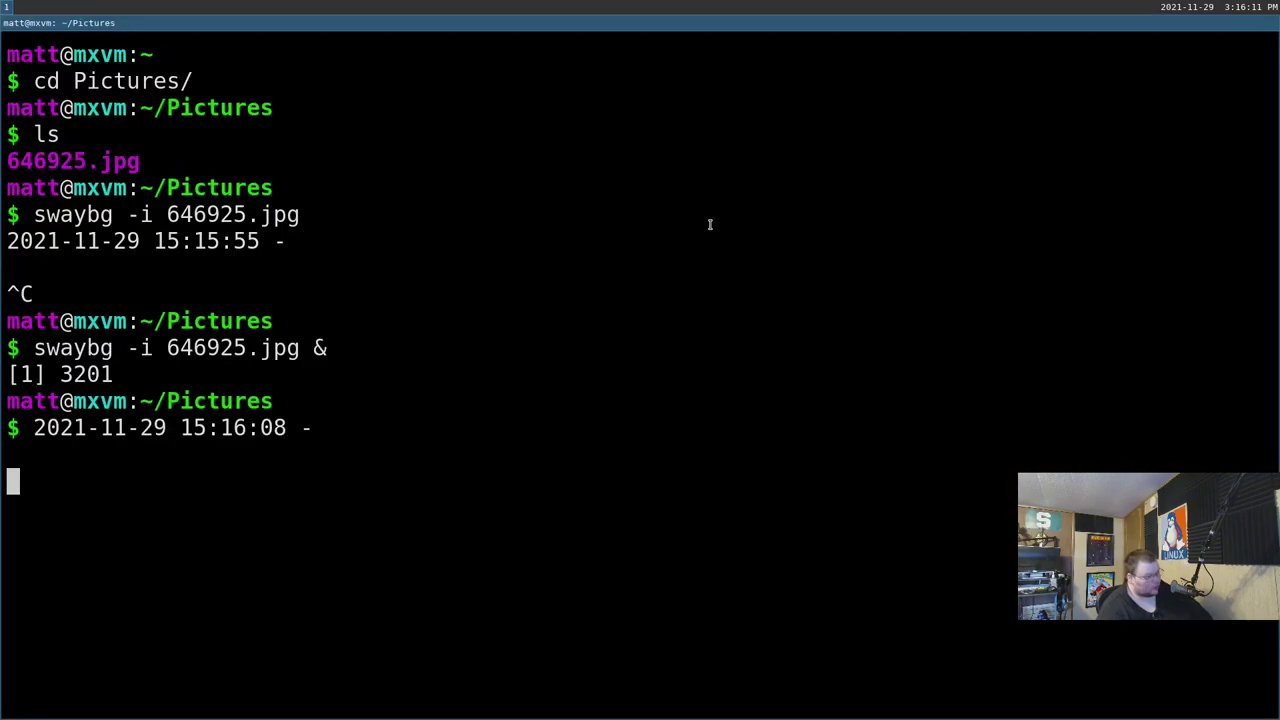
Close the terminal that runs swaybg and open a new terminal on workspace 1.
key(super+shift+q)
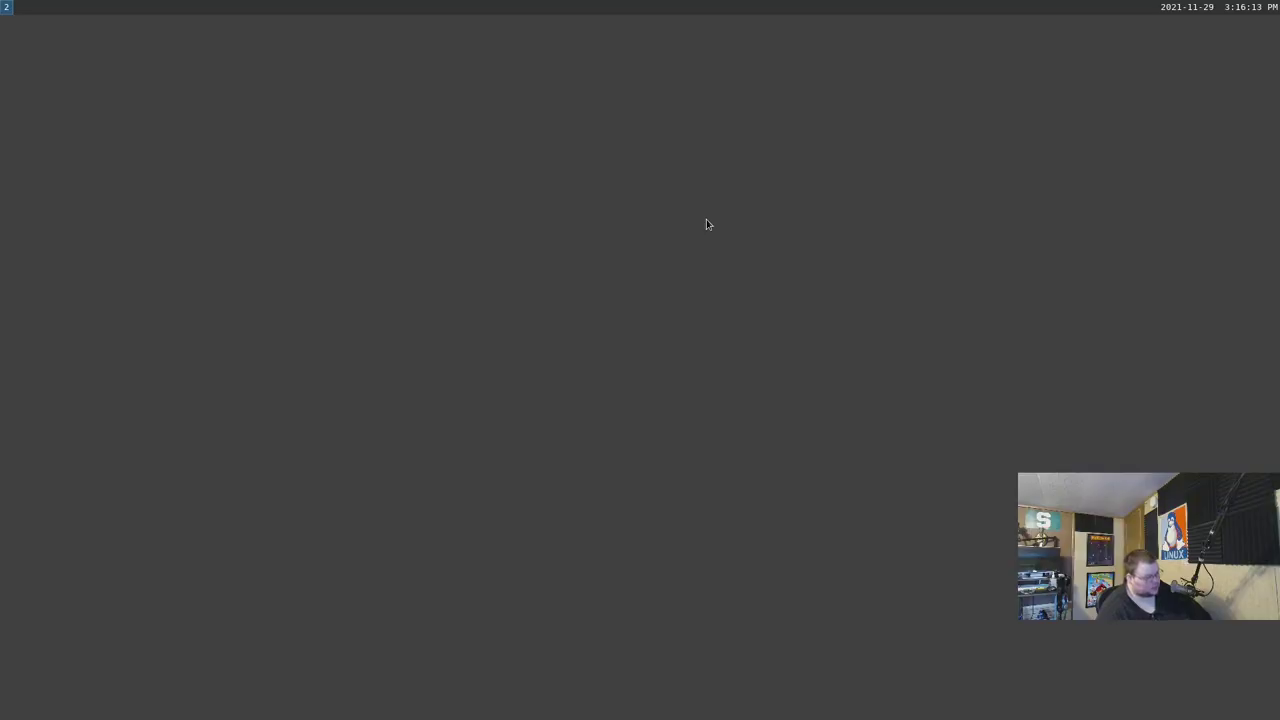
key(super+Return)
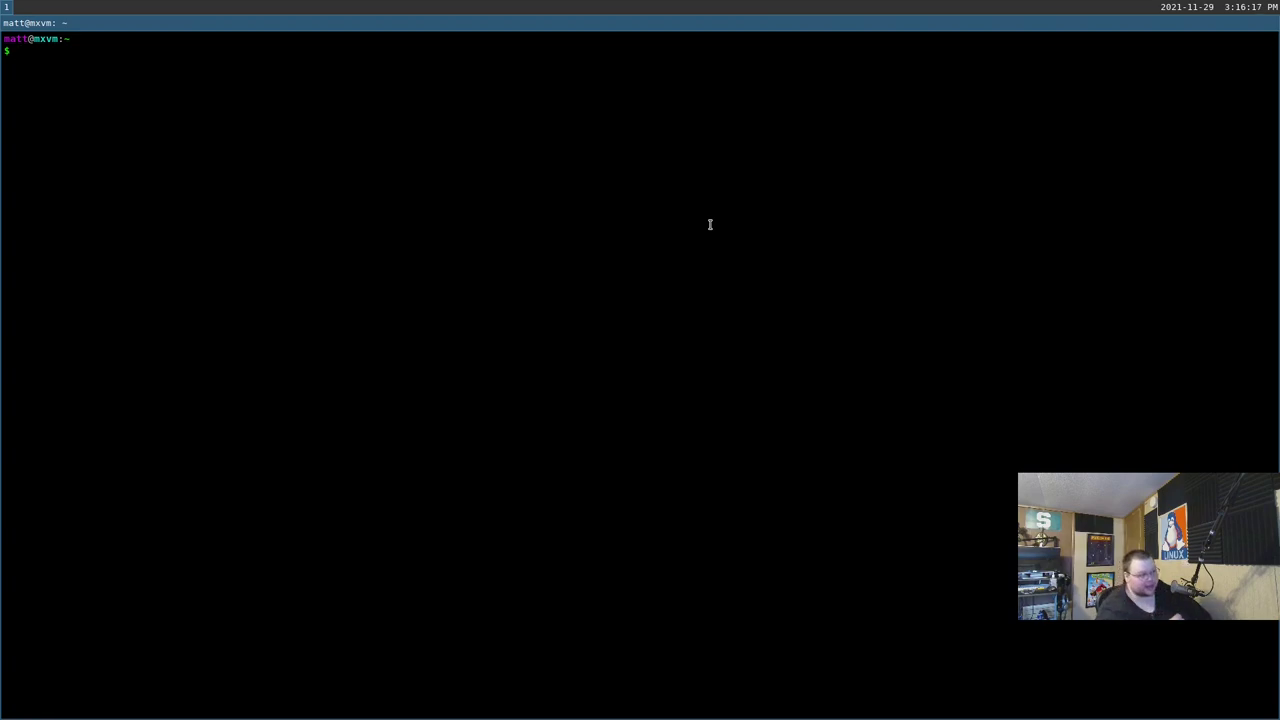
Enlarge the terminal text and change to the ~/.config/sway directory.
key(ctrl+plus)
key(ctrl+plus)
key(ctrl+plus)
key(ctrl+plus)
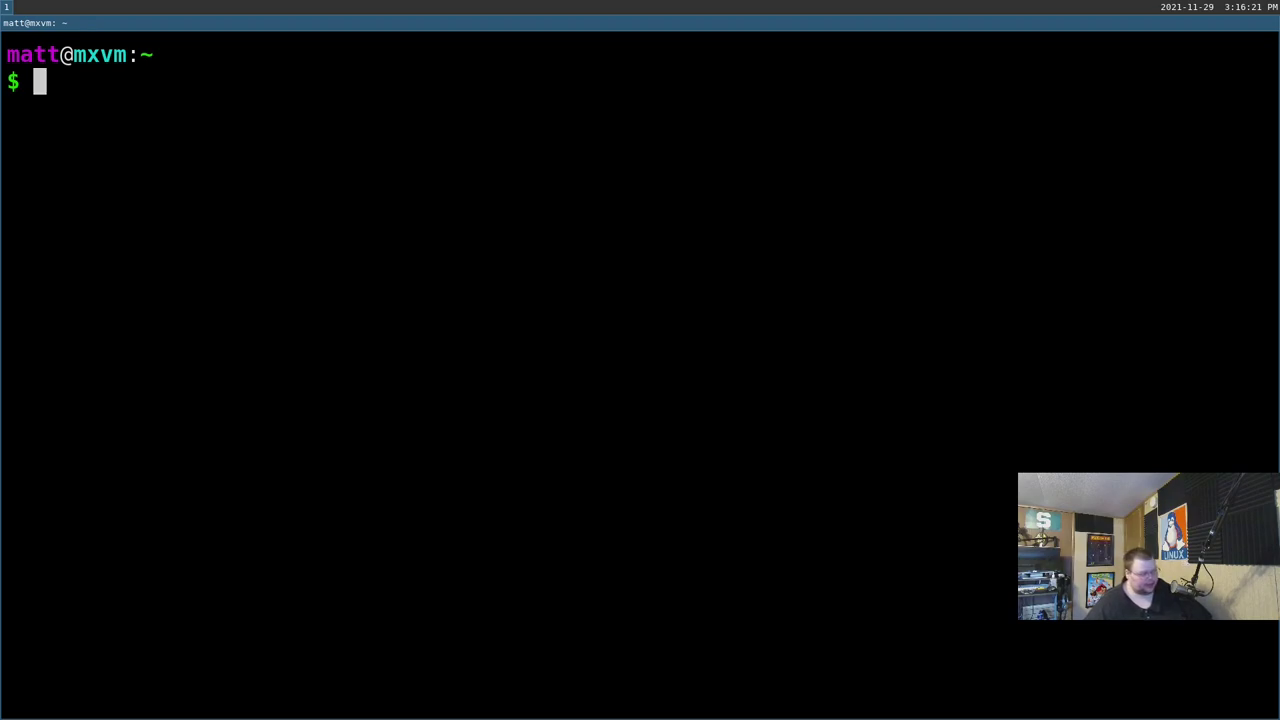
text(cd .con)
key(Tab)
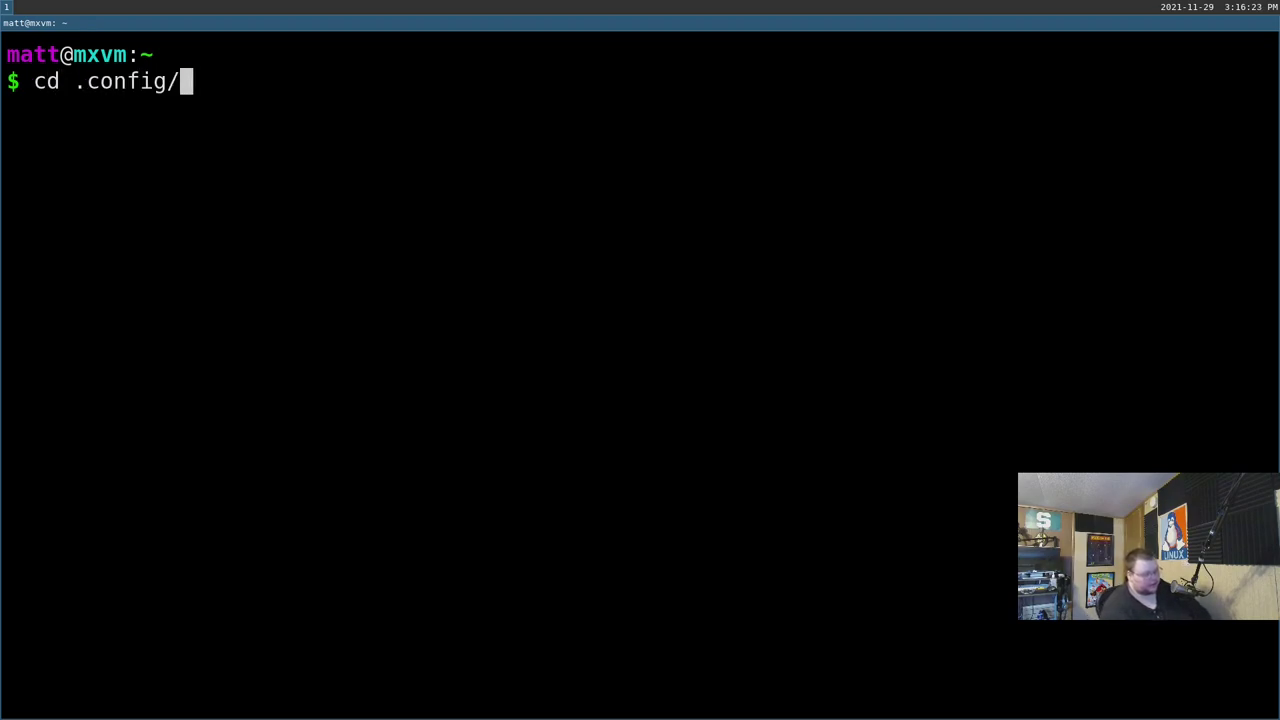
text(sws)
key(BackSpace)
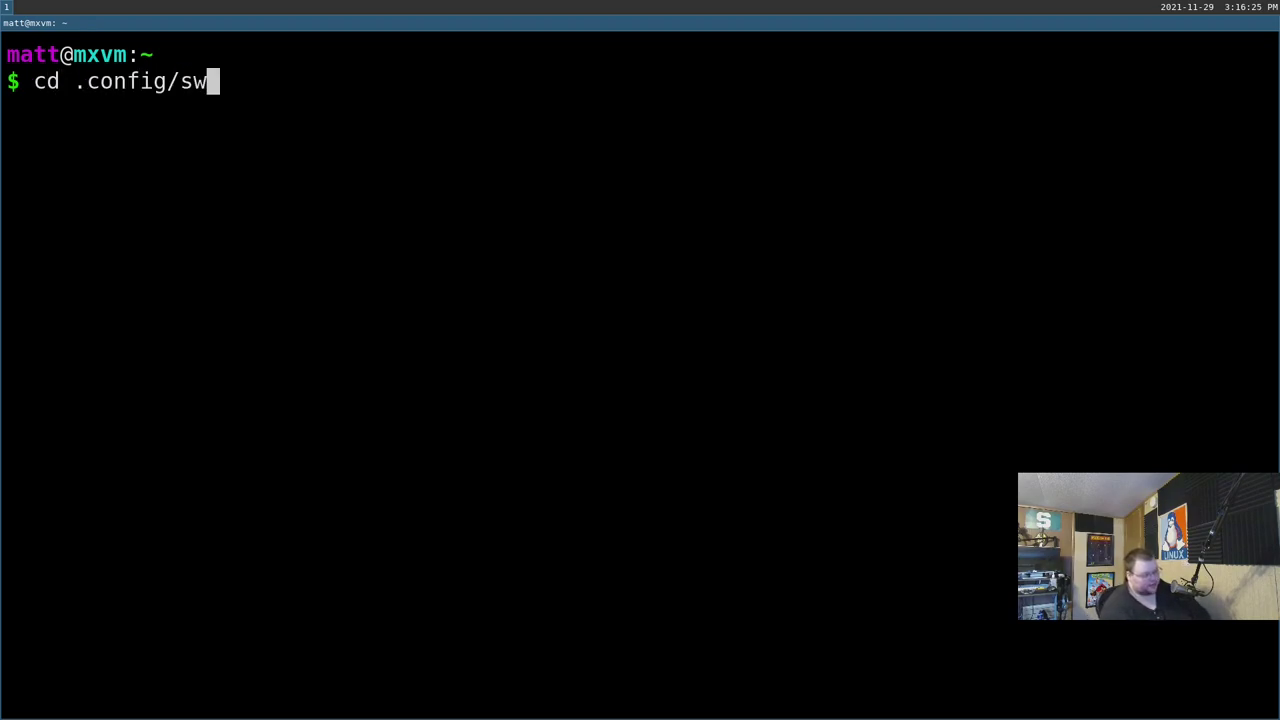
key(Tab)
key(Return)
Open the Sway config file in vim.
text(v con)
key(Tab)
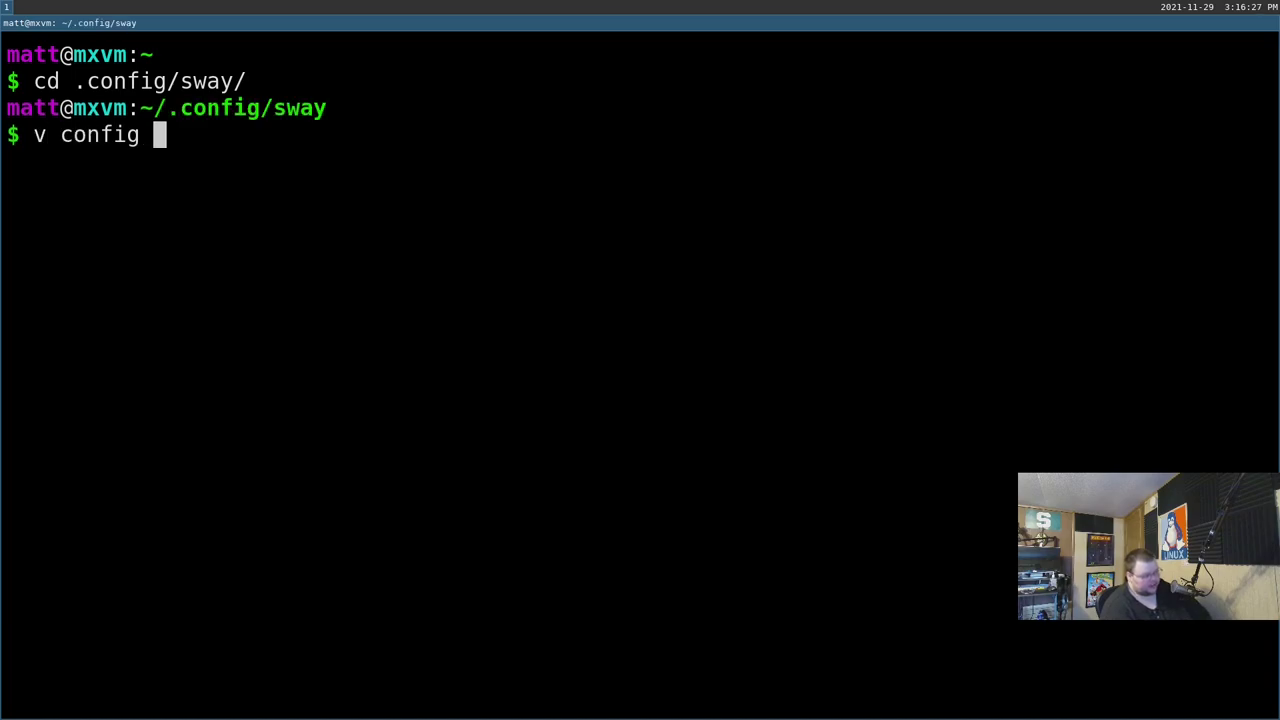
key(BackSpace)
key(BackSpace)
key(BackSpace)
key(BackSpace)
key(BackSpace)
key(BackSpace)
key(BackSpace)
key(BackSpace)
text(i)
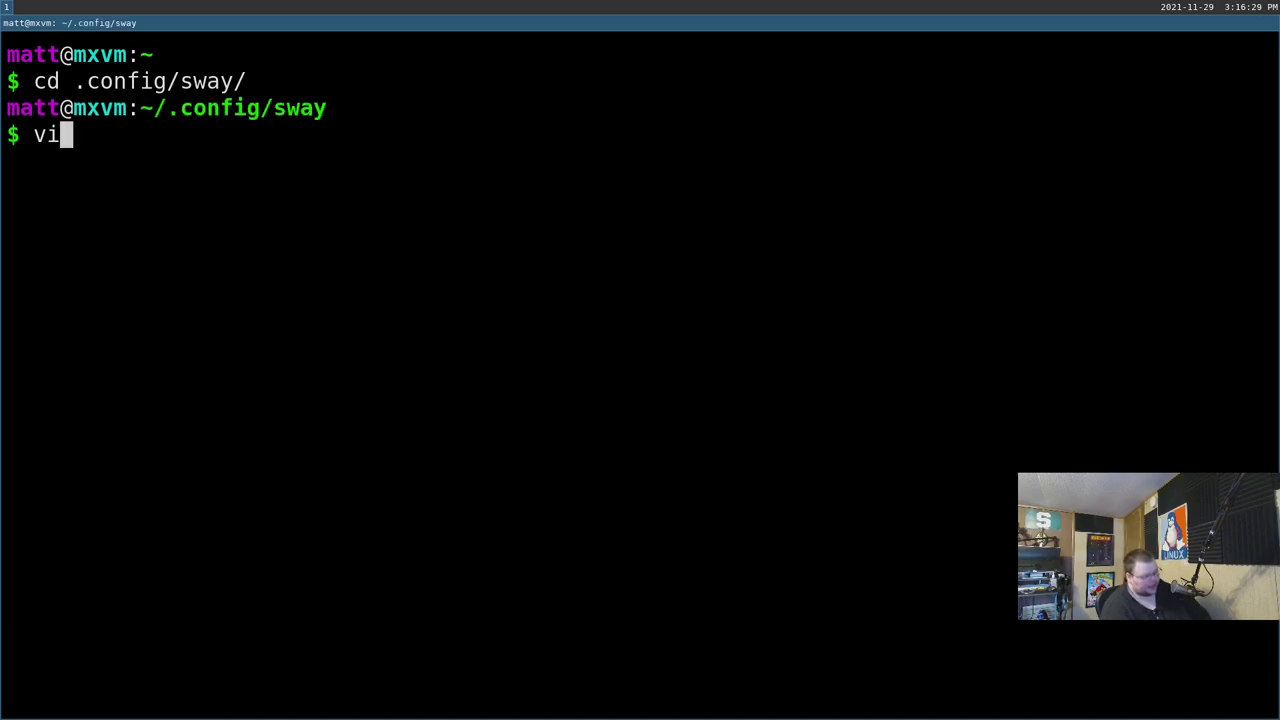
text(m conf)
key(Tab)
key(Return)
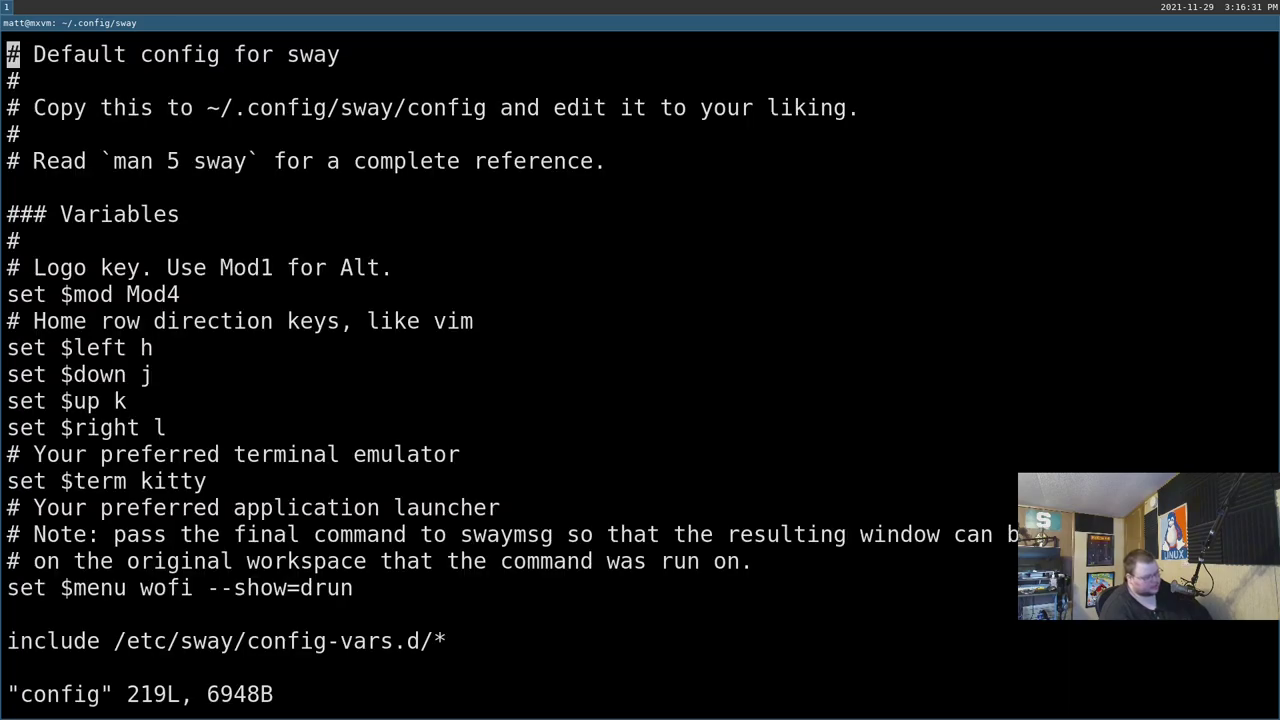
Start the line "exec_always swaybg -i ~/Pictures/" just above the final include line of the config.
key(shift+g)
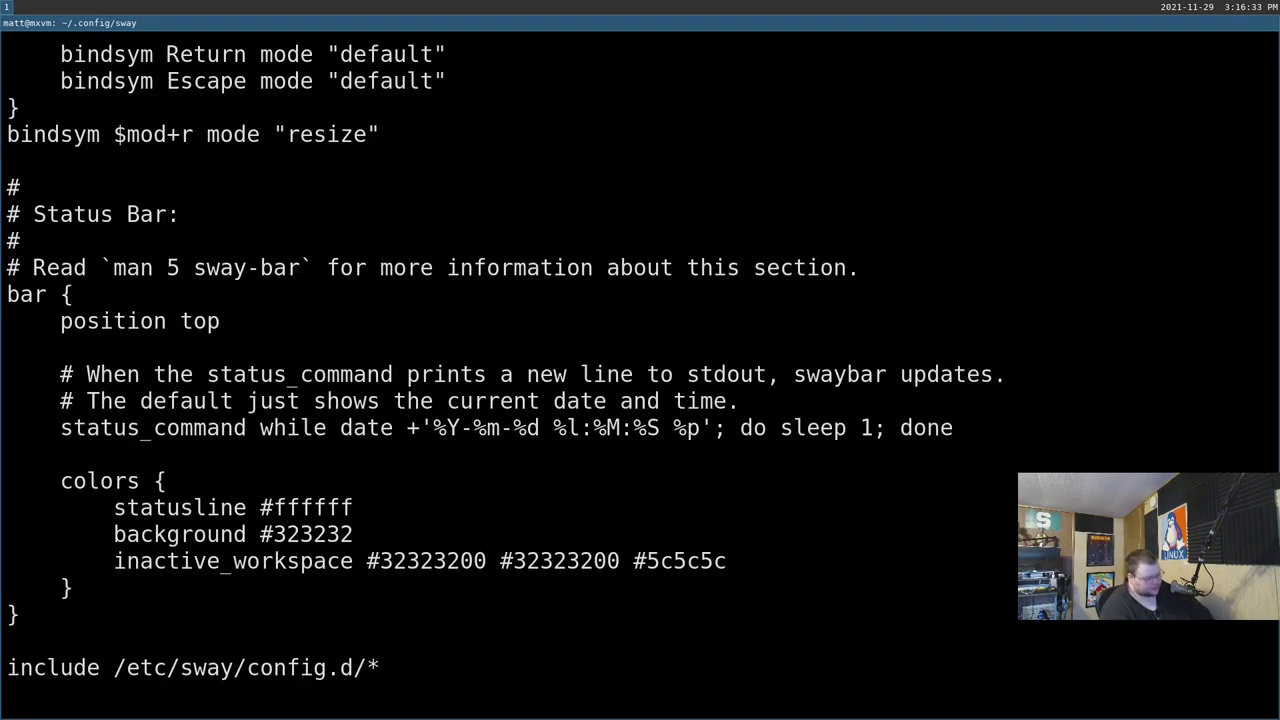
key(k)
key(i)
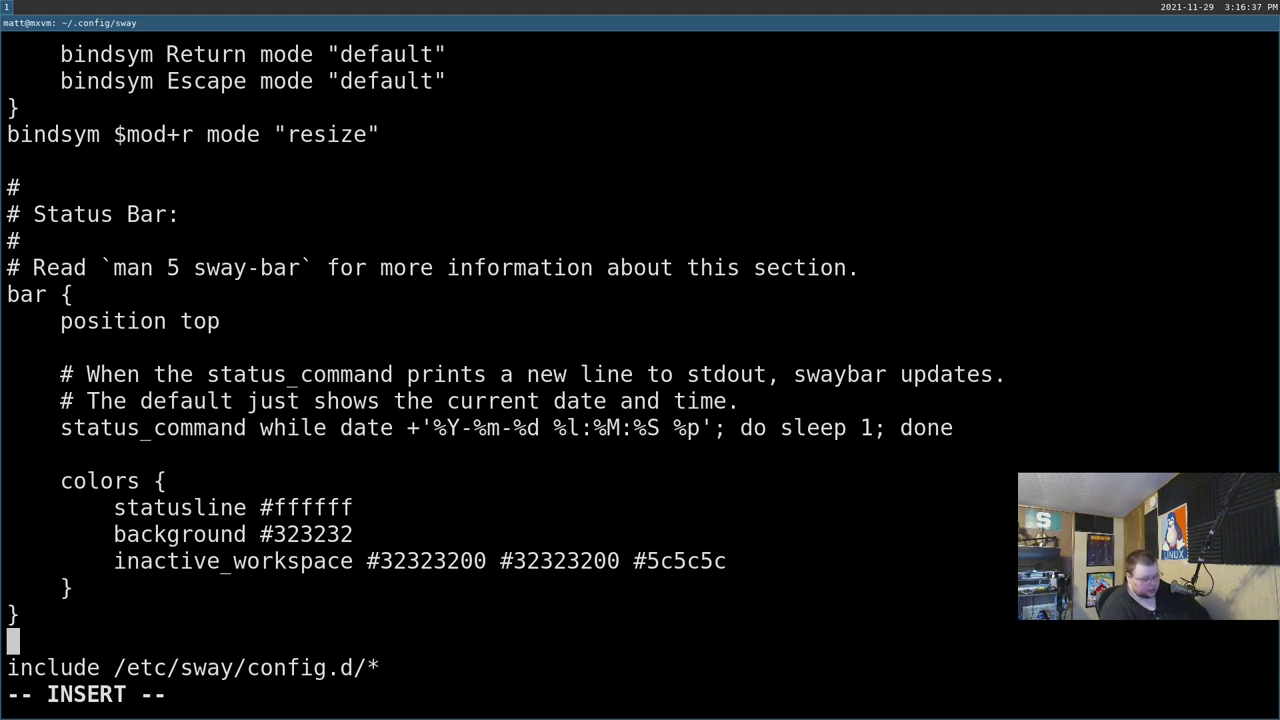
text(ex)
text(ec)
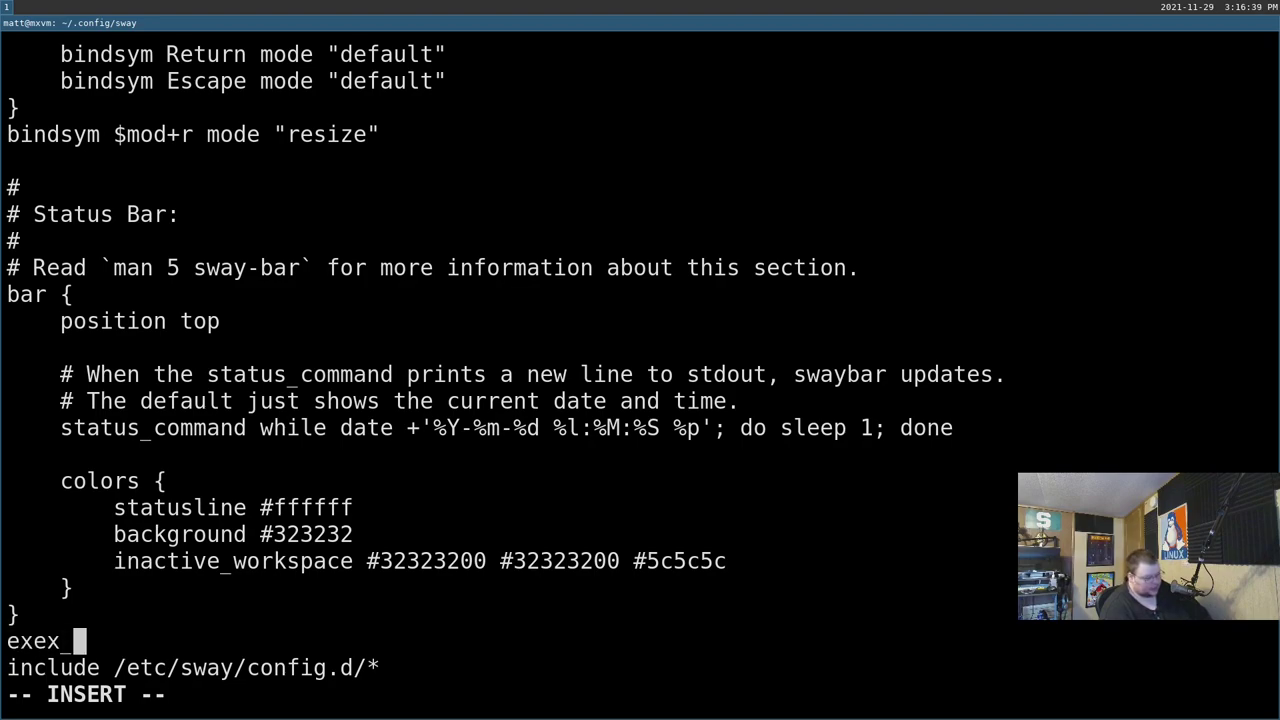
key(BackSpace)
text(_alway)
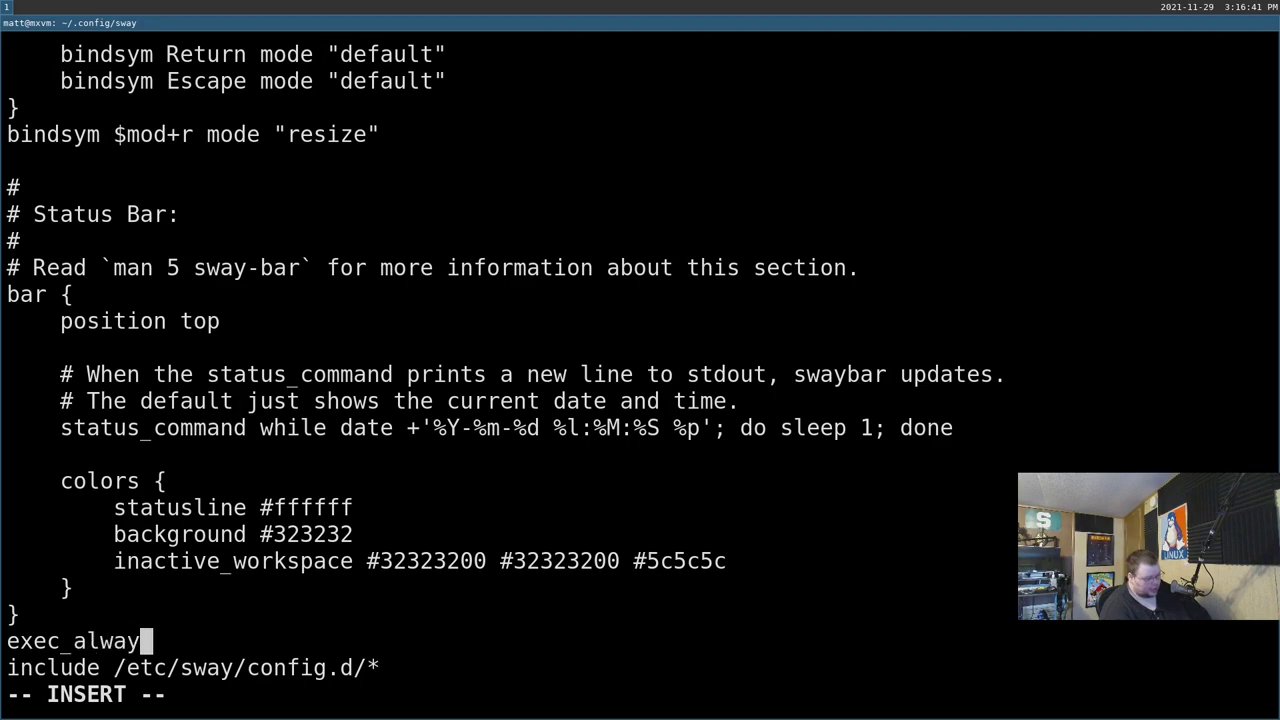
text(s swaybg-)
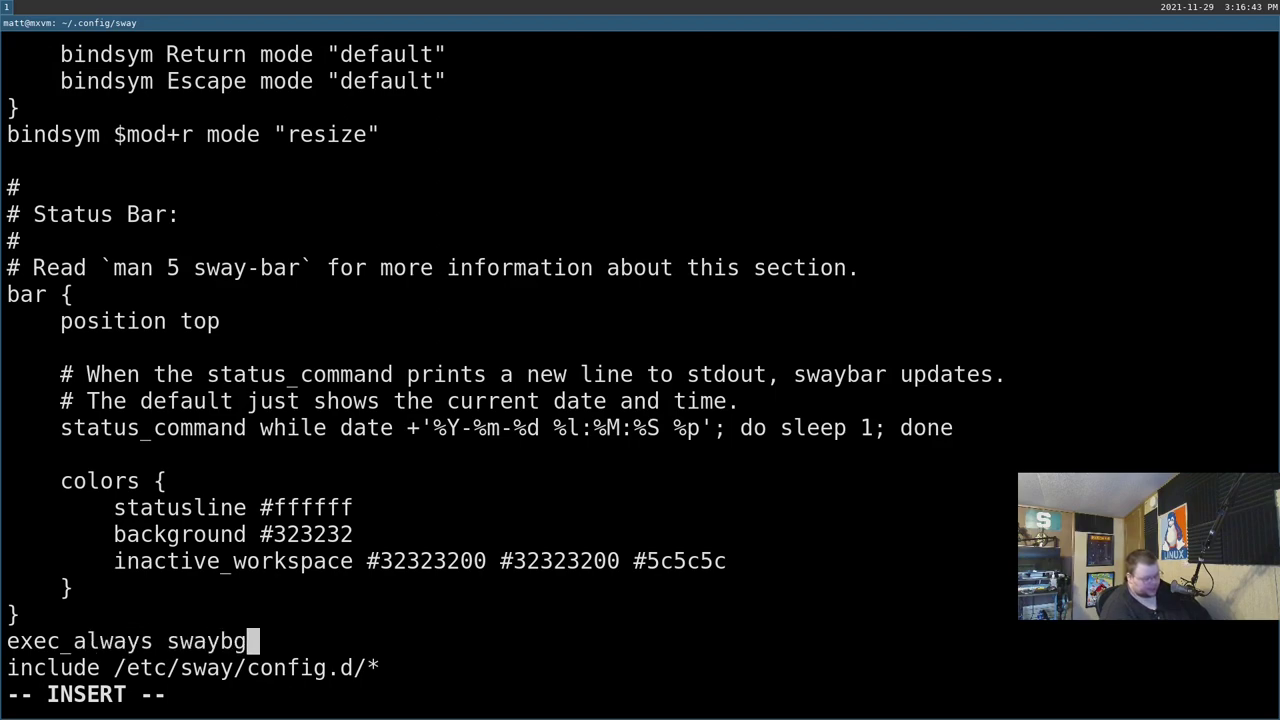
key(BackSpace)
key(BackSpace)
text(-i )
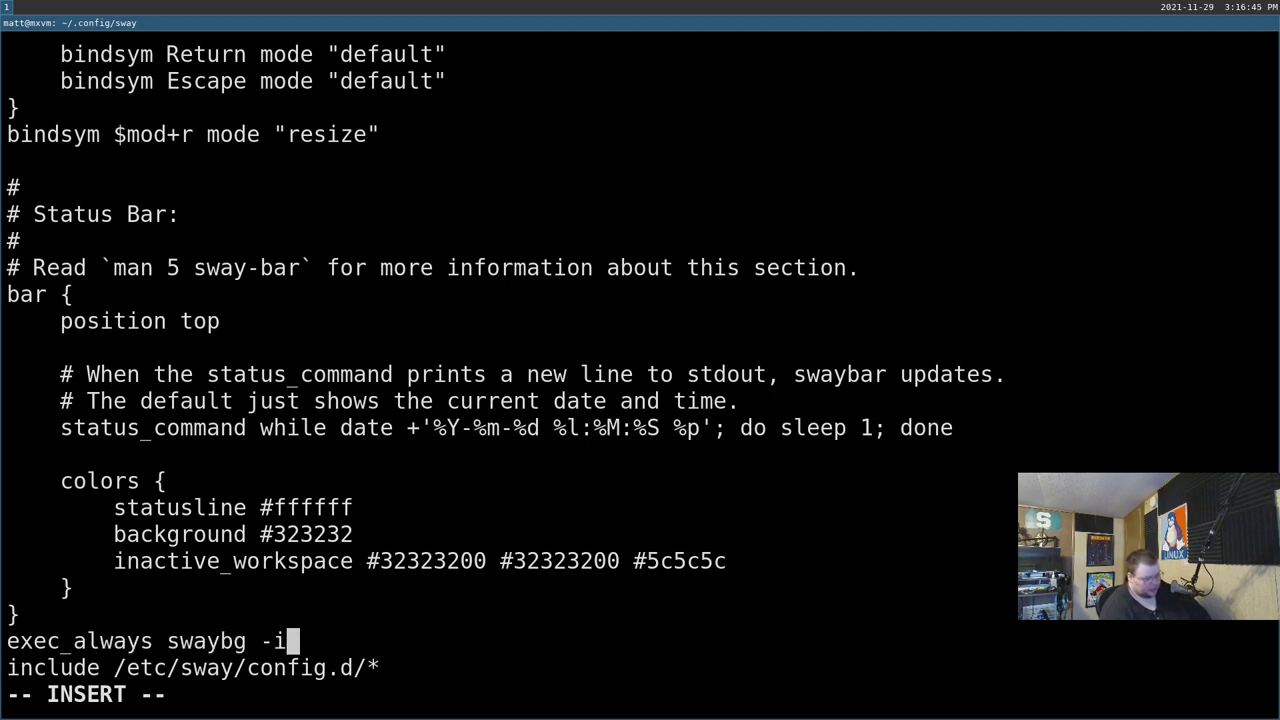
text(~/)
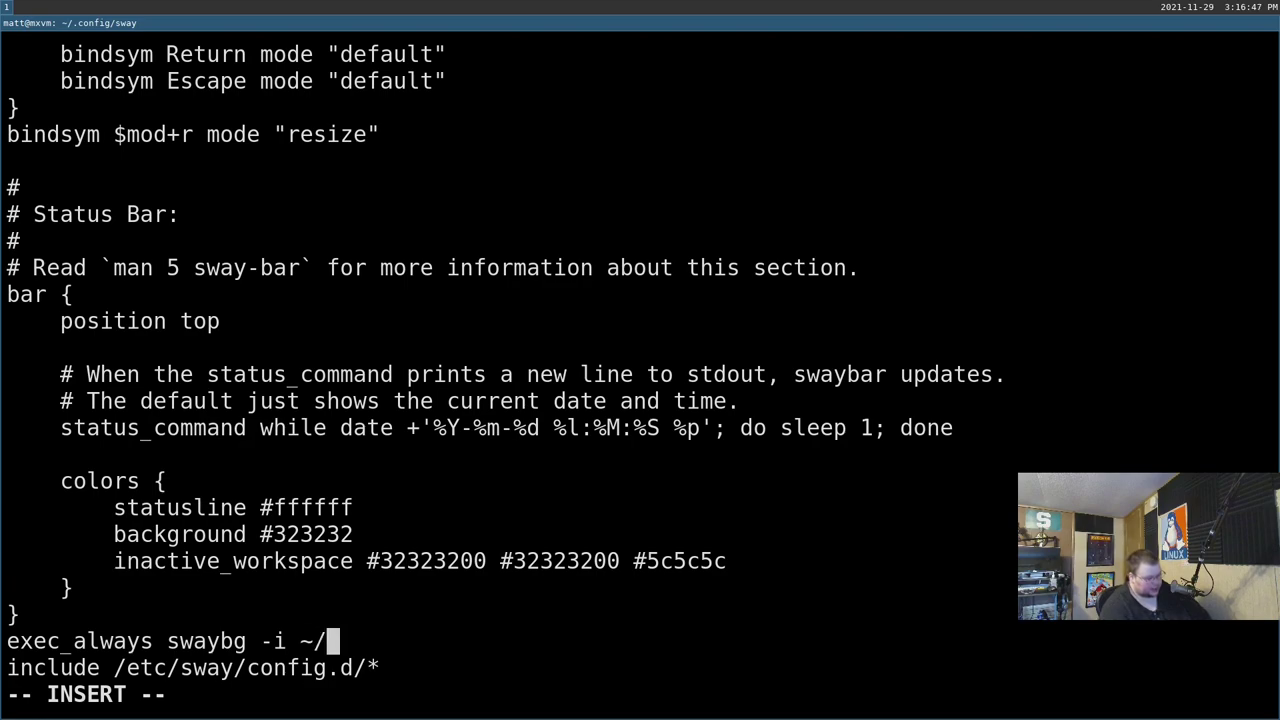
text(Pictures/)
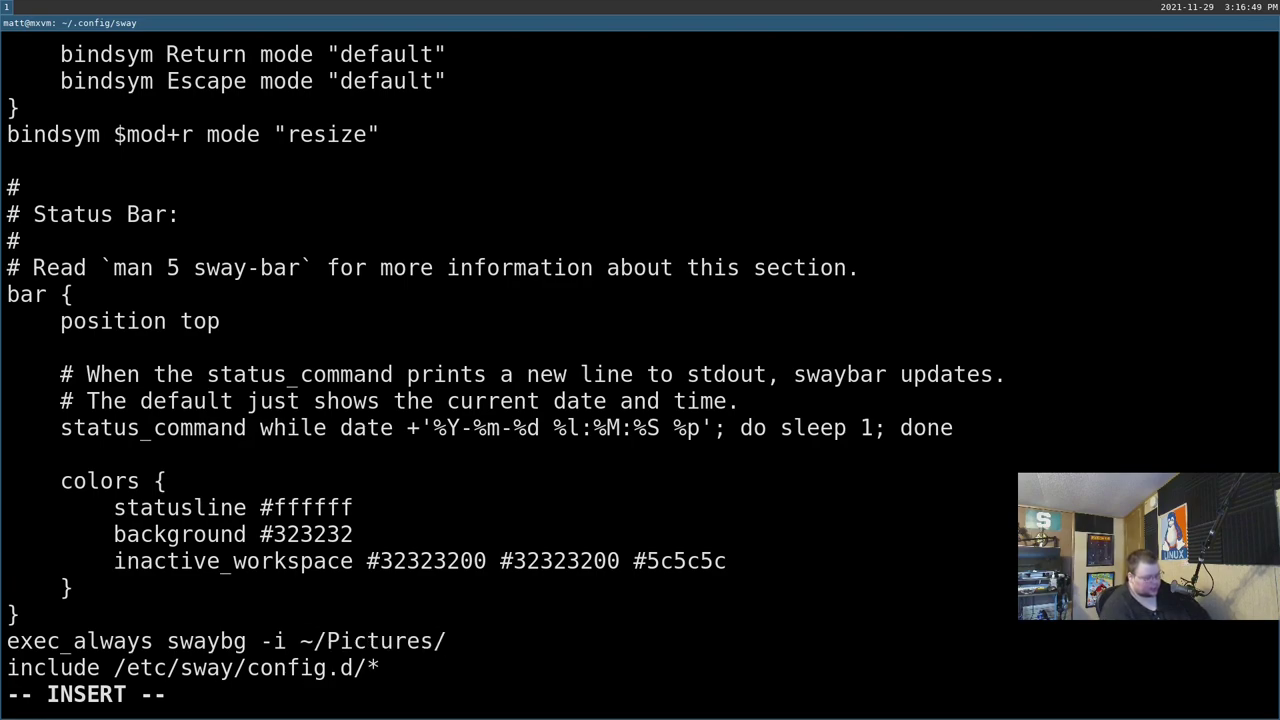
List the Pictures directory in a new terminal on workspace 2 and copy the file name 646925.jpg.
key(super+2)
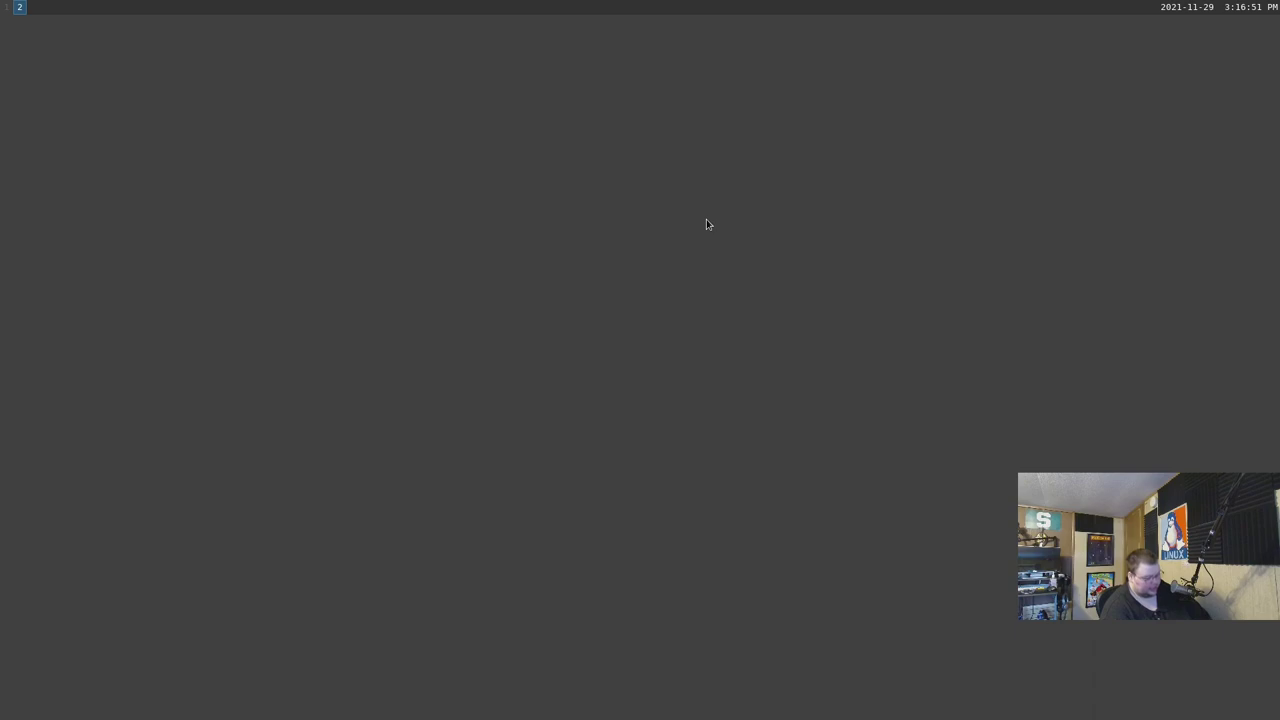
key(super+Return)
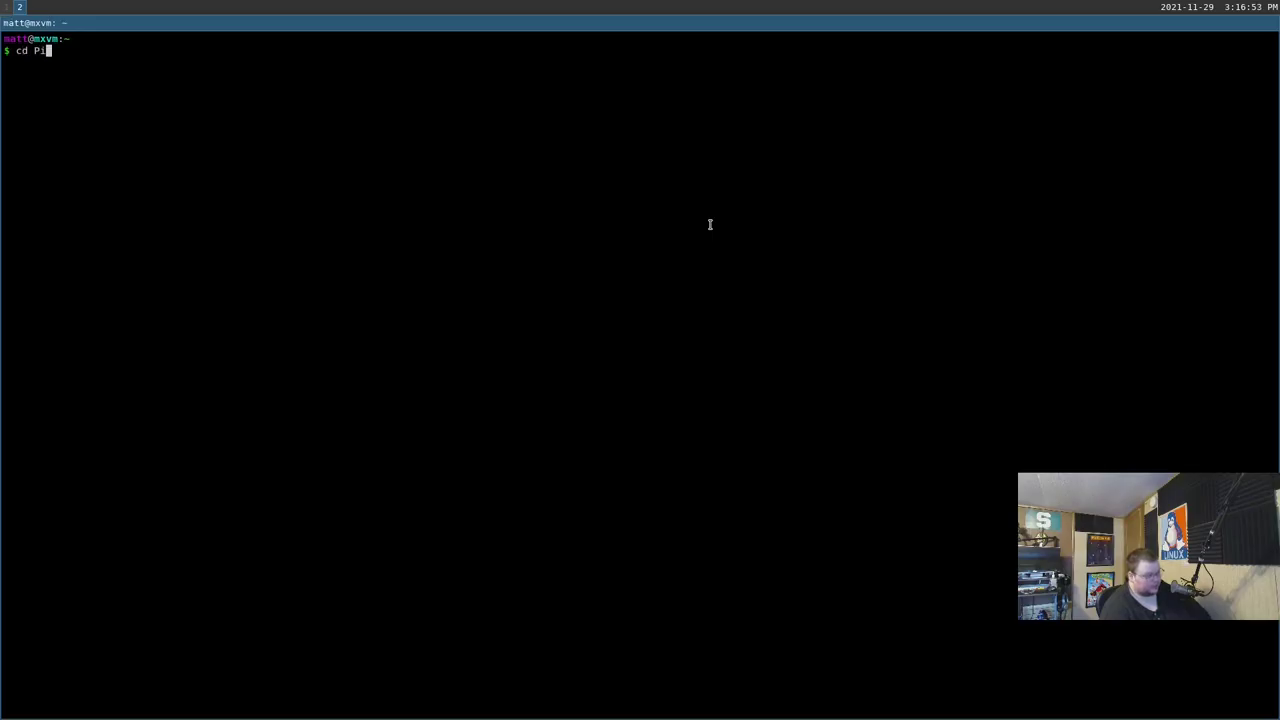
key(Return)
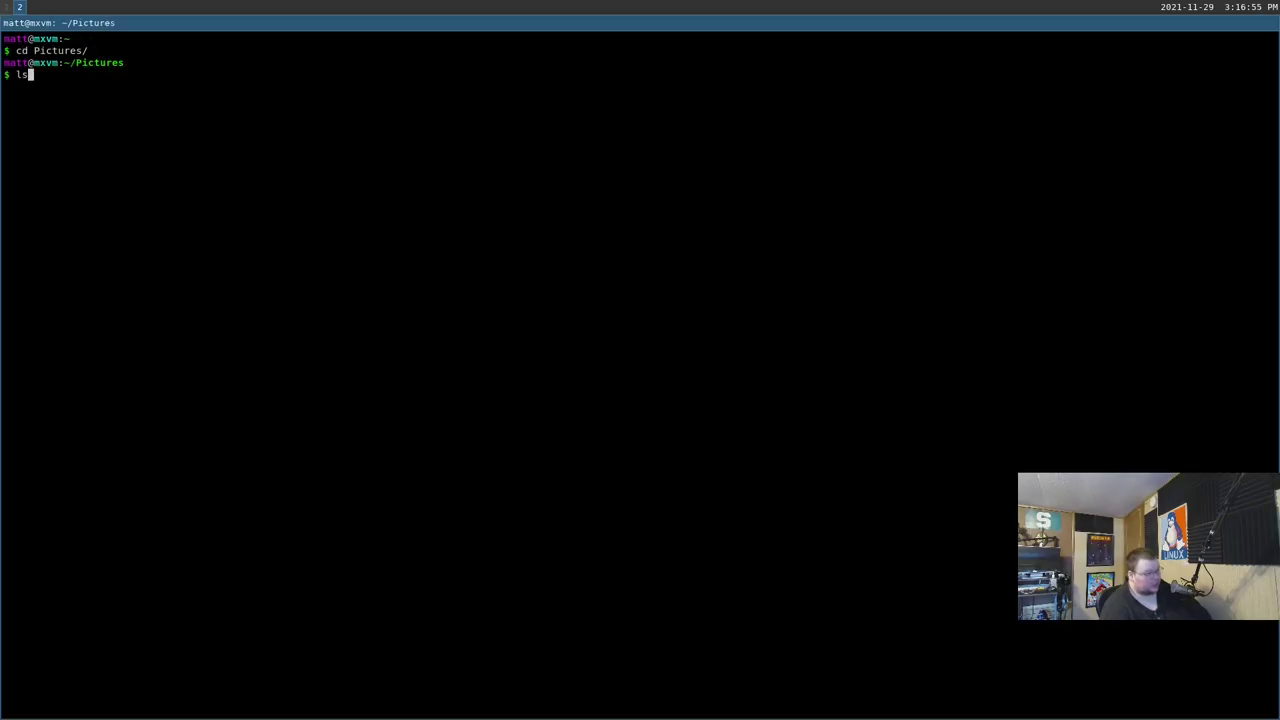
text(ls)
key(Return)
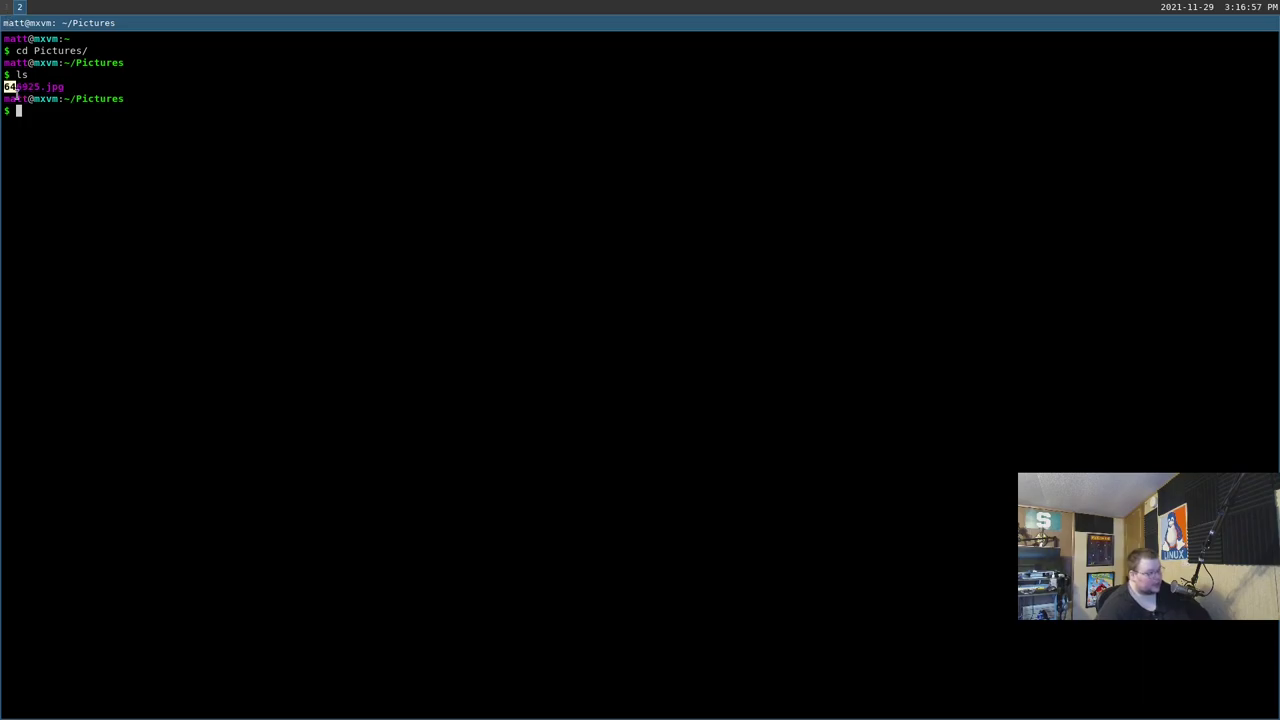
drag(16, 94, 70, 90)
key(super+c)
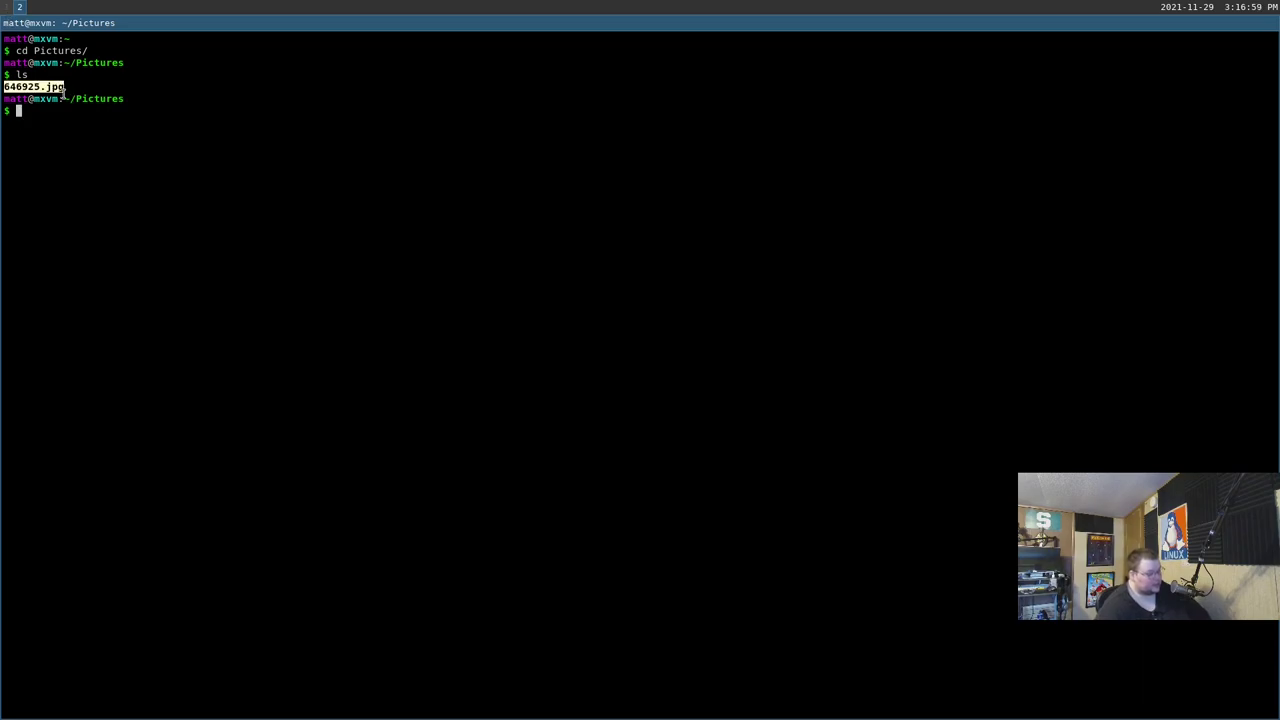
Complete the swaybg path on workspace 1 with the copied 646925.jpg on the same line and save the config.
key(super+1)
middle_click(153, 140)
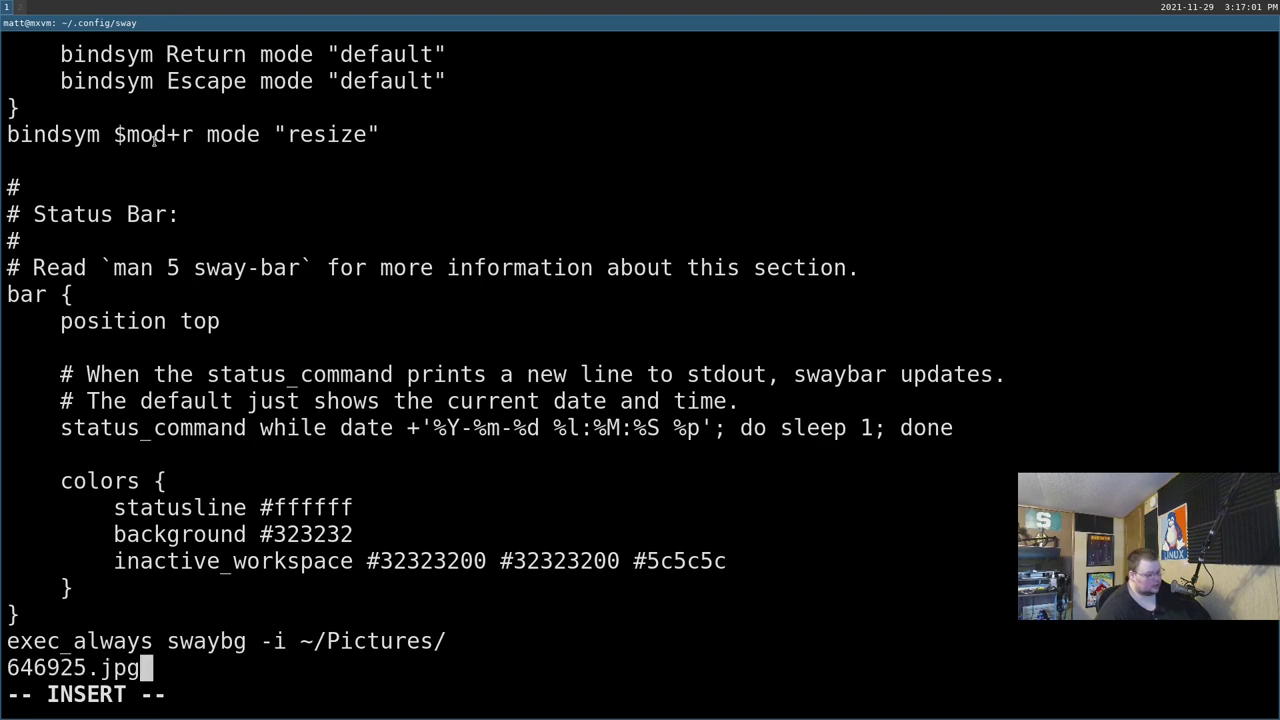
key(Home)
key(BackSpace)
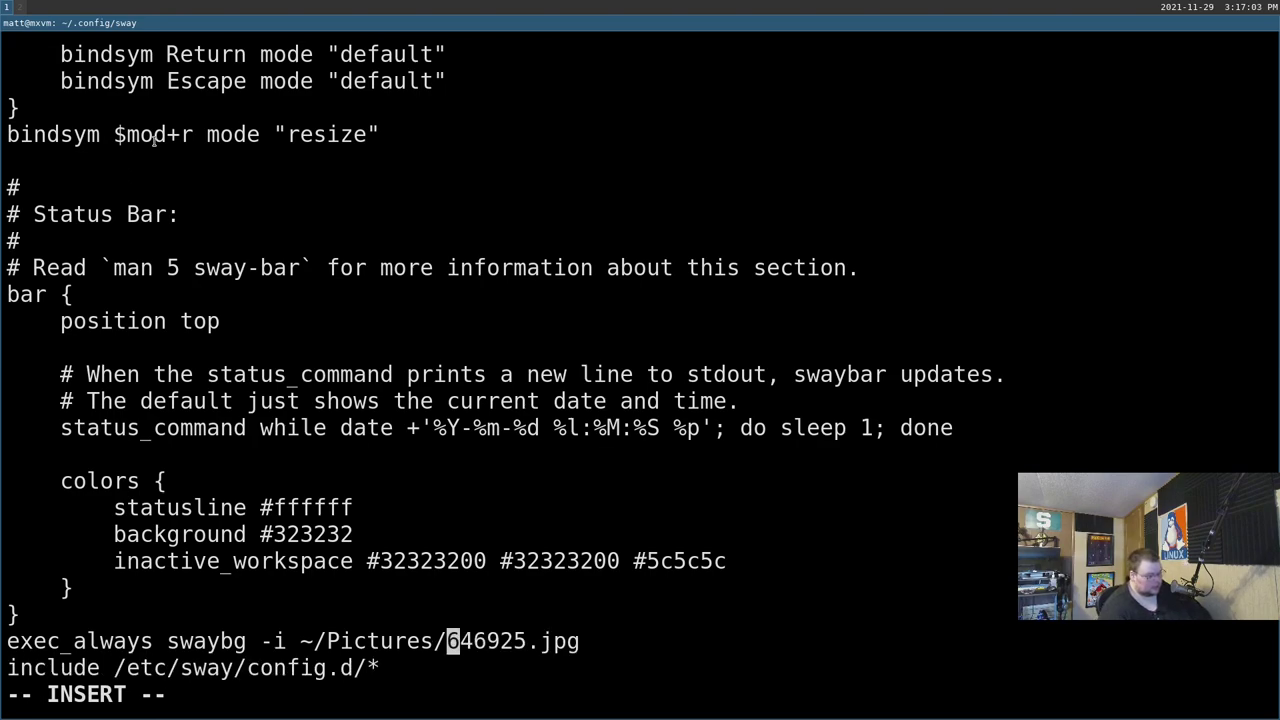
key(End)
key(Escape)
text(:w)
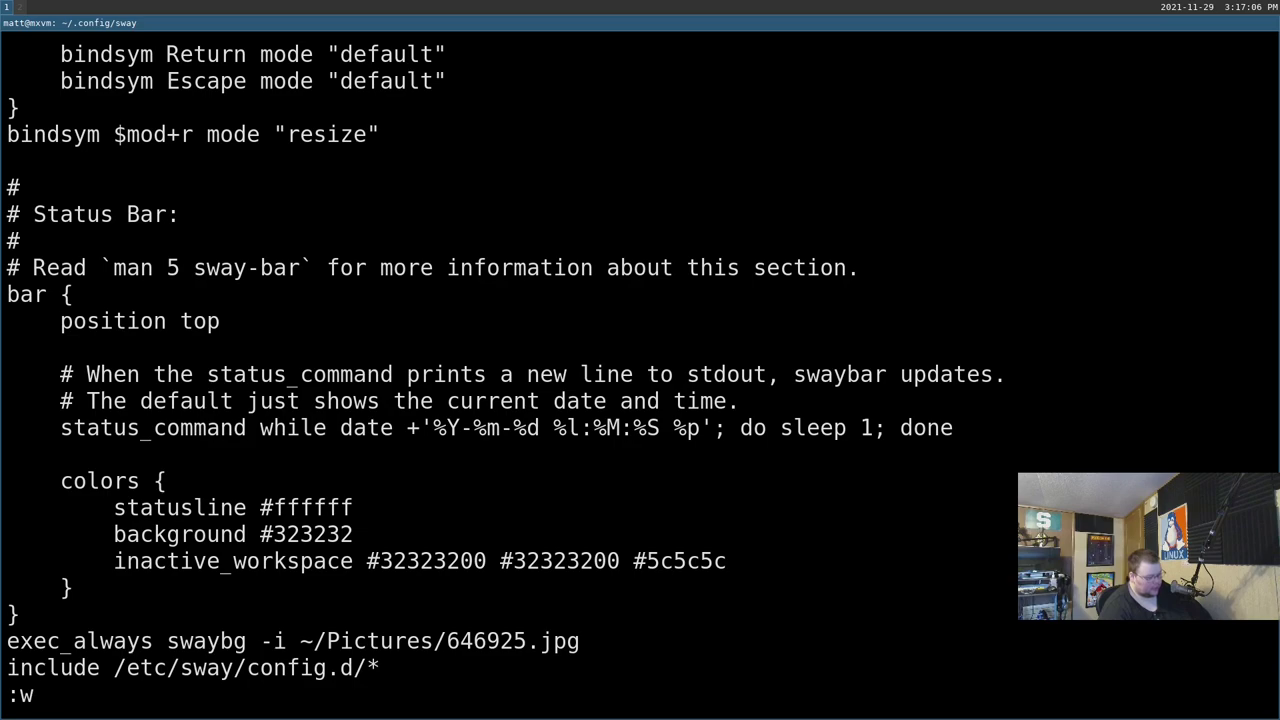
key(Return)
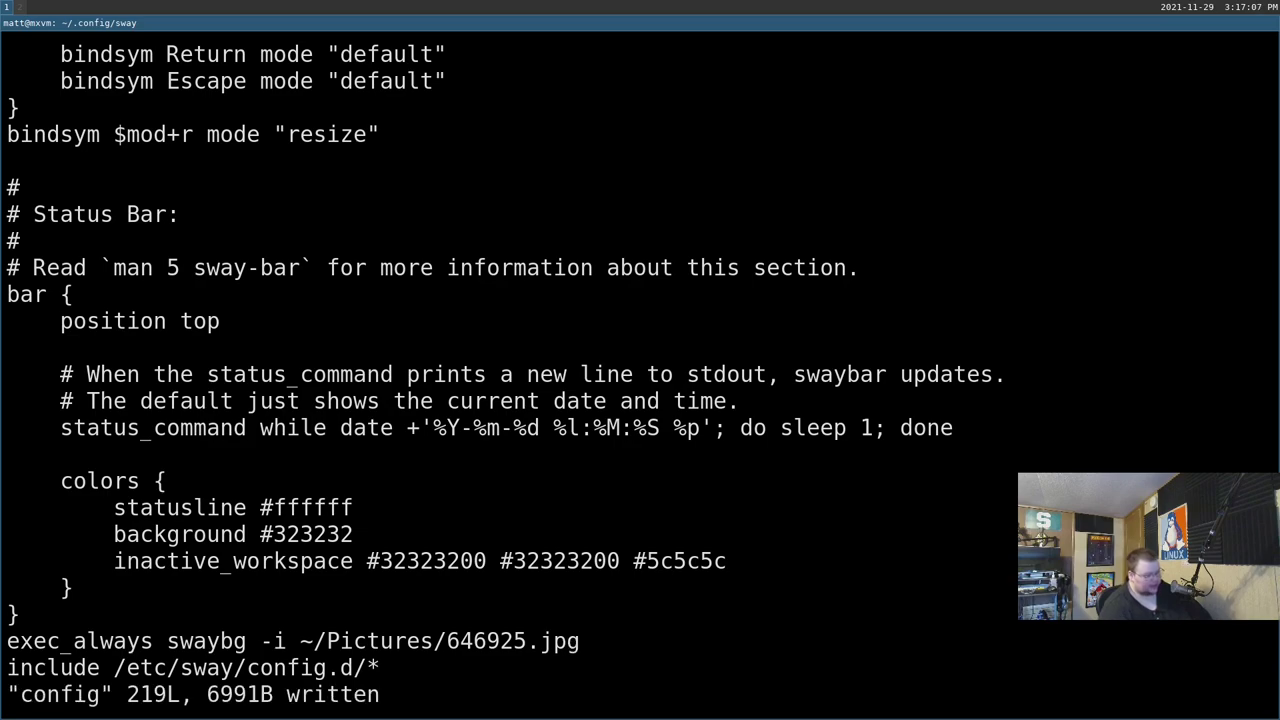
Look back up through the config file for the key binding that reloads the configuration.
key(Up)
key(Up)
key(Up)
key(Up)
key(Up)
key(Up)
key(Up)
key(Up)
key(Up)
key(Up)
key(Up)
key(Up)
key(Up)
key(Up)
key(Up)
key(Up)
key(Up)
key(Up)
key(Up)
key(Up)
key(Up)
key(Up)
key(Up)
key(Up)
key(Up)
key(Up)
key(Up)
key(Up)
key(Up)
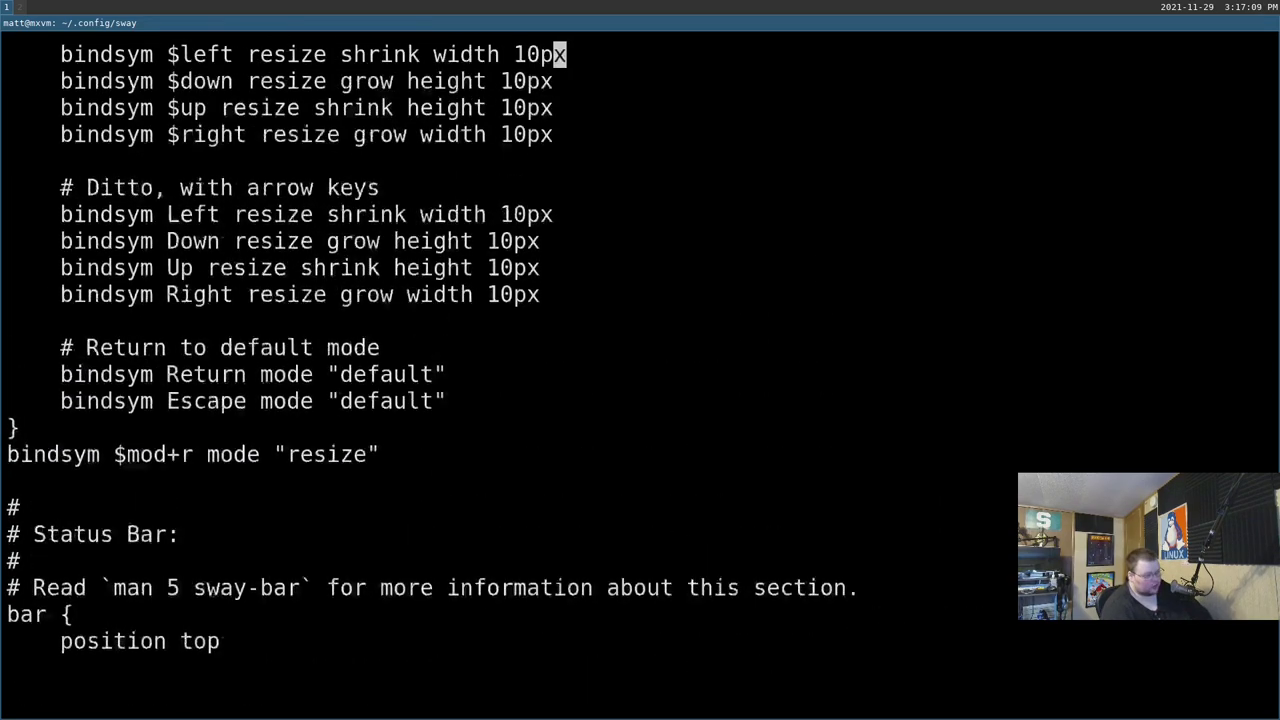
key(Up)
key(Up)
key(Up)
key(Up)
key(Up)
key(Up)
key(Up)
key(Up)
key(Up)
key(Up)
key(Up)
key(Up)
key(Up)
key(Up)
key(Up)
key(Up)
key(Up)
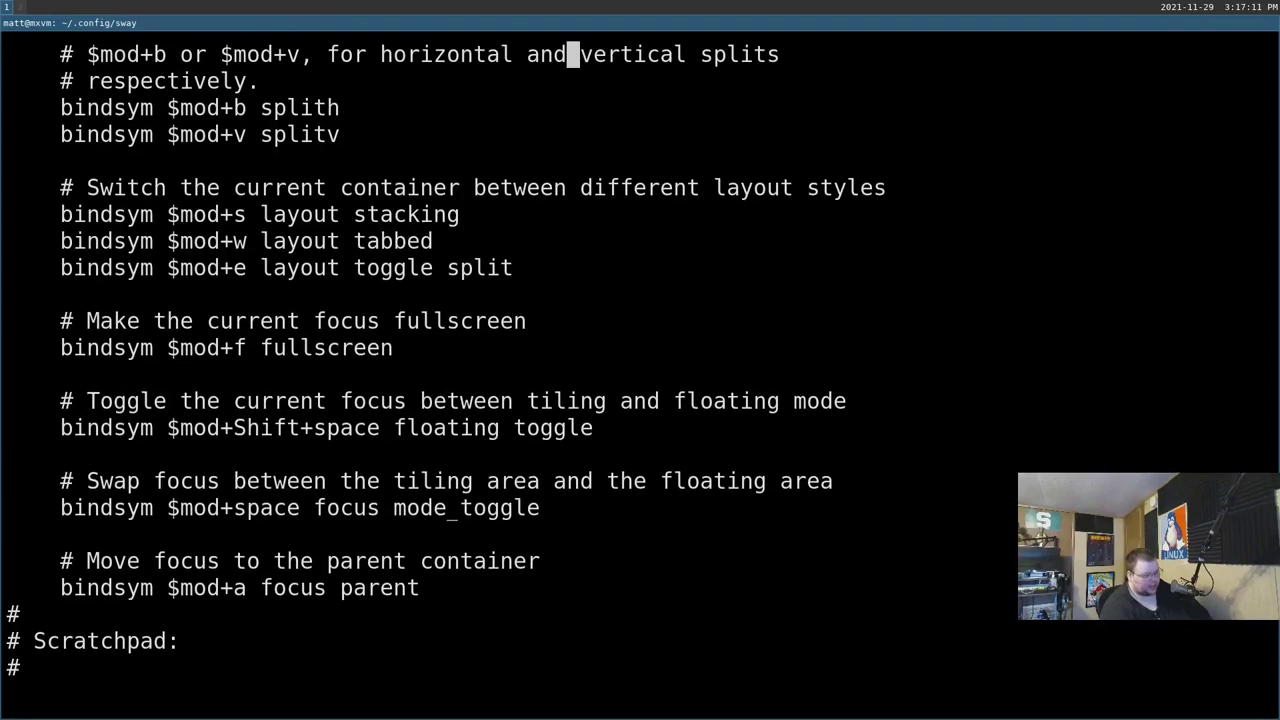
key(Up)
key(Up)
key(Up)
key(Up)
key(Up)
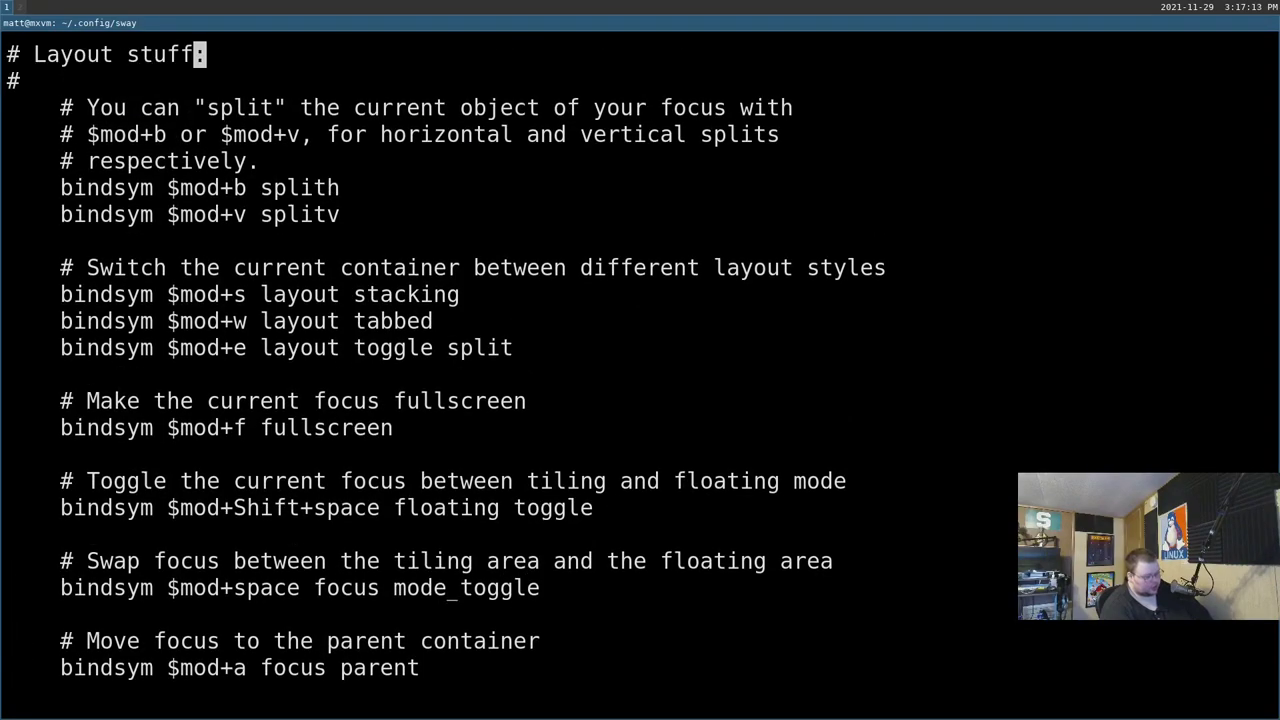
key(Up)
key(Up)
key(Up)
key(Up)
key(Up)
key(Up)
key(Up)
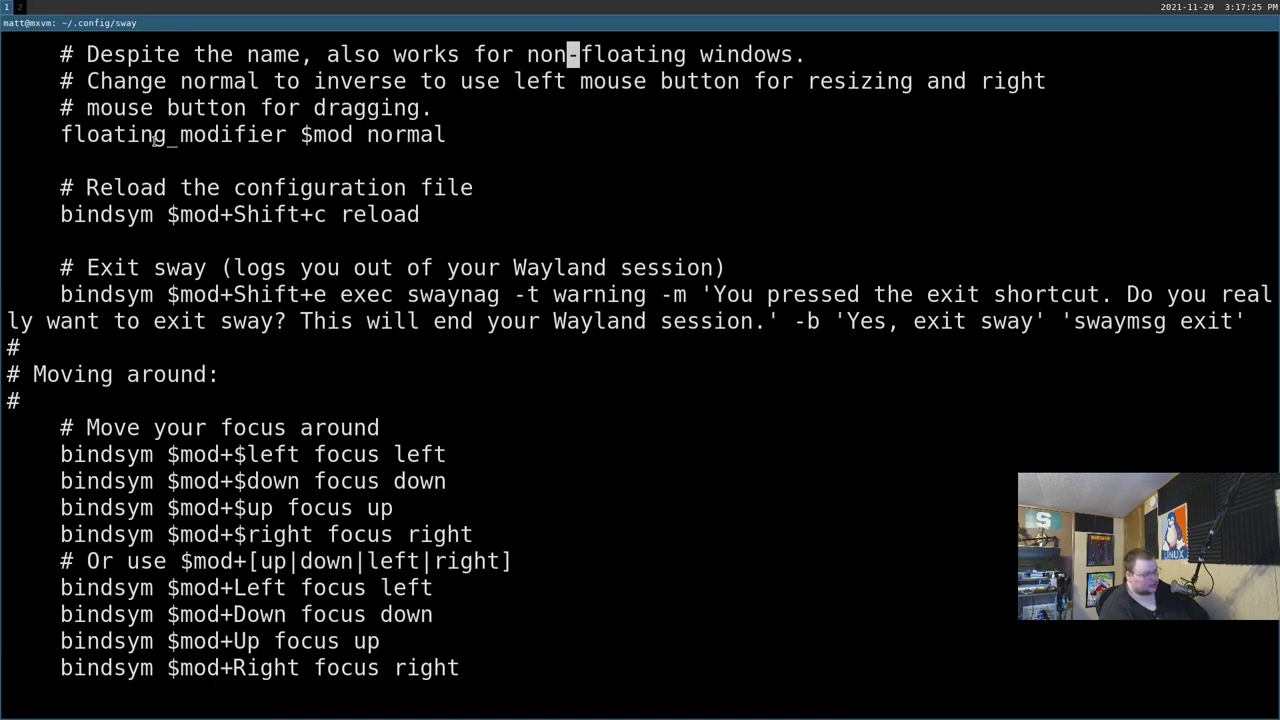
Check the wallpaper on empty workspace 3 and return to the config file on workspace 1.
key(super+2)
key(super+3)
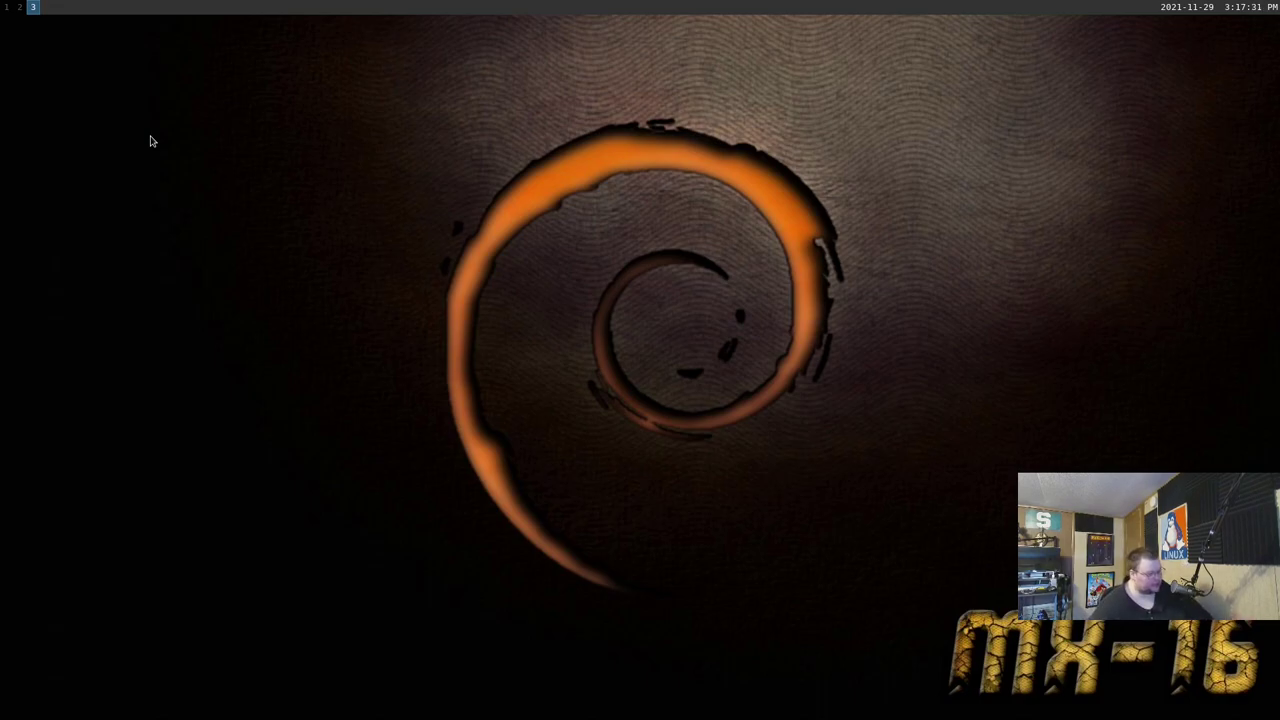
key(super+1)
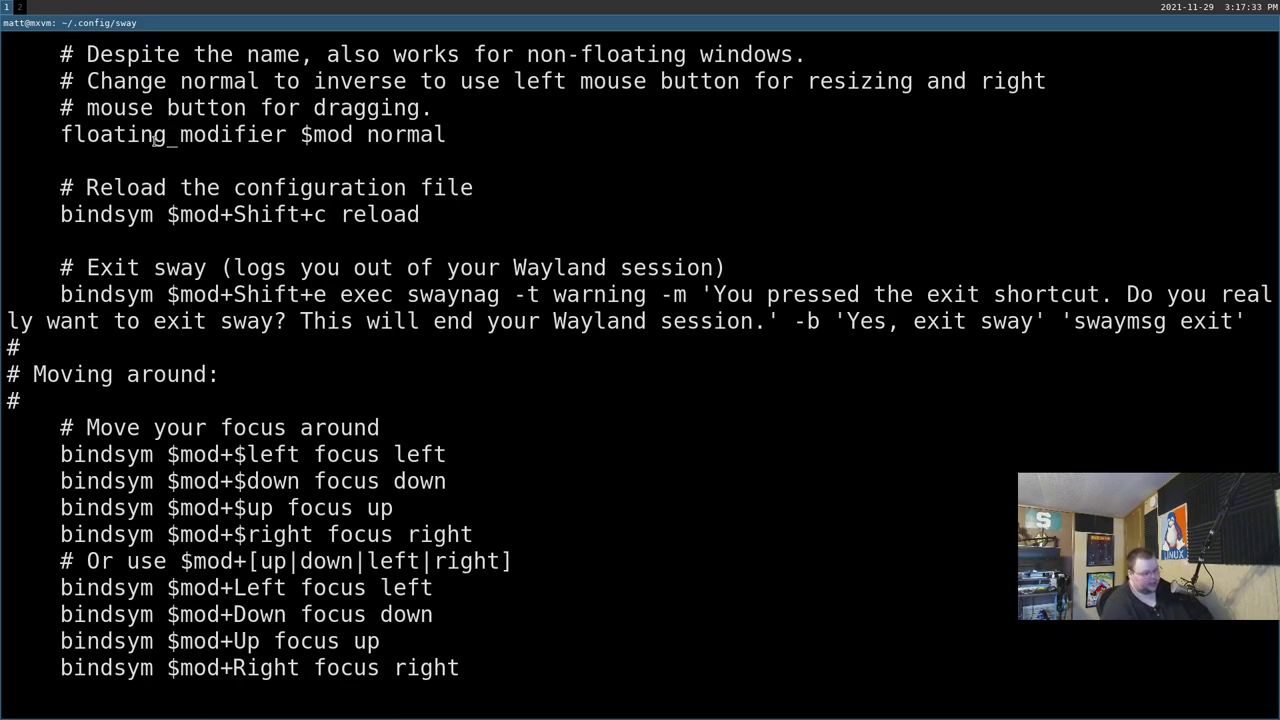
Examine the reload binding and the basic key bindings for terminal, killing windows and launcher in the config.
key(j)
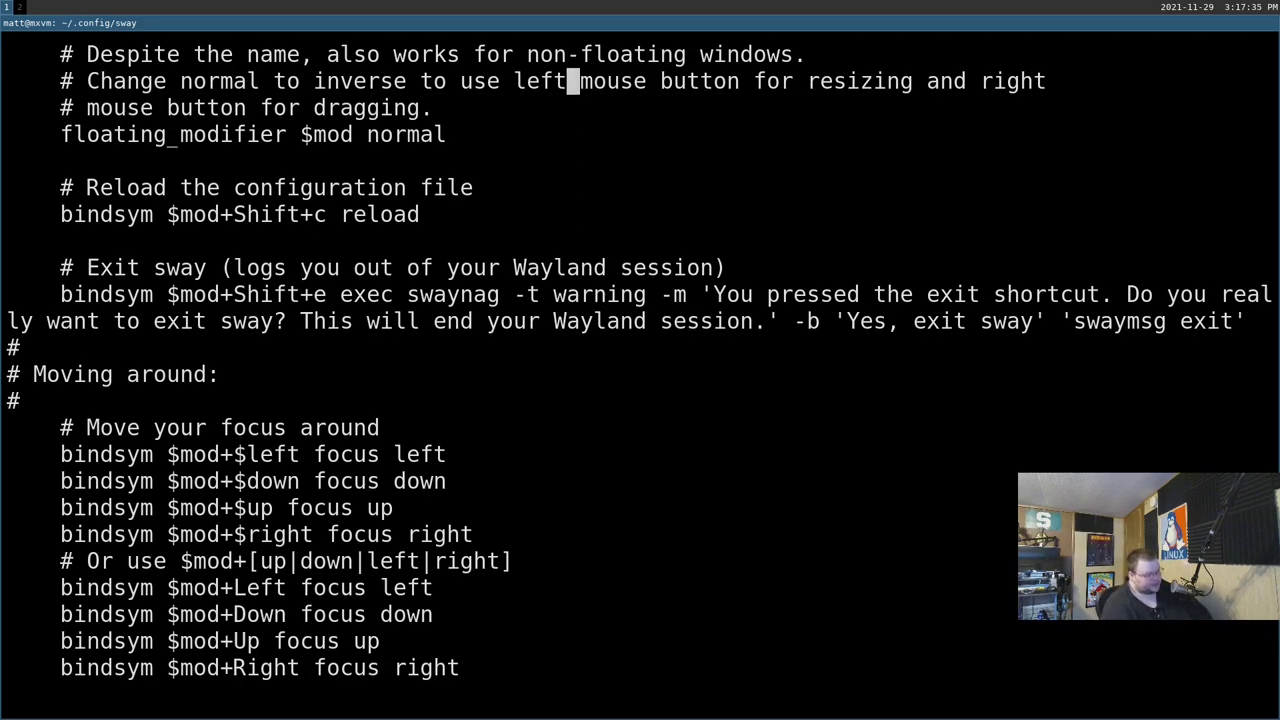
key(j)
key(j)
key(j)
key(j)
key(j)
key(j)
key(j)
key(j)
key(j)
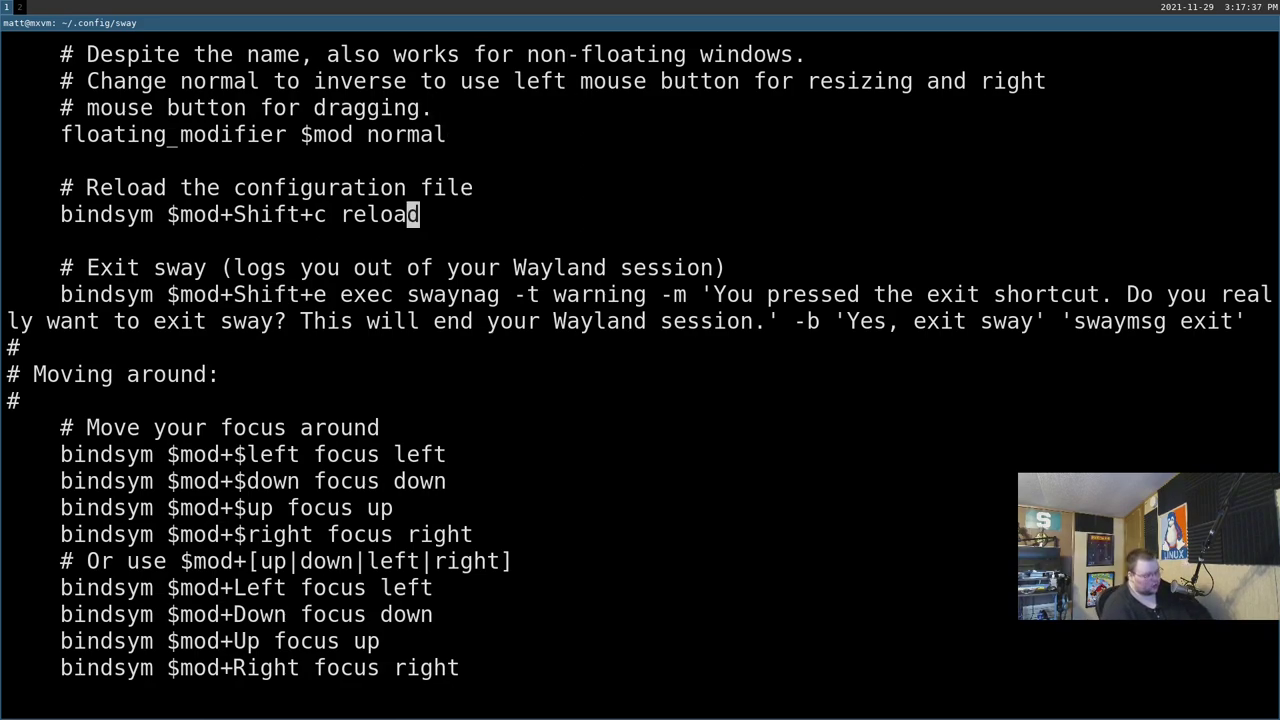
key(j)
key(k)
key(k)
key(k)
key(k)
key(k)
key(k)
key(k)
key(k)
key(k)
key(k)
key(k)
key(k)
key(k)
key(k)
key(k)
key(k)
key(k)
key(k)
key(k)
key(k)
key(k)
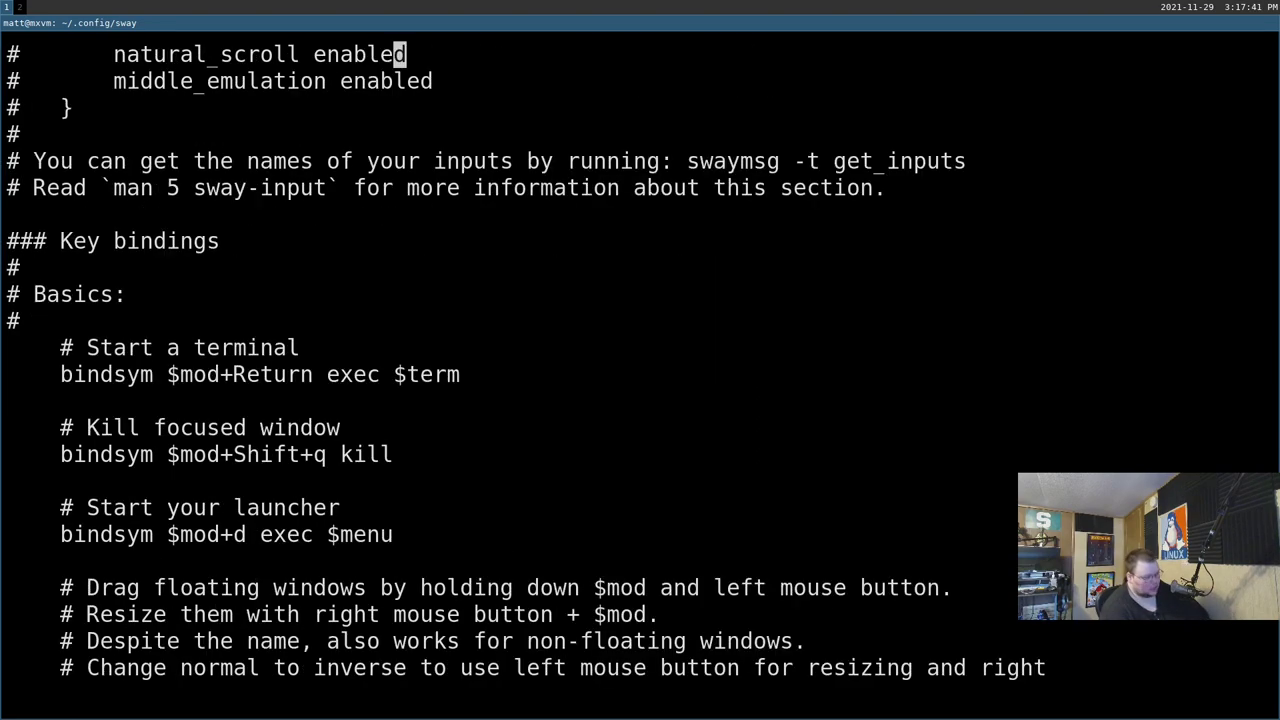
Remove Shift from the binding that kills the focused window, making it $mod+q, and save the config.
key(j)
key(j)
key(j)
key(j)
key(j)
key(j)
key(j)
key(j)
key(j)
key(j)
key(j)
key(j)
key(j)
key(j)
key(j)
key(j)
key(j)
key(j)
key(j)
key(k)
key(k)
key(k)
key(k)
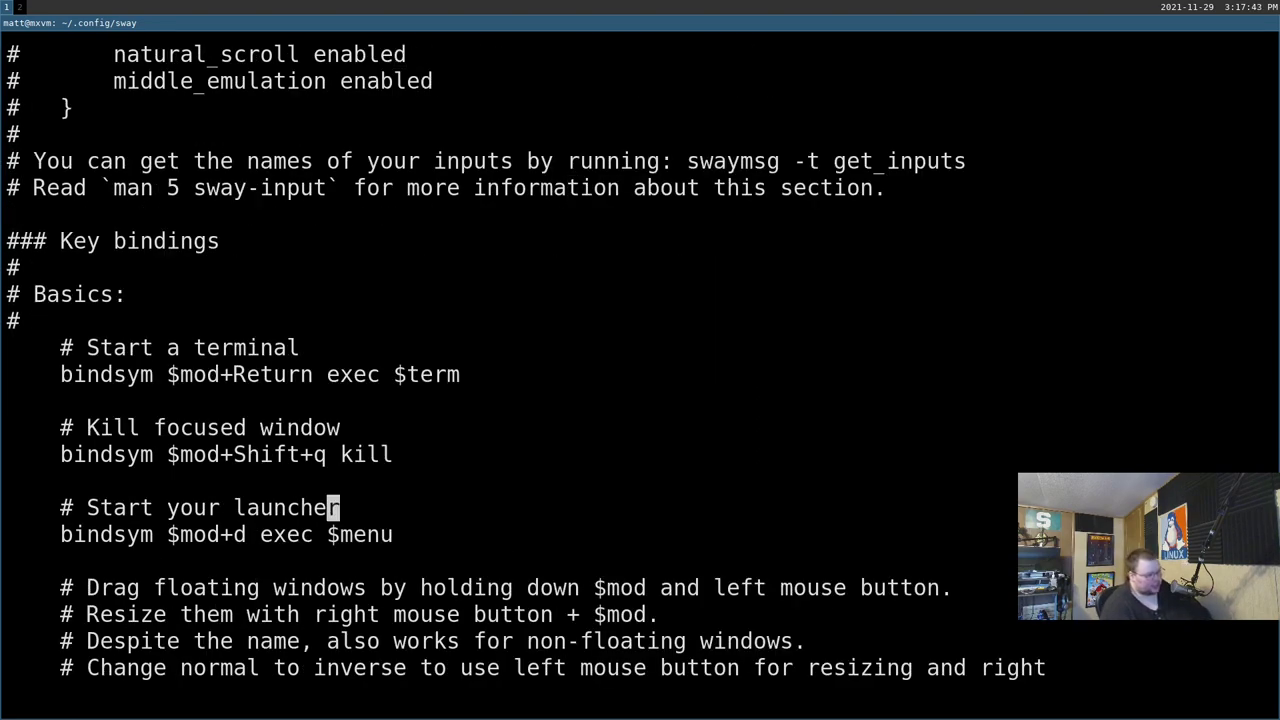
key(h)
key(h)
key(h)
key(h)
key(h)
key(h)
key(h)
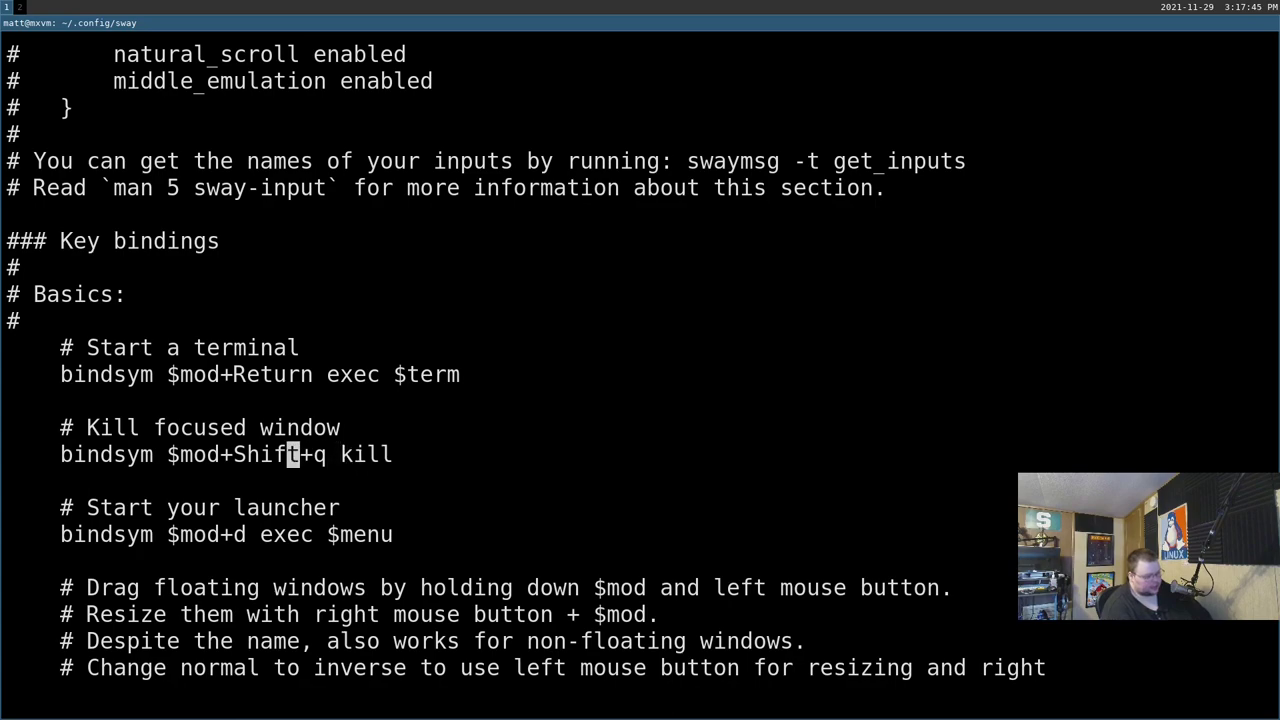
key(i)
key(BackSpace)
key(BackSpace)
key(BackSpace)
key(BackSpace)
key(BackSpace)
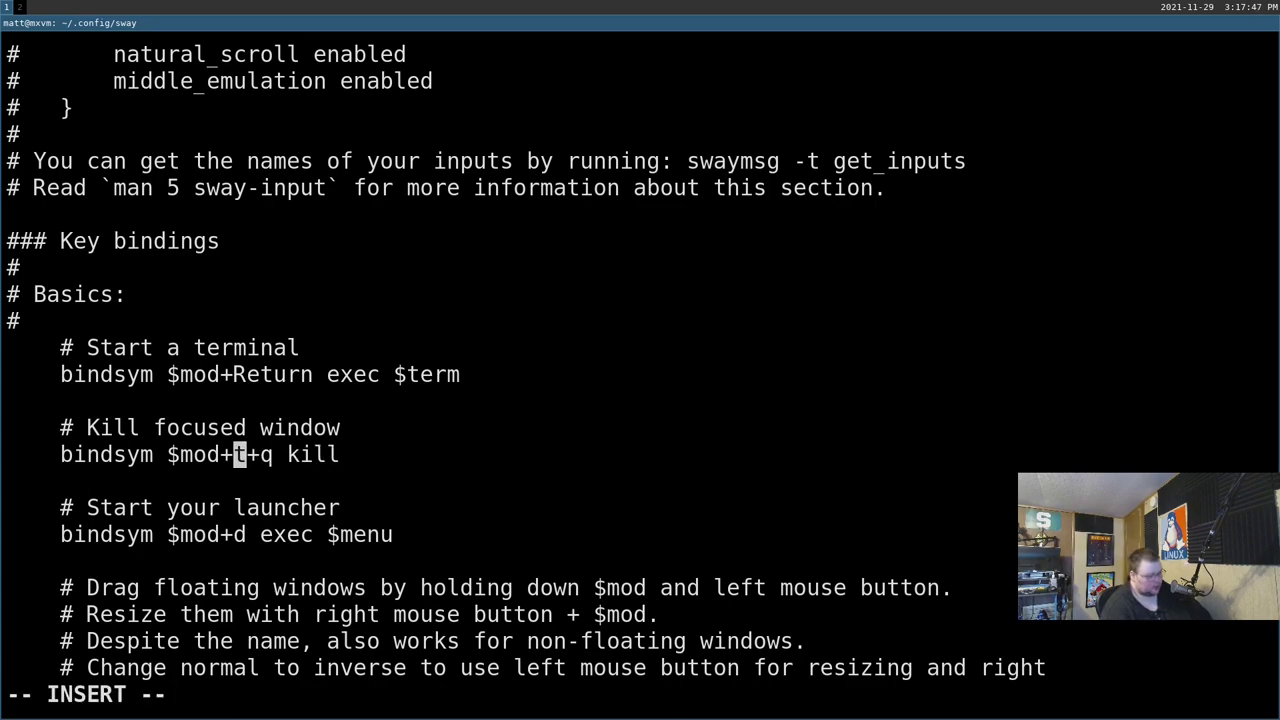
key(Delete)
key(Escape)
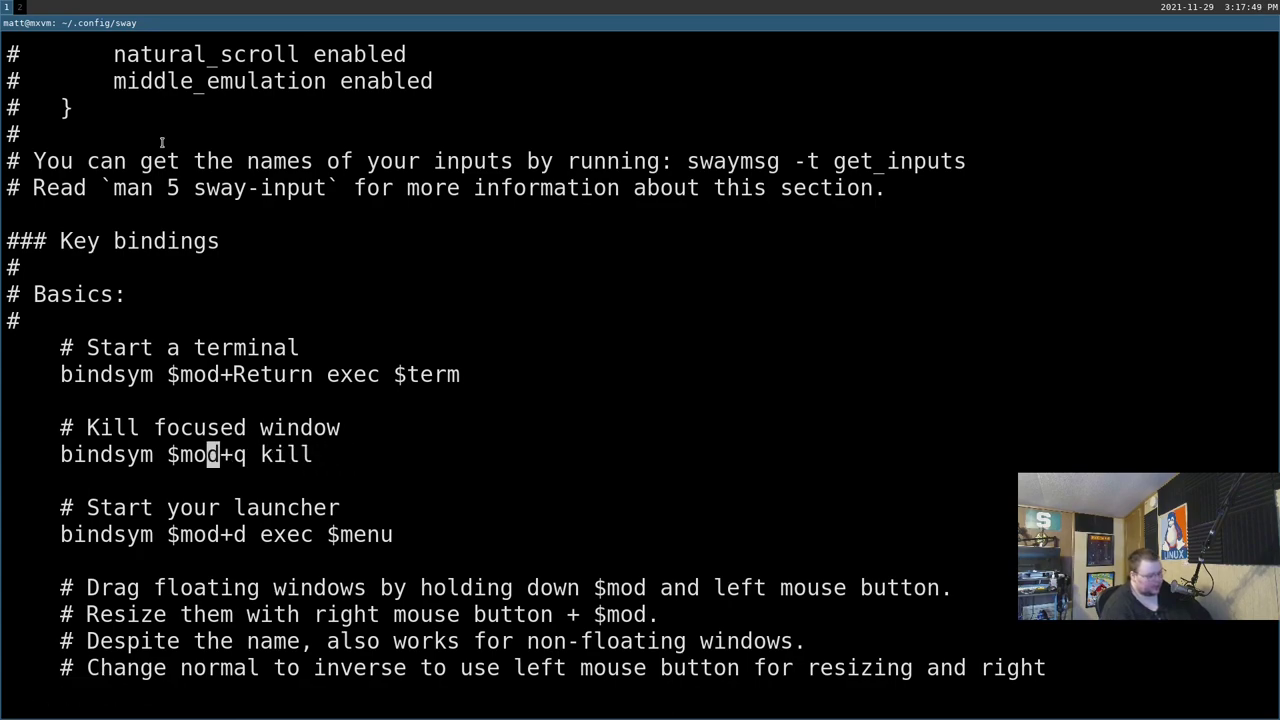
text(:w)
key(Return)
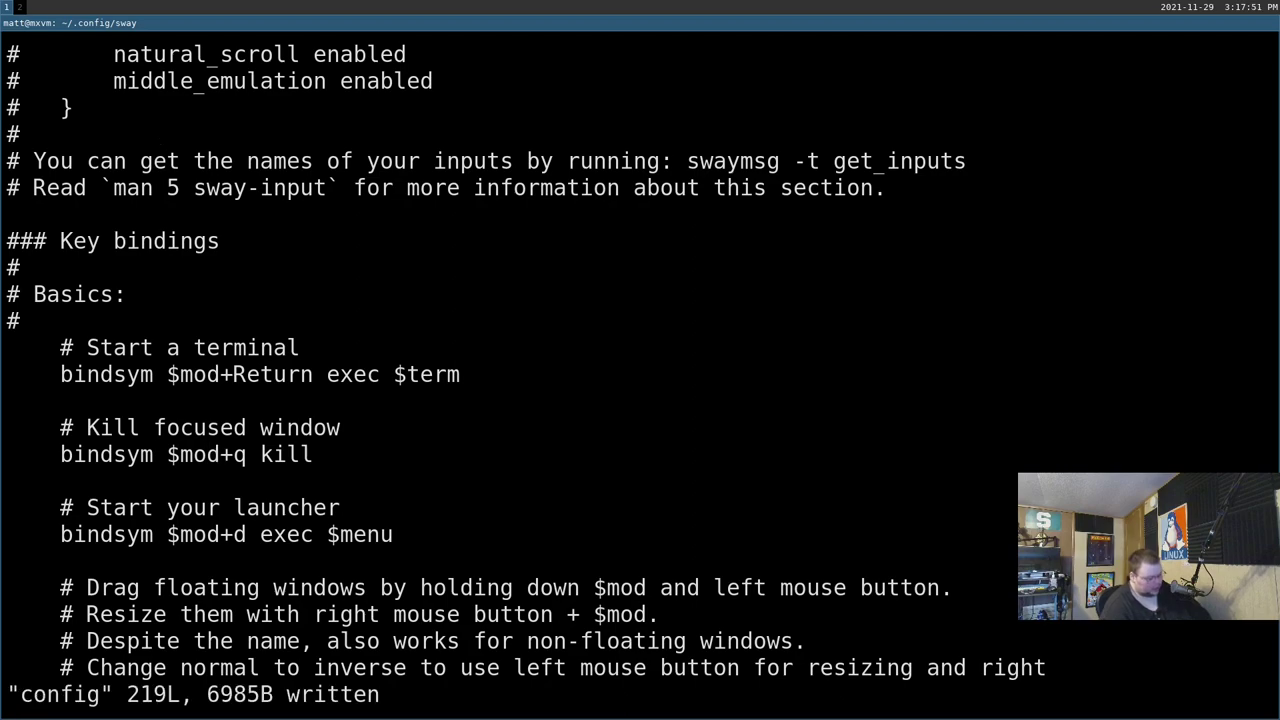
Reload the Sway configuration and test the new kill binding on this window, reopening the config in a fresh terminal.
key(super+shift+c)
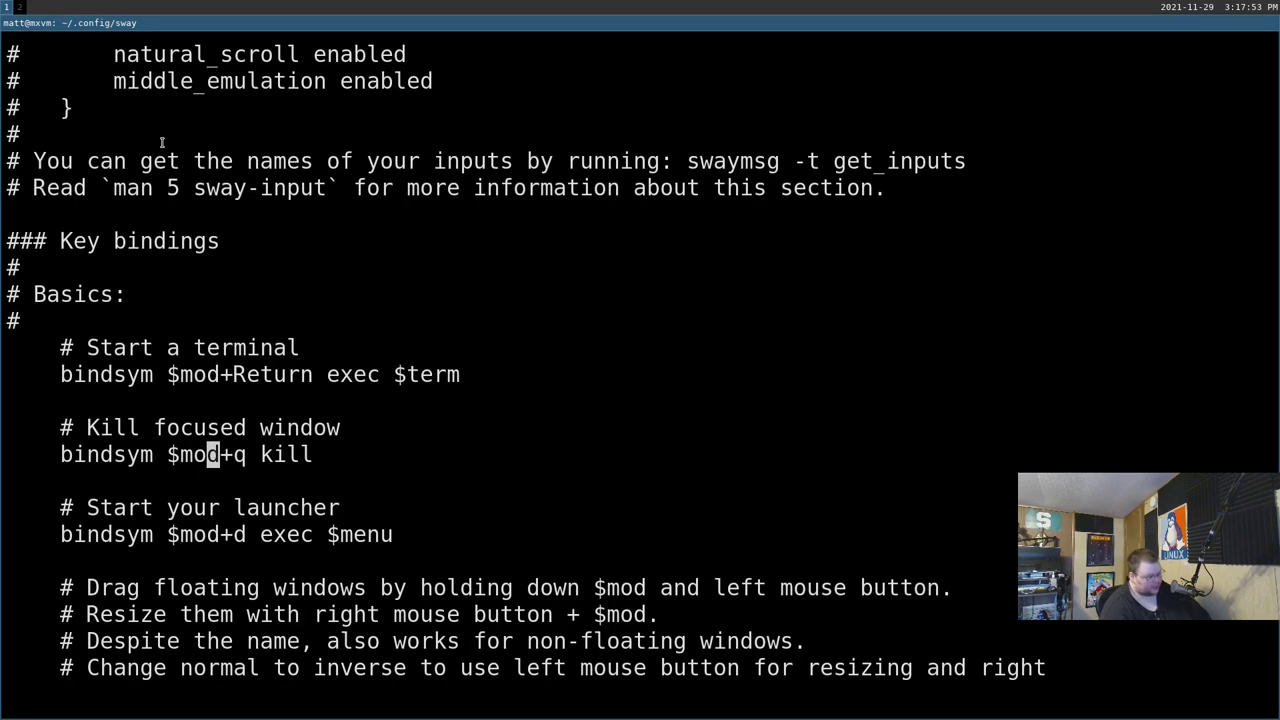
key(super+q)
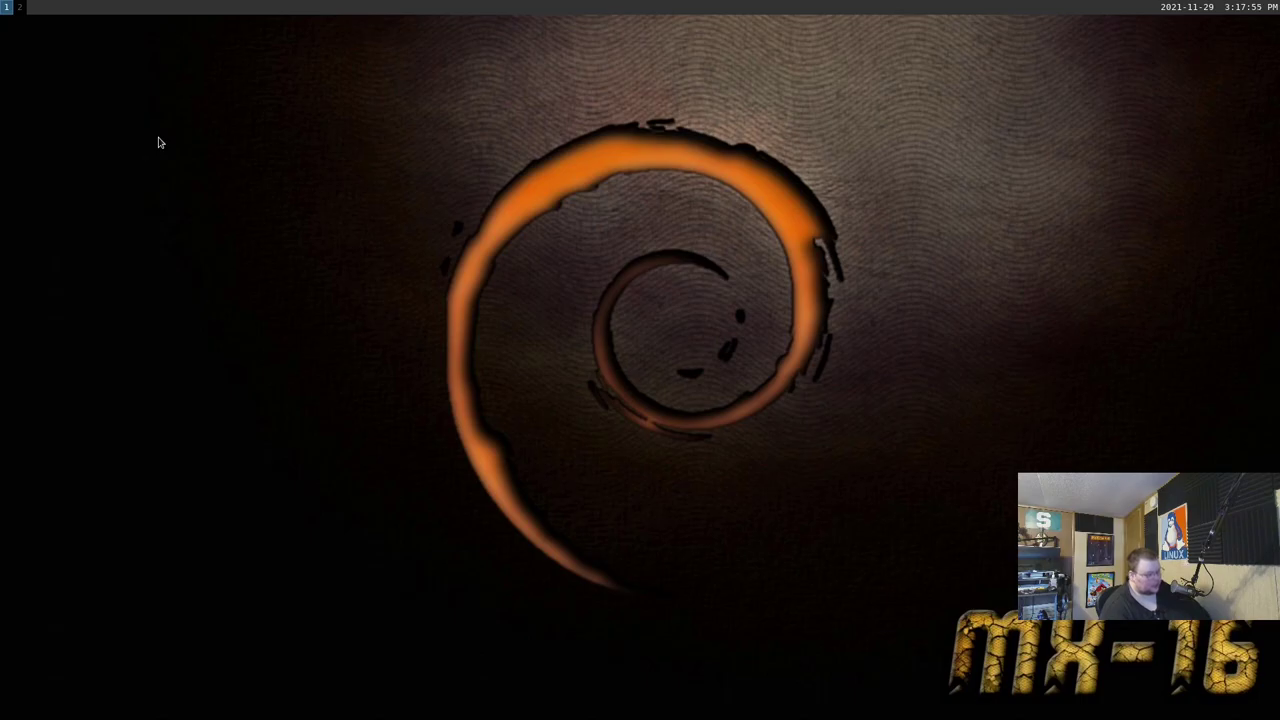
key(super+Return)
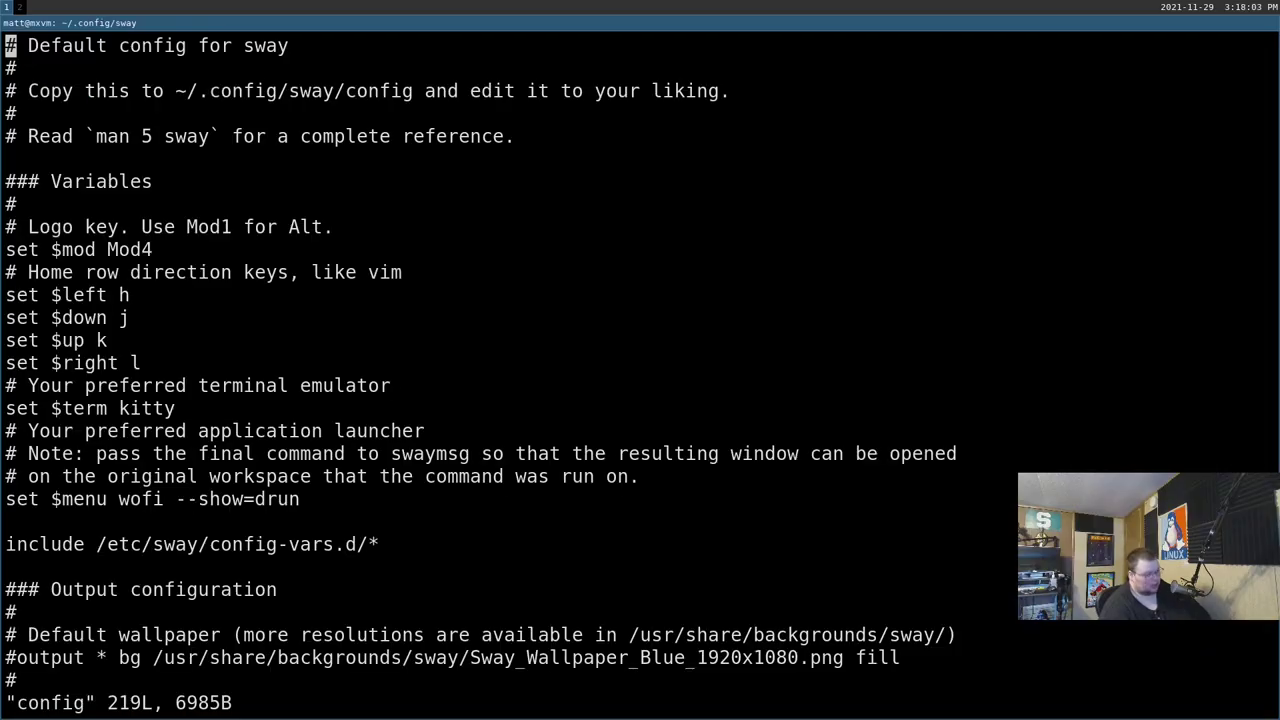
Examine the config's Variables section, covering the $mod key, the home row direction keys and the preferred terminal.
key(j)
key(j)
key(j)
key(j)
key(j)
key(j)
key(j)
key(j)
key(j)
key(j)
key(j)
key(j)
key(j)
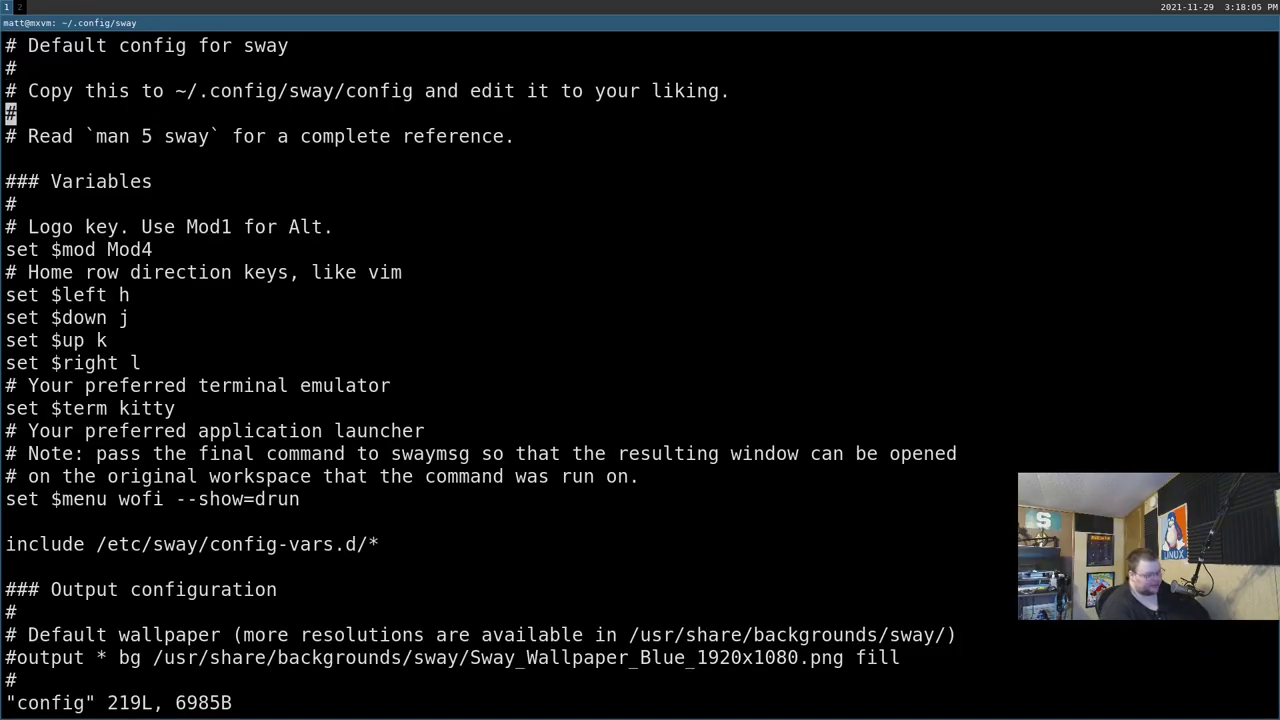
key(k)
key(k)
key(k)
key(j)
key(j)
key(j)
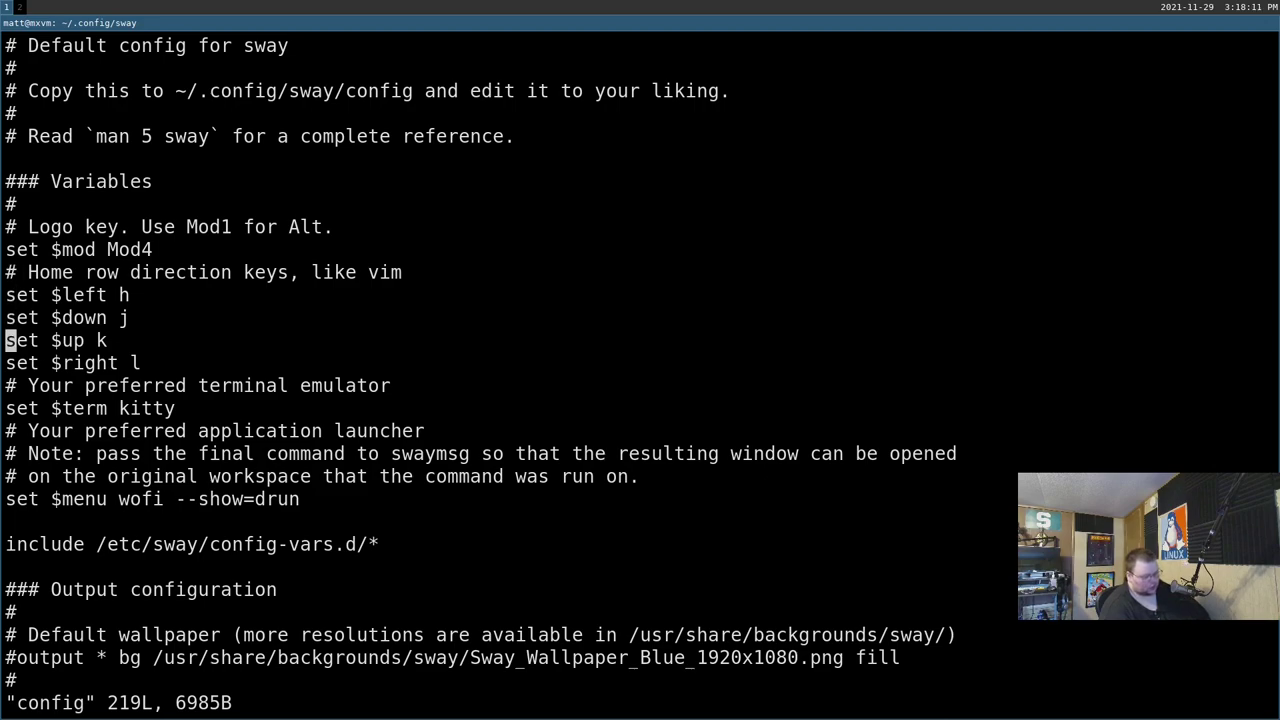
key(k)
key(k)
key(j)
key(j)
key(j)
key(j)
key(j)
key(j)
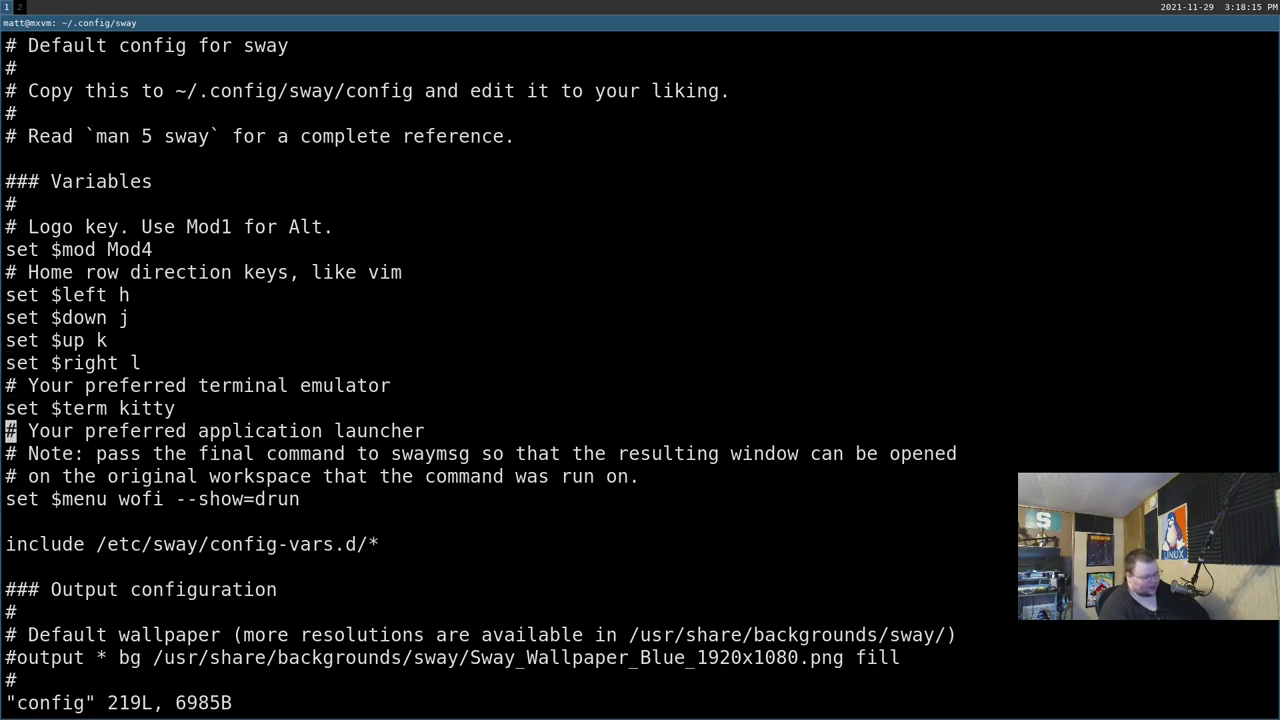
Look down through the config to the Moving around section and examine the bindings that move focus between windows.
key(j)
key(j)
key(j)
key(j)
key(j)
key(j)
key(j)
key(j)
key(j)
key(j)
key(j)
key(j)
key(j)
key(j)
key(j)
key(j)
key(j)
key(j)
key(j)
key(j)
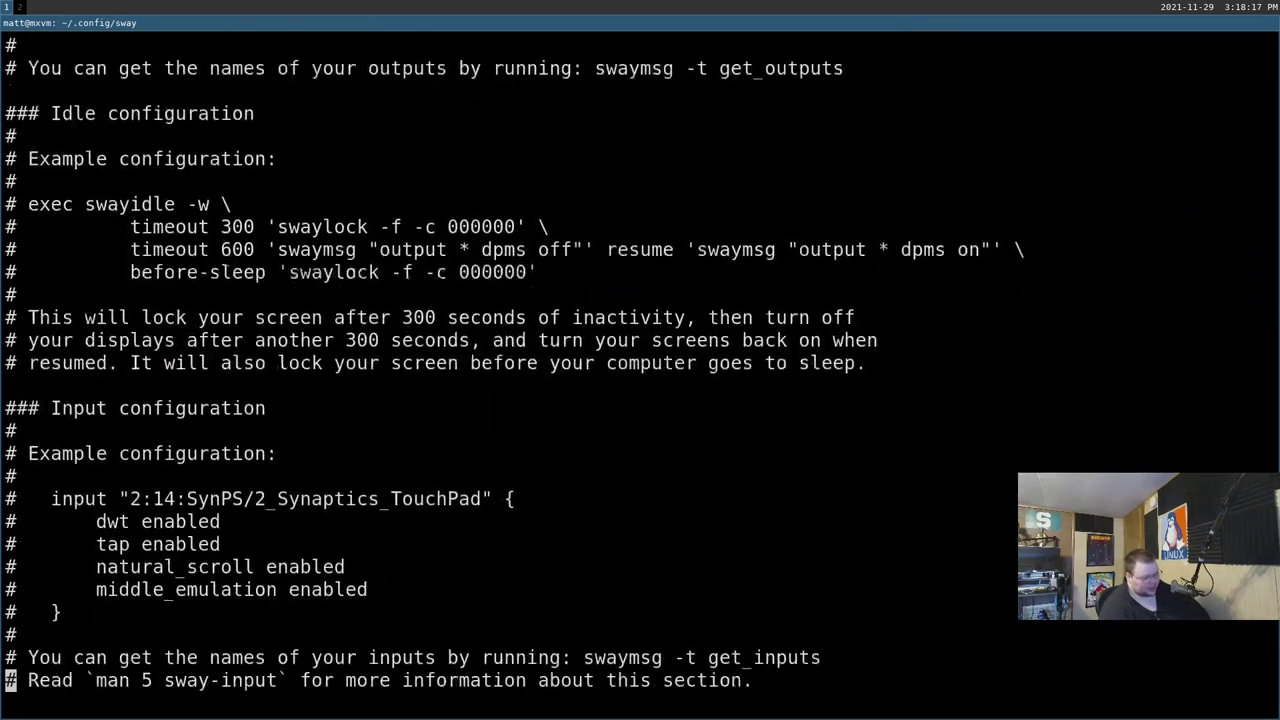
key(j)
key(j)
key(j)
key(j)
key(j)
key(j)
key(j)
key(j)
key(j)
key(j)
key(j)
key(j)
key(j)
key(j)
key(j)
key(j)
key(j)
key(j)
key(j)
key(j)
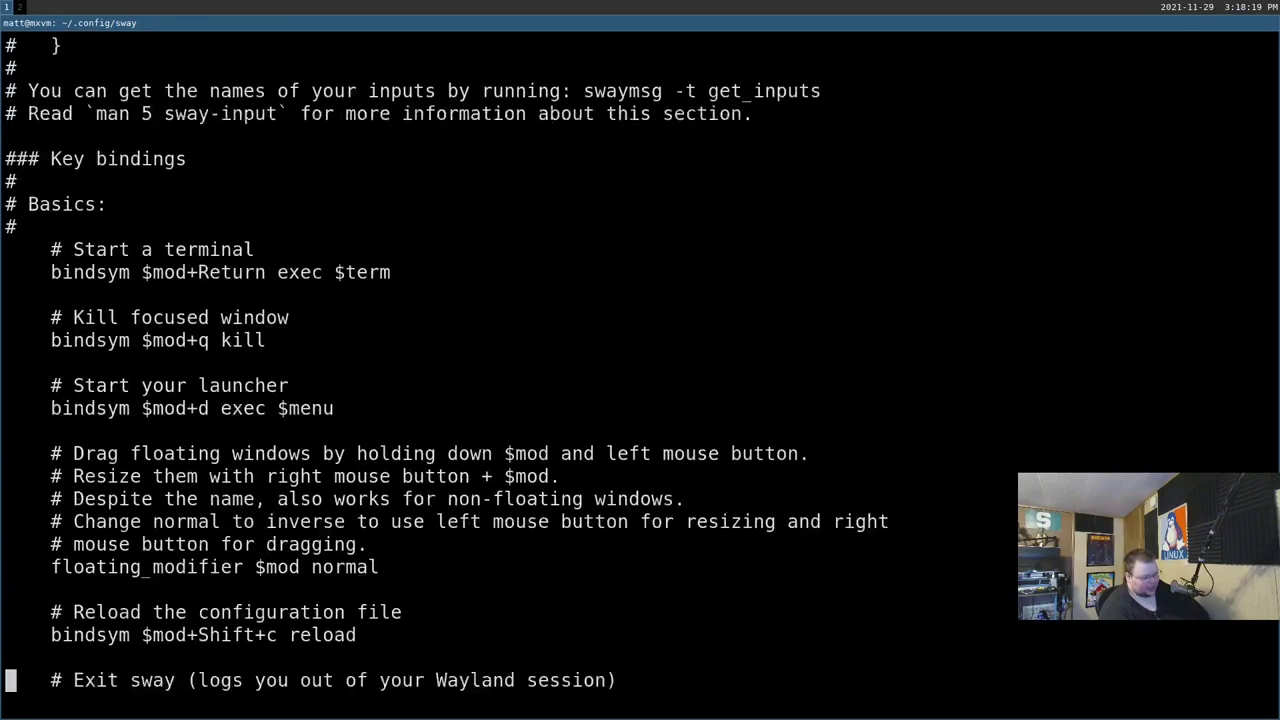
key(j)
key(j)
key(j)
key(j)
key(j)
key(j)
key(j)
key(j)
key(j)
key(j)
key(j)
key(j)
key(j)
key(j)
key(j)
key(j)
key(k)
key(k)
key(k)
key(k)
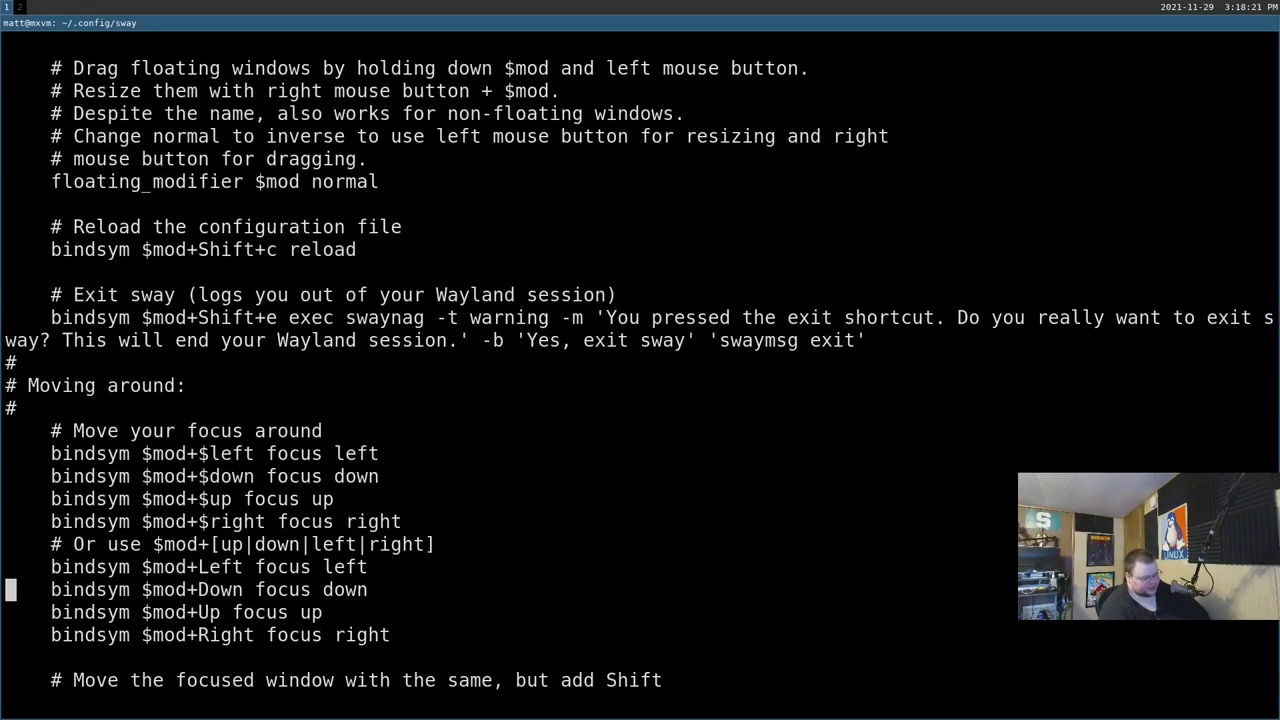
key(k)
key(k)
key(k)
key(k)
key(k)
key(k)
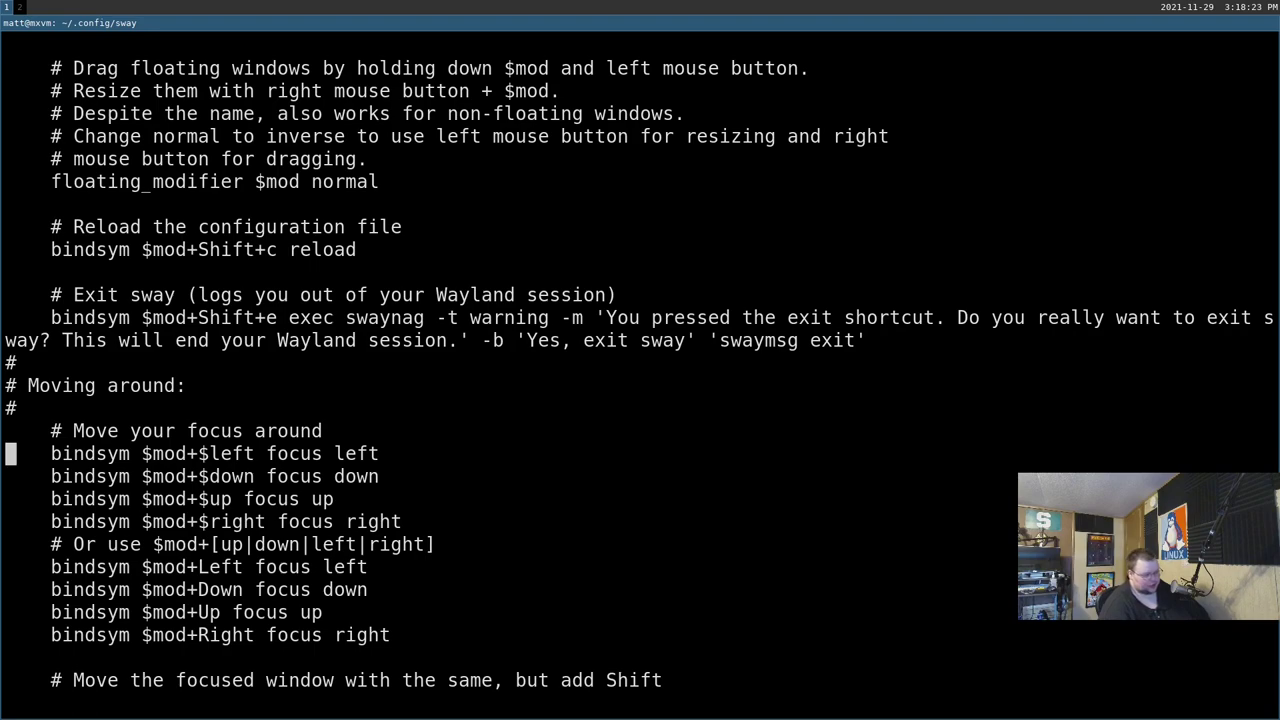
key(k)
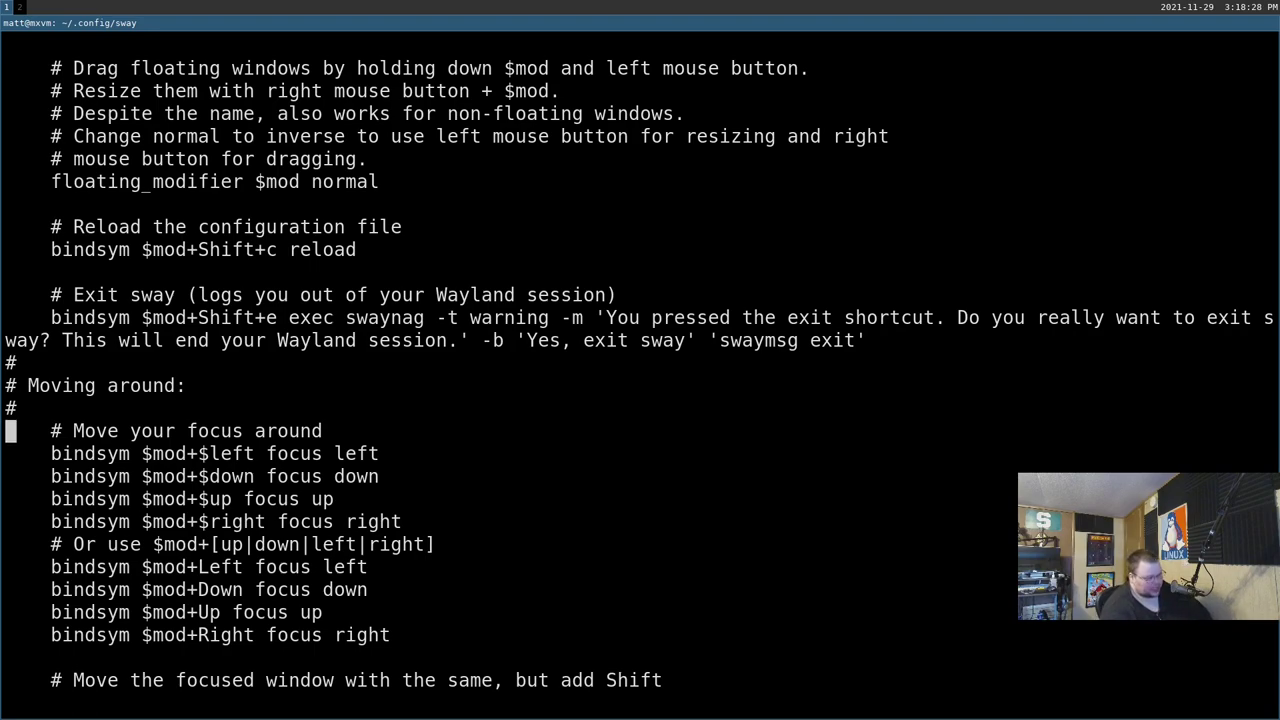
Look back up through the config past the key binding basics and examine the Output configuration section.
key(k)
key(k)
key(k)
key(k)
key(k)
key(k)
key(k)
key(k)
key(k)
key(k)
key(k)
key(k)
key(k)
key(k)
key(k)
key(k)
key(k)
key(k)
key(k)
key(k)
key(k)
key(k)
key(k)
key(k)
key(k)
key(k)
key(k)
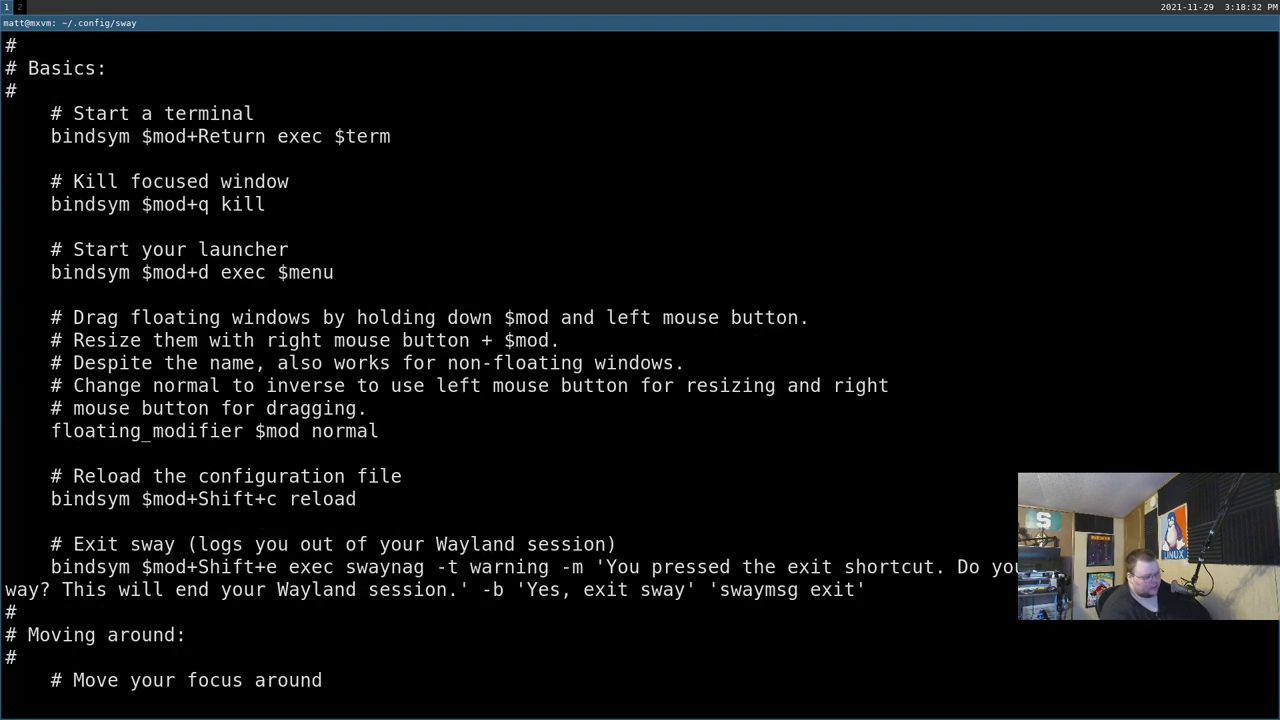
key(k)
key(k)
key(k)
key(k)
key(k)
key(k)
key(k)
key(k)
key(k)
key(k)
key(k)
key(k)
key(k)
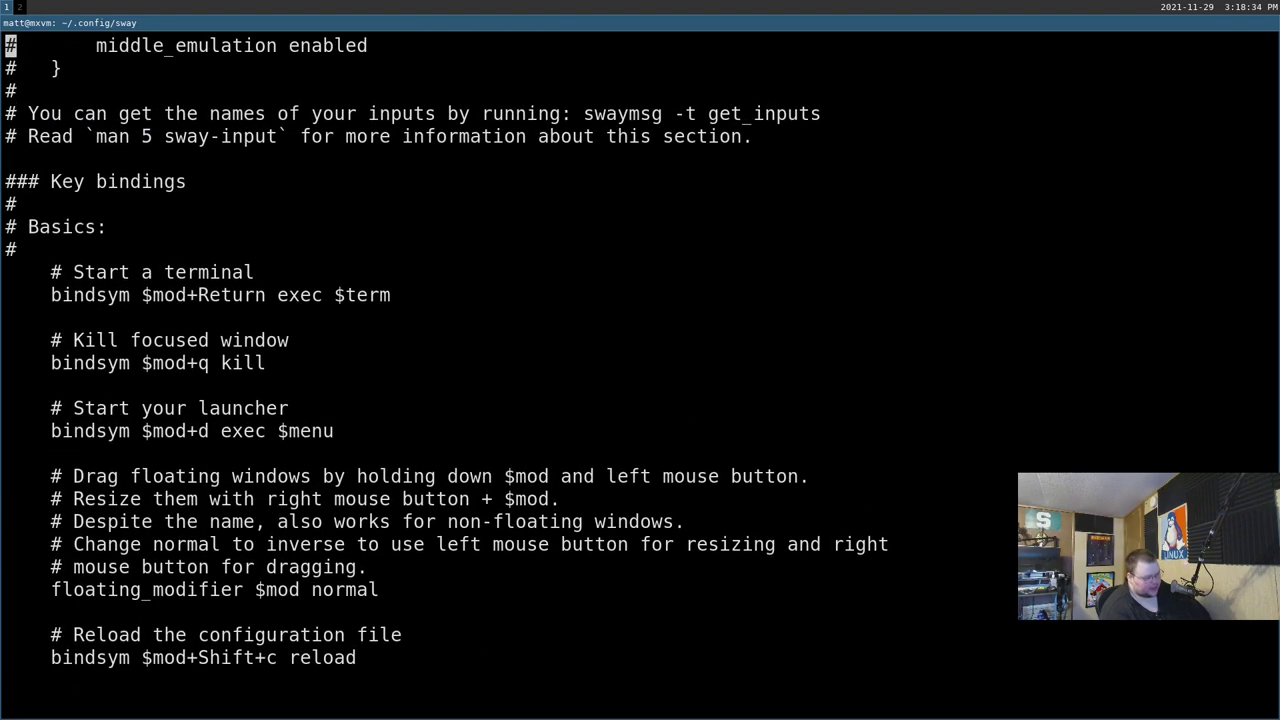
key(k)
key(k)
key(k)
key(k)
key(k)
key(k)
key(k)
key(k)
key(k)
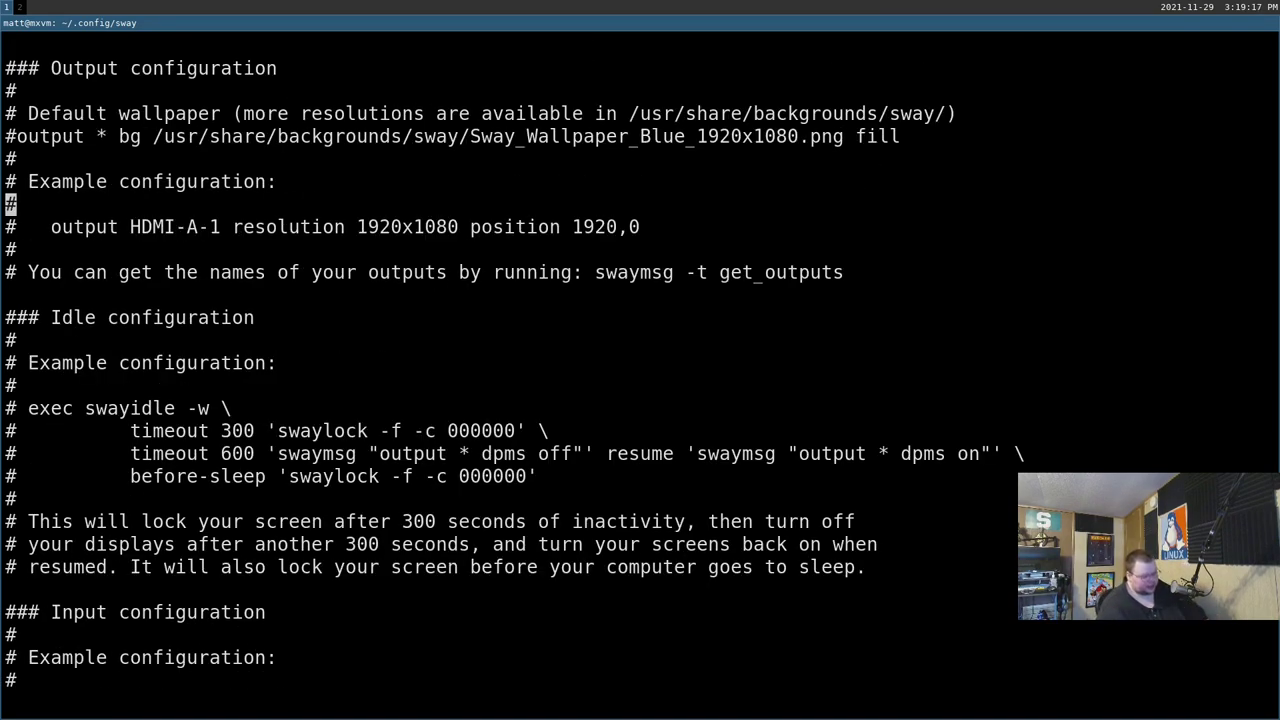
Uncomment the example HDMI-A-1 output line and begin a second line below it reading "output Display-Port1".
click(10, 227)
key(x)
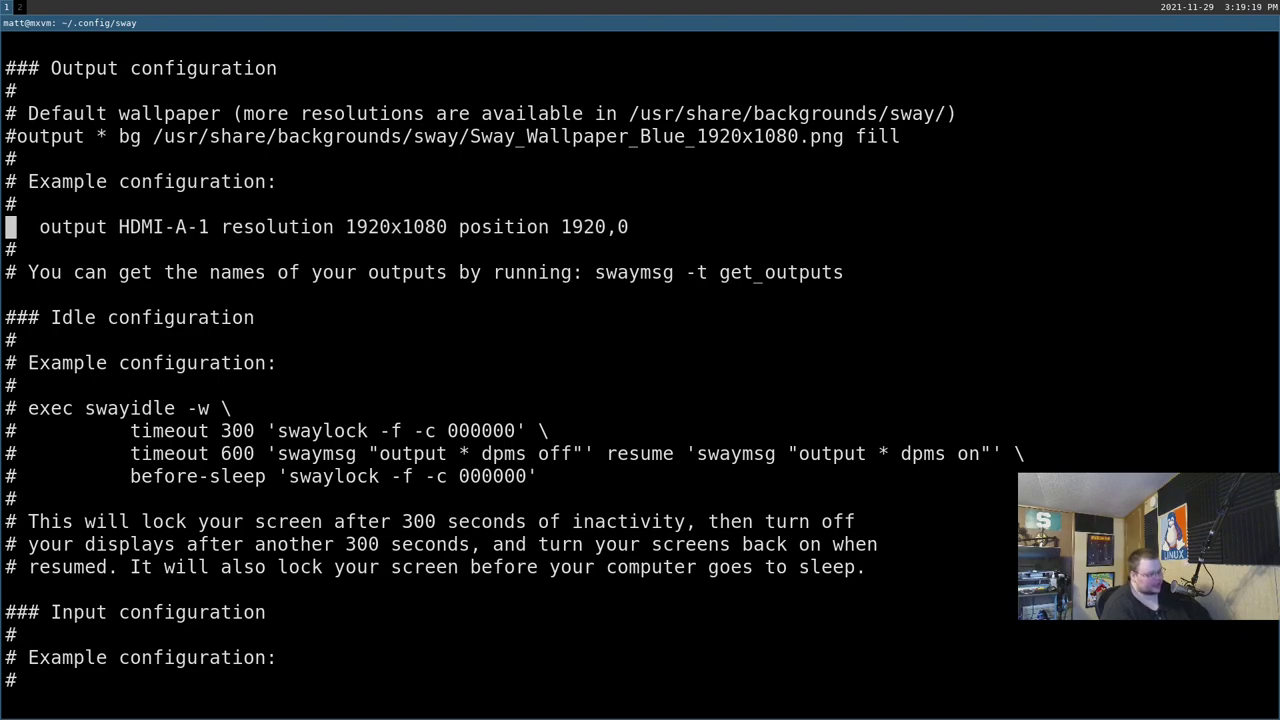
click(10, 249)
text(i   outp)
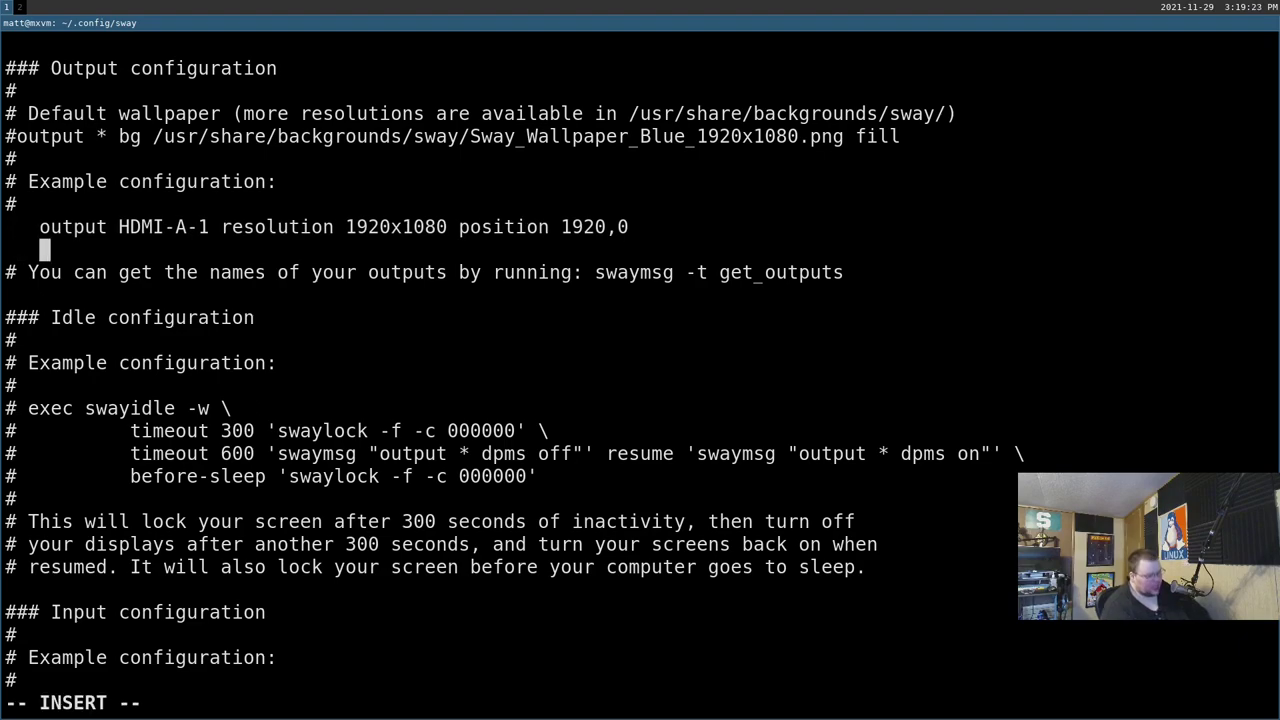
text(ut Dp)
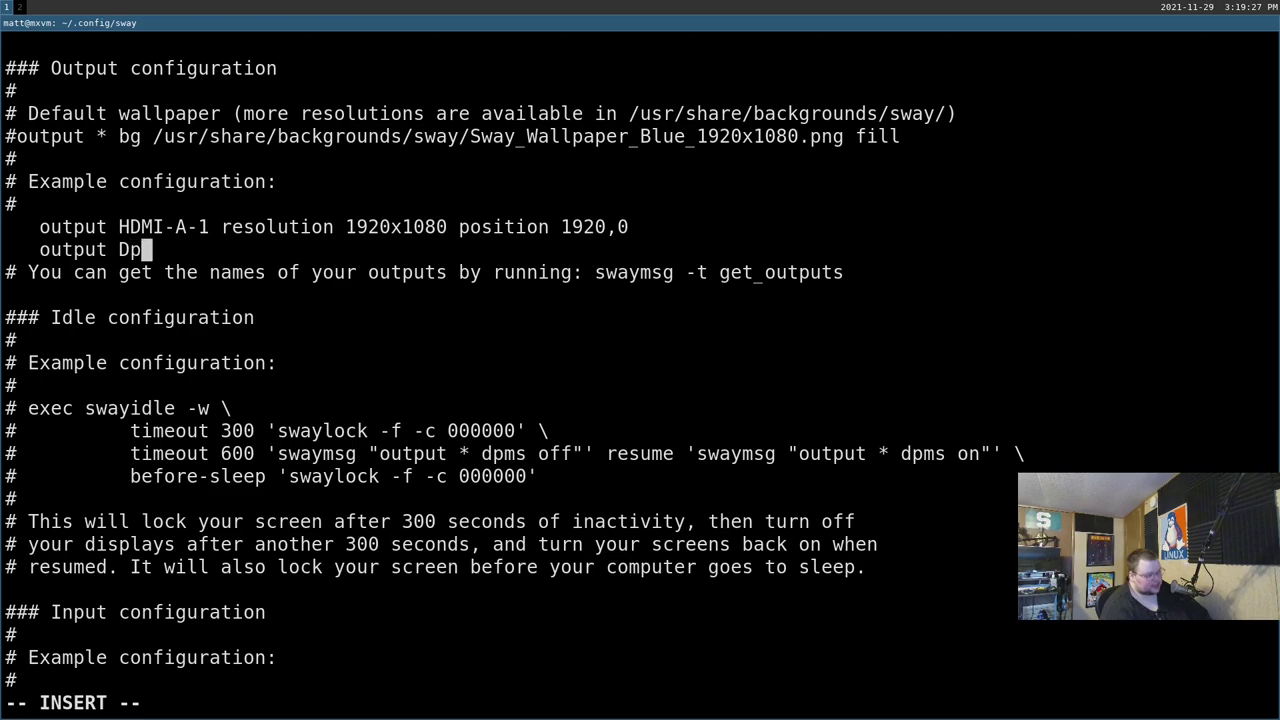
key(BackSpace)
text(is)
key(BackSpace)
key(BackSpace)
text(isplay)
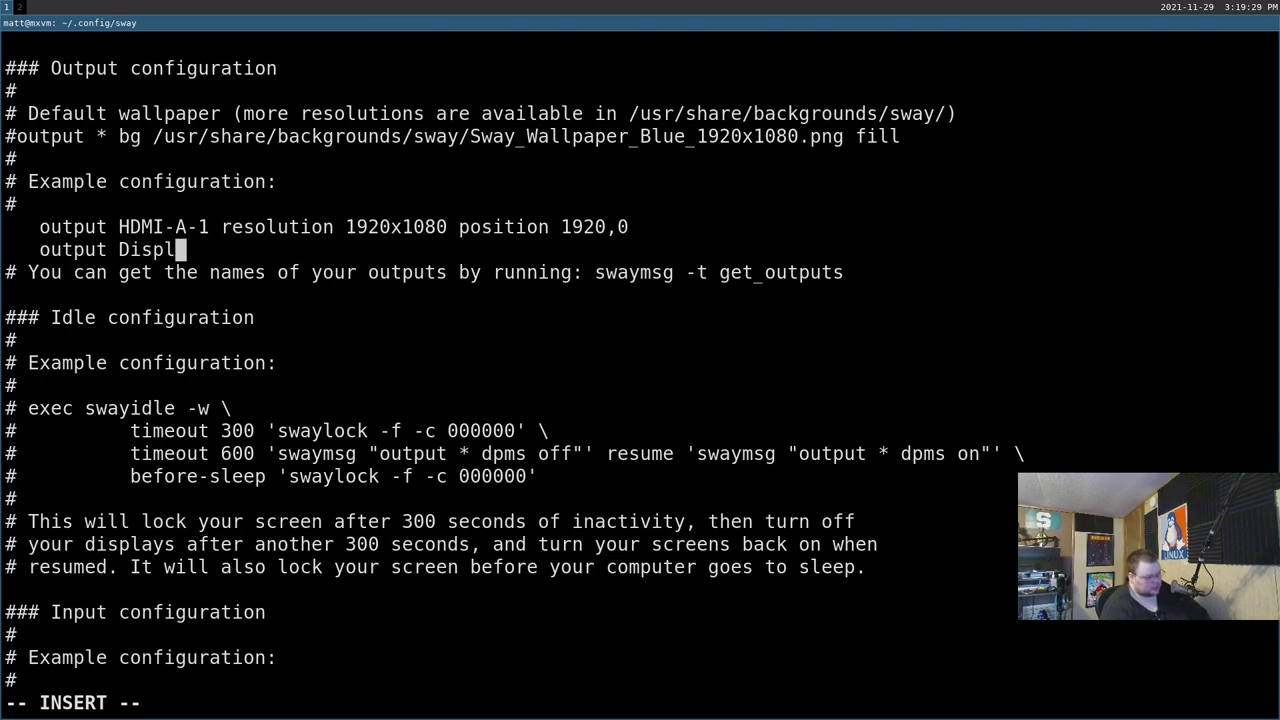
text(-Port1)
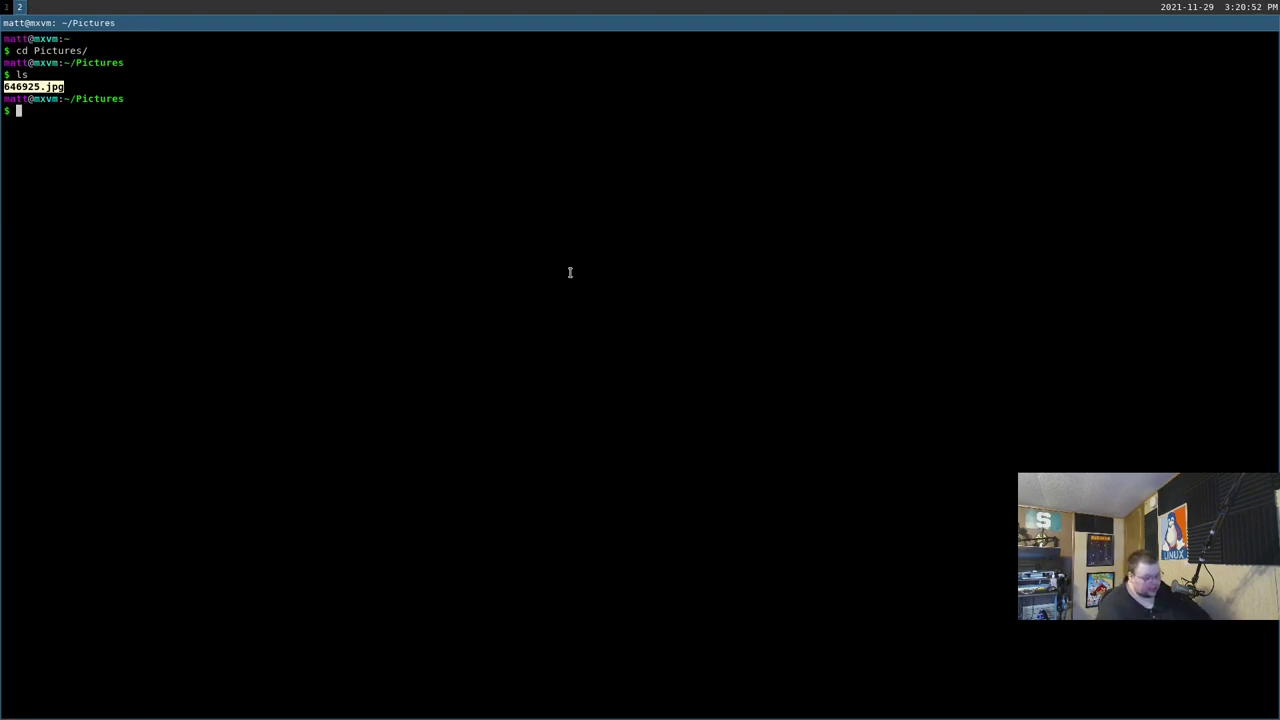
On workspace 2, enlarge the terminal text, return to the home directory and clear the screen.
key(ctrl+plus)
key(ctrl+plus)
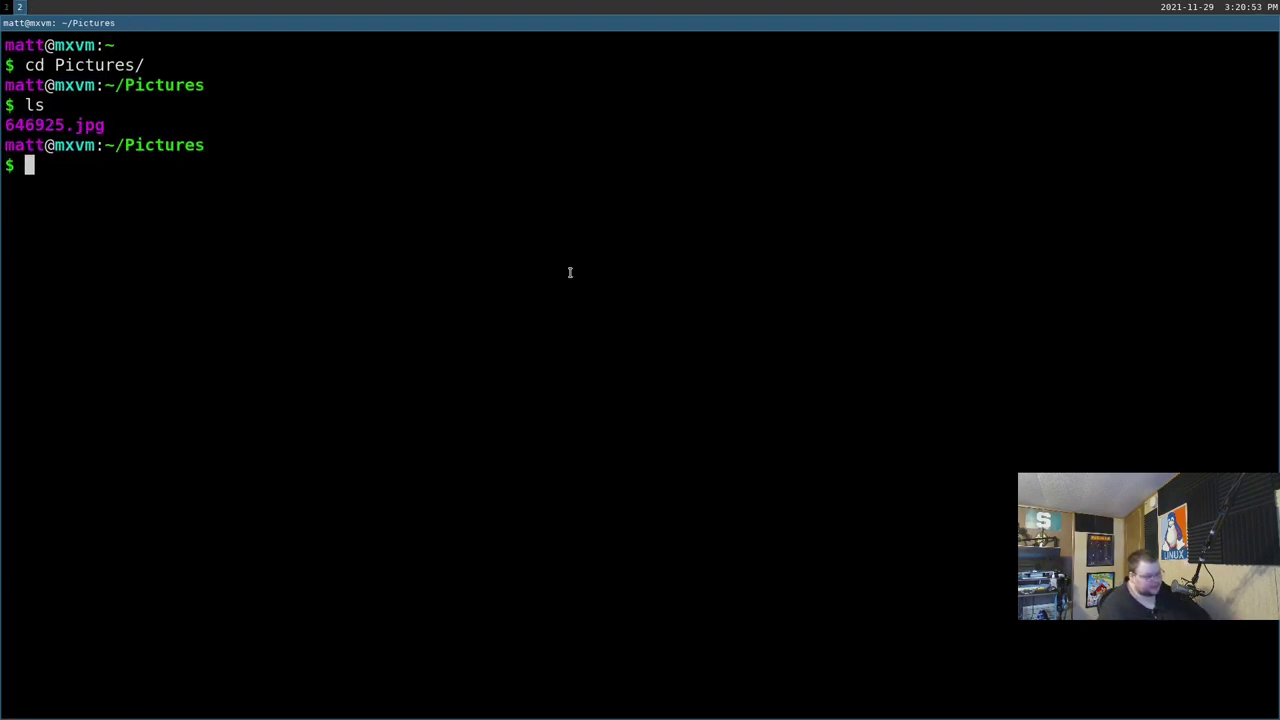
text(cd)
key(Return)
key(ctrl+l)
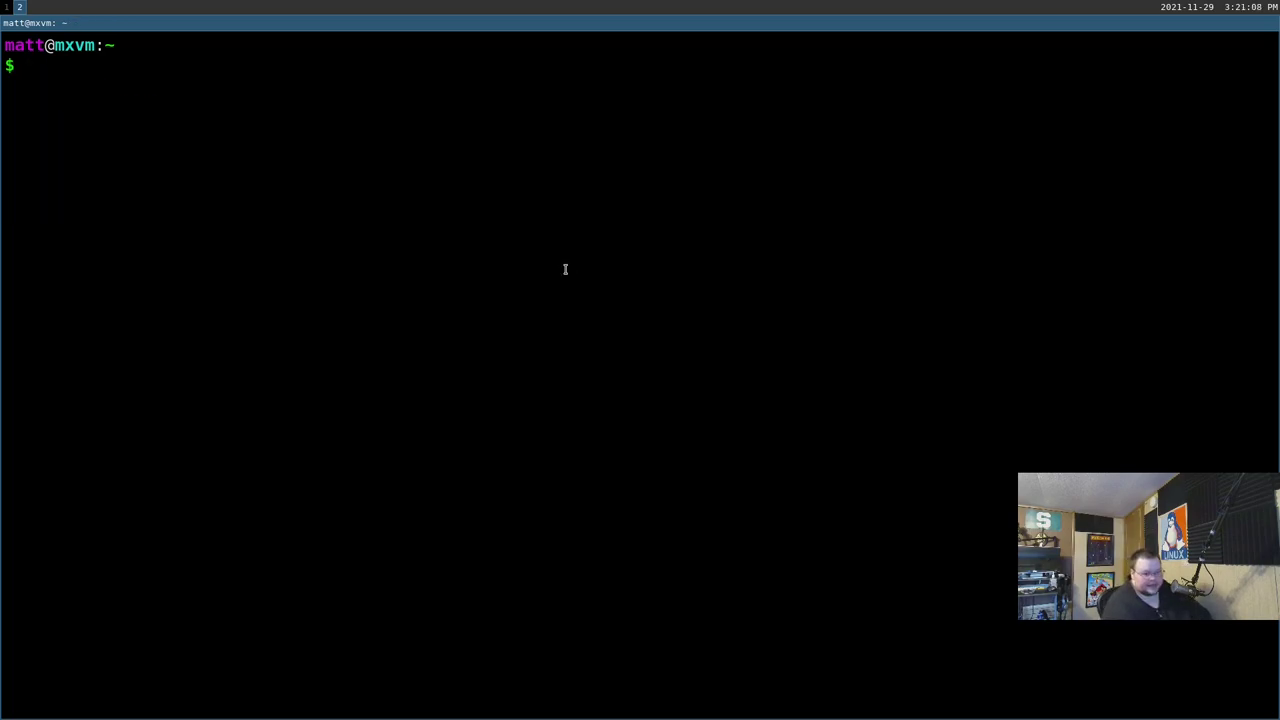
Run swaymsg -t get_outputs and examine the output name, current mode and position at the start of its listing.
text(swaayms)
key(BackSpace)
key(BackSpace)
key(BackSpace)
key(BackSpace)
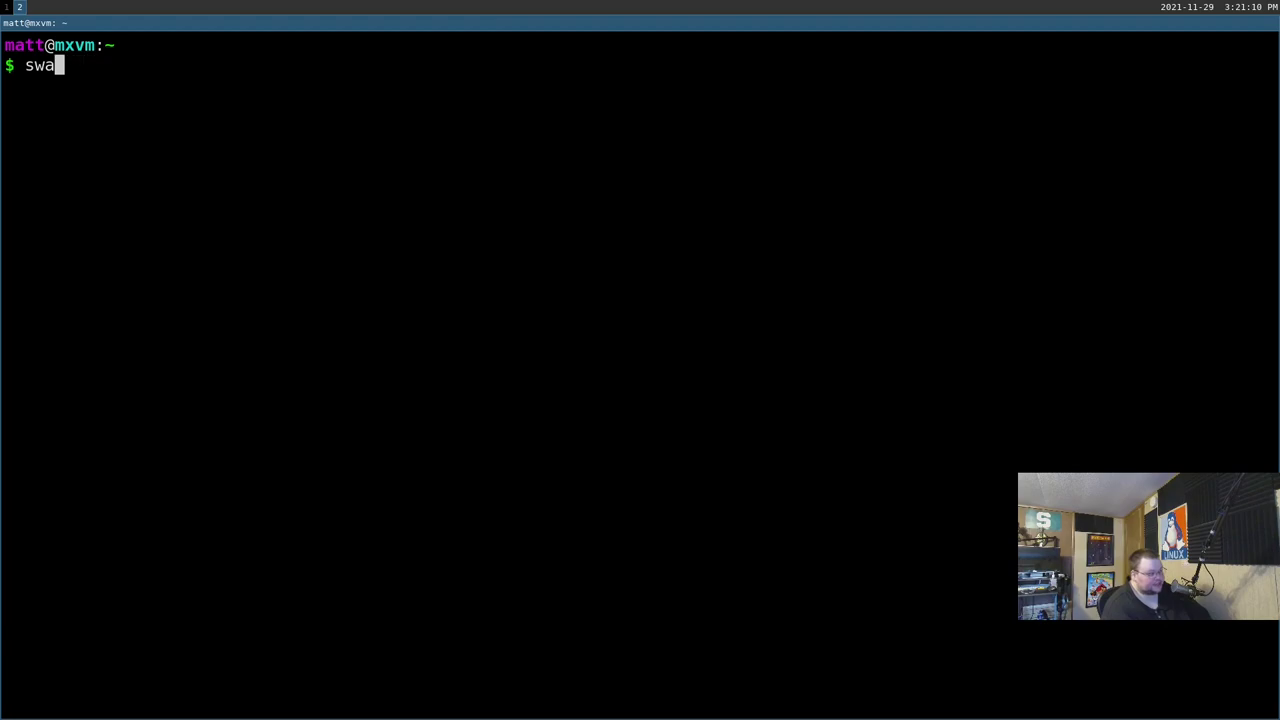
text(ysmg)
key(BackSpace)
key(BackSpace)
key(BackSpace)
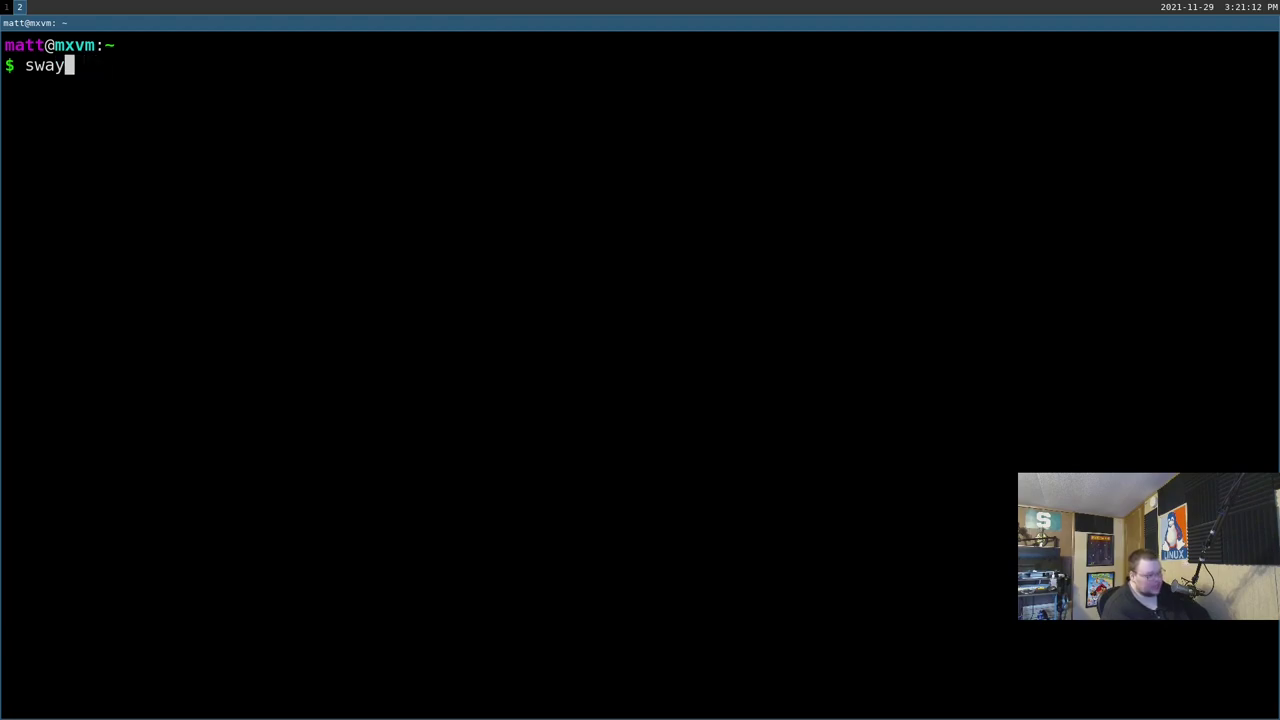
text(msg -t get)
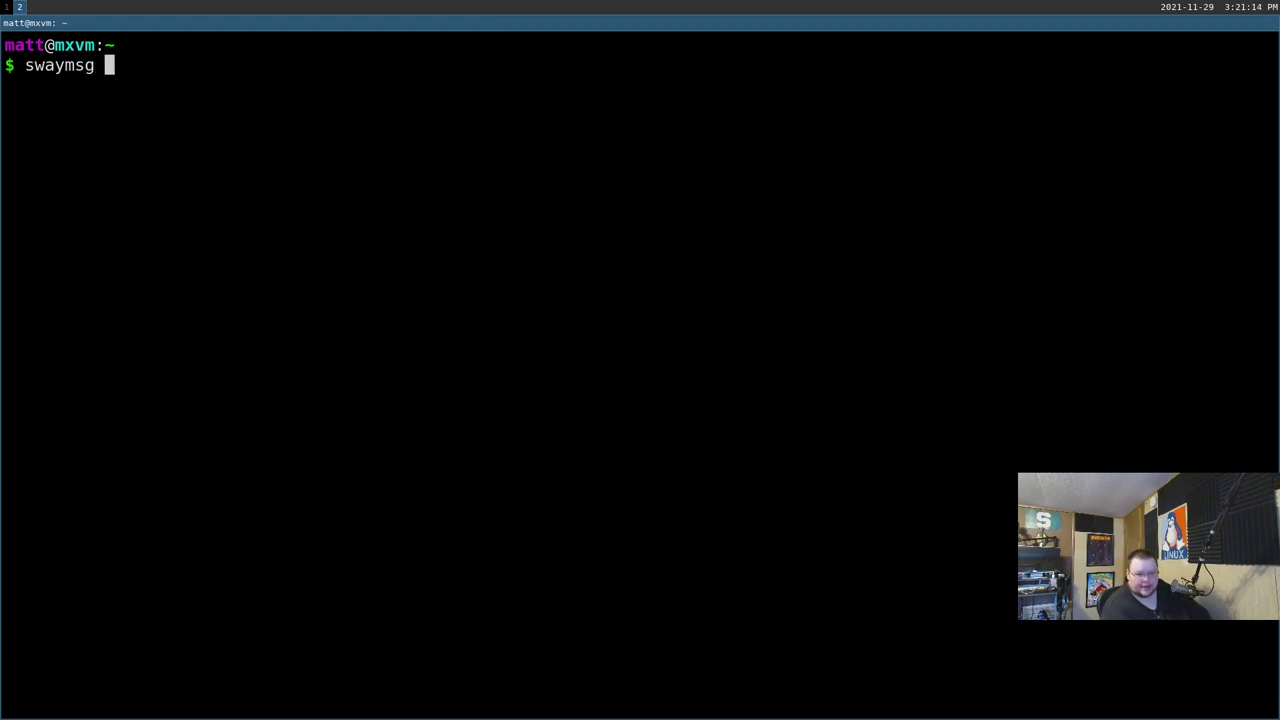
text(_outp)
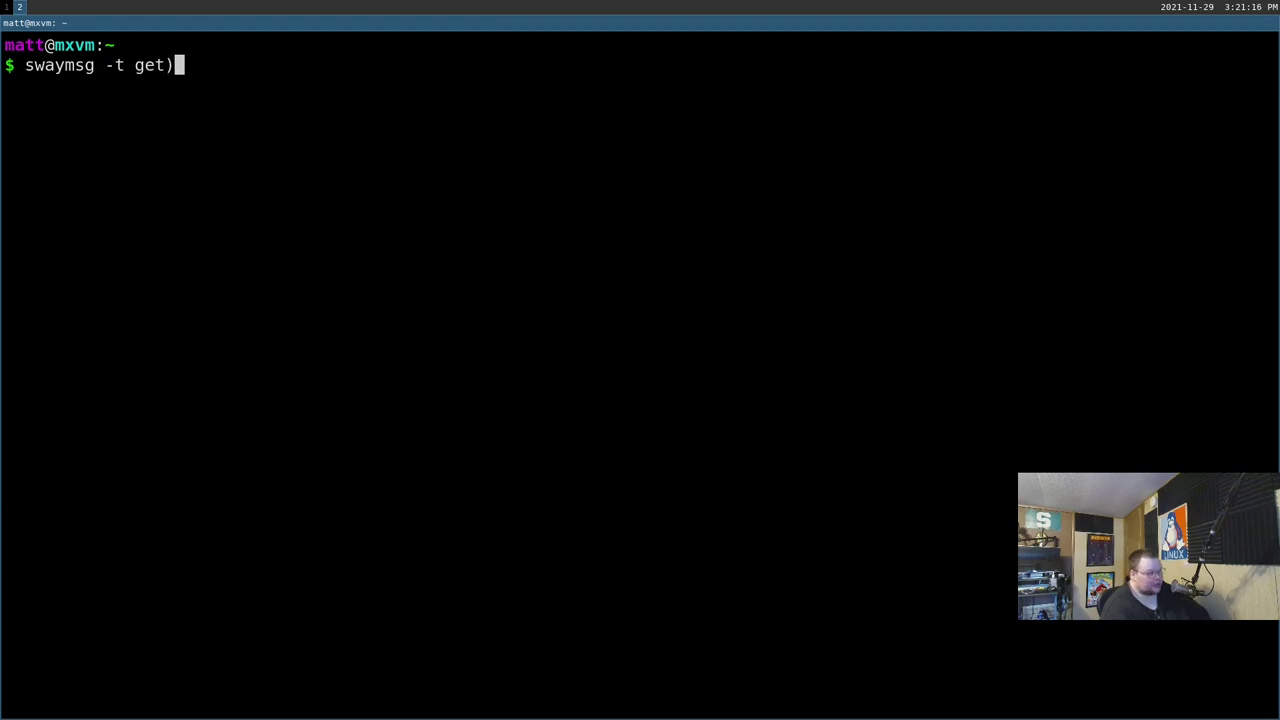
text(uts)
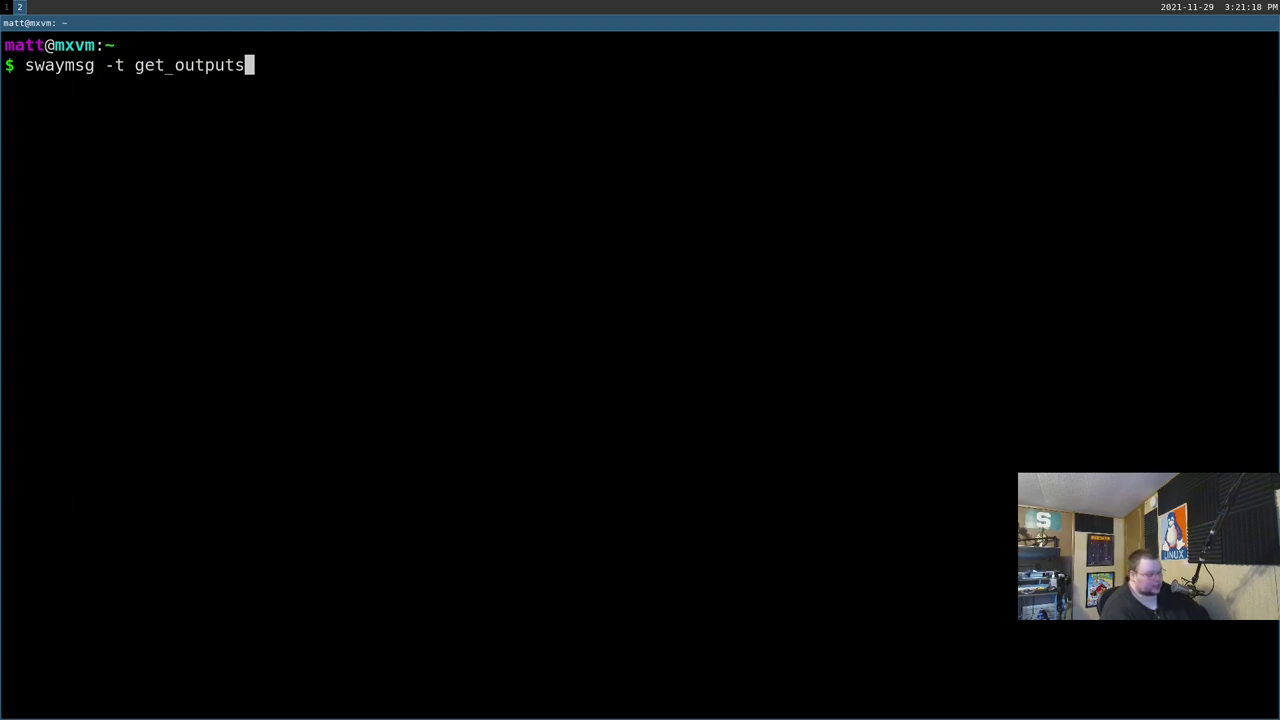
key(Return)
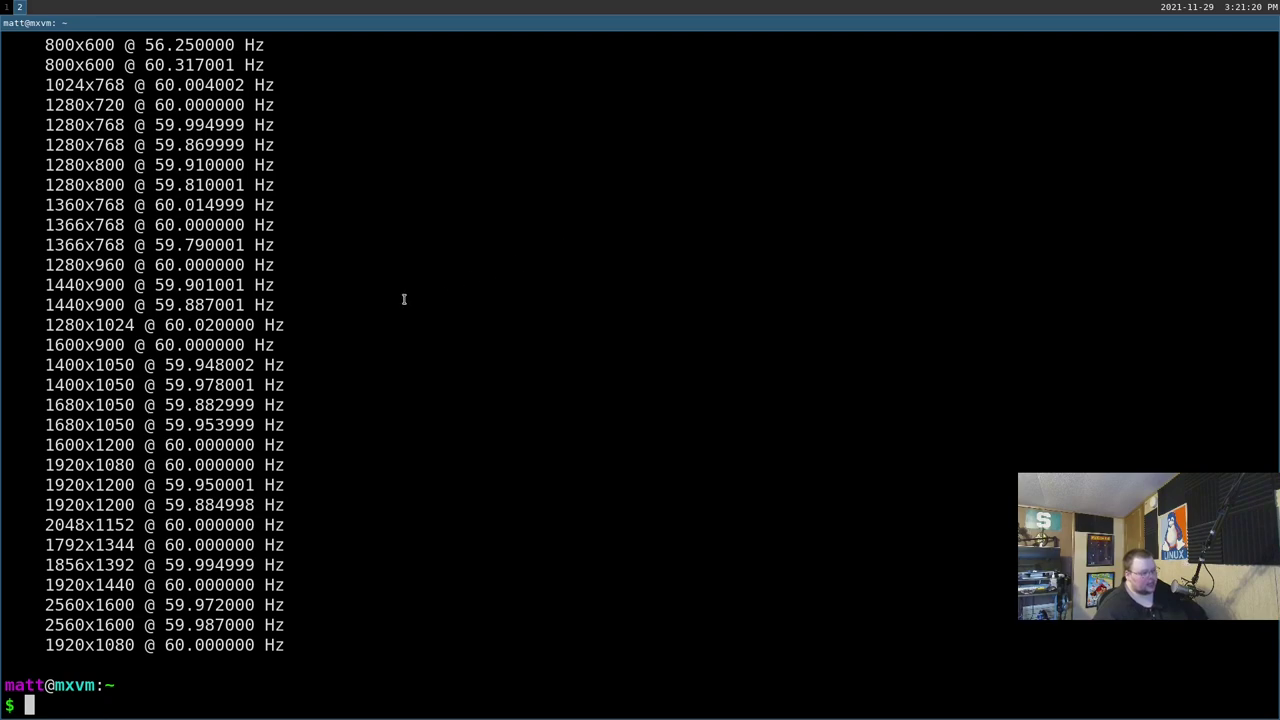
scroll(403, 297, up, 4)
scroll(401, 293, up, 3)
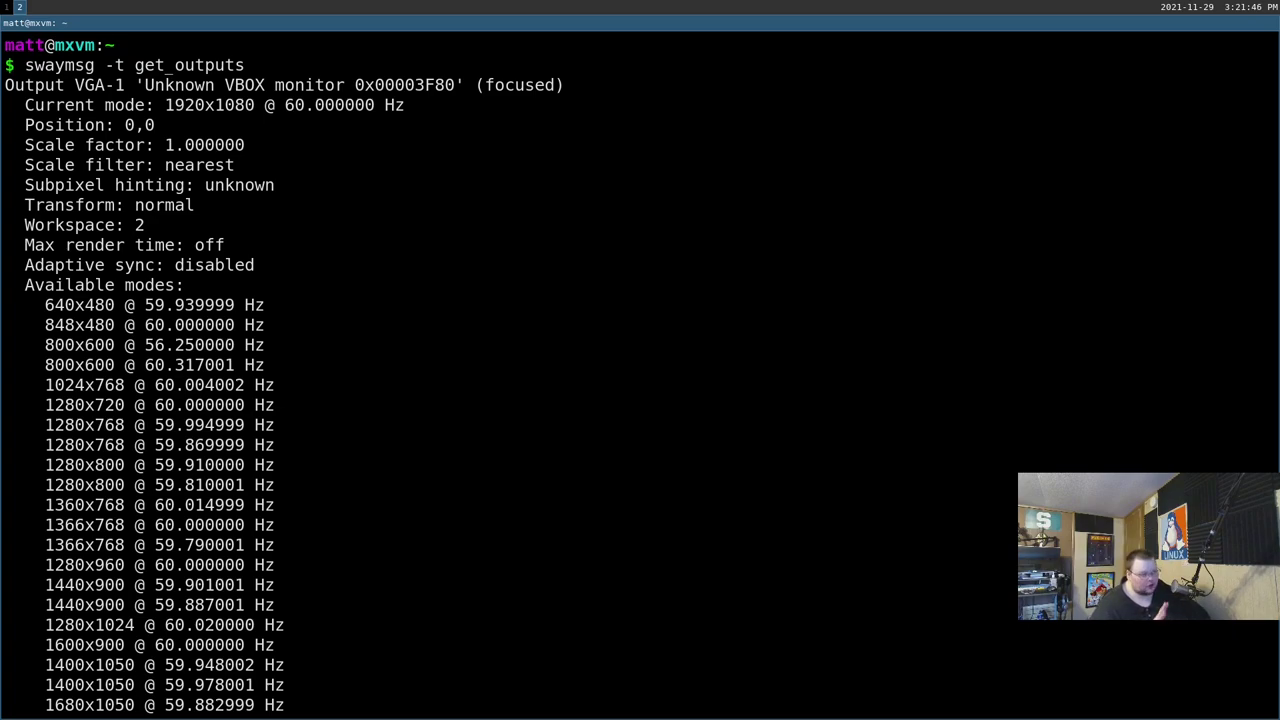
Return to the config on workspace 1 and complete the Display-Port1 line with "resolution 1920x1080 position 0,1920".
key(super+Left)
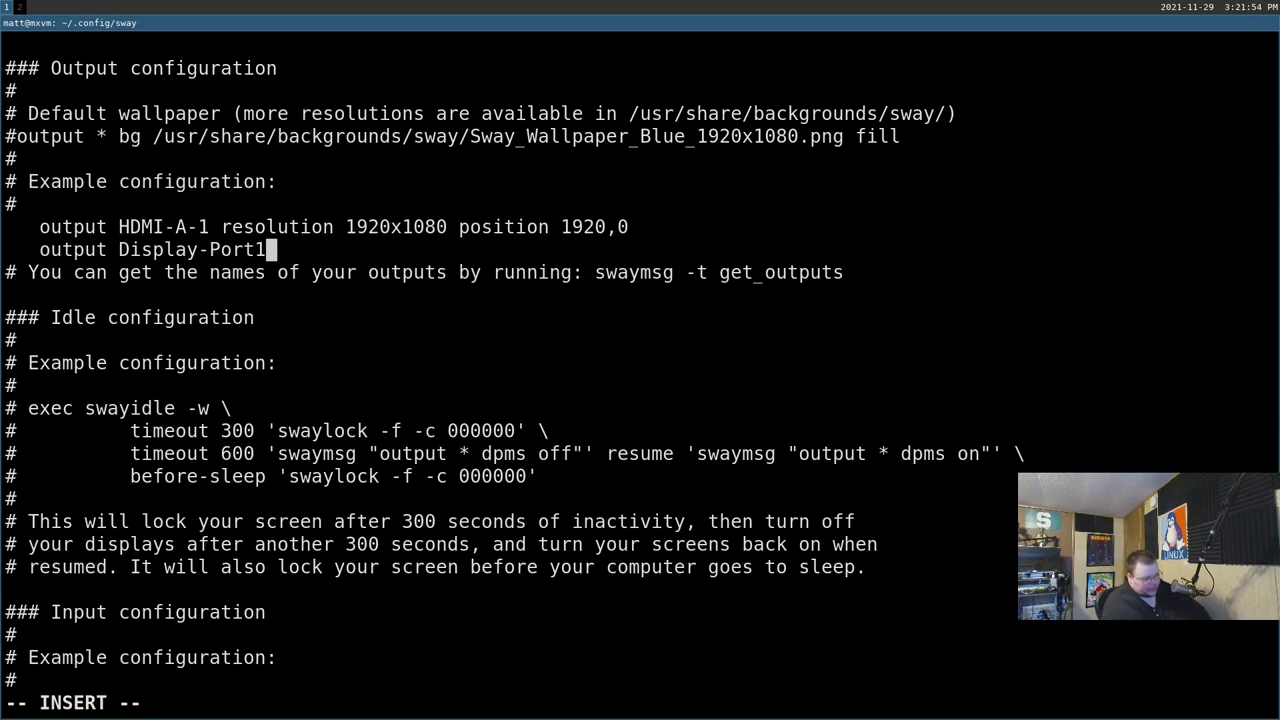
text(trdu)
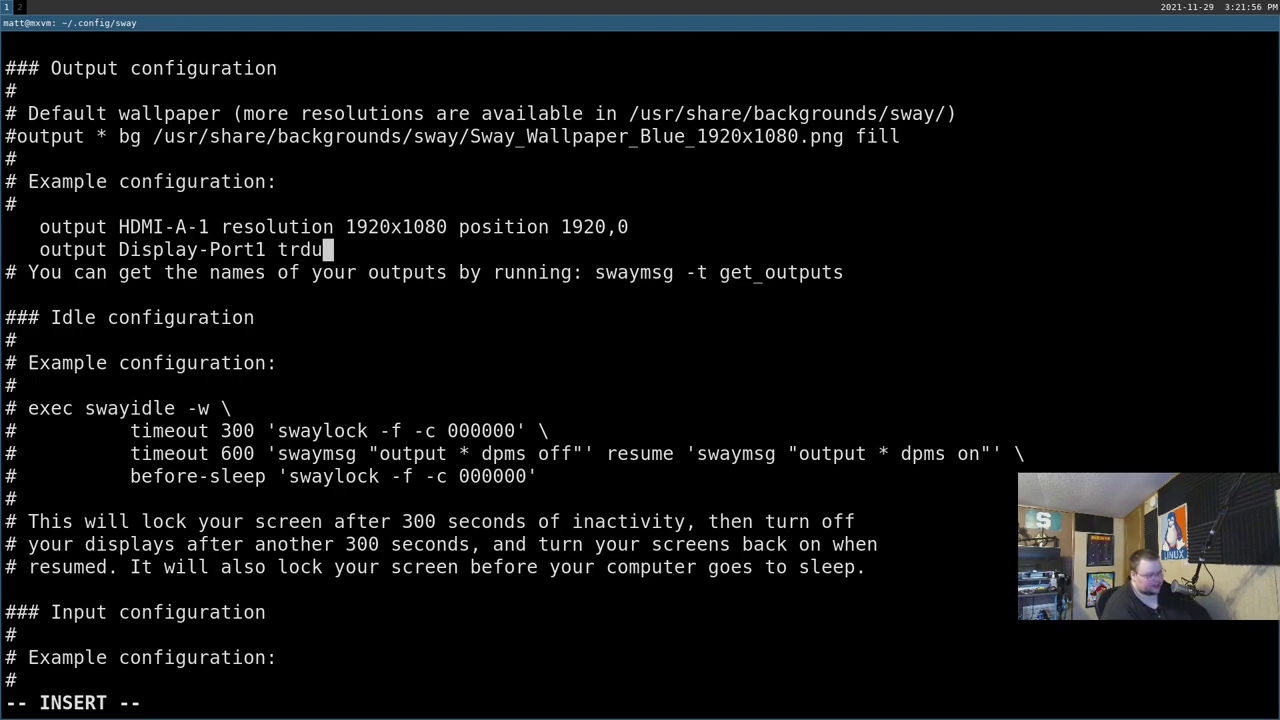
key(BackSpace)
key(BackSpace)
key(BackSpace)
key(BackSpace)
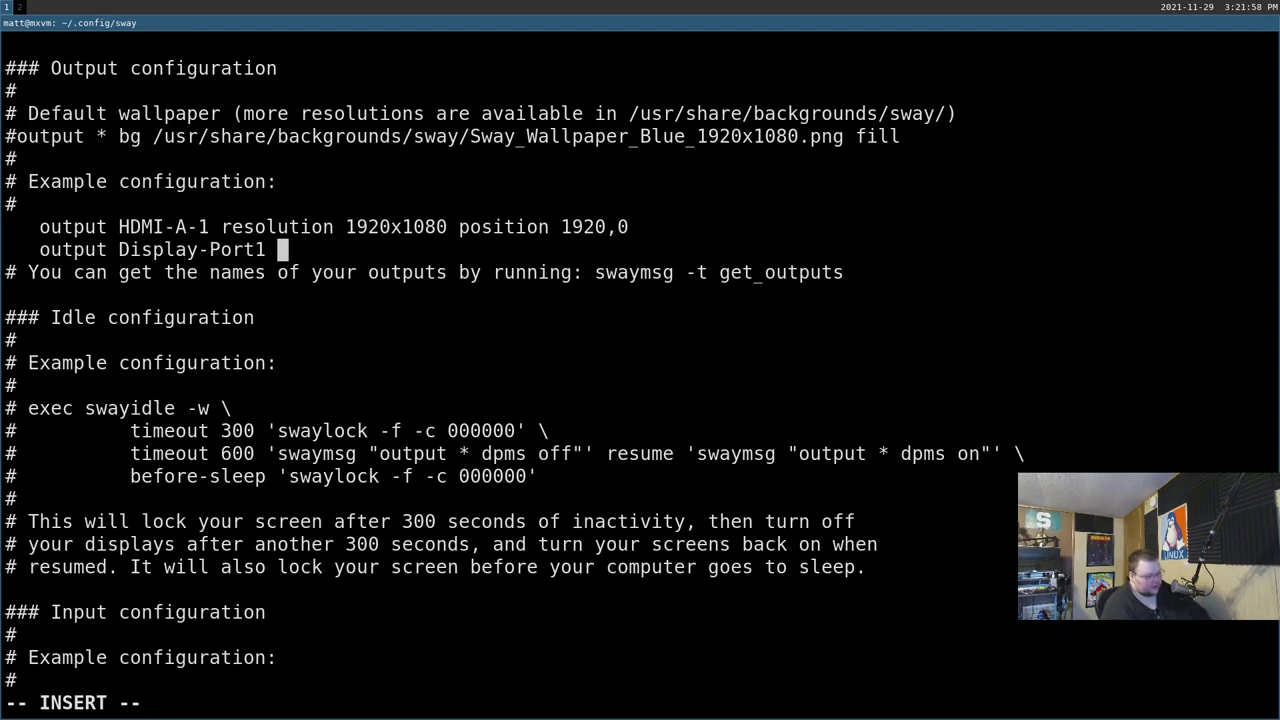
text(resol)
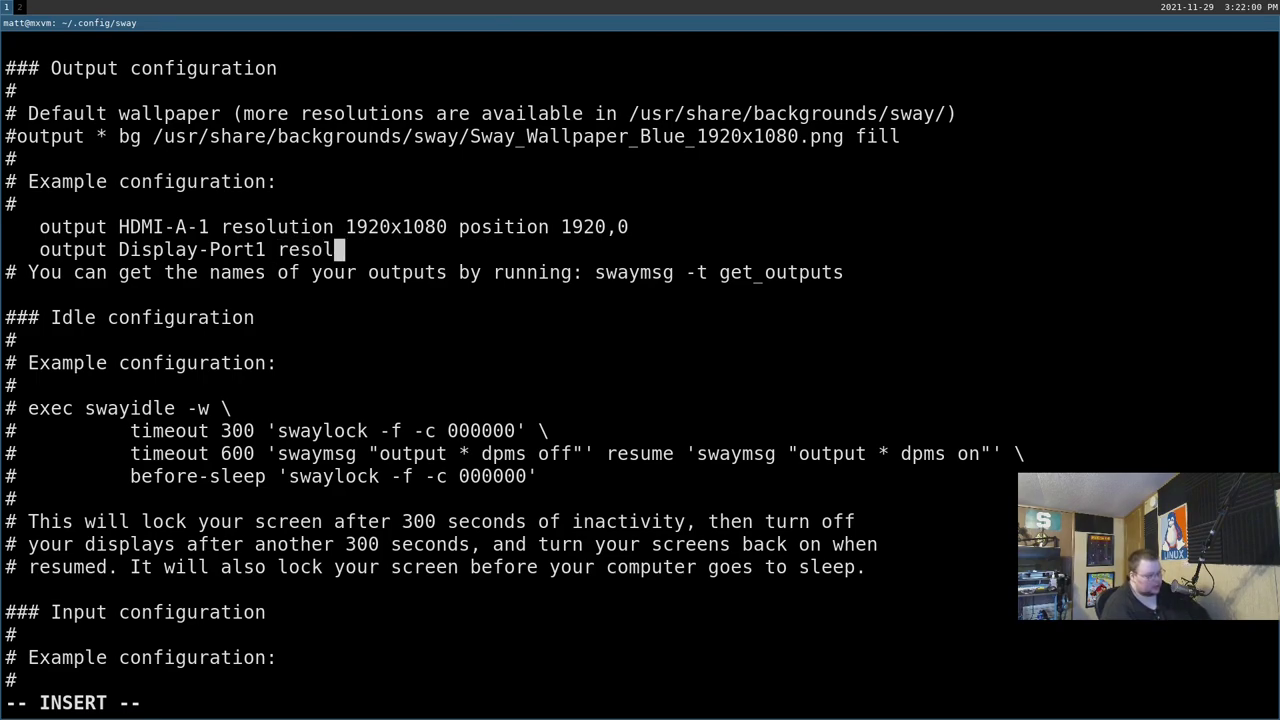
text(ution 1)
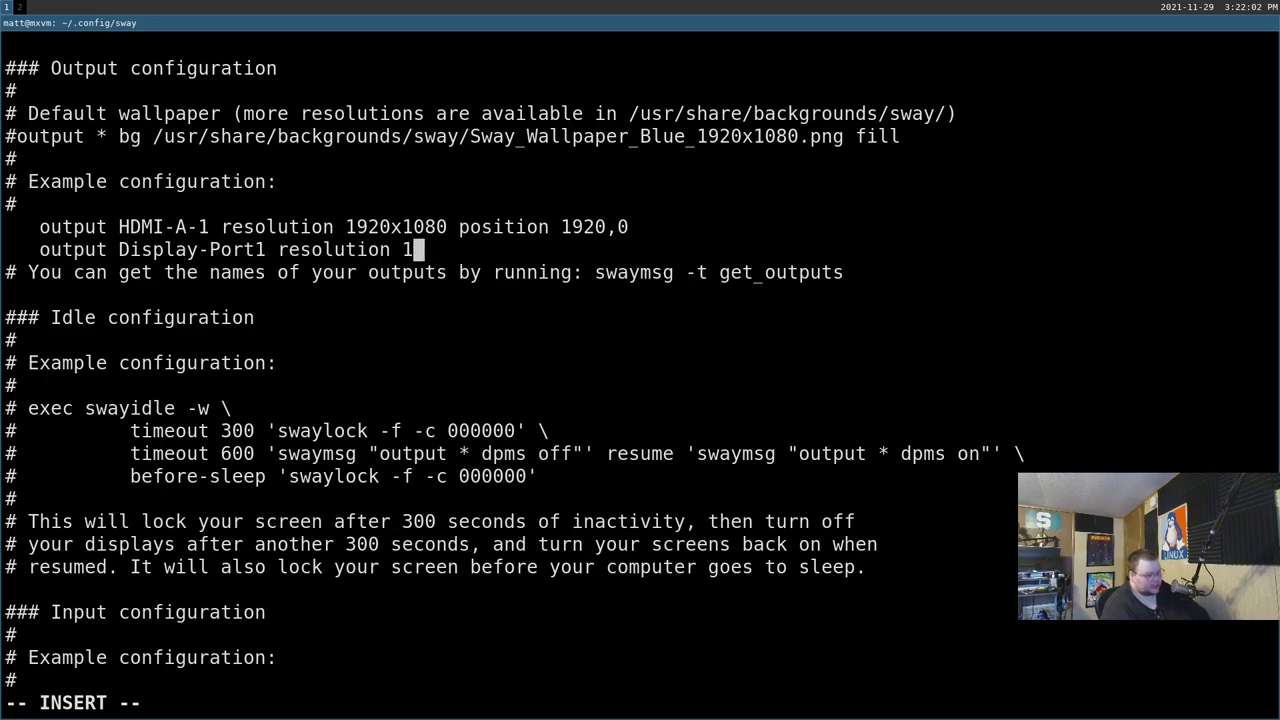
text(920x1)
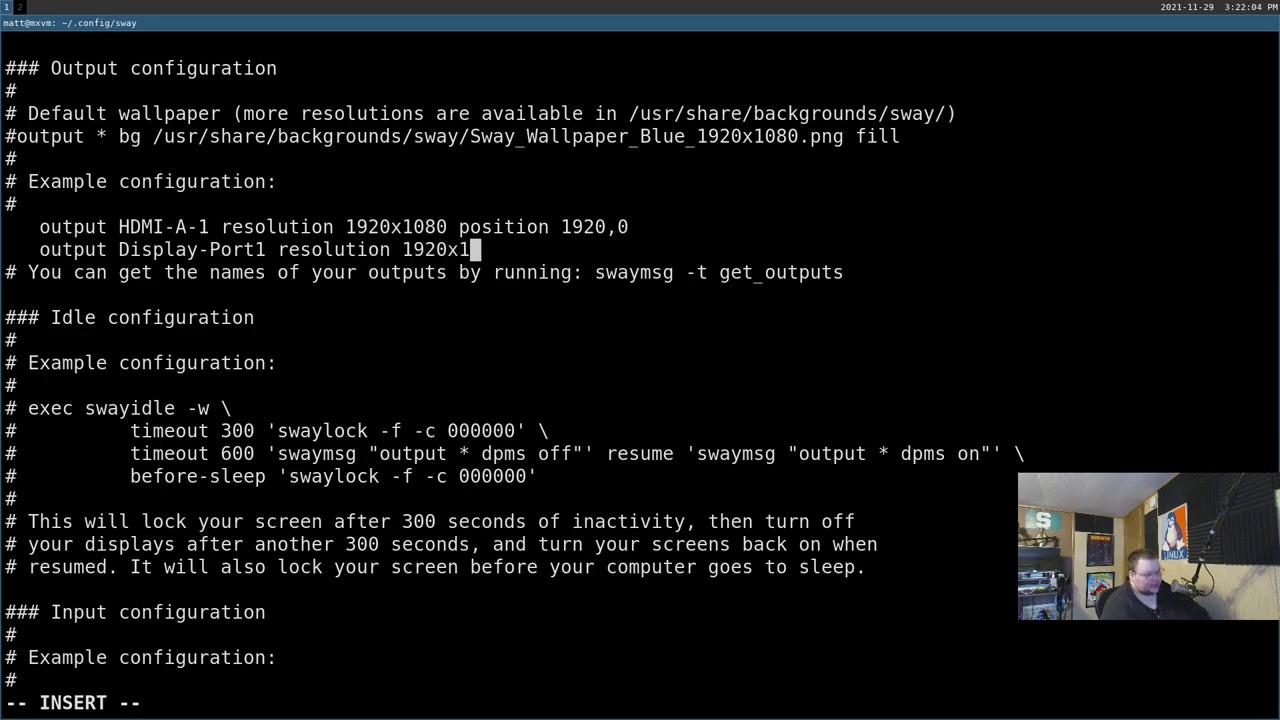
text(08)
key(BackSpace)
key(BackSpace)
text(-080)
key(BackSpace)
key(BackSpace)
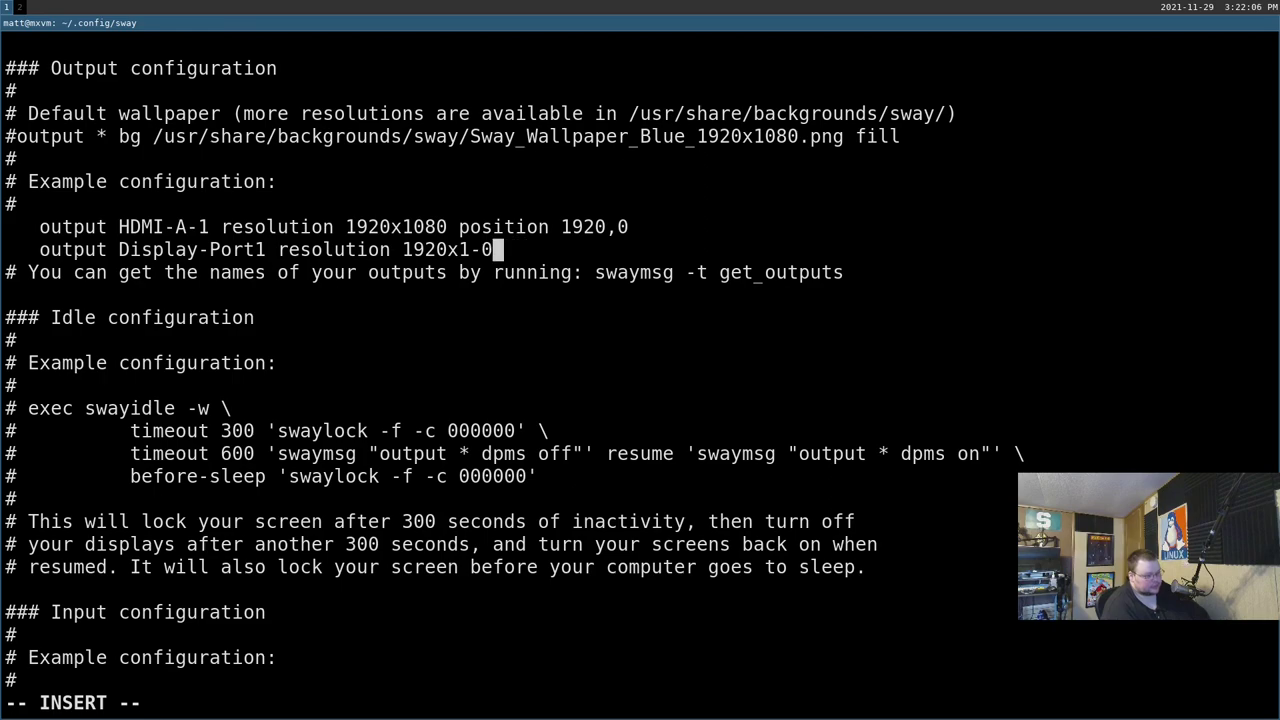
key(BackSpace)
key(BackSpace)
text(080 pos)
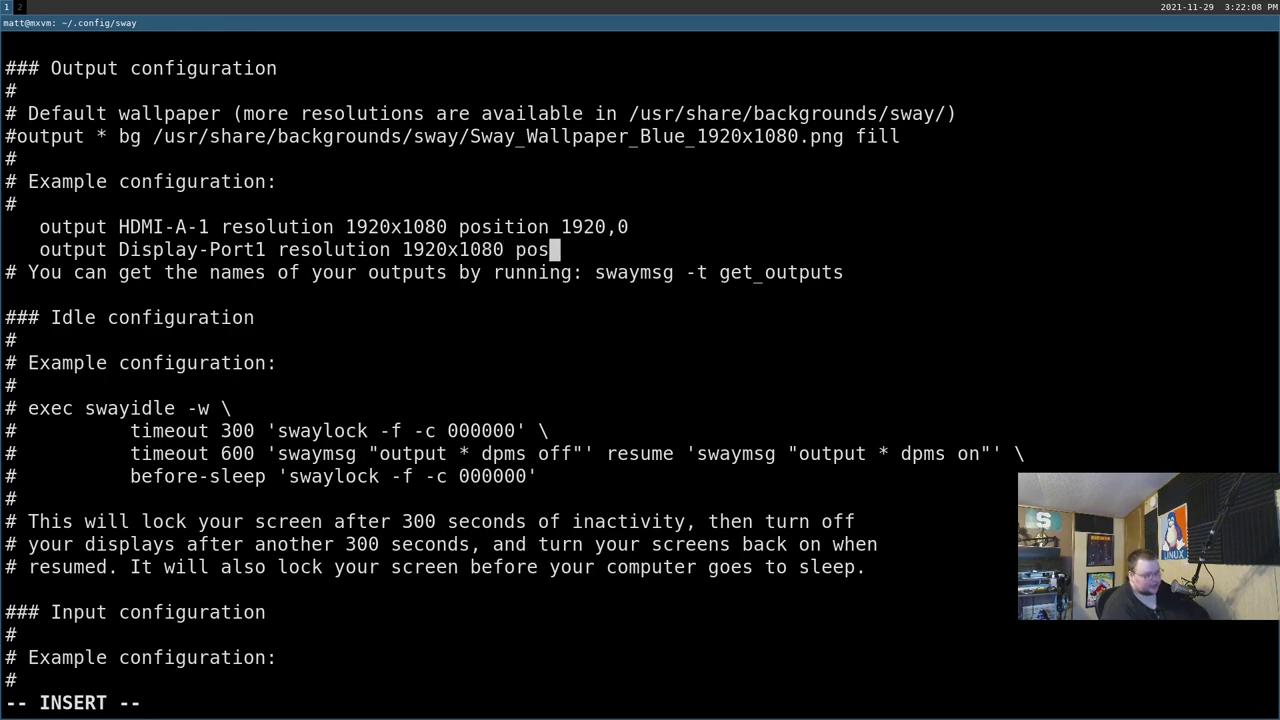
text(ition 1)
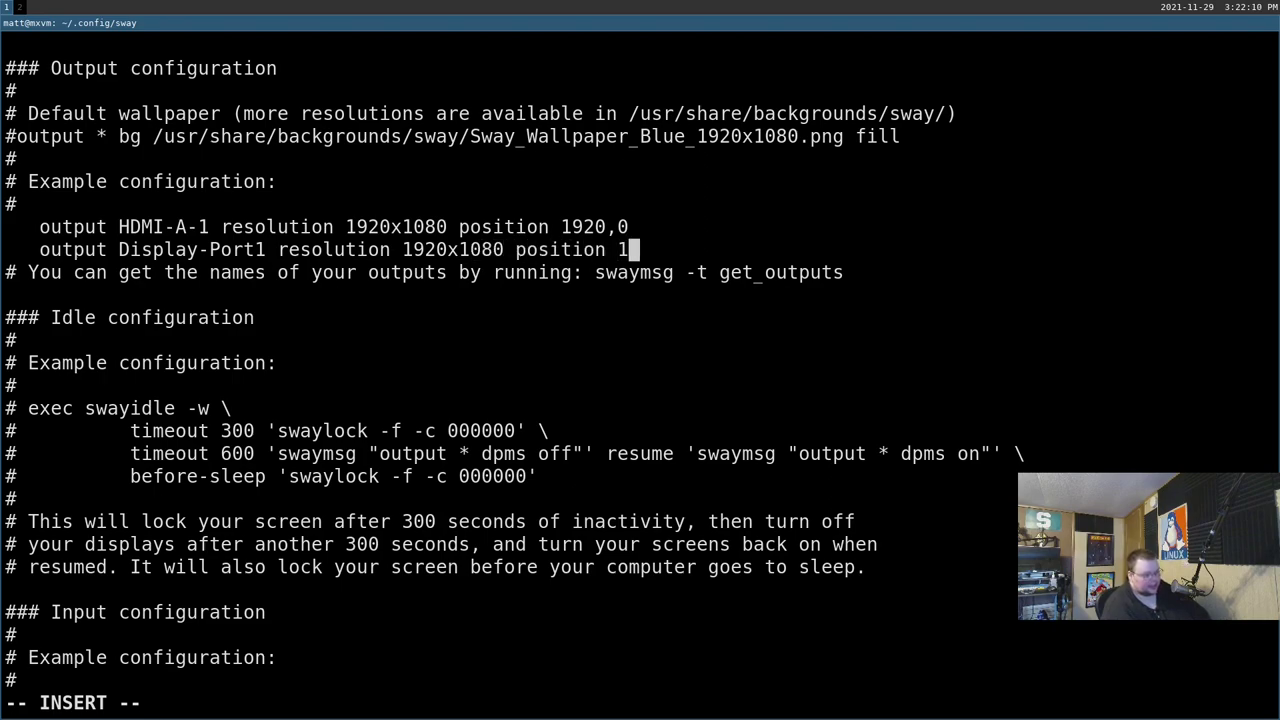
key(BackSpace)
text(0,1)
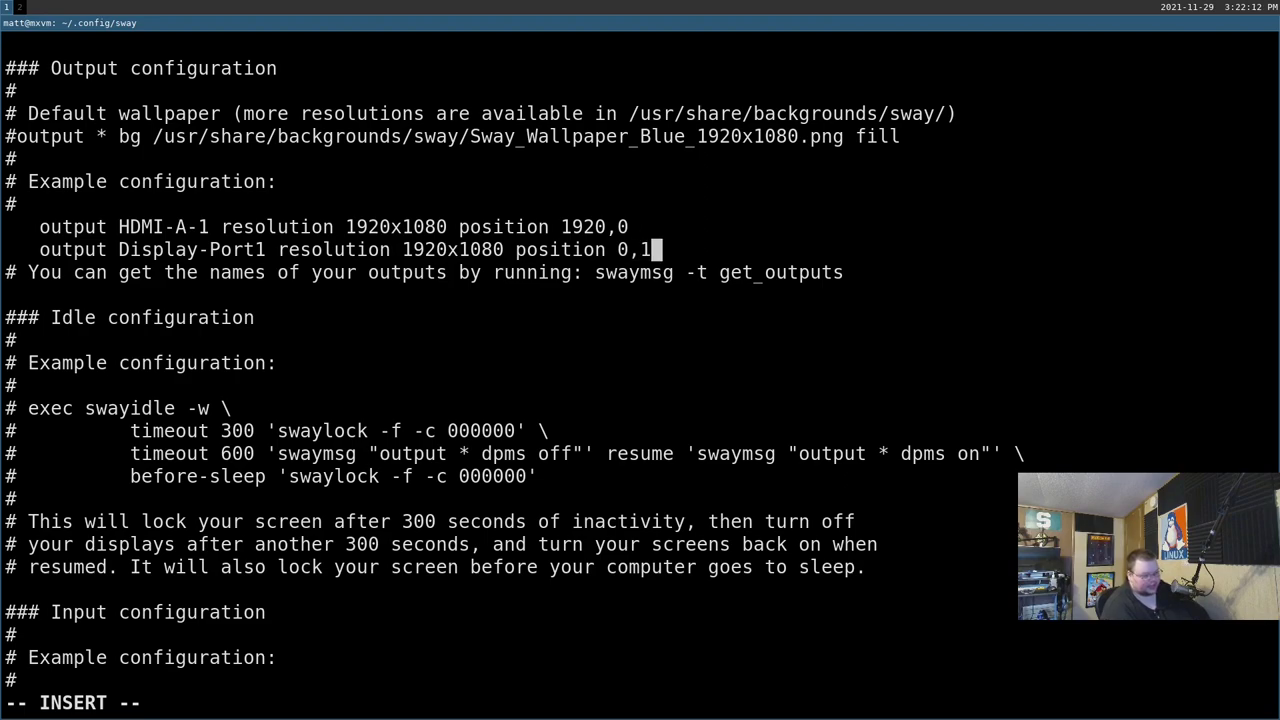
text(920)
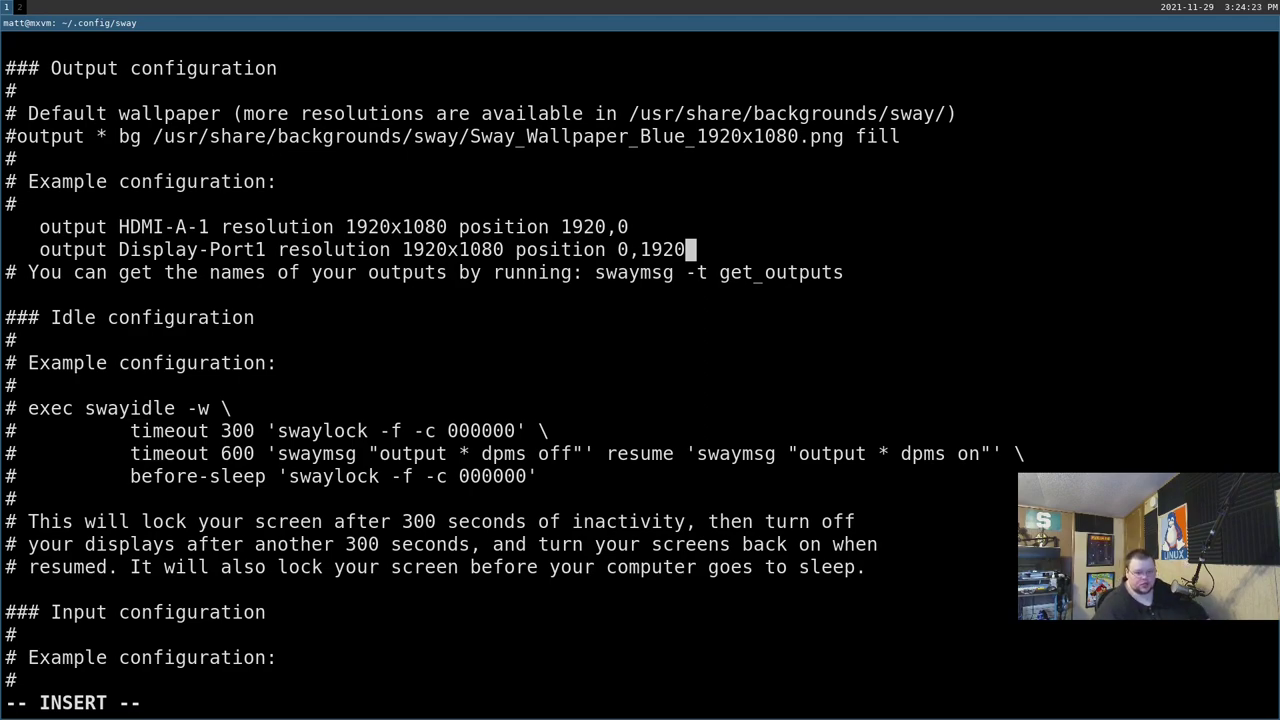
Highlight the swaymsg -t get_outputs command on workspace 2, close that terminal and return to the config.
key(super+2)
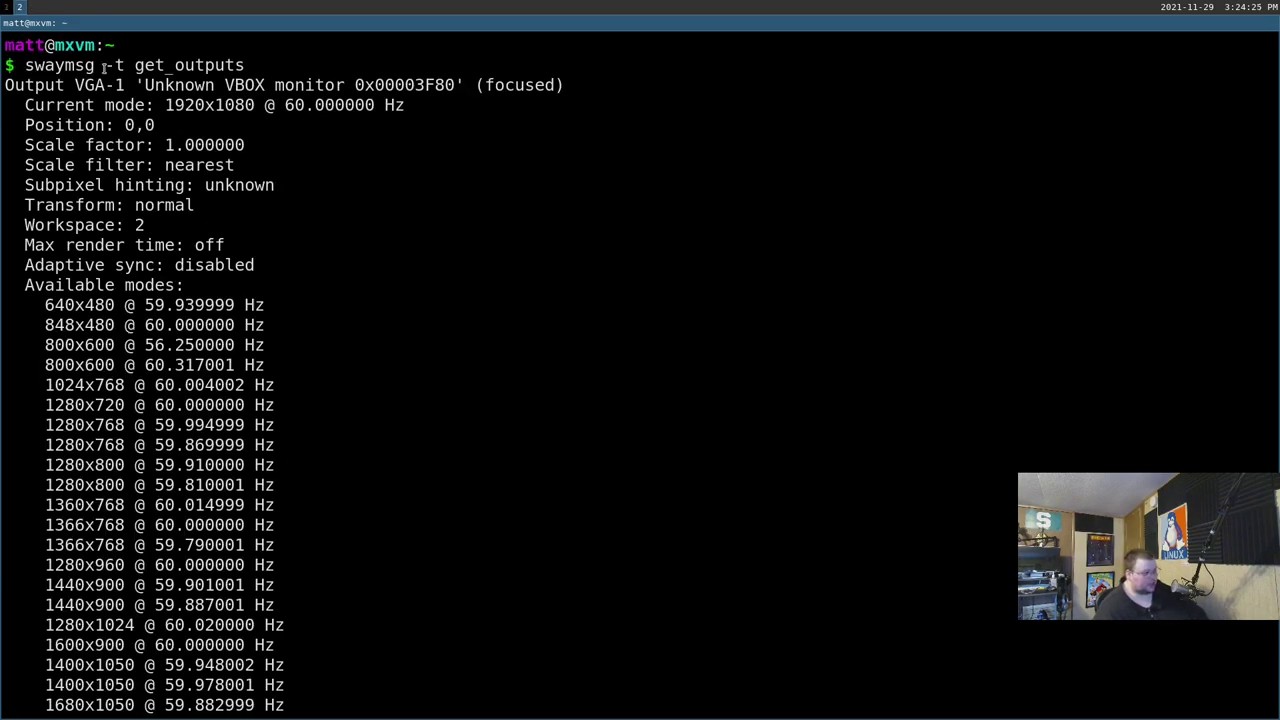
drag(16, 64, 237, 64)
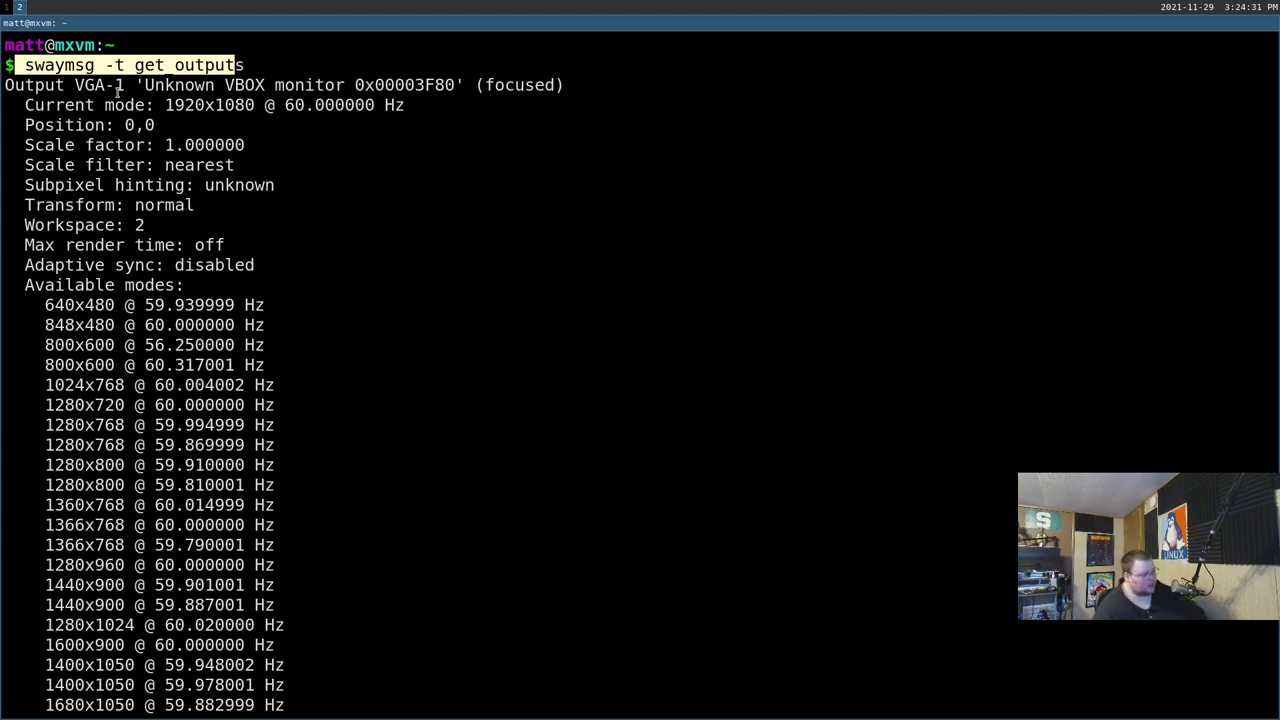
key(super+shift+q)
key(super+1)
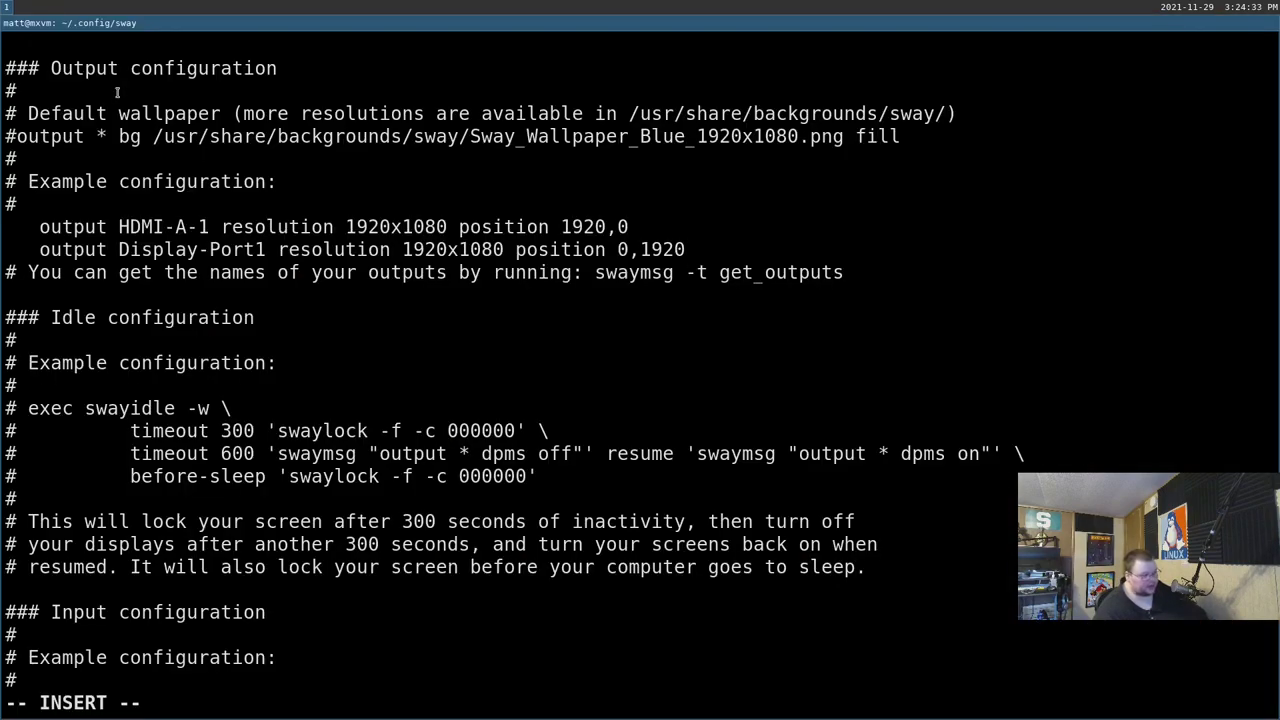
Comment out the HDMI-A-1 and Display-Port1 output lines in the Output configuration section.
text(i)
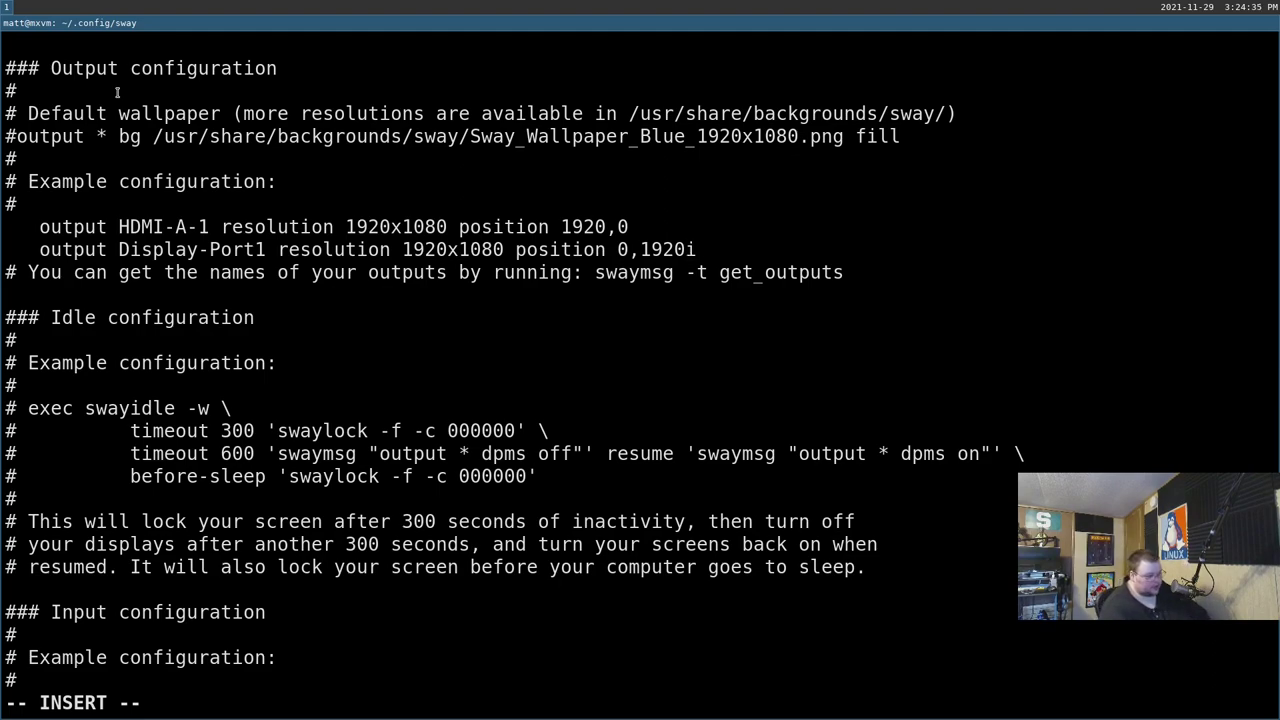
key(BackSpace)
key(Escape)
text(a00)
key(Escape)
key(0)
key(ctrl+v)
key(k)
key(shift+i)
text(#)
key(Escape)
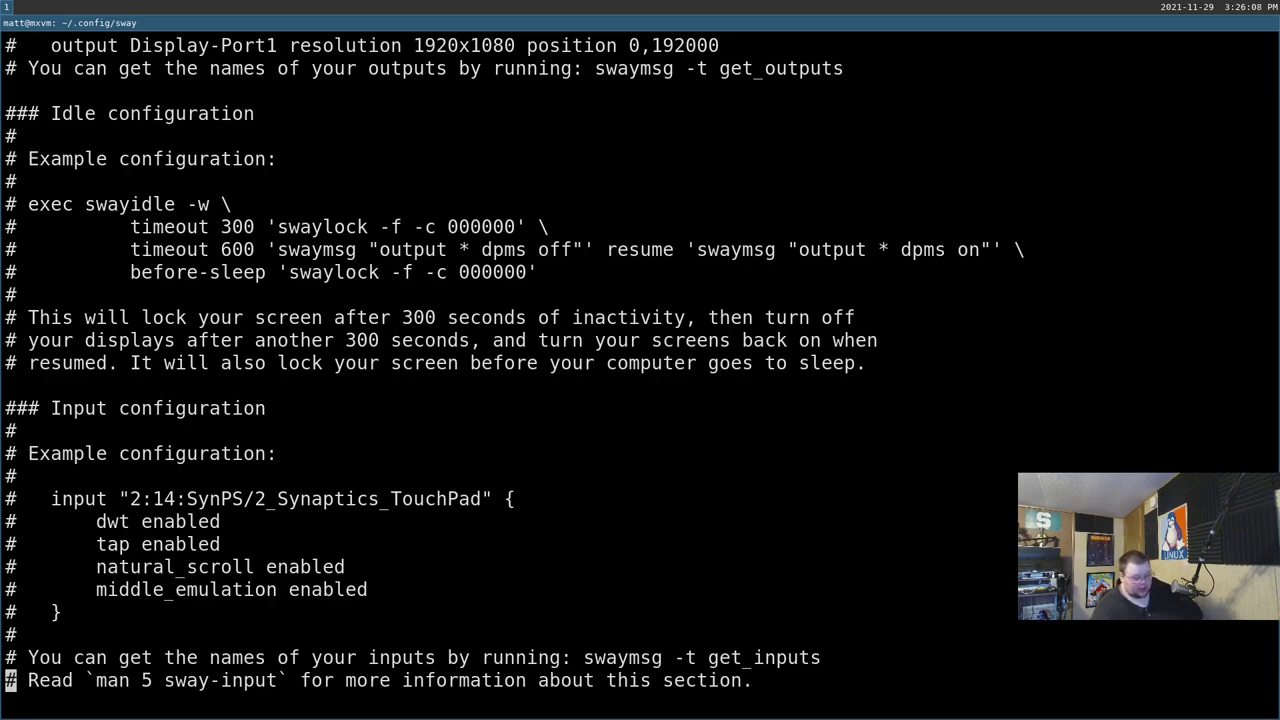
Look down past the Input configuration section and go to the exec_always swaybg line at the end of the config.
key(j)
key(j)
key(j)
key(j)
key(j)
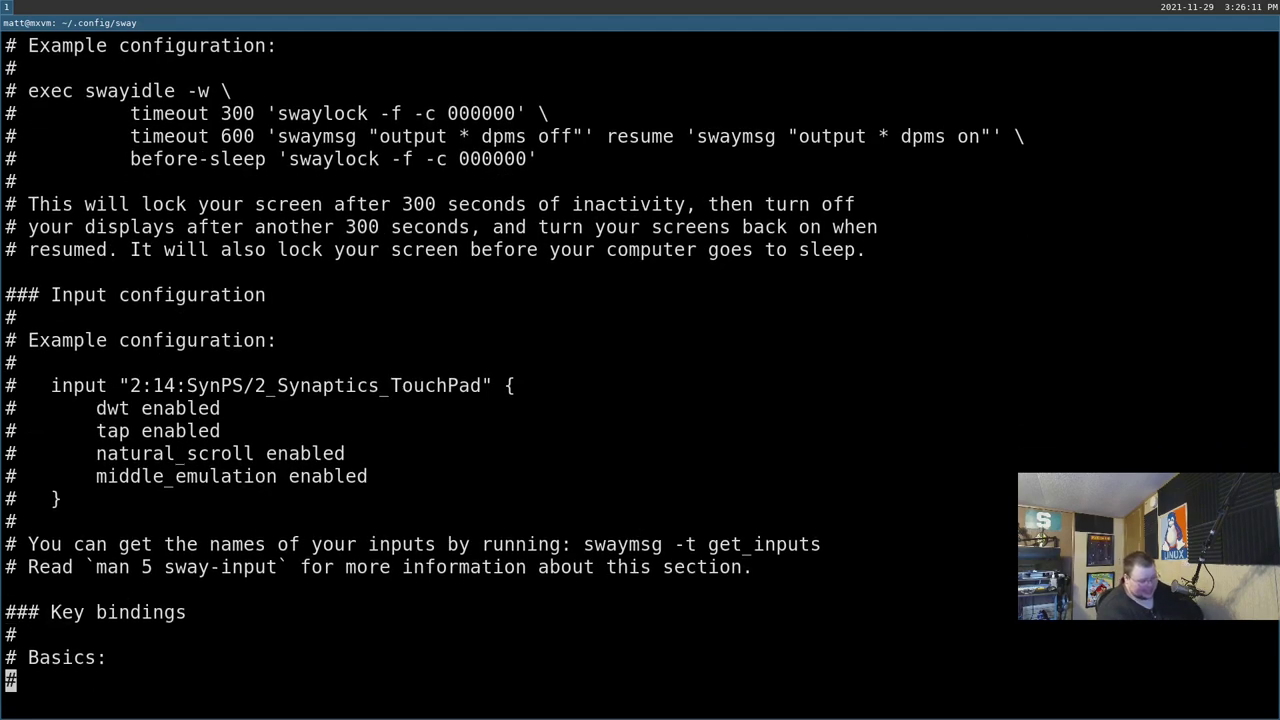
key(j)
key(j)
key(shift+g)
key(k)
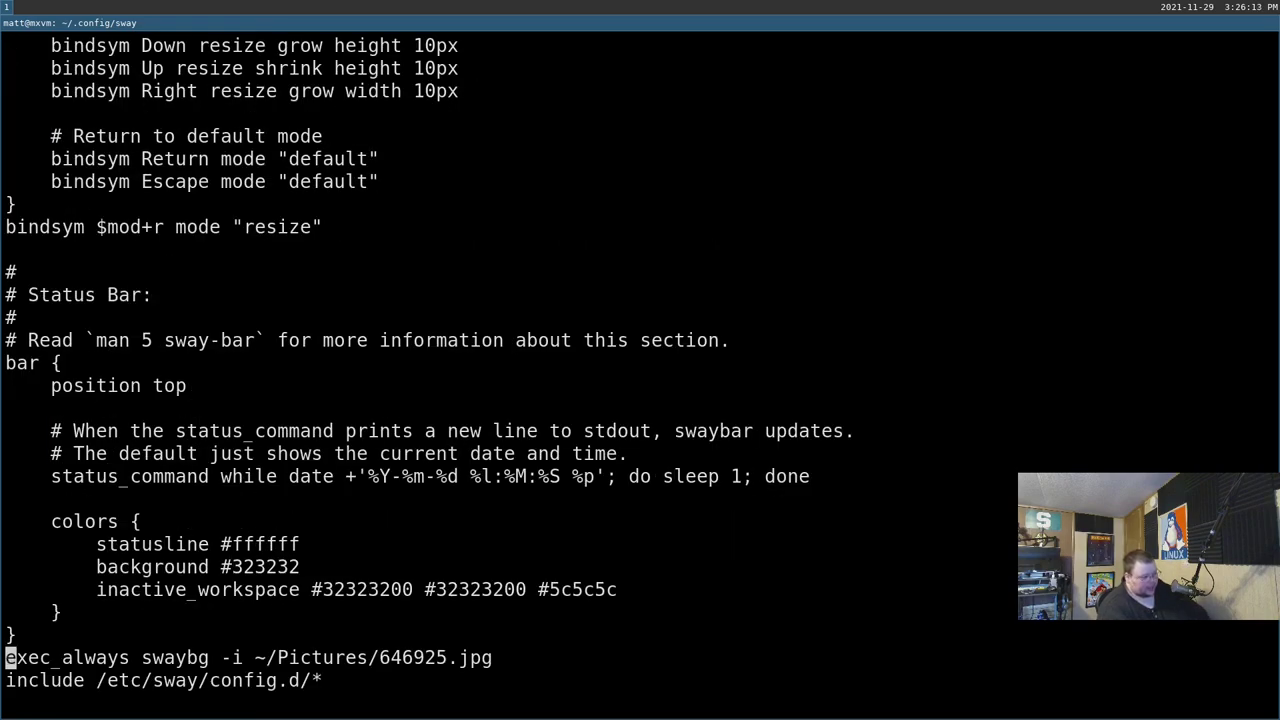
Examine the status_command line in the config's bar block, moving through to its date and time format string.
key(k)
key(k)
key(k)
key(k)
key(k)
key(k)
key(k)
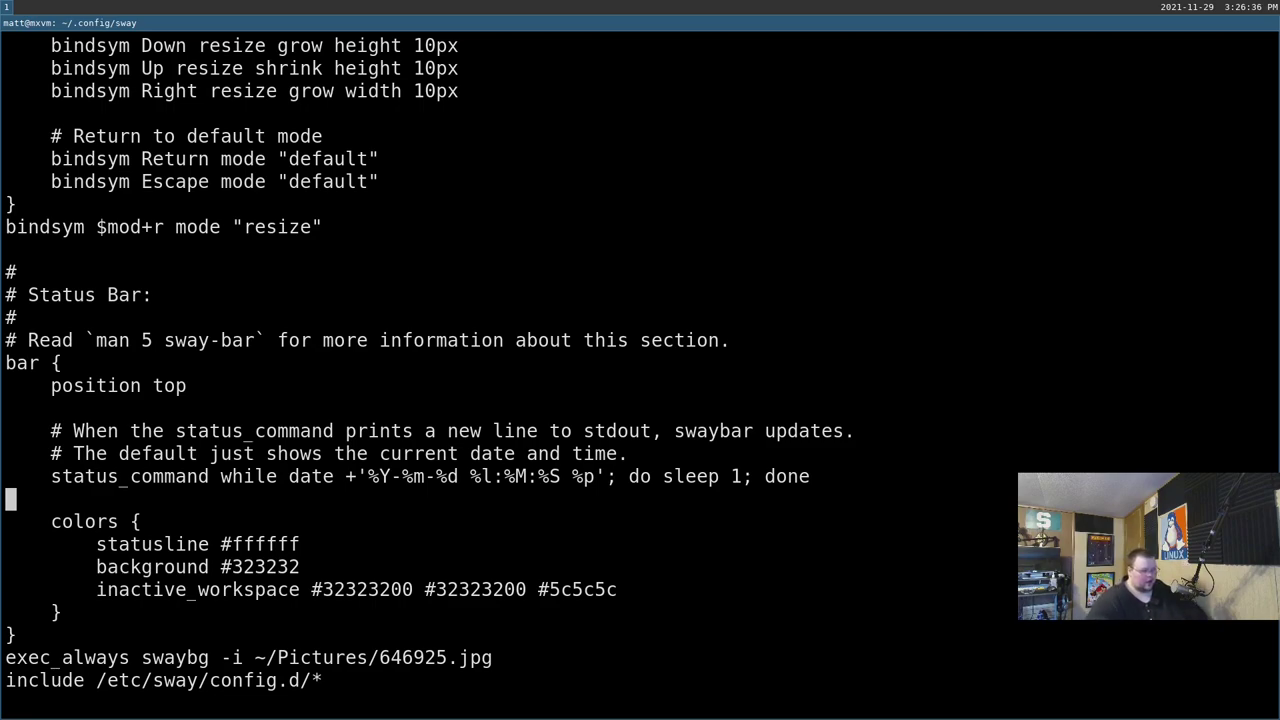
key(k)
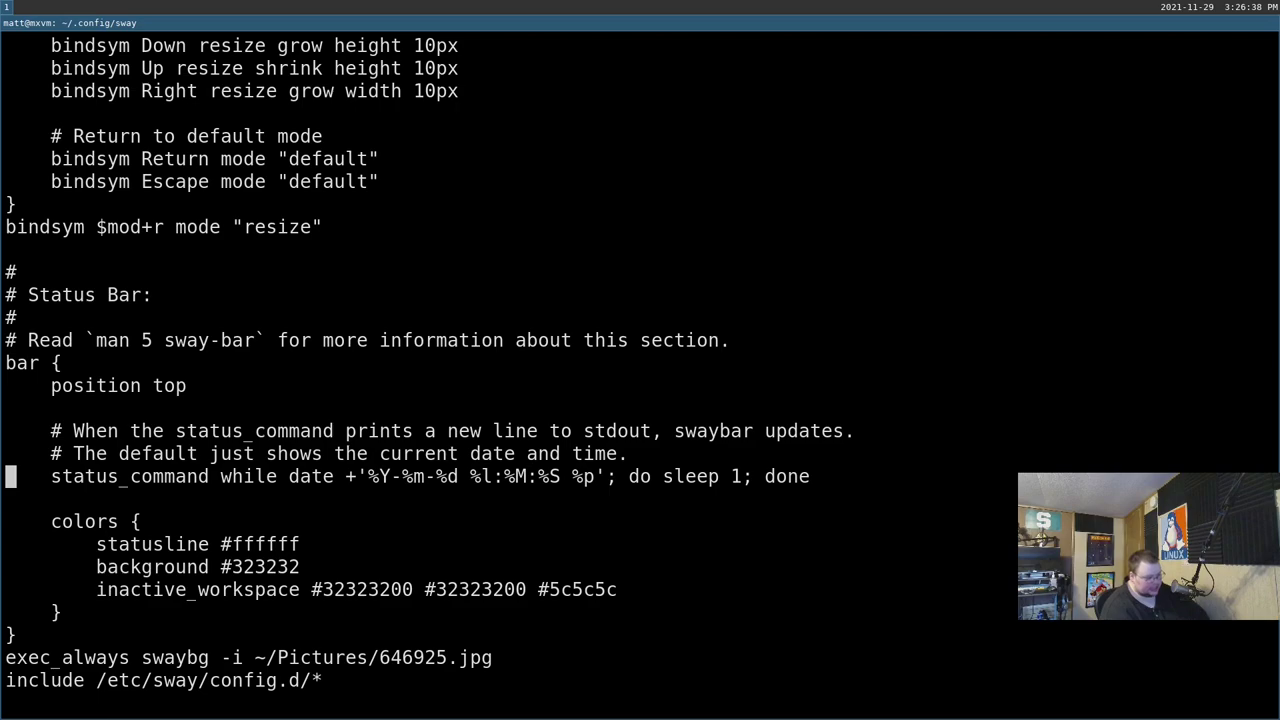
key(l)
key(l)
key(l)
key(l)
key(l)
key(l)
key(l)
key(l)
key(l)
key(l)
key(l)
key(l)
key(l)
key(l)
key(l)
key(l)
key(l)
key(l)
key(l)
key(l)
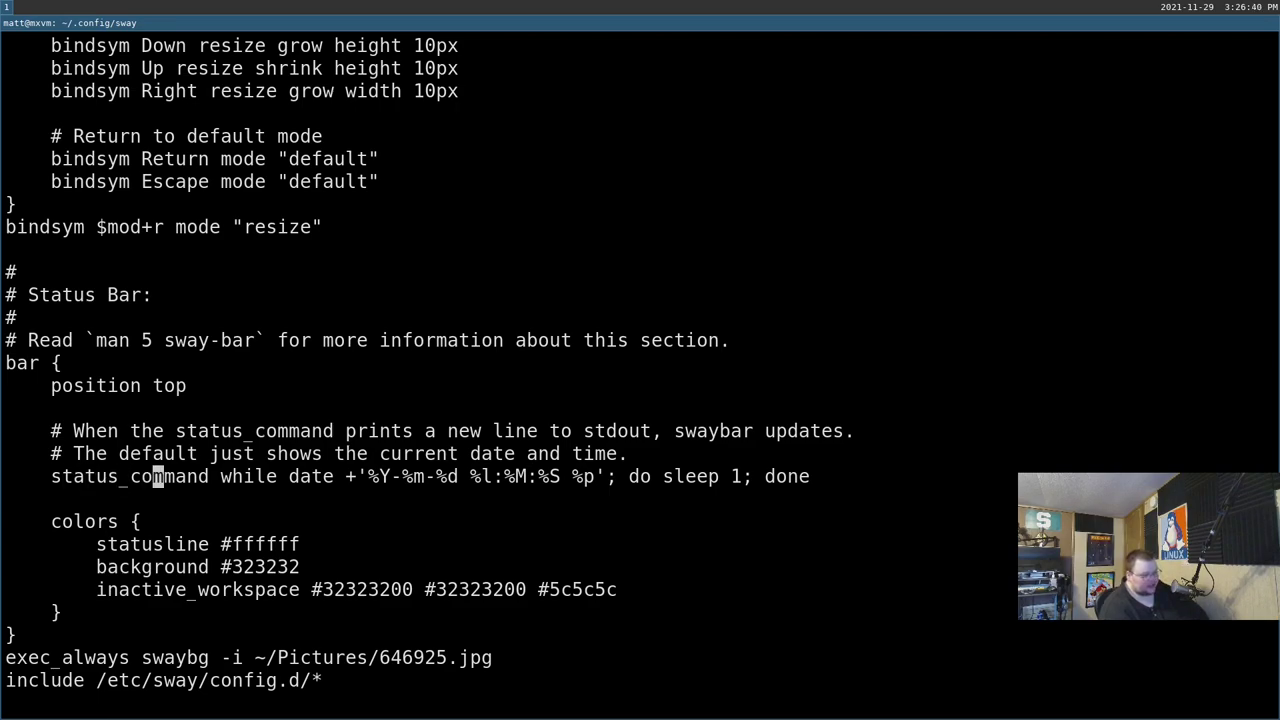
key(l)
key(l)
key(l)
key(l)
key(l)
key(l)
key(l)
key(l)
key(l)
key(l)
key(l)
key(l)
key(l)
key(l)
key(l)
key(l)
key(l)
key(l)
key(l)
key(l)
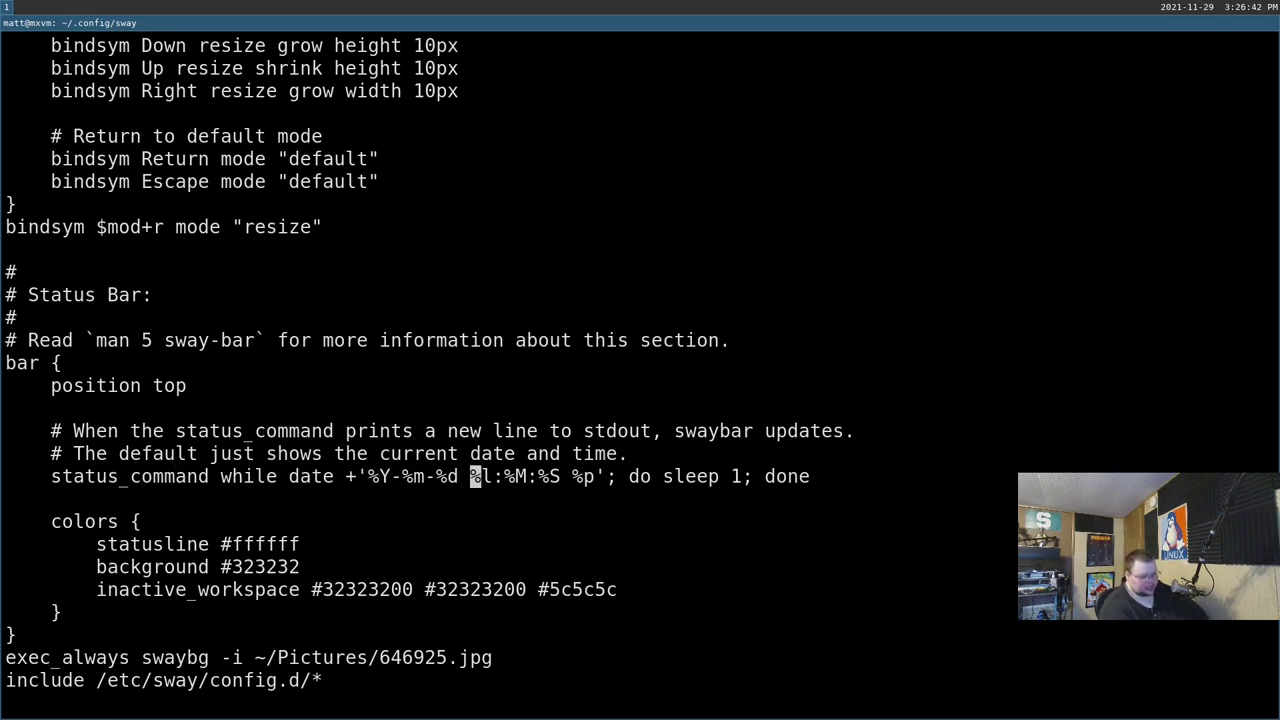
key(l)
key(l)
key(l)
key(l)
key(l)
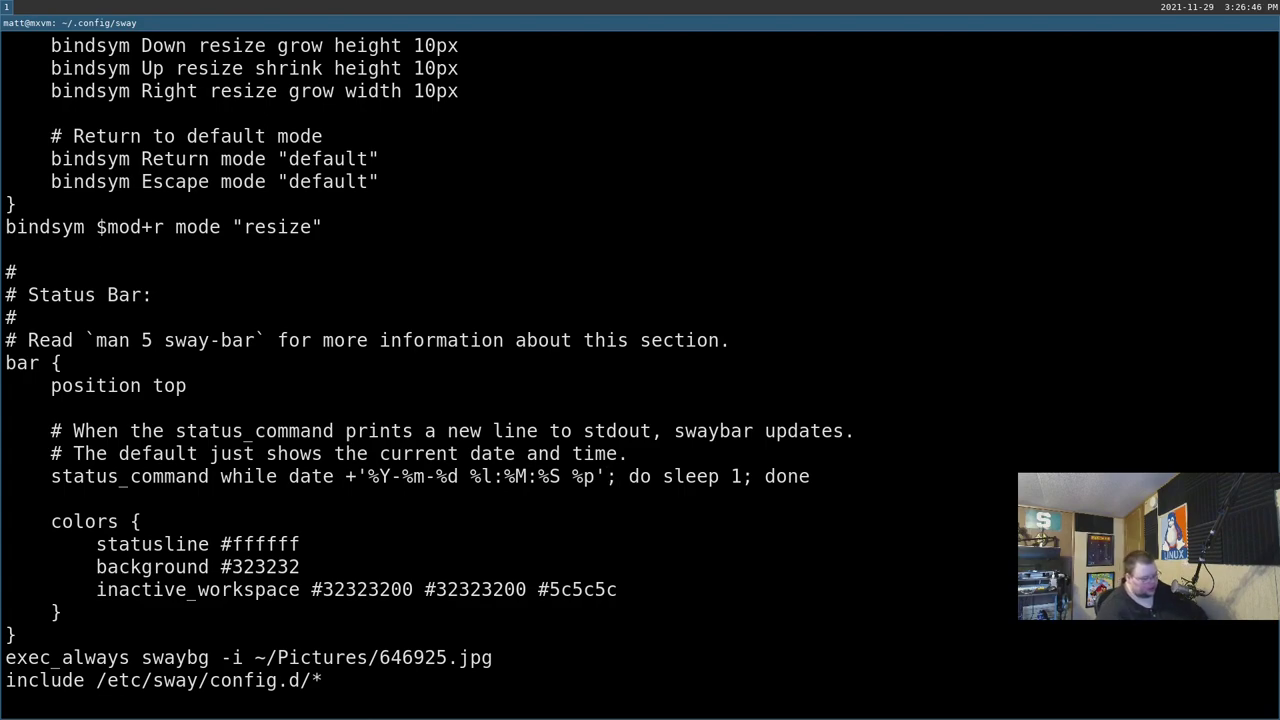
Open a new terminal on workspace 2 and display the sway manual page with "man sway".
key(super+2)
key(super+Return)
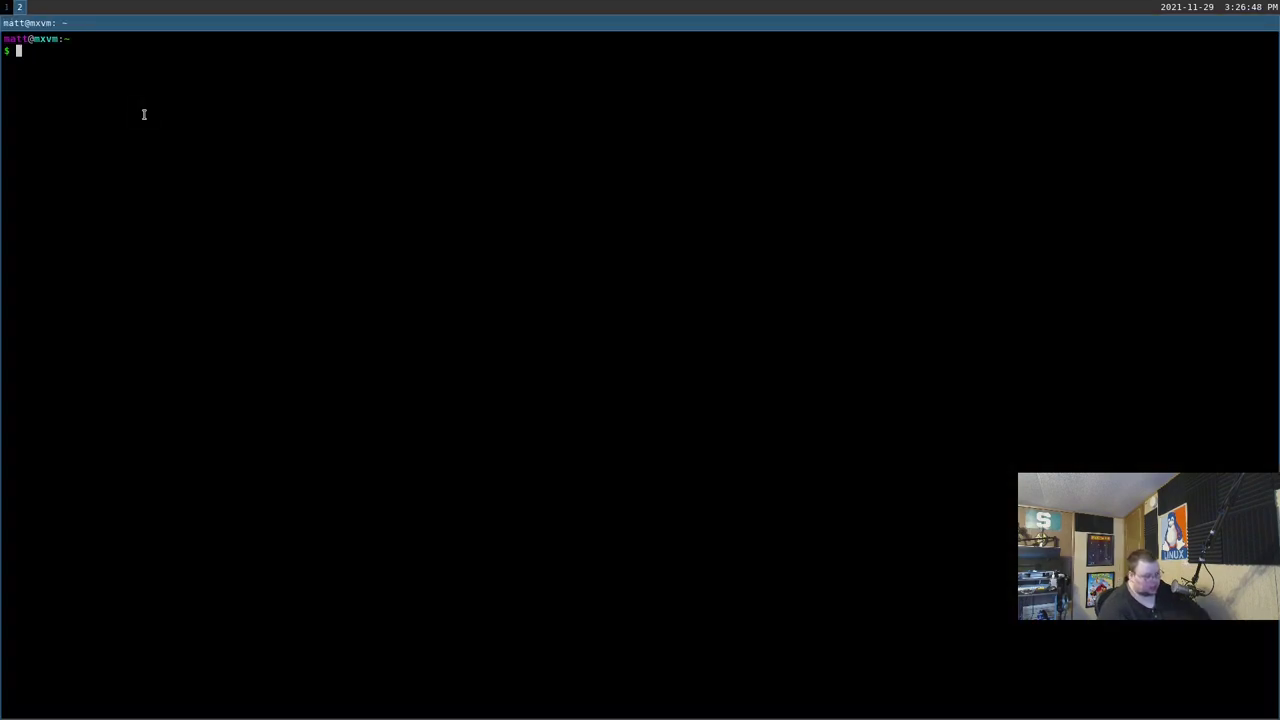
text(man sawy)
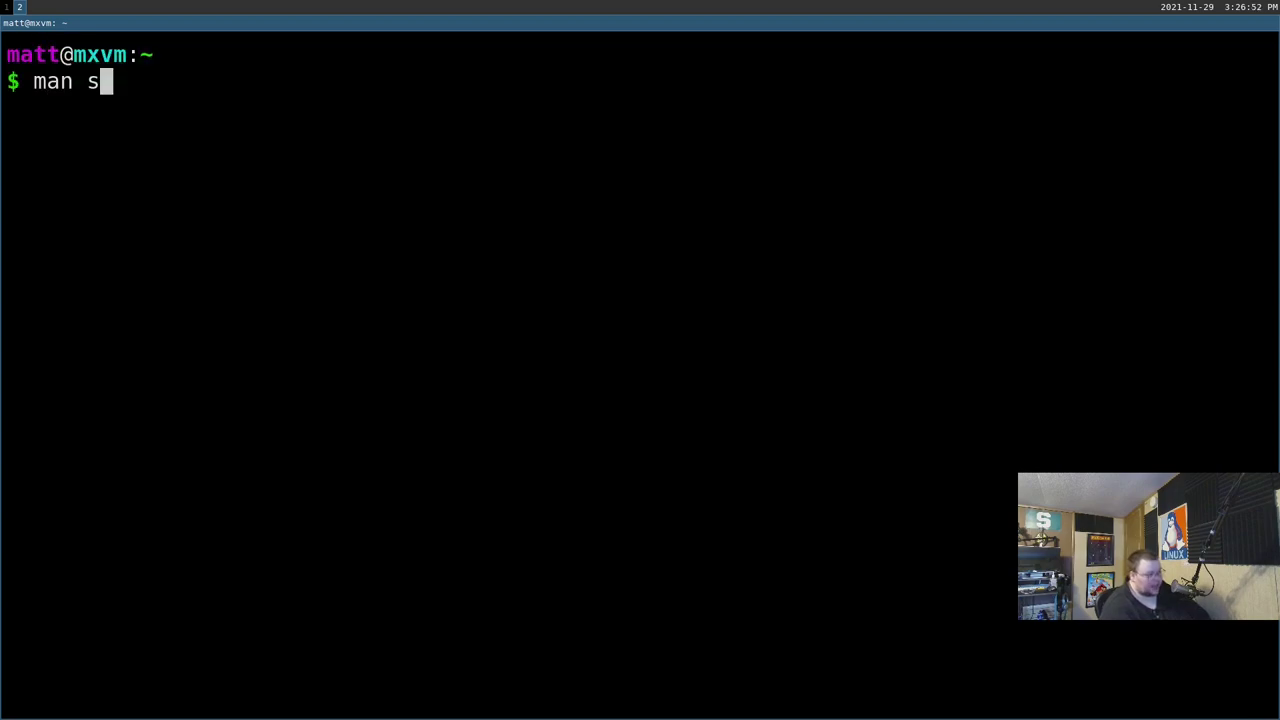
key(BackSpace)
key(BackSpace)
key(BackSpace)
text(way)
key(Return)
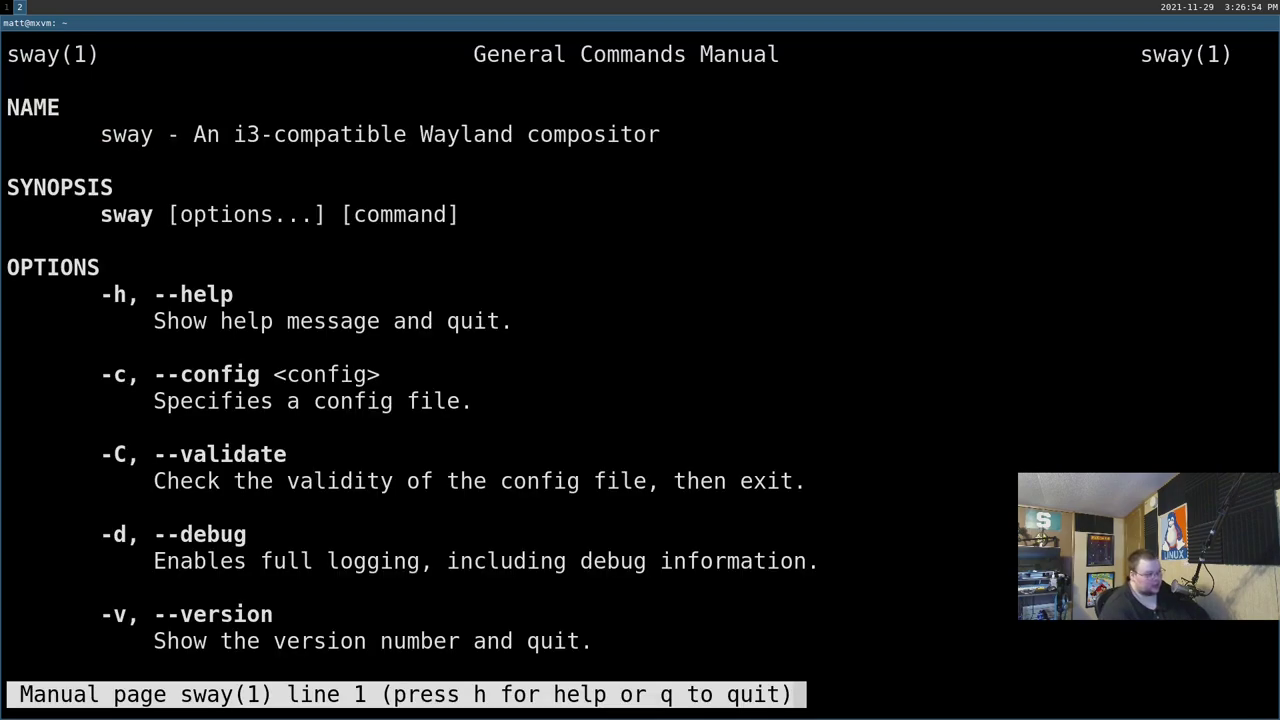
Highlight sway-bar in the manual's SEE ALSO list, close the page and open "man sway-bar".
key(shift+g)
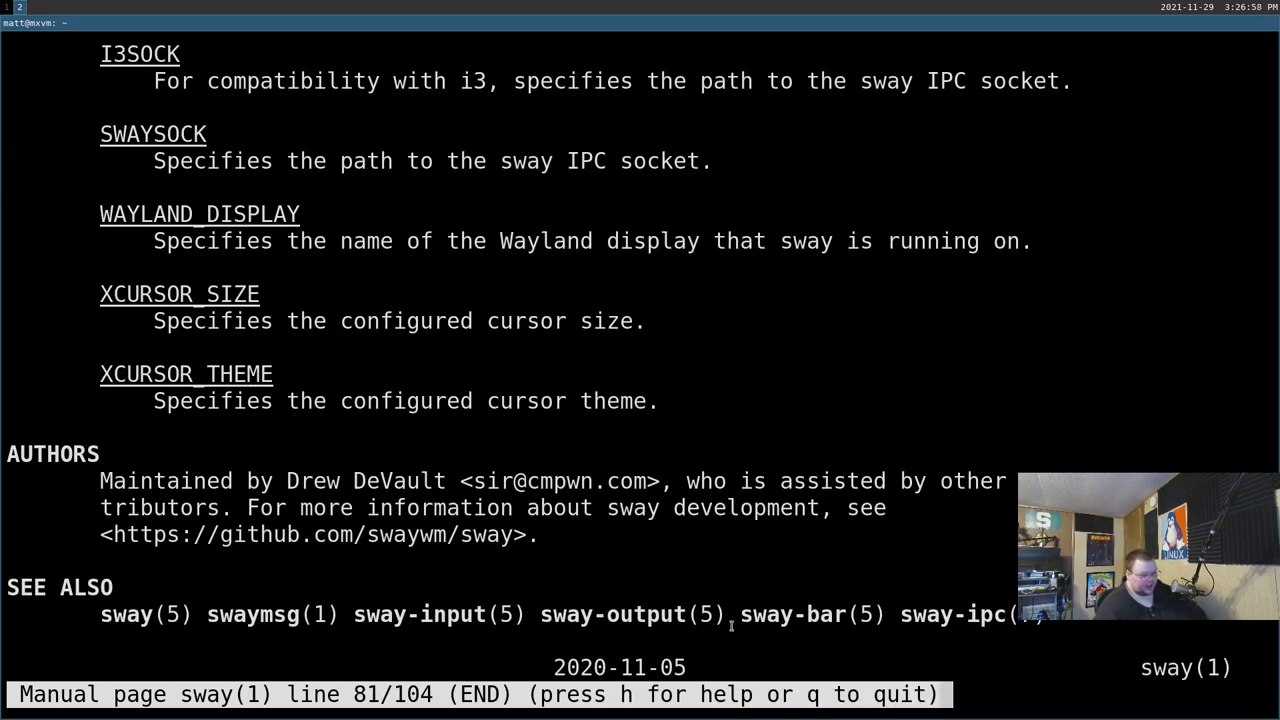
drag(740, 620, 851, 614)
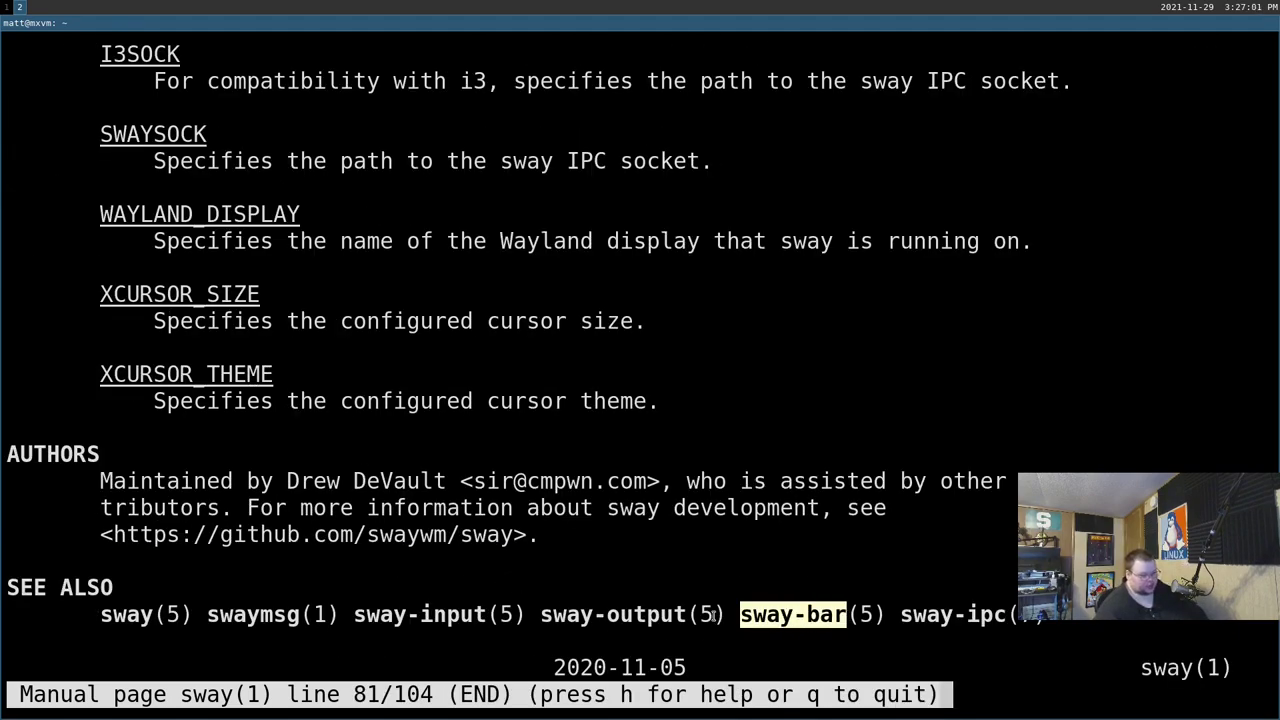
text(q)
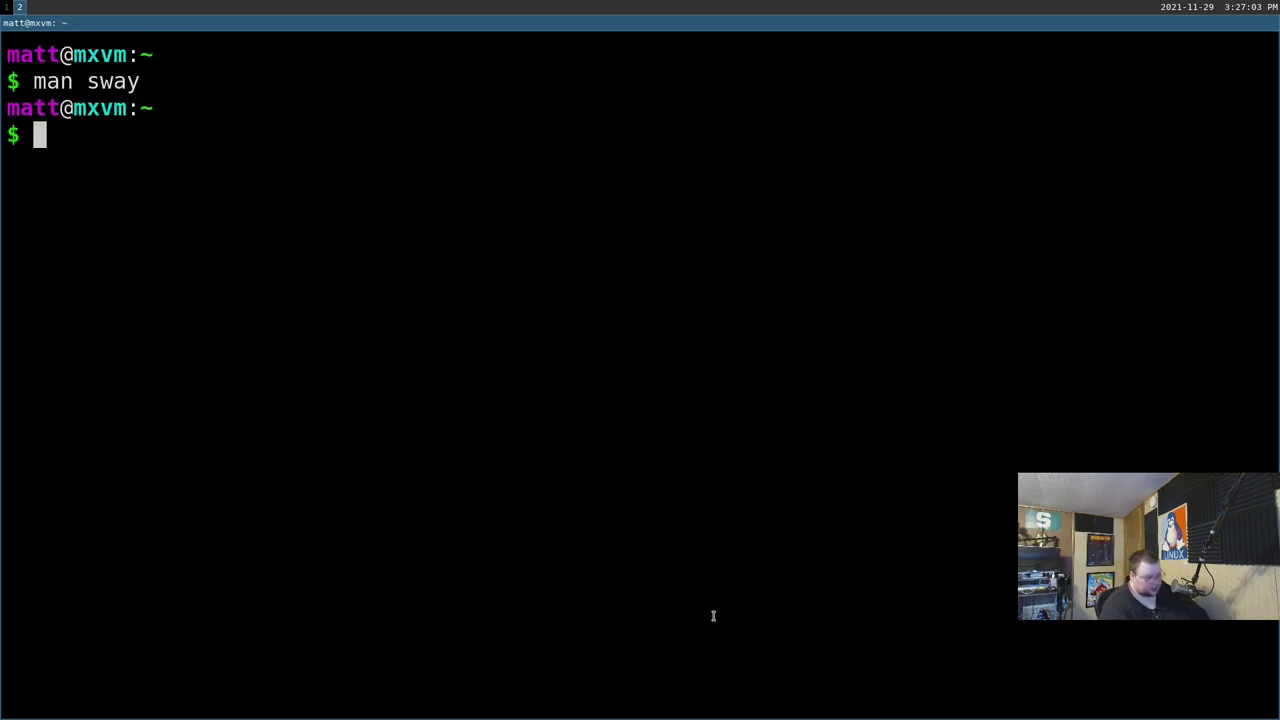
text(man sway-bar)
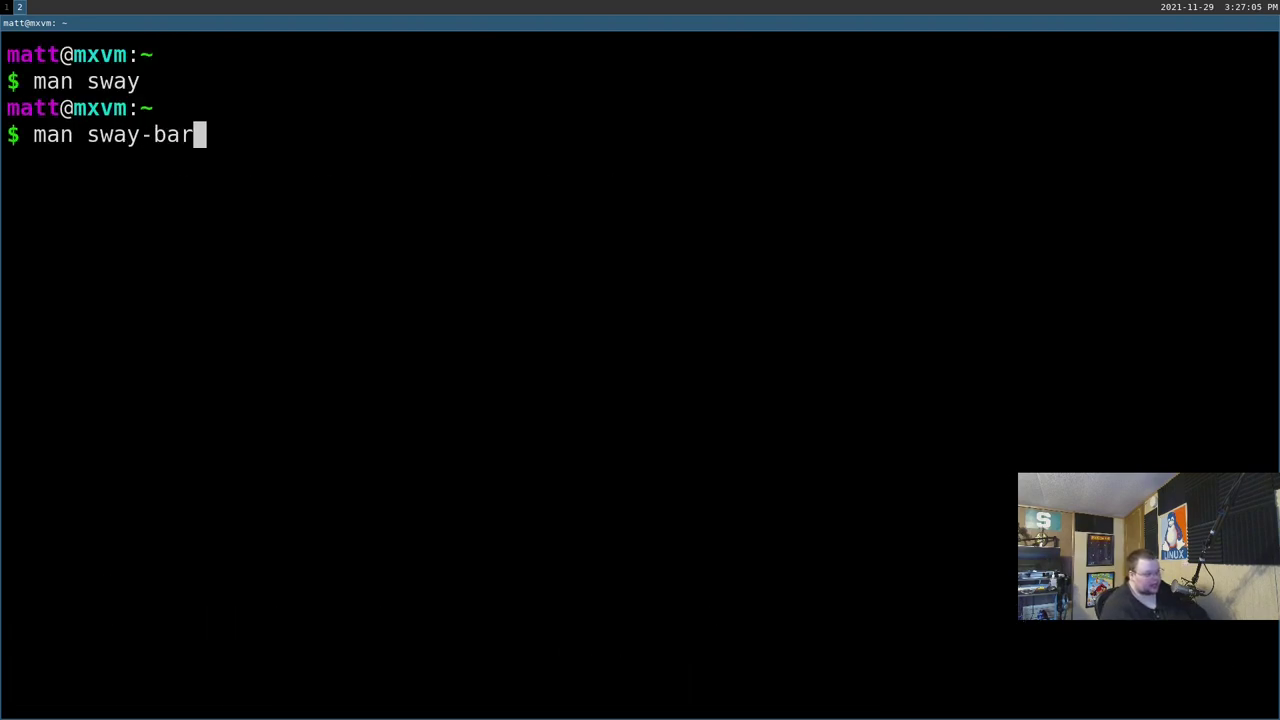
key(Return)
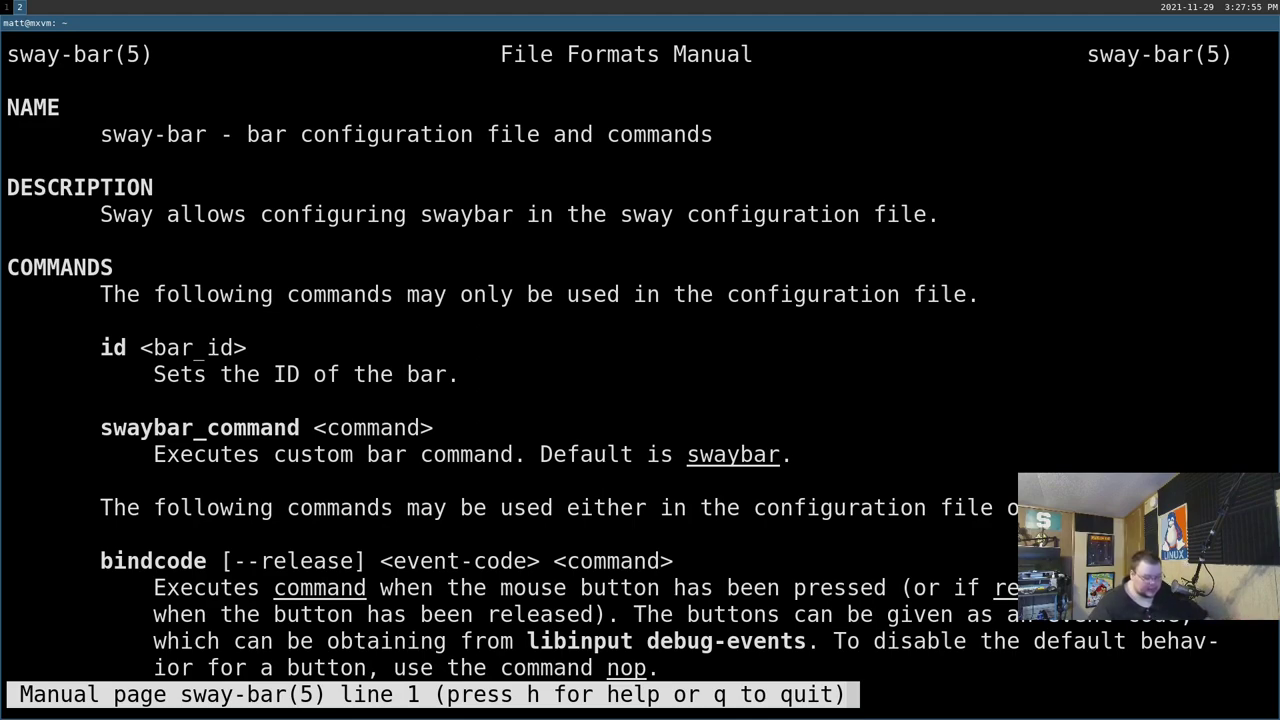
Read the sway-bar manual's commands from id and swaybar_command through the bindings, font, gaps and height options.
key(Down)
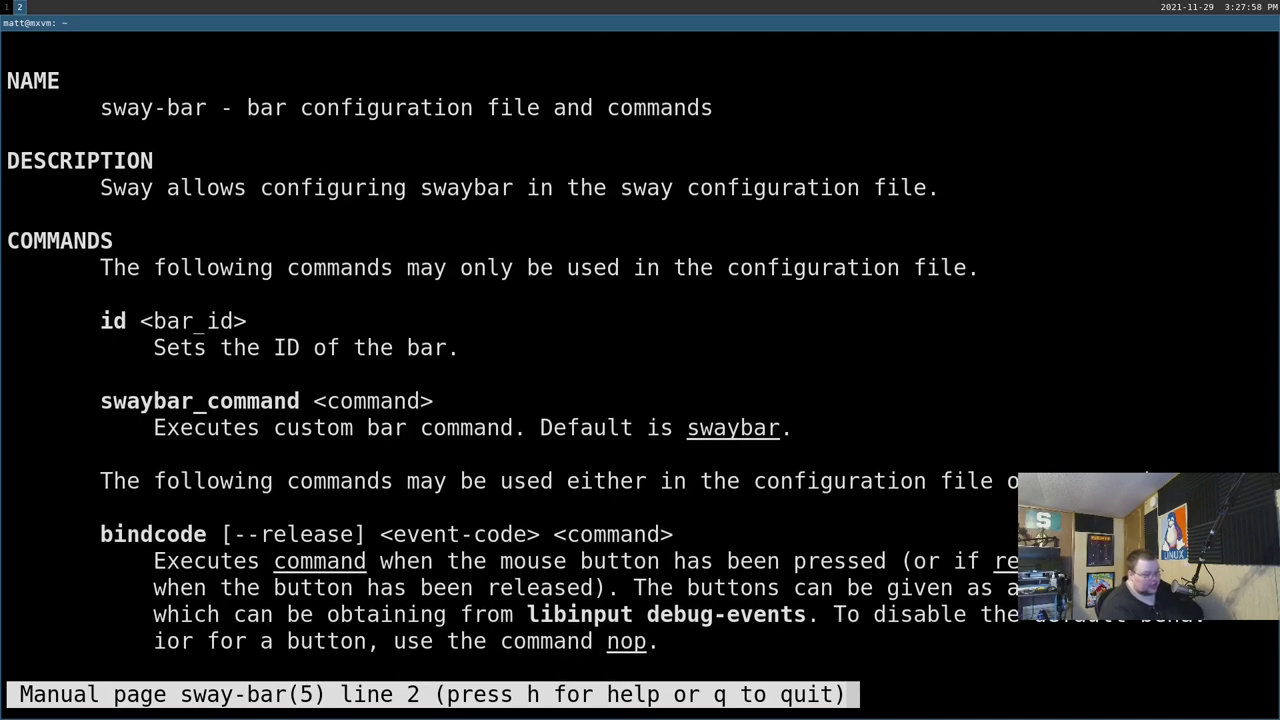
key(Down)
key(Down)
key(Down)
key(Down)
key(Down)
key(Down)
key(Down)
key(Down)
key(Down)
key(Down)
key(Down)
key(Down)
key(Down)
key(Down)
key(Down)
key(Down)
key(Down)
key(Down)
key(Down)
key(Down)
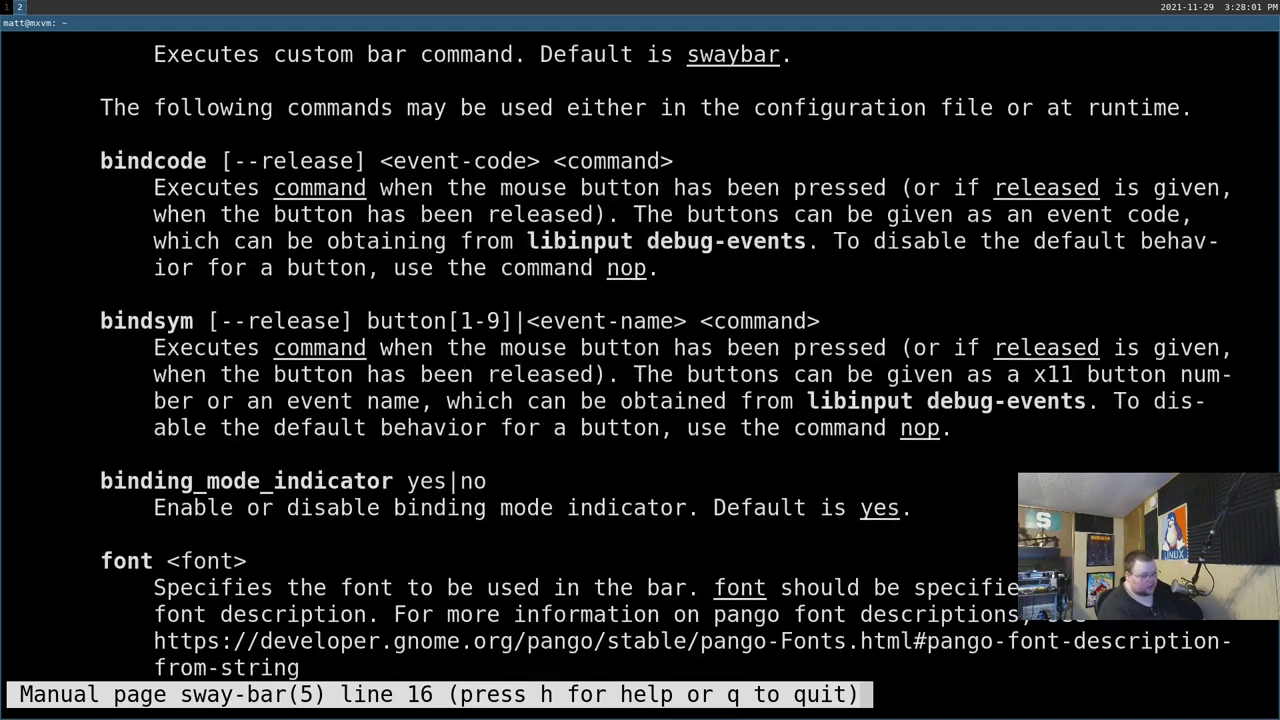
key(Down)
key(Down)
key(Down)
key(Down)
key(Down)
key(Down)
key(Down)
key(Down)
key(Down)
key(Down)
key(Down)
key(Down)
key(Down)
key(Down)
key(Down)
key(Down)
key(Down)
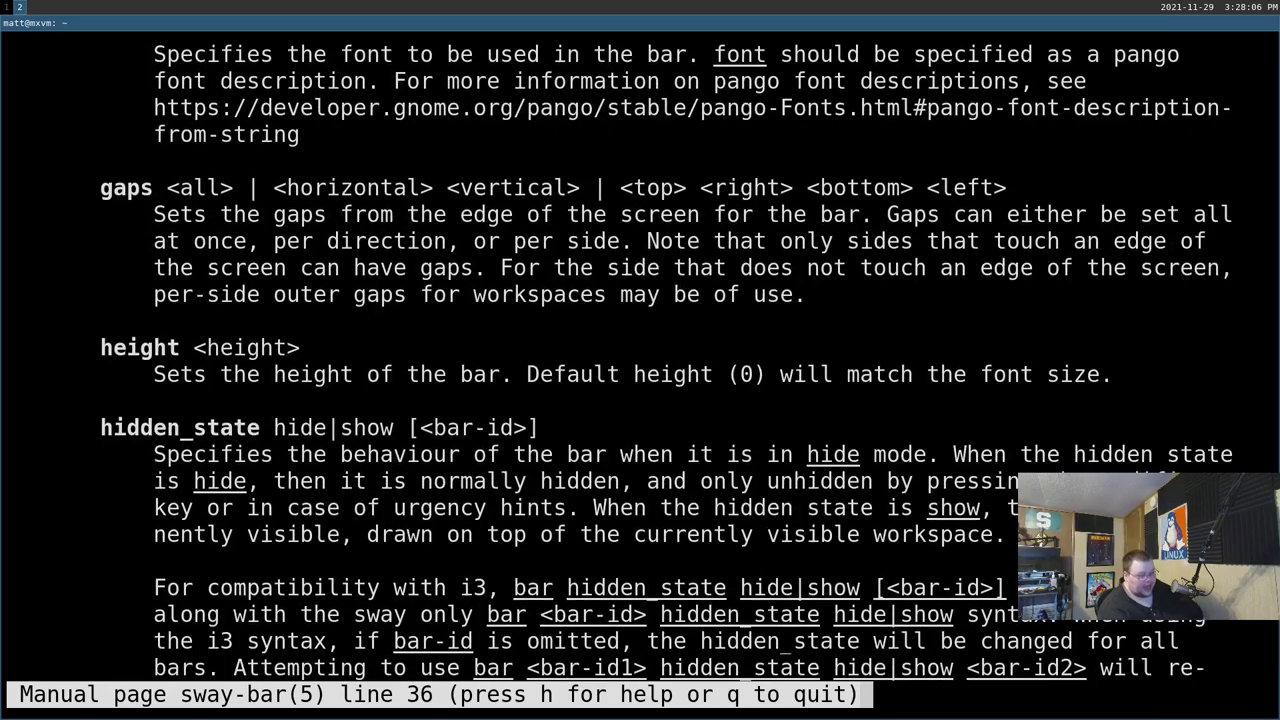
Continue reading the sway-bar manual through the hidden_state and mode options and on to its end.
key(Down)
key(Down)
key(Down)
key(Down)
key(Down)
key(Down)
key(Down)
key(Down)
key(Down)
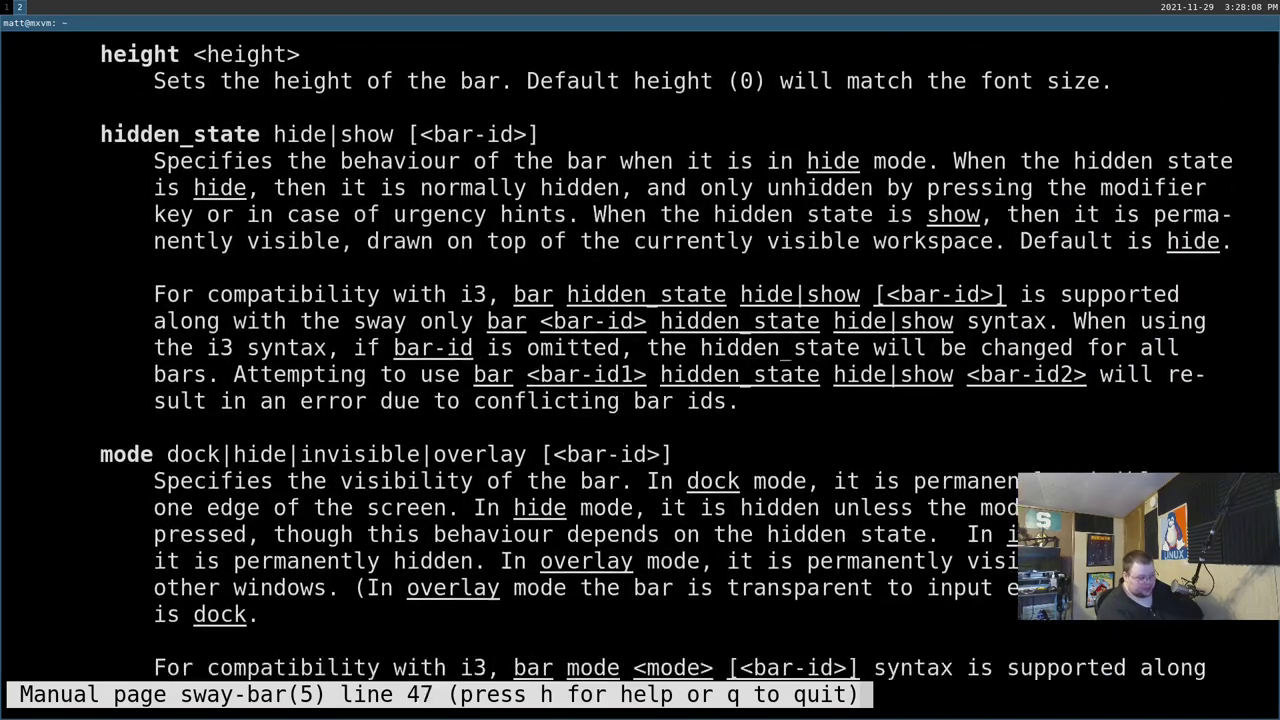
key(Down)
key(Down)
key(Down)
key(Down)
key(Down)
key(Down)
key(Down)
key(Down)
key(Down)
key(Down)
key(Down)
key(Down)
key(Down)
key(Down)
key(Down)
key(Down)
key(Down)
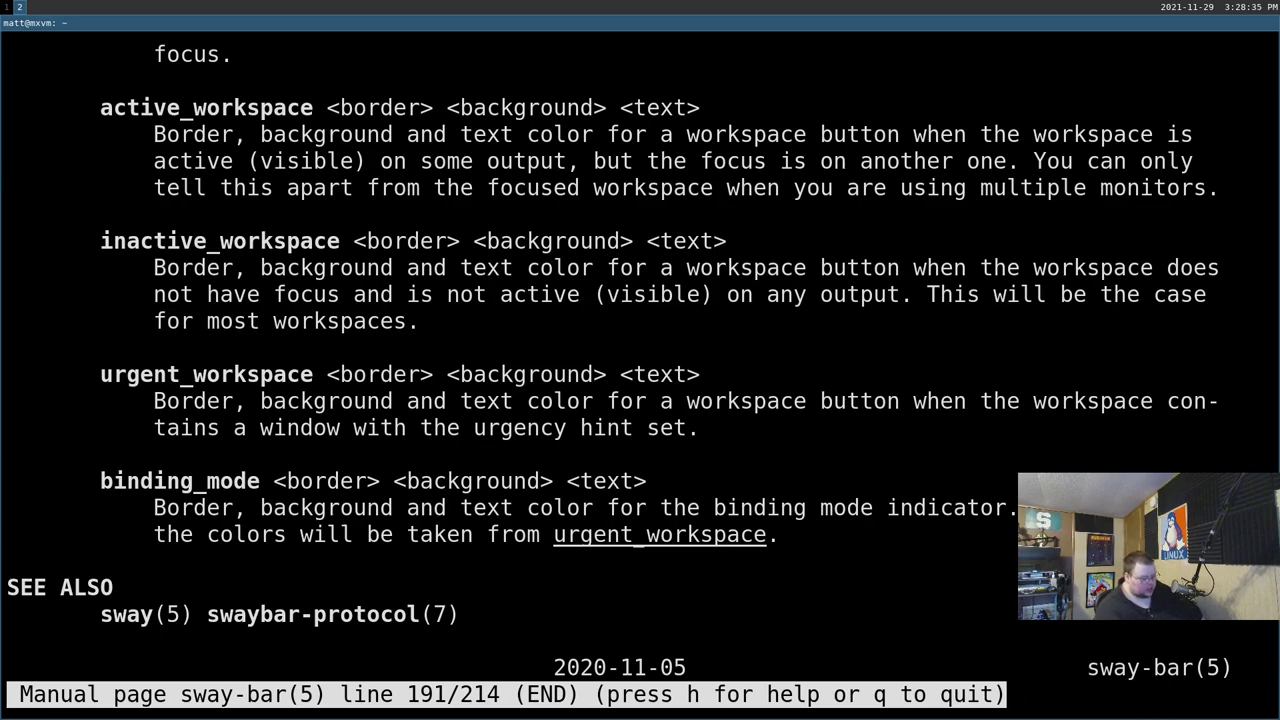
Look back over the bar colour options and return to the beginning of the sway-bar manual.
key(Up)
scroll(640, 350, up, 11)
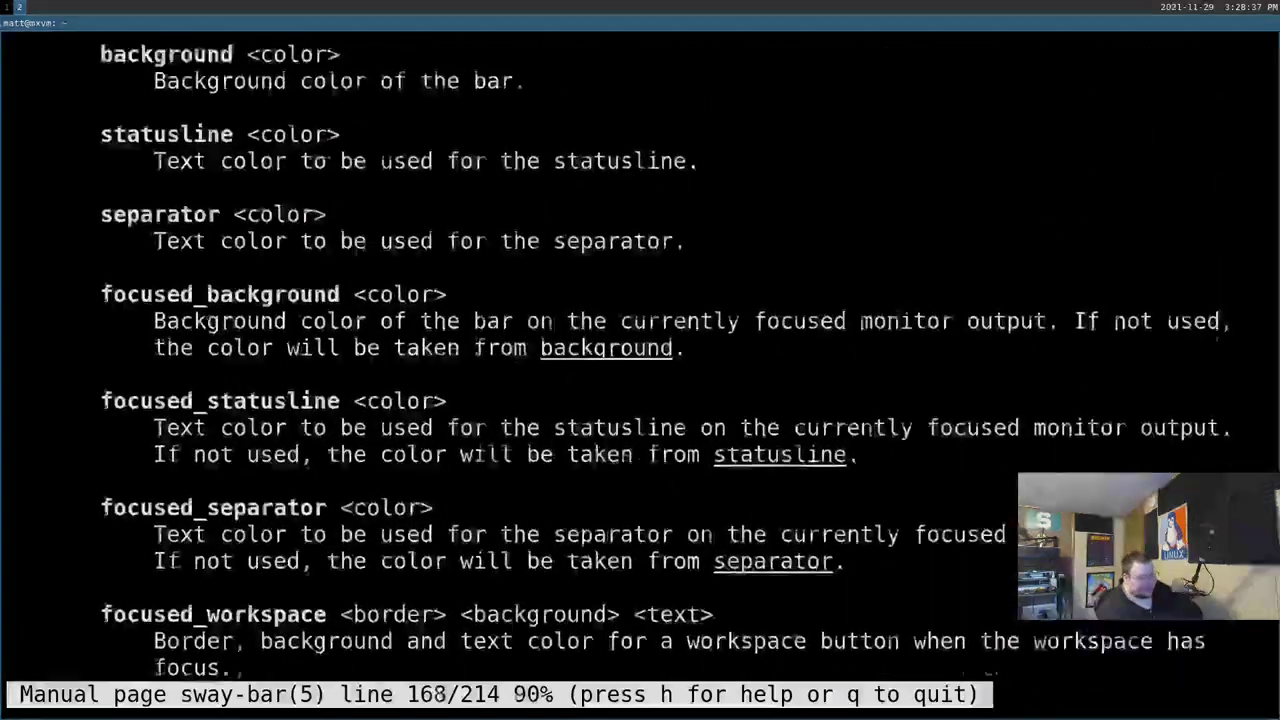
key(g)
key(Down)
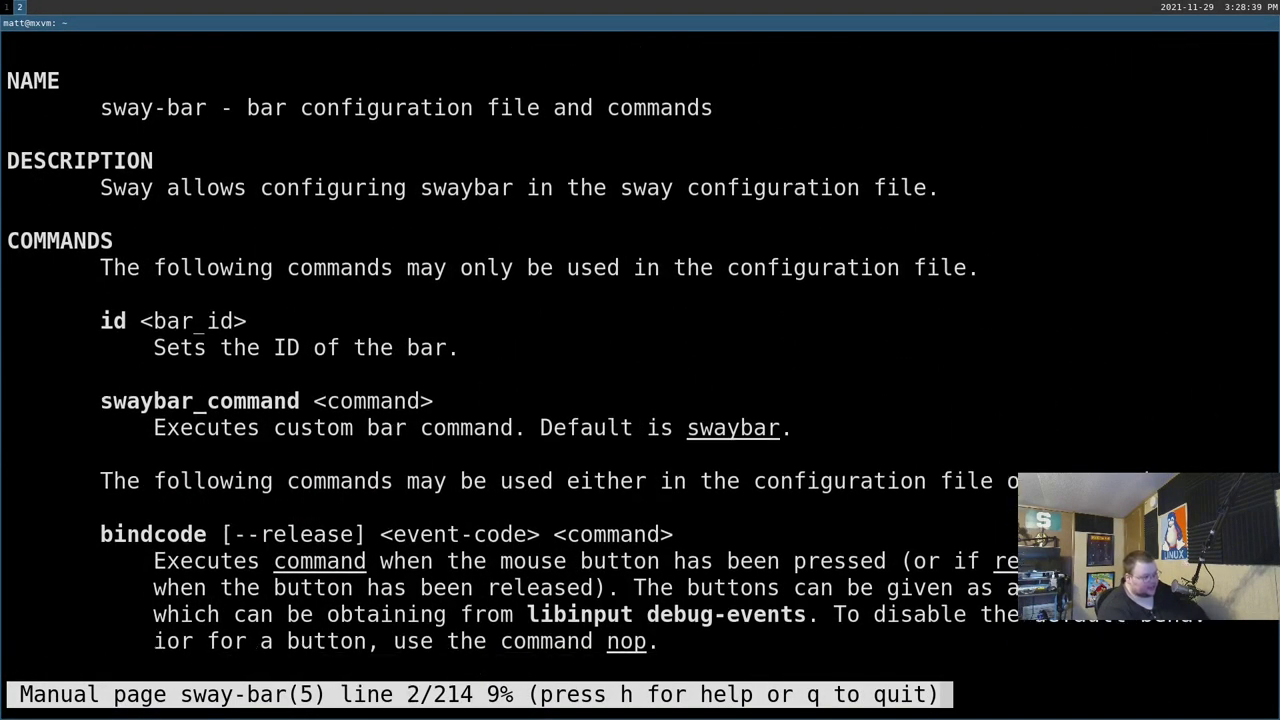
key(Up)
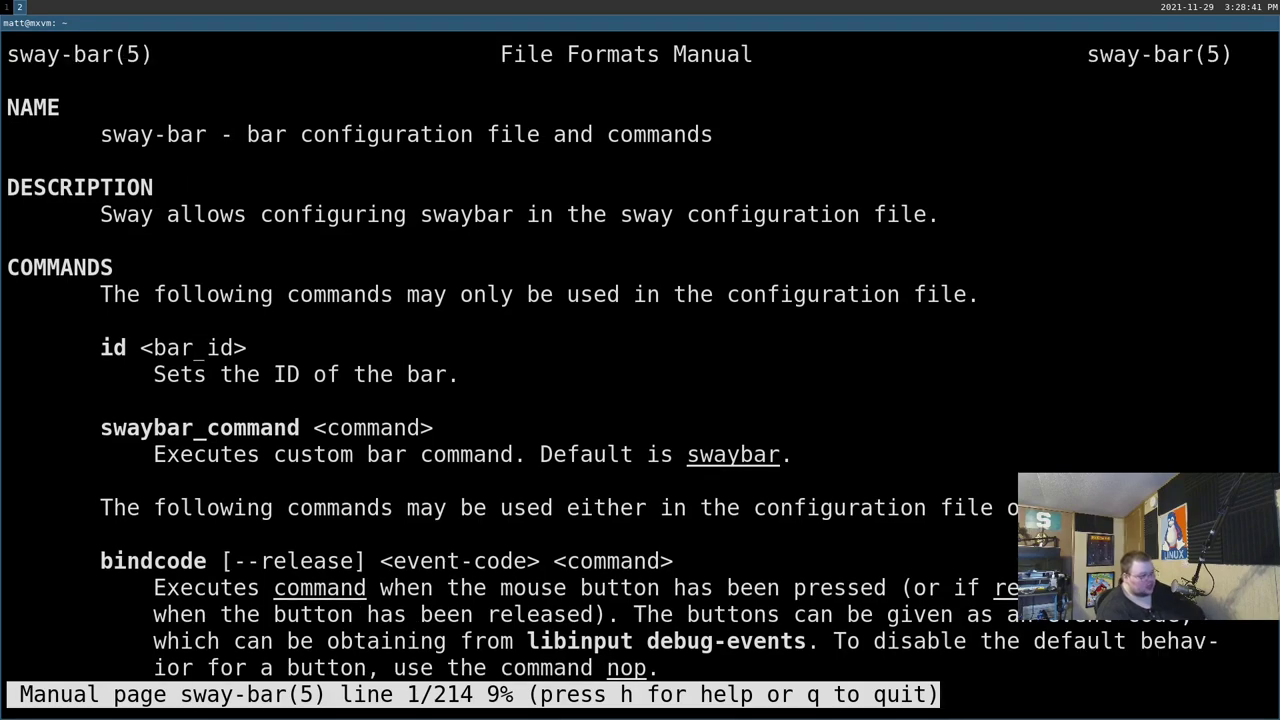
Review the bindcode, bindsym, binding_mode_indicator, font and gaps entries in the sway-bar manual again.
key(Down)
key(Down)
key(Down)
key(Down)
key(Down)
key(Down)
key(Down)
key(Down)
key(Down)
key(Down)
key(Down)
key(Down)
key(Down)
key(Down)
key(Down)
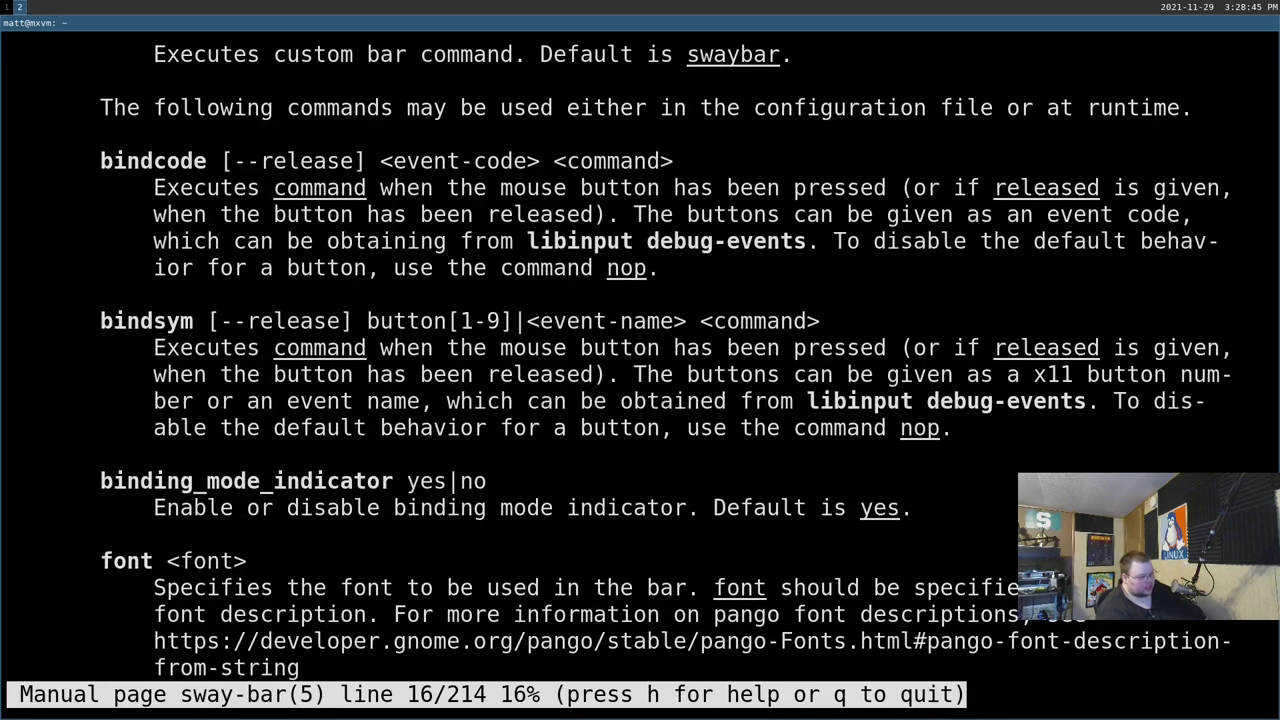
key(Down)
key(Down)
key(Down)
key(Down)
key(Down)
key(Down)
key(Down)
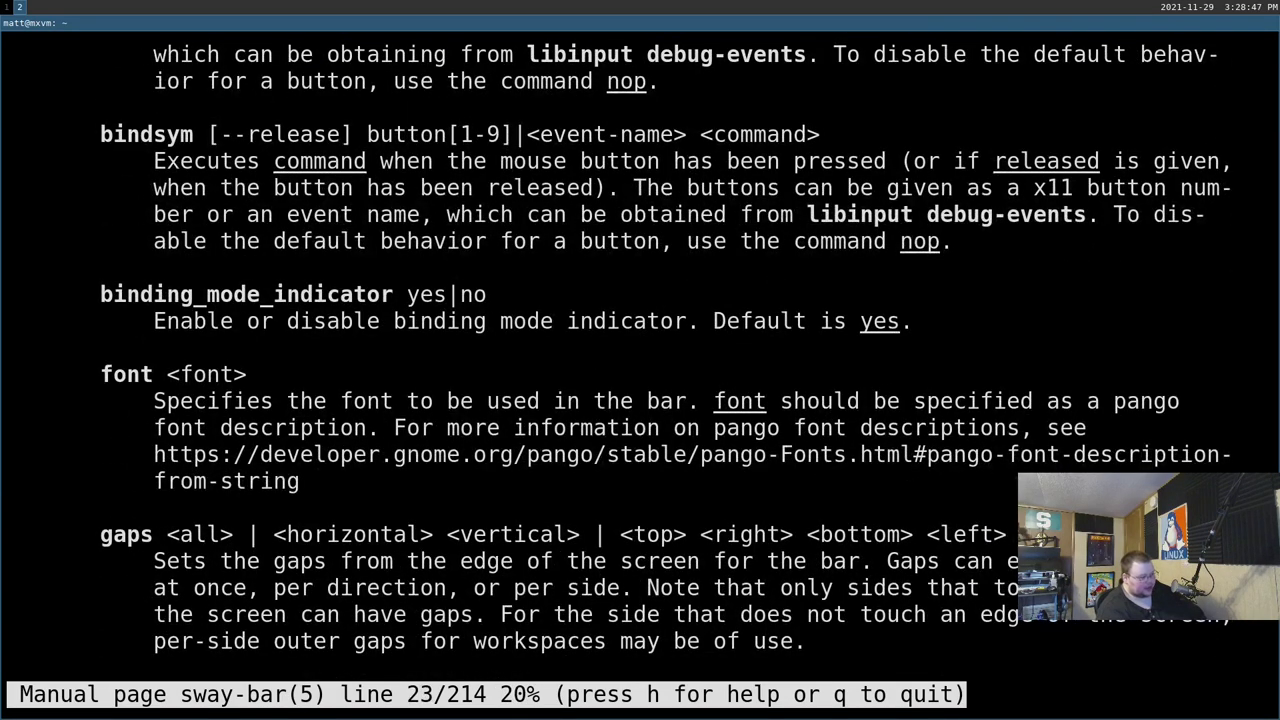
Read the sway-bar manual's binding_mode_indicator, font, gaps and height entries up to the hidden_state option.
key(Down)
key(Down)
key(Down)
key(Down)
key(Down)
key(Down)
key(Down)
key(Down)
key(Down)
key(Down)
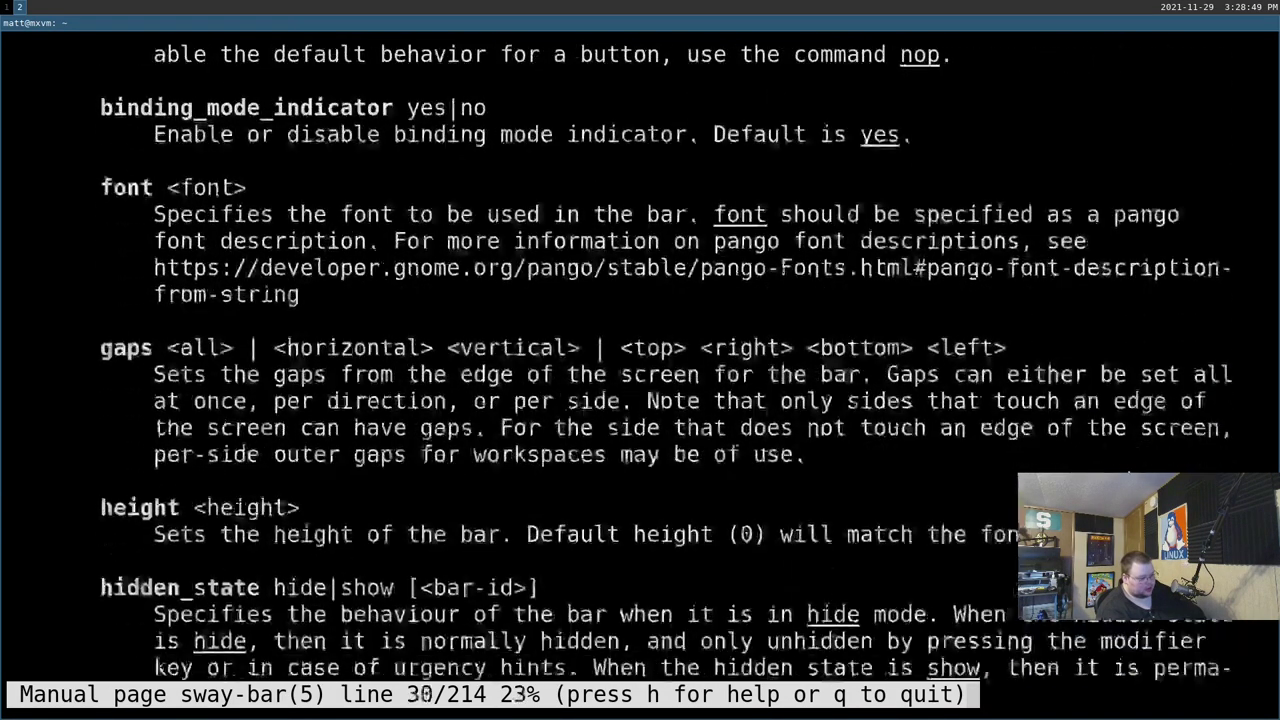
key(Down)
key(Down)
key(Down)
key(Down)
key(Down)
key(Down)
key(Down)
key(Down)
key(Down)
key(Down)
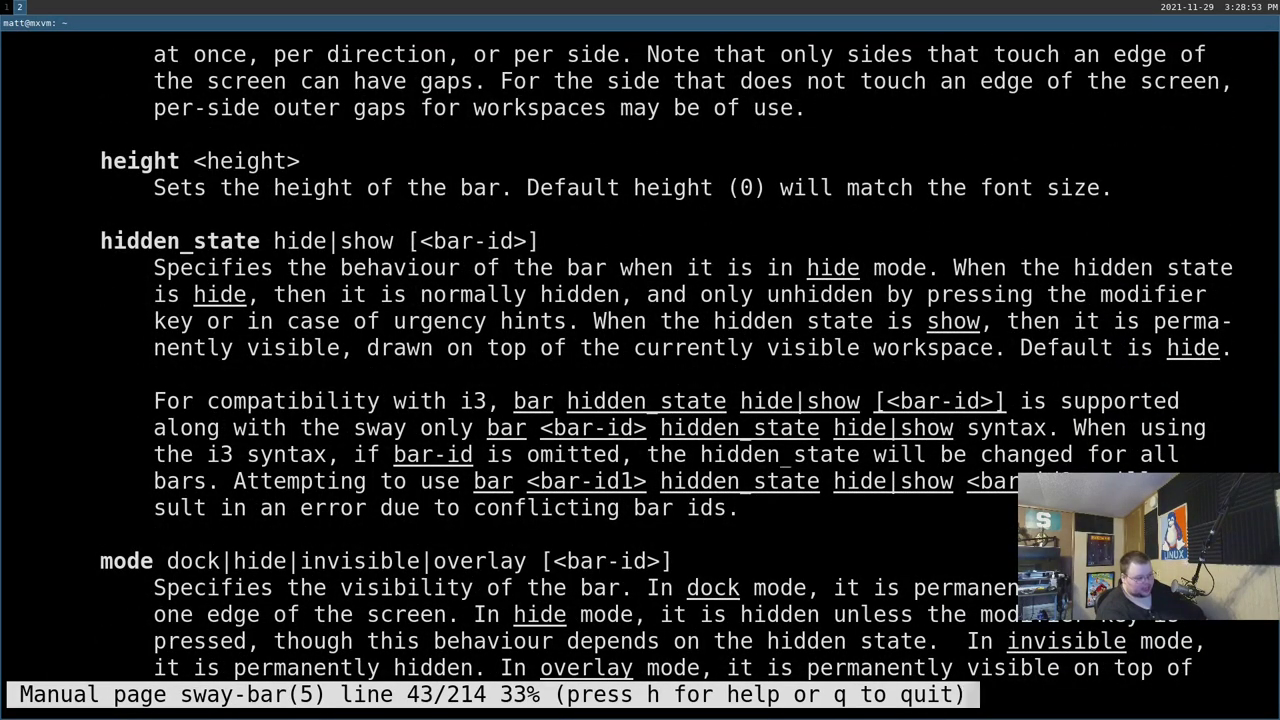
Examine the hidden_state, mode, modifier and output entries in the sway-bar manual.
key(Down)
key(Down)
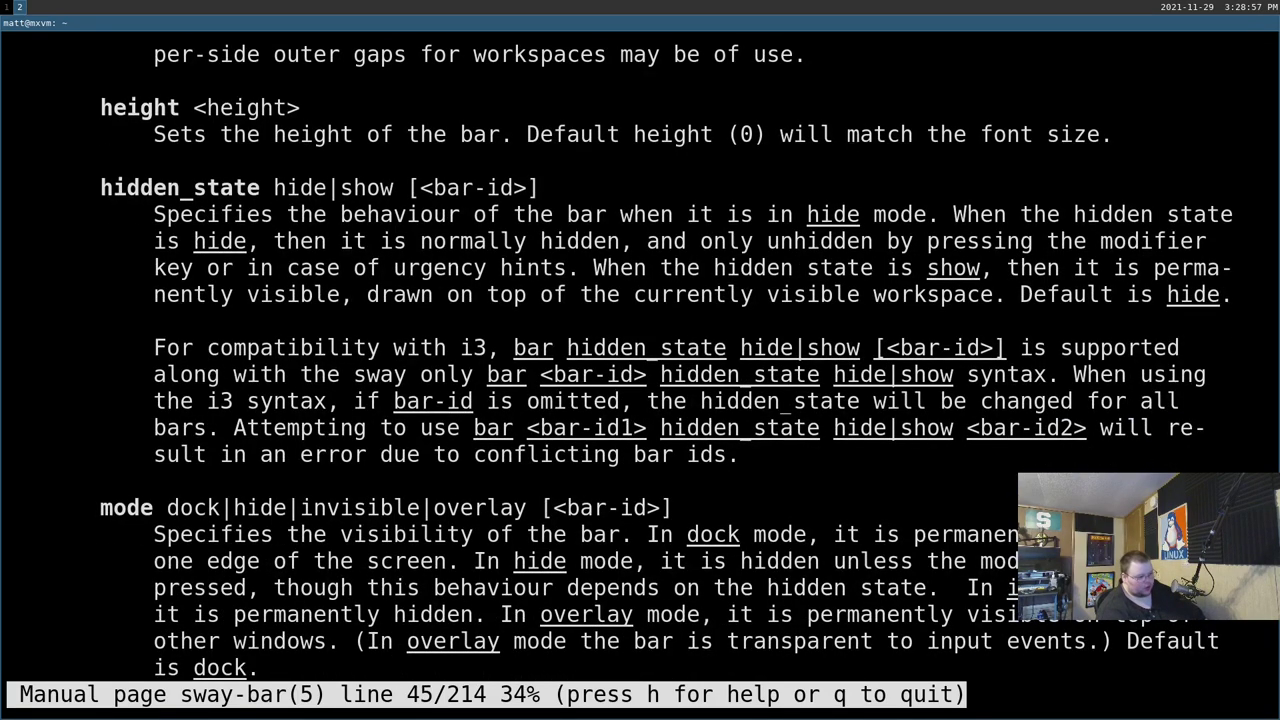
key(Down)
key(Down)
key(Down)
key(Down)
key(Down)
key(Down)
key(Down)
key(Down)
key(Down)
key(Down)
key(Down)
key(Down)
key(Down)
key(Down)
key(Down)
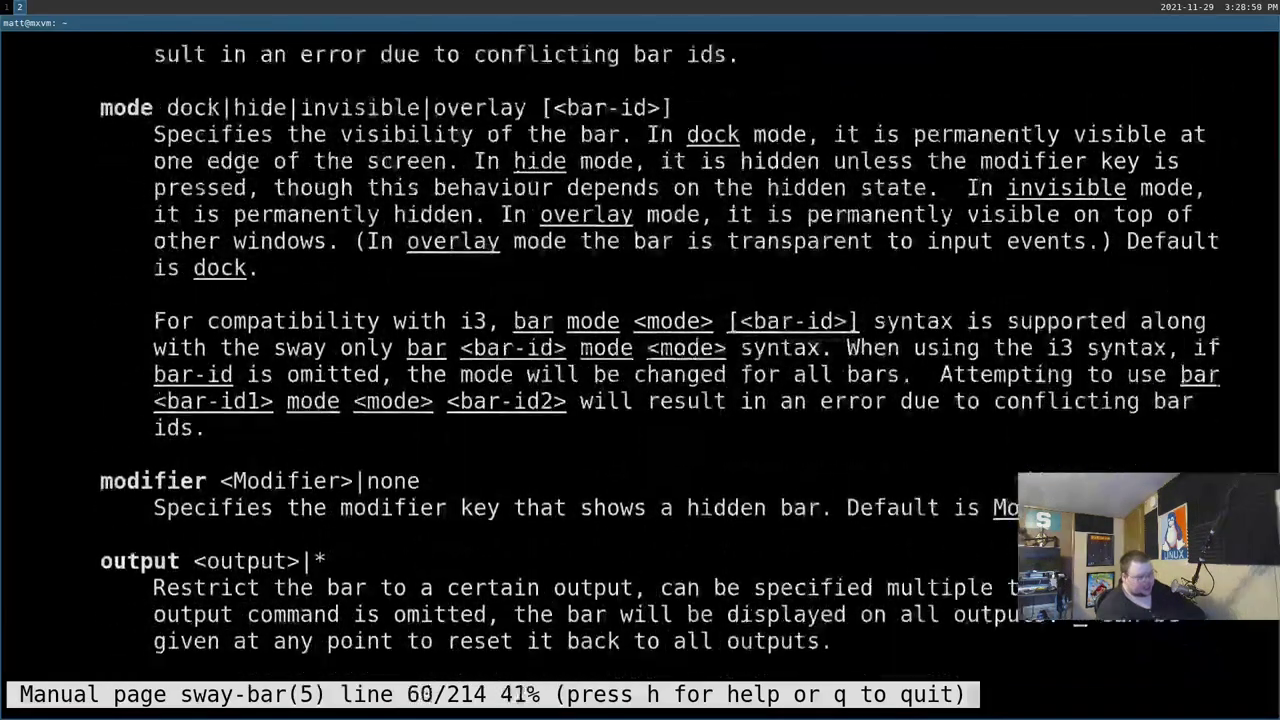
Return to the name, description and first commands at the start of the sway-bar manual.
key(Up)
key(Up)
key(Up)
key(Up)
key(Up)
key(Up)
key(Up)
key(Up)
key(Up)
key(Up)
key(Up)
key(Up)
key(Up)
key(Up)
key(Up)
key(Up)
key(Up)
key(Up)
key(Up)
key(Up)
key(Up)
key(Up)
key(Up)
key(Up)
key(Up)
key(Up)
key(Up)
key(Up)
key(Up)
key(Up)
key(Up)
key(Up)
key(Up)
key(Up)
key(Up)
key(Up)
key(Up)
key(Up)
key(Up)
key(Up)
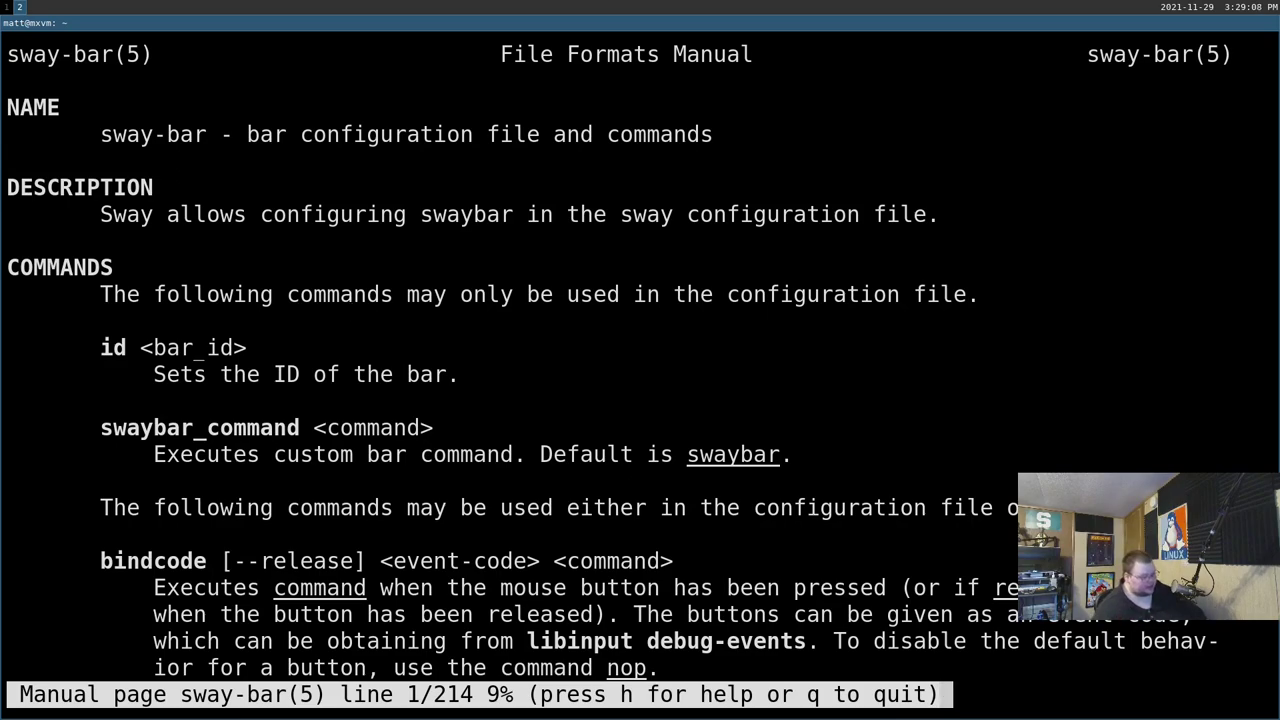
Open a terminal with enlarged text on workspace 3 and display the manual page for ls.
key(super+3)
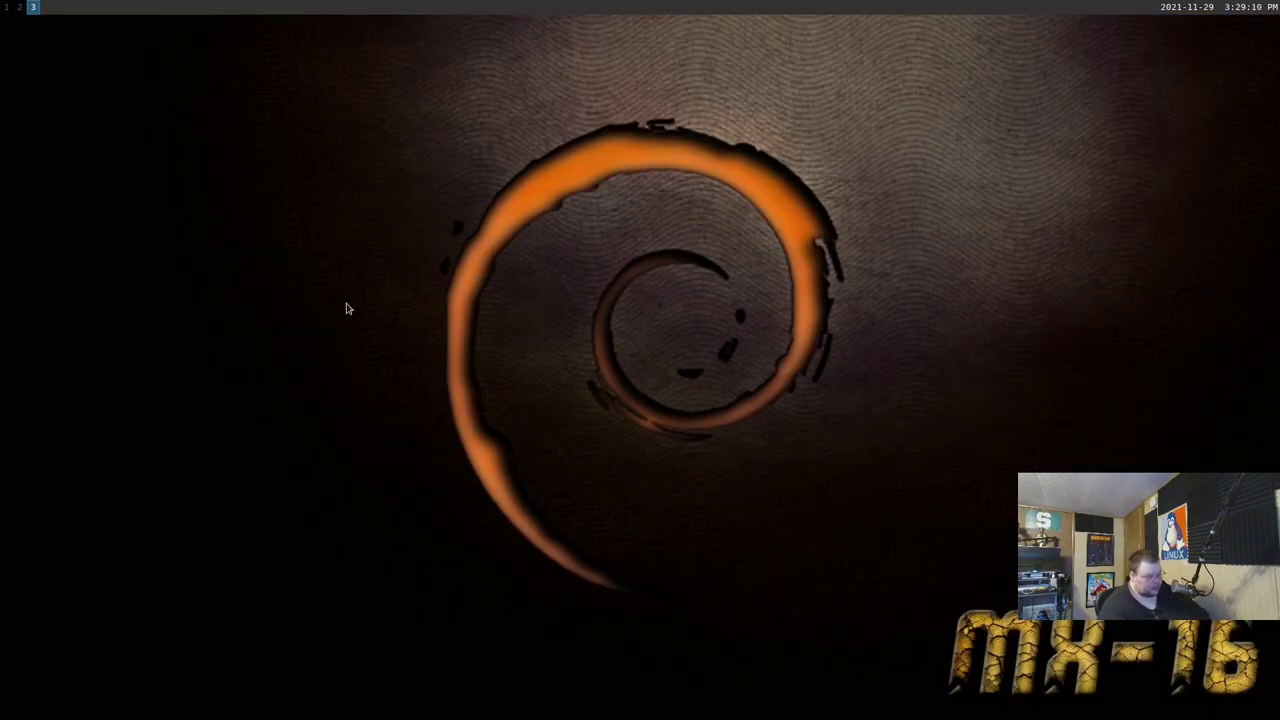
key(super+Return)
key(ctrl+plus)
key(ctrl+plus)
key(ctrl+plus)
key(ctrl+plus)
key(ctrl+plus)
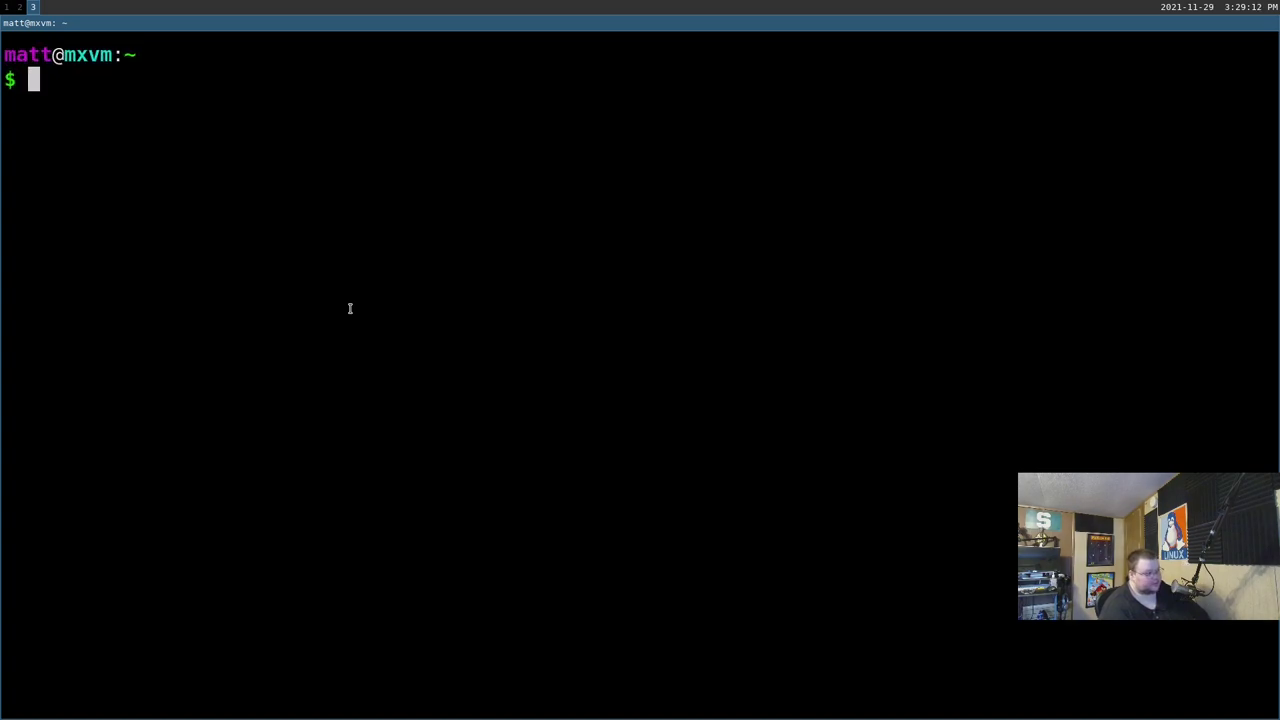
text(man ls)
key(Return)
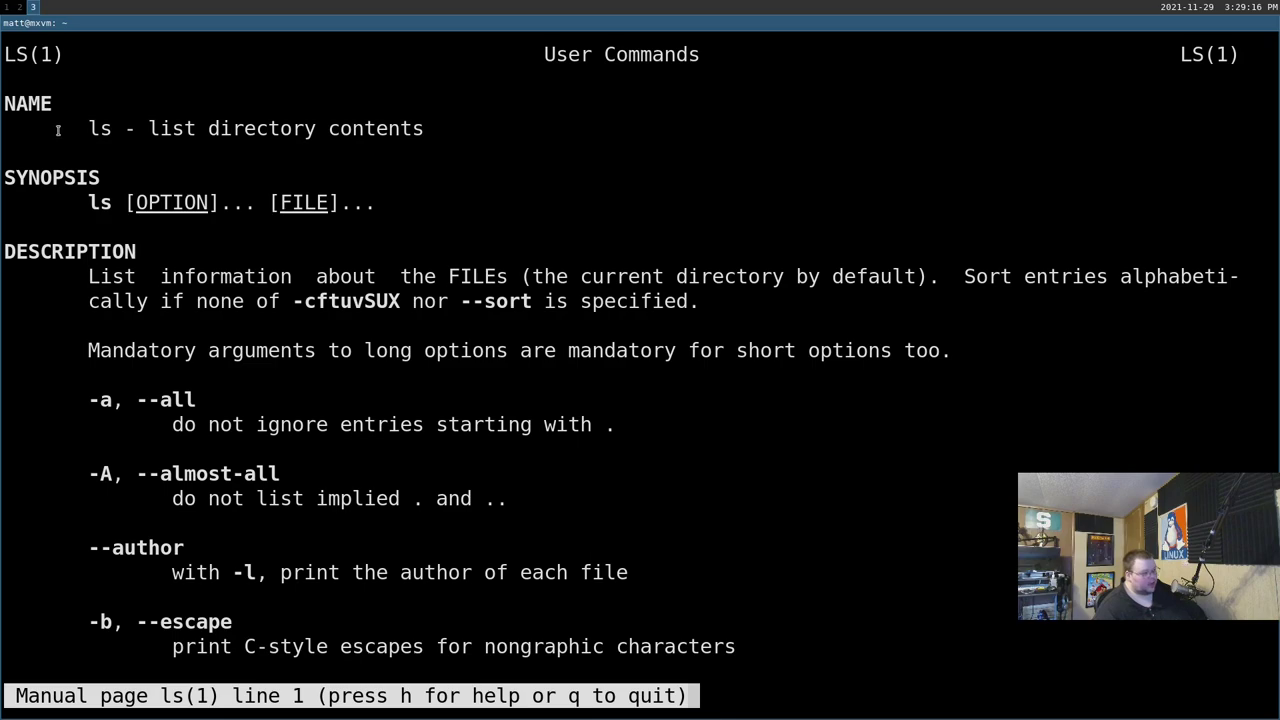
Highlight the command name and the OPTION placeholder in the ls manual's synopsis.
double_click(100, 203)
click(92, 203)
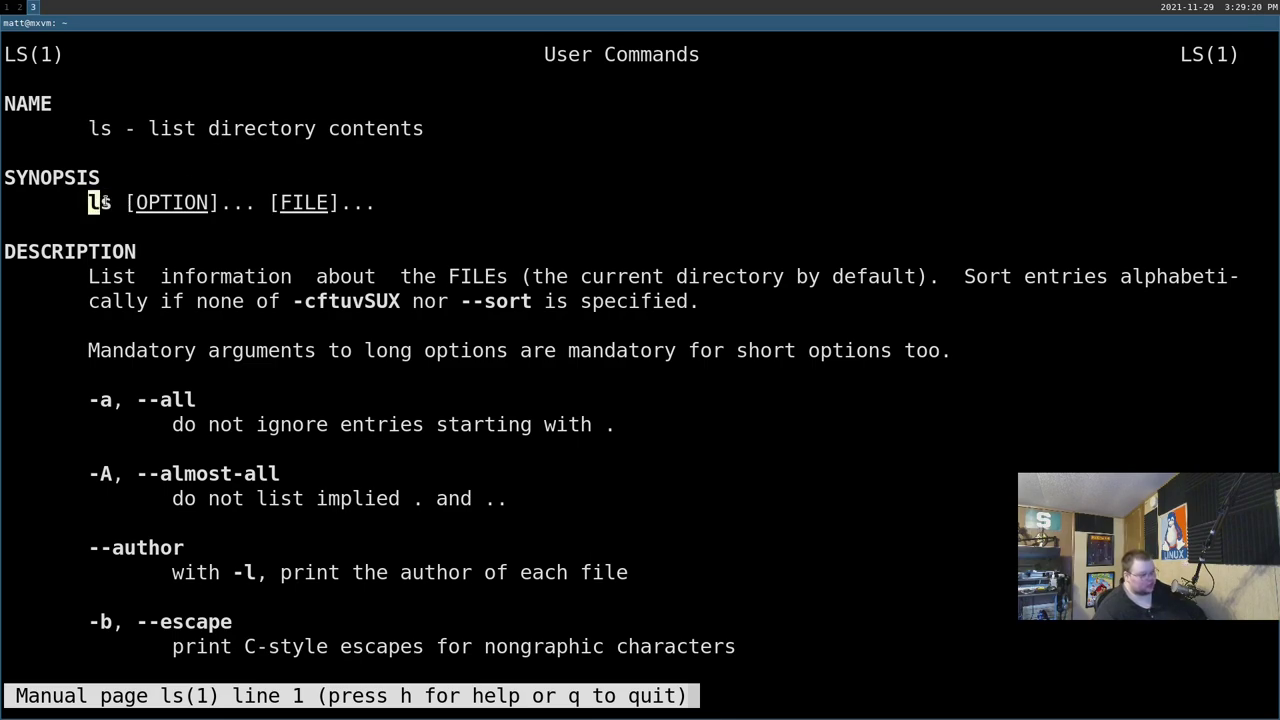
drag(185, 203, 136, 203)
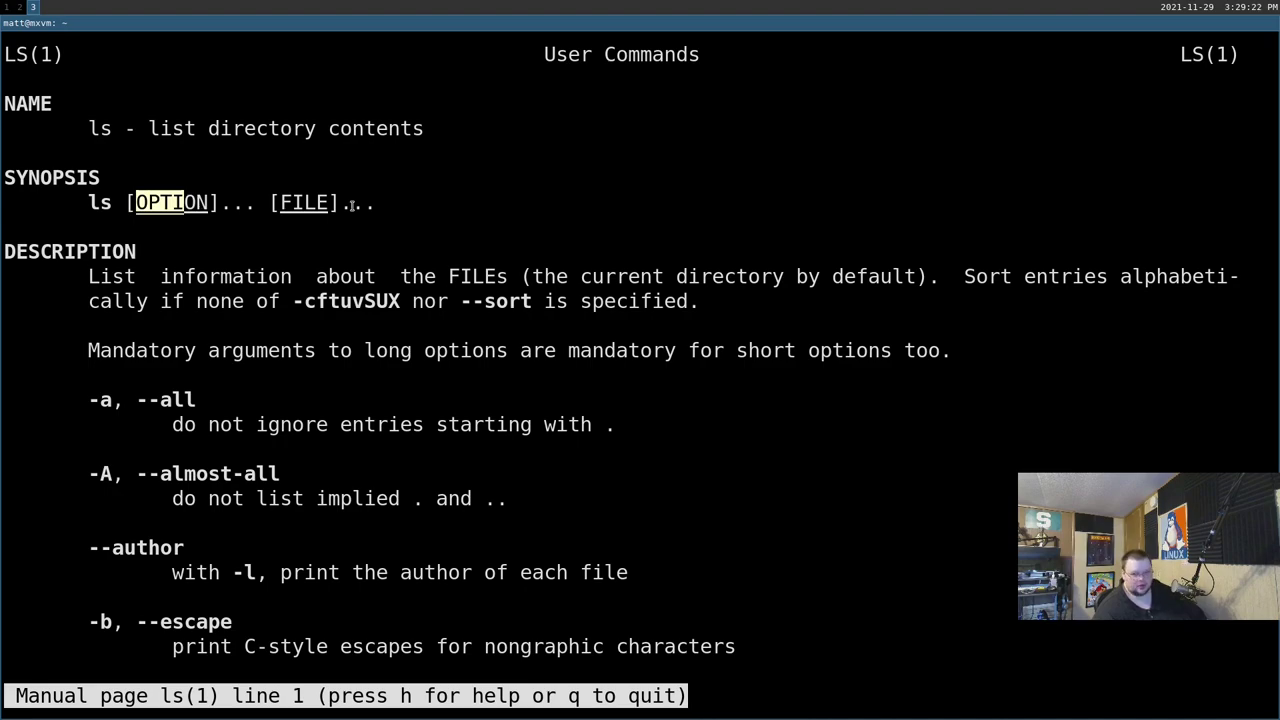
Go back to the sway-bar manual on workspace 2 and review its description and first commands for comparison.
key(super+2)
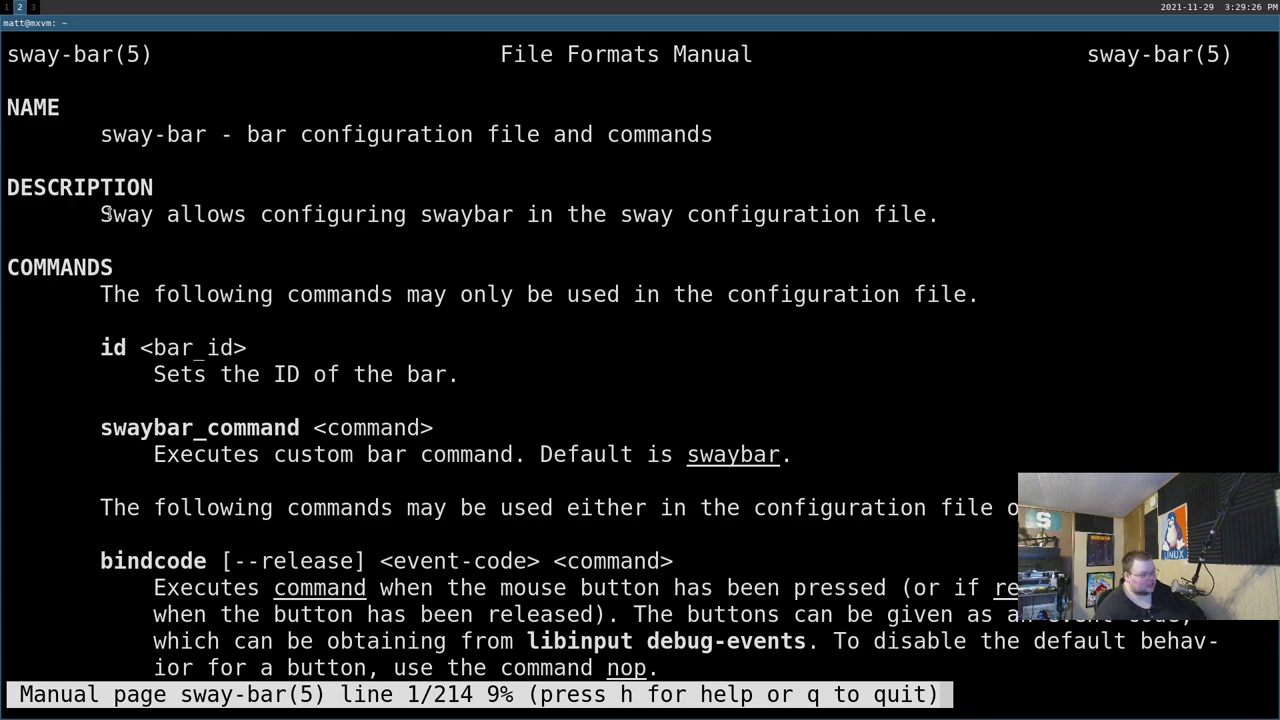
drag(103, 214, 443, 220)
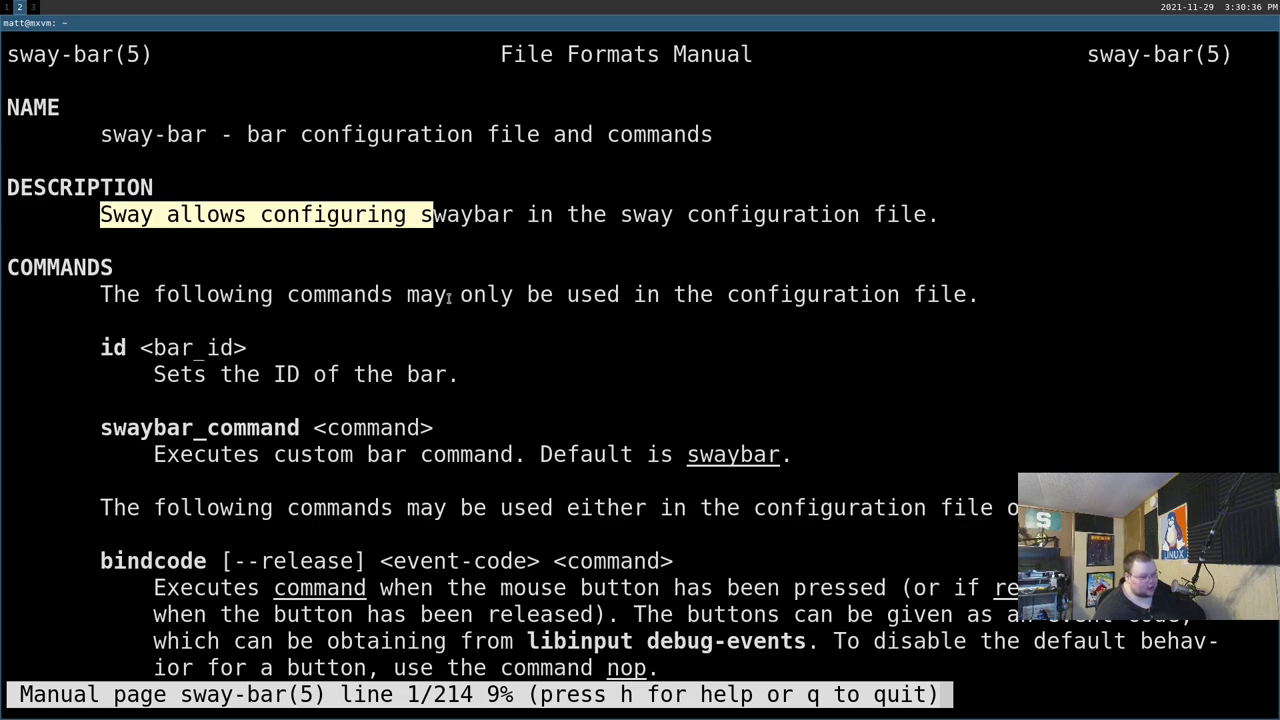
scroll(442, 303, down, 4)
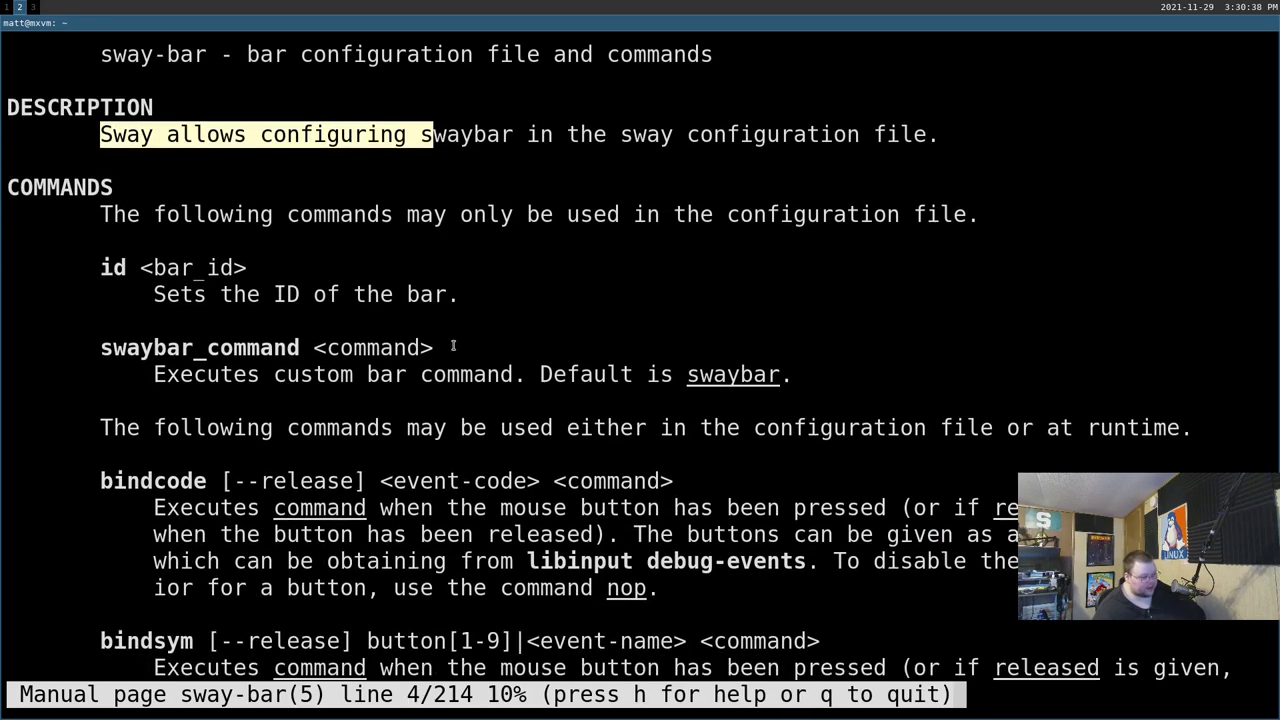
scroll(455, 347, down, 2)
scroll(455, 347, up, 3)
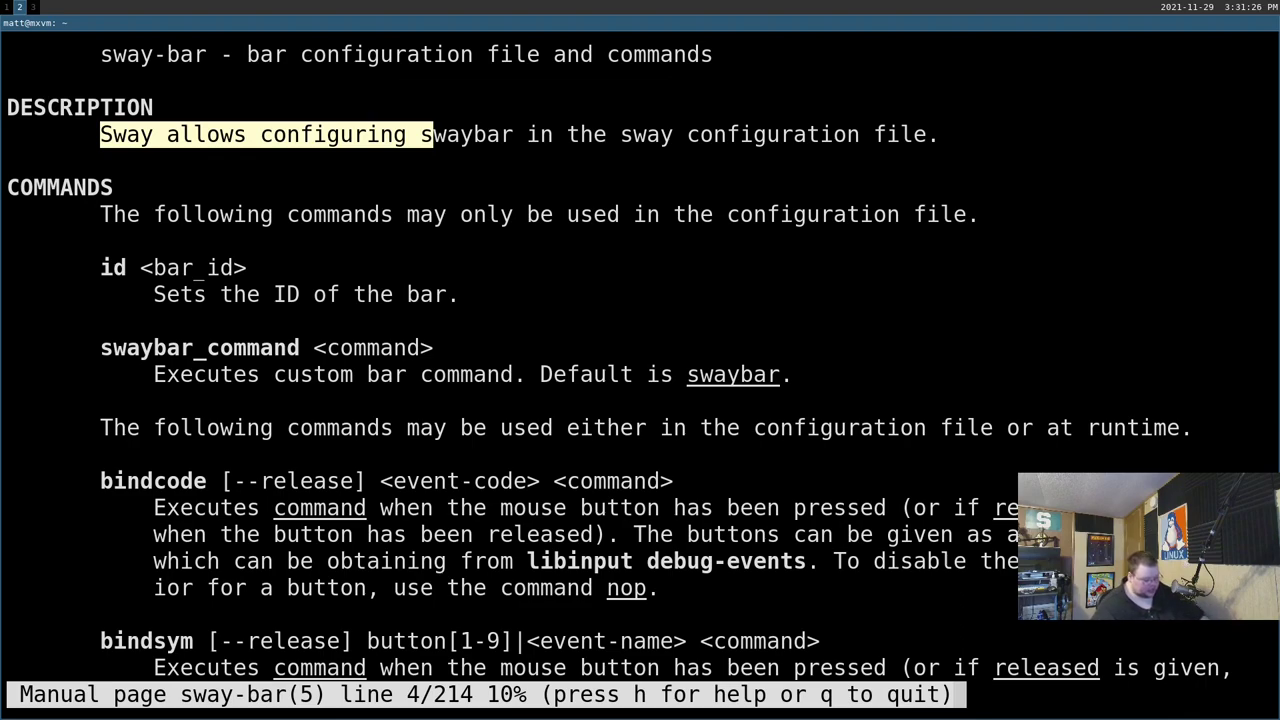
Close the sway-bar manual's terminal and return to the bar colours block of the Sway config on workspace 1.
key(super+shift+q)
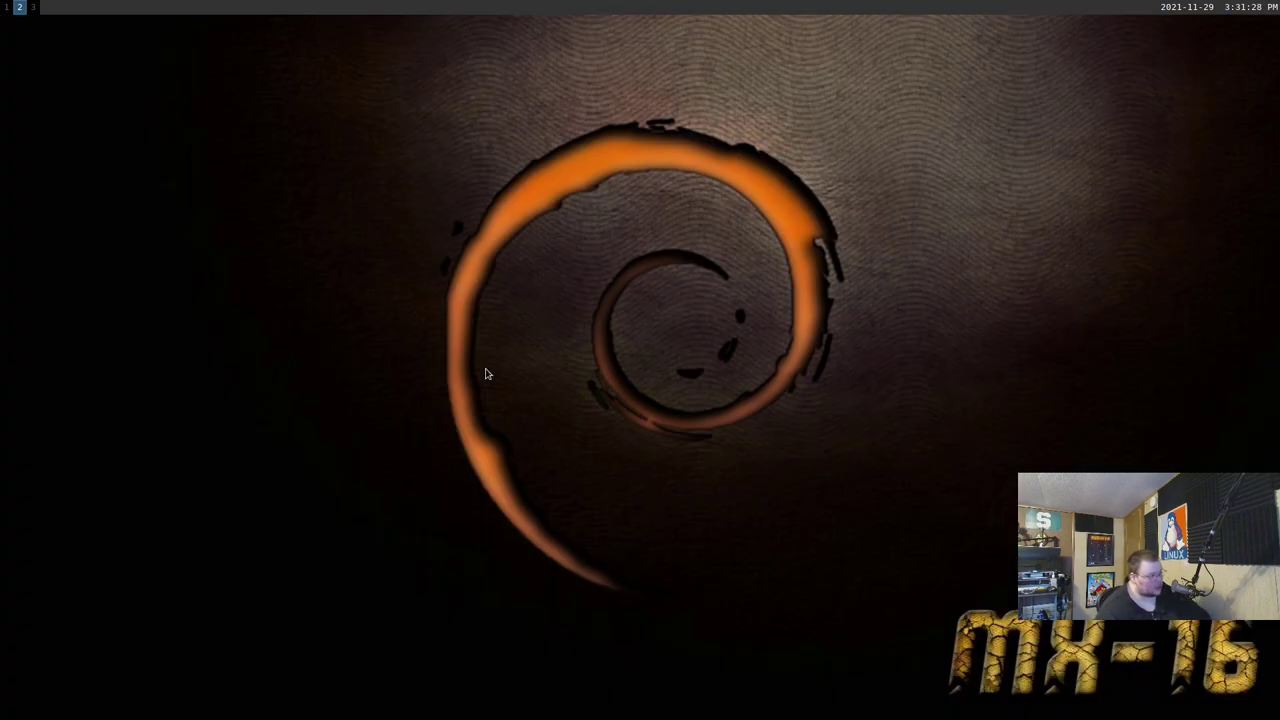
key(super+1)
key(j)
key(j)
key(j)
key(j)
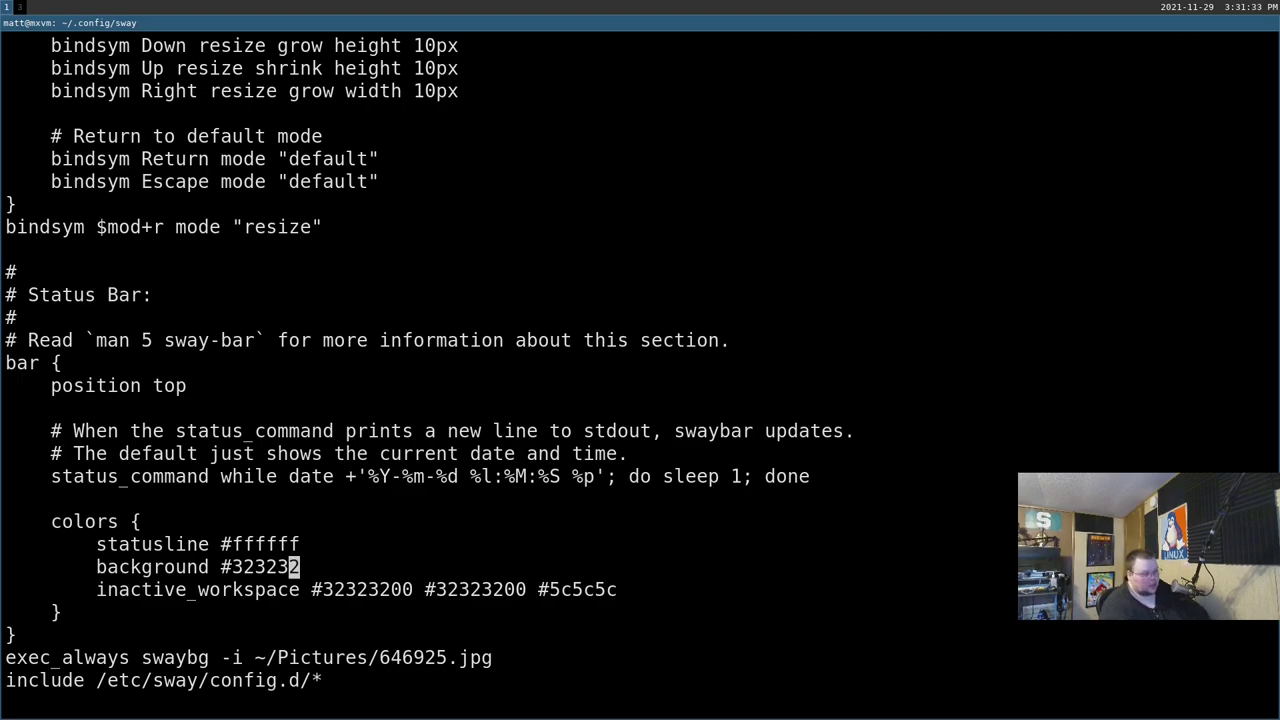
Switch to the empty workspace 2 and launch Firefox from the application launcher.
key(super+3)
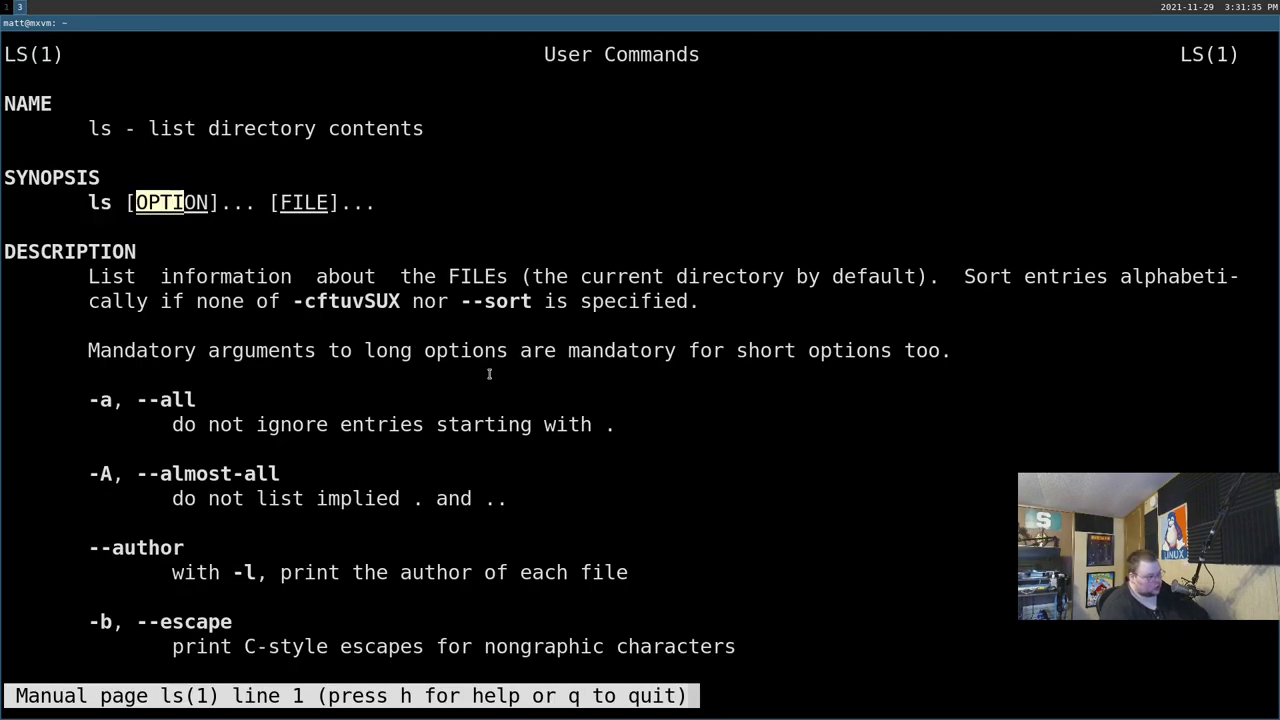
key(super+2)
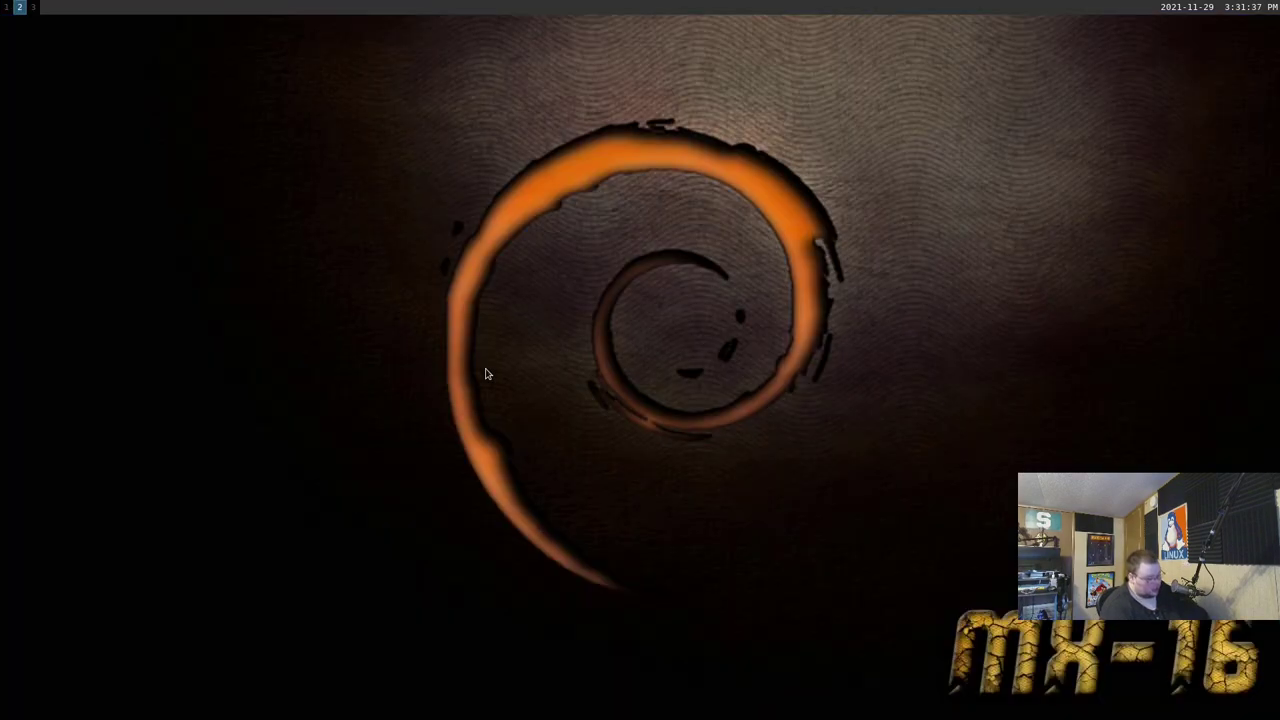
key(super+d)
text(firefox)
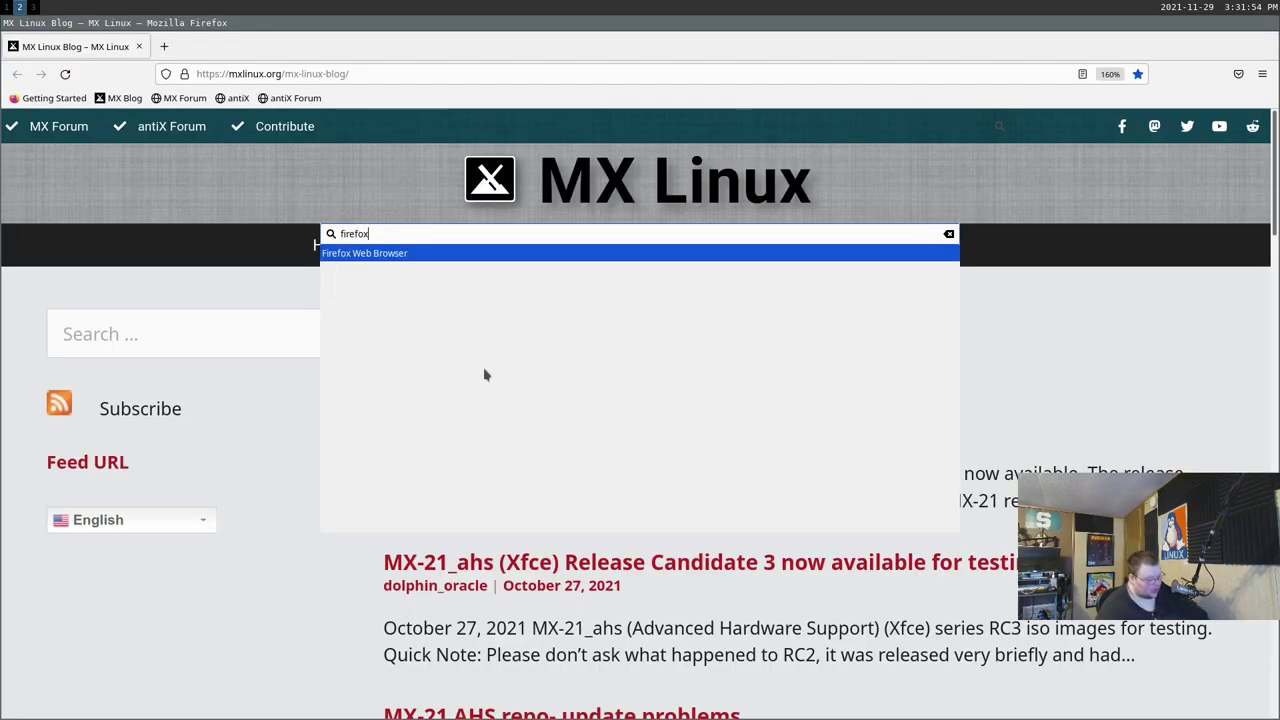
key(Return)
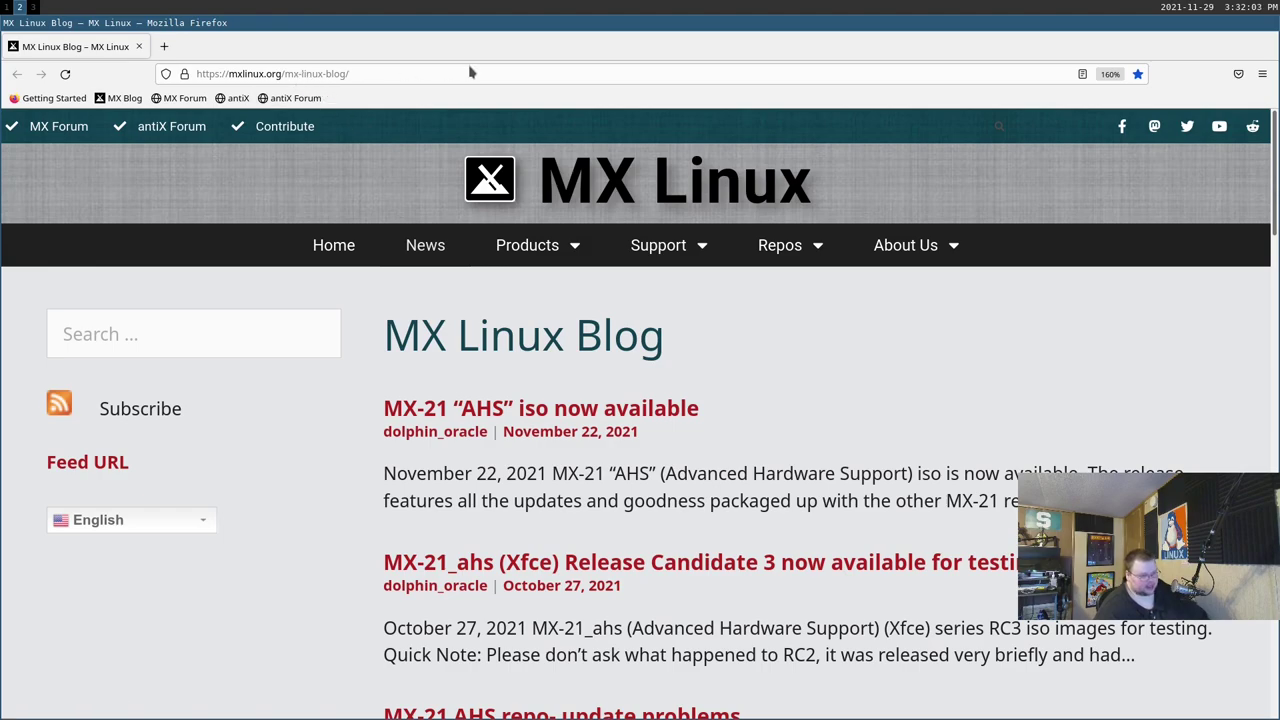
Search the web for gruvbox and open its Vim color scheme repository on GitHub beside the Sway config.
click(349, 79)
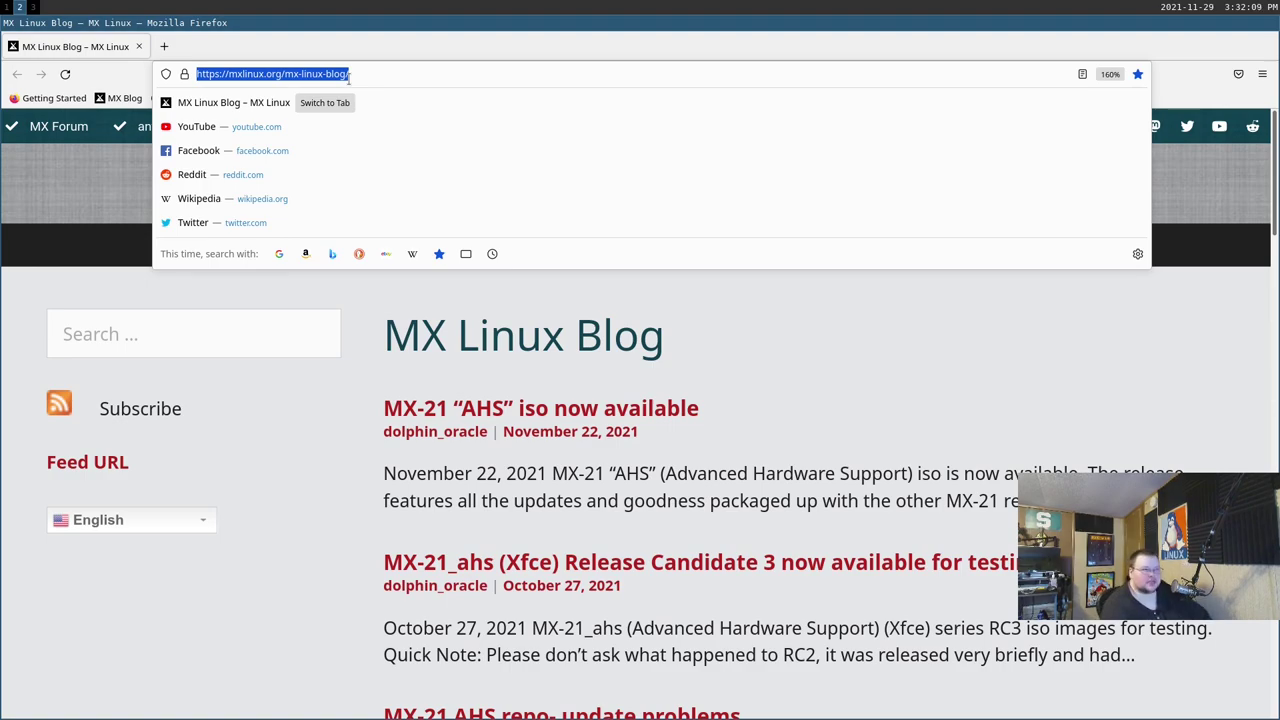
text(gruvbv)
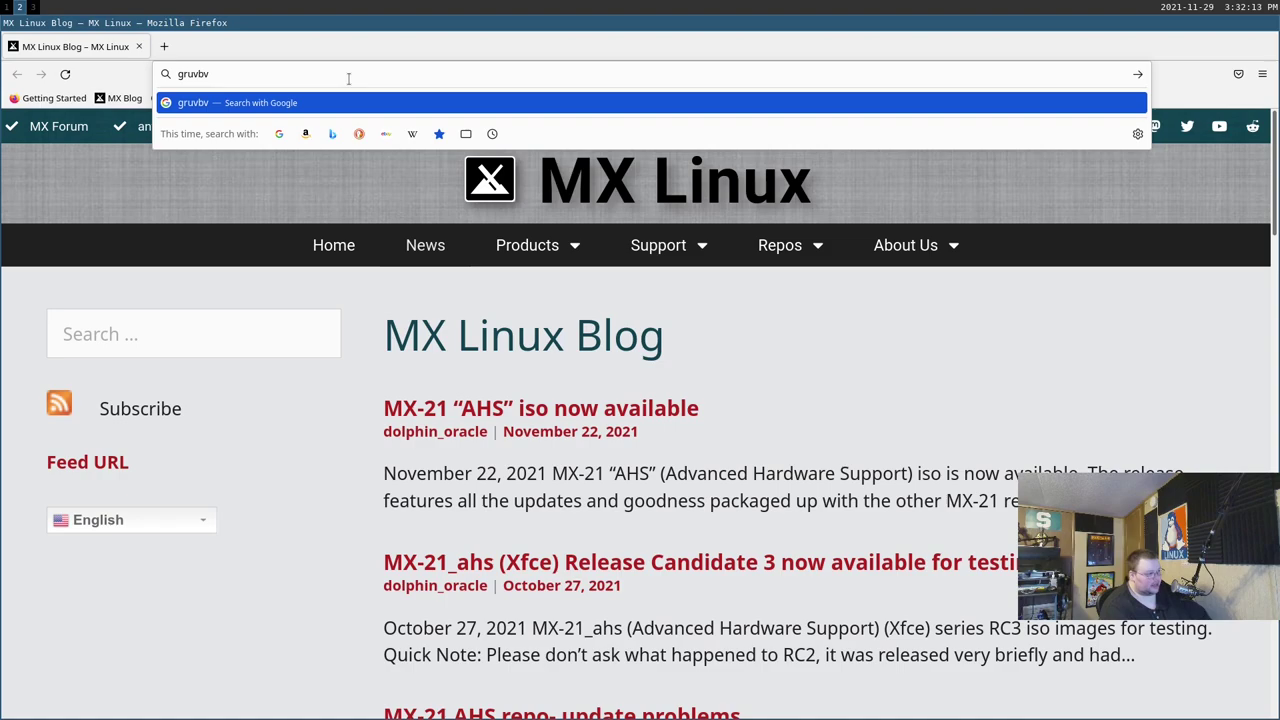
key(BackSpace)
text(ox)
key(Return)
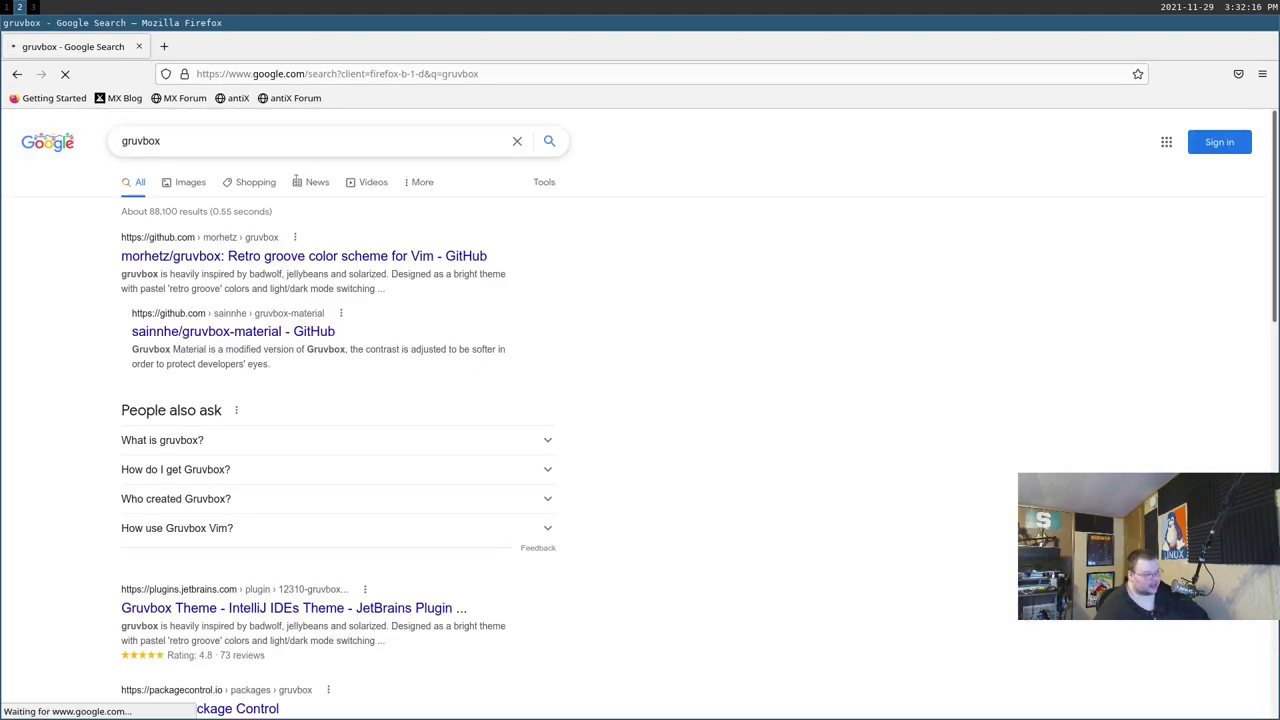
click(251, 256)
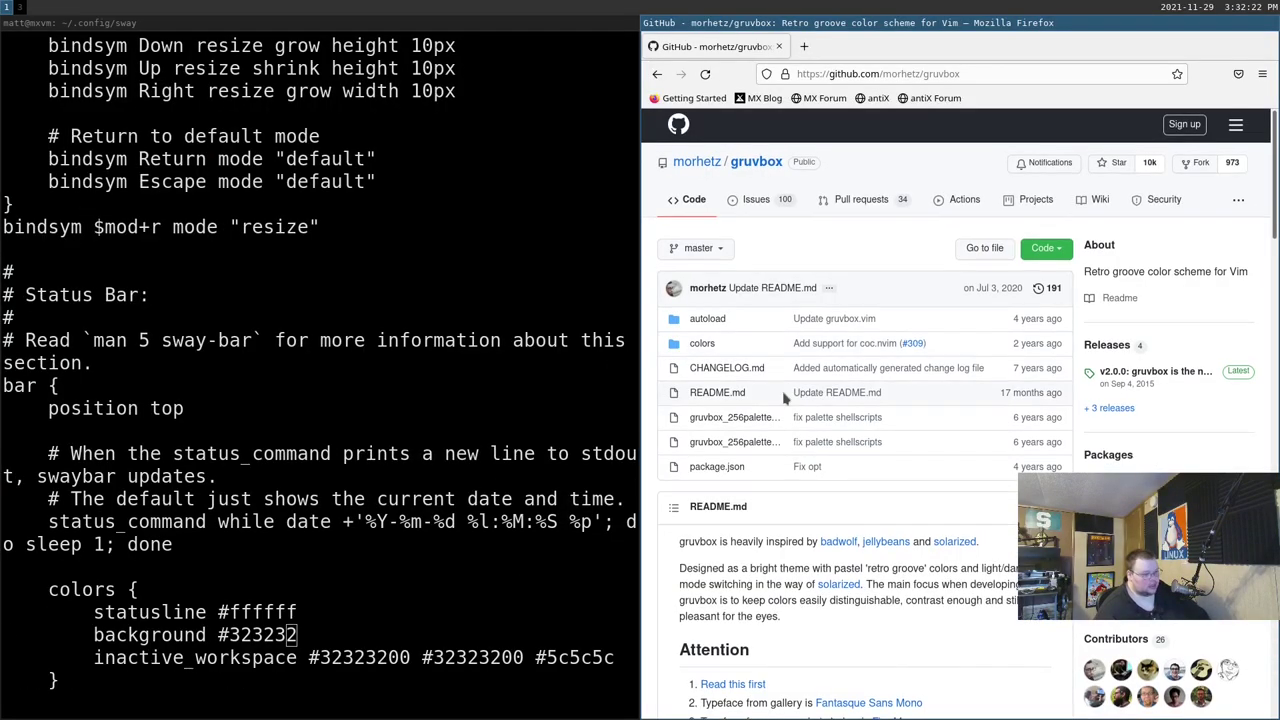
Show the Dark mode palette in the gruvbox README at 180% zoom.
scroll(815, 480, down, 10)
scroll(815, 480, down, 4)
key(ctrl+plus)
key(ctrl+plus)
key(ctrl+plus)
key(ctrl+plus)
key(ctrl+plus)
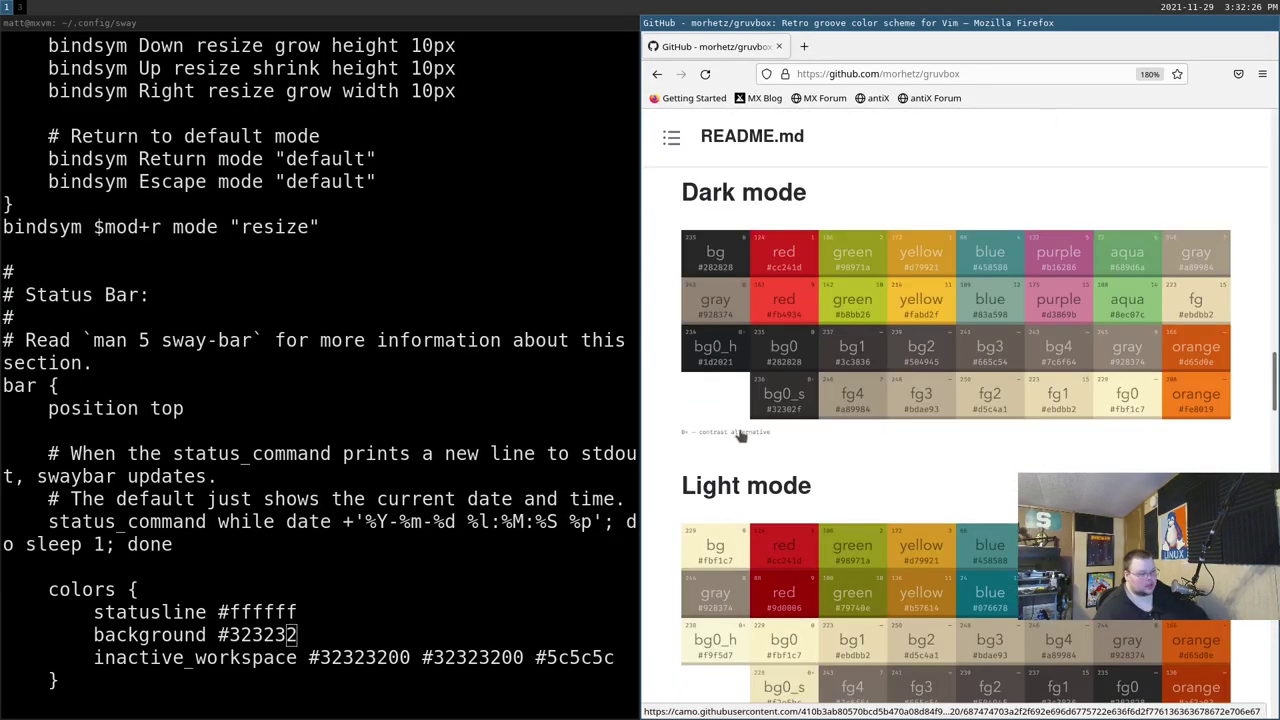
Set the background colour in the Sway bar's colors block to #282828.
key(Down)
key(Down)
key(Down)
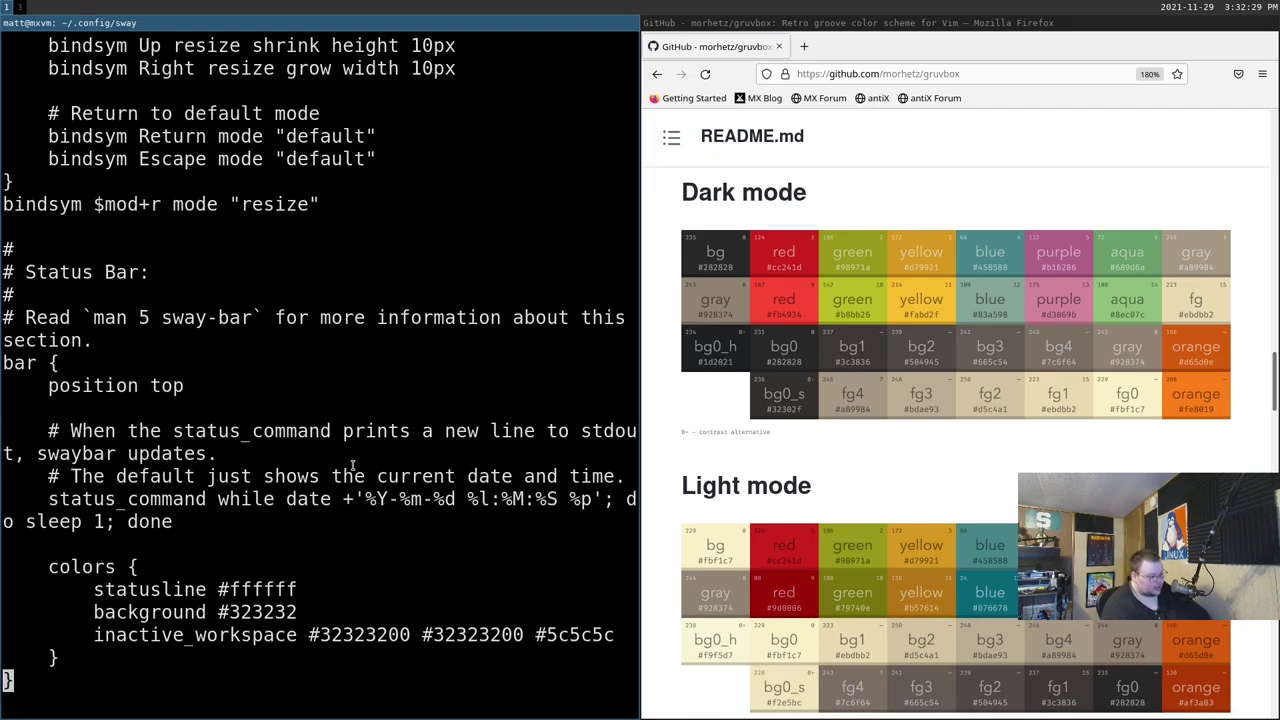
key(Up)
key(Up)
key(End)
key(Up)
key(Left)
key(Left)
key(Left)
key(Left)
key(Left)
key(shift+c)
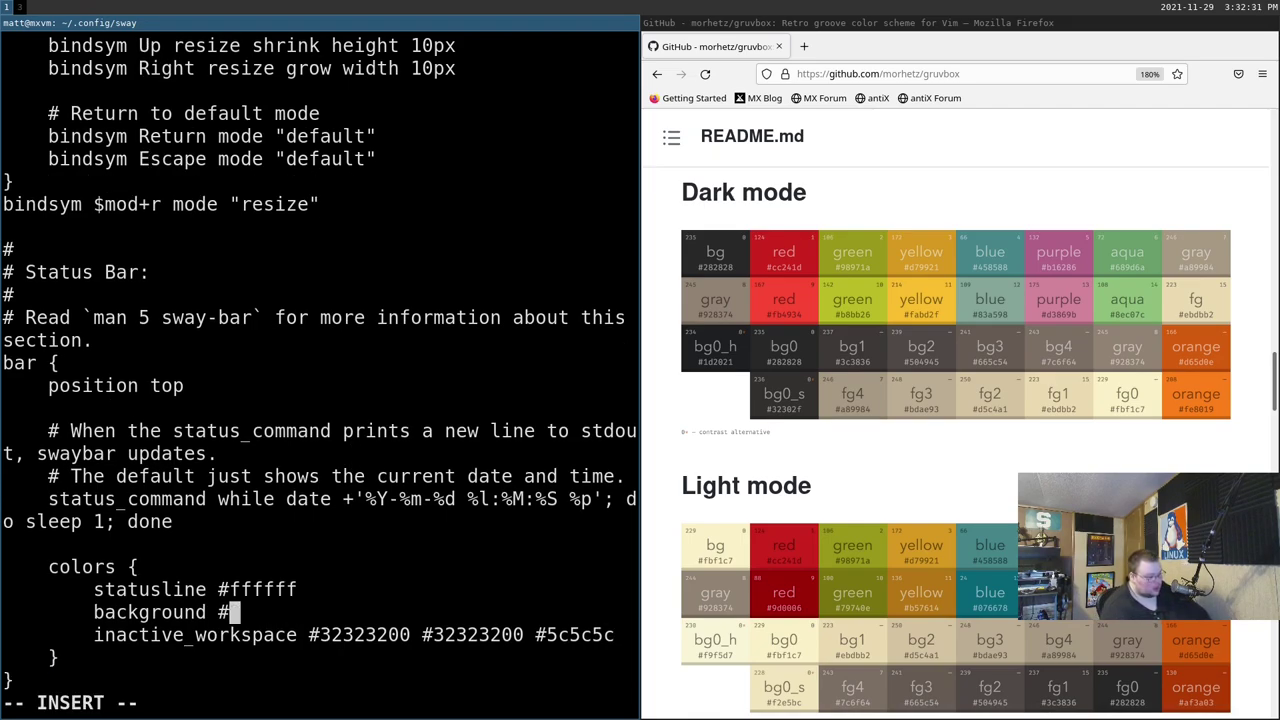
text(28)
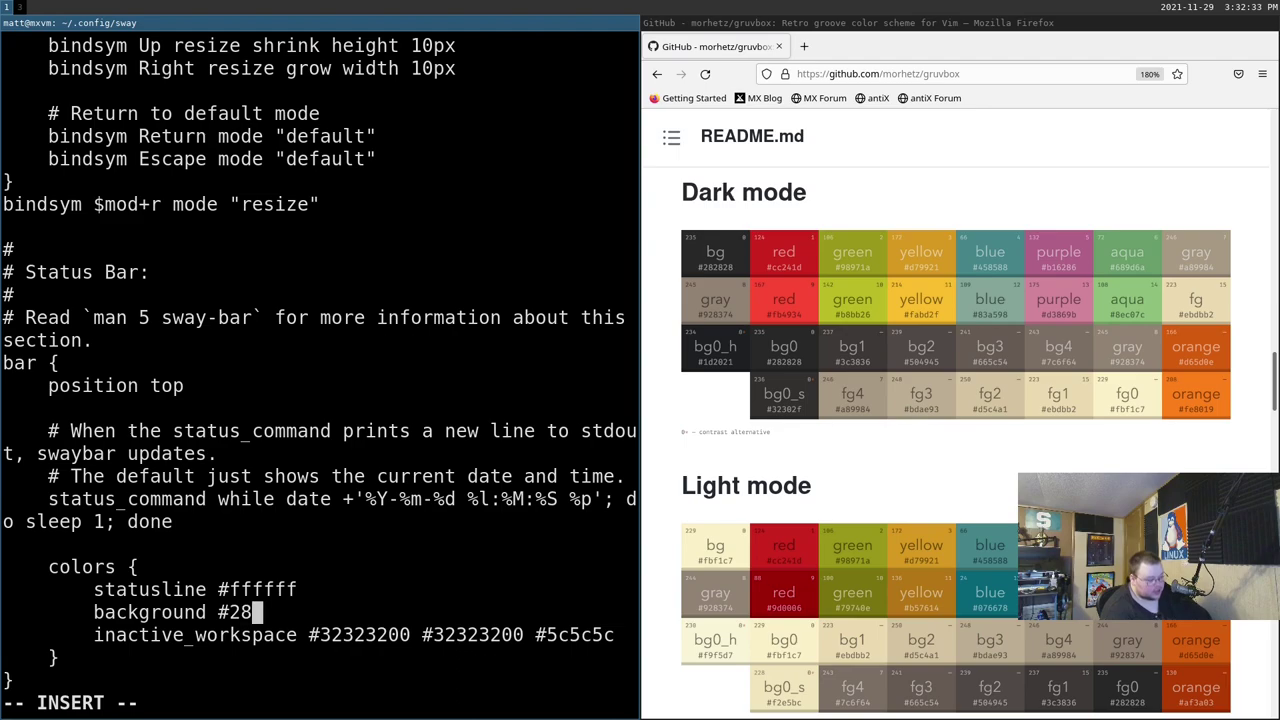
text(2828)
key(Escape)
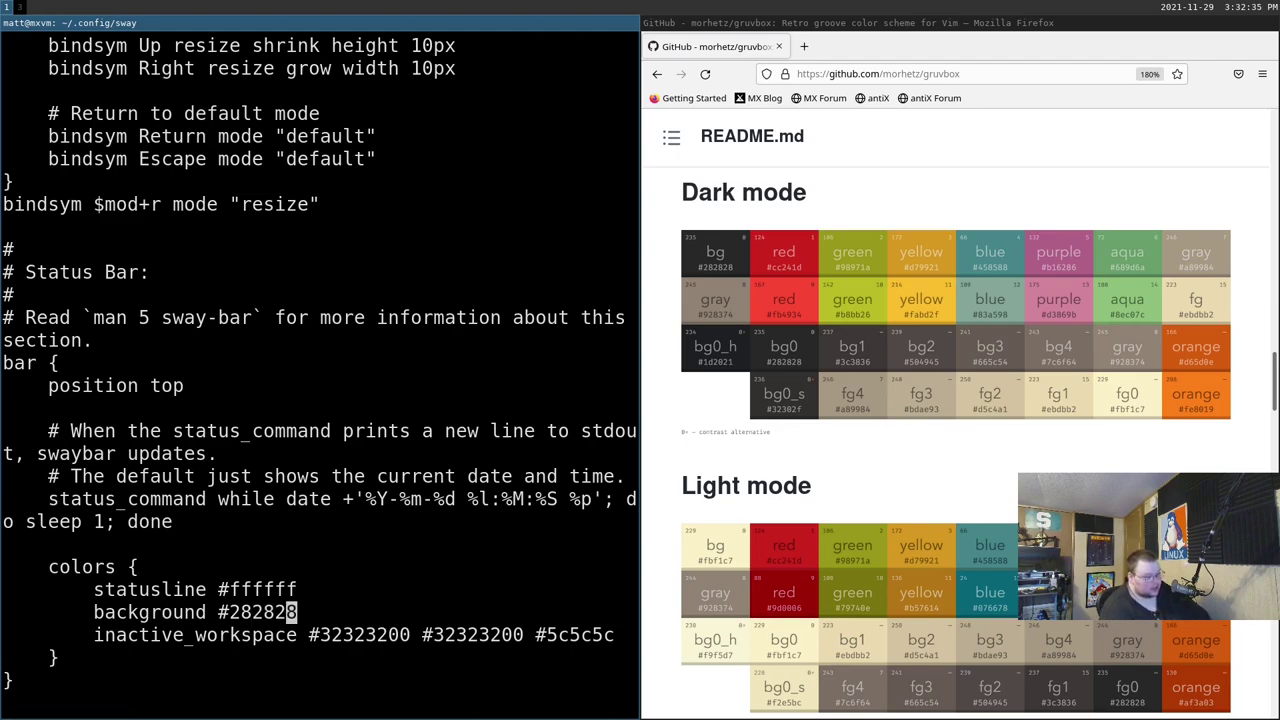
Set the bar's statusline colour to #fbf1c9 and save the Sway config.
key(Up)
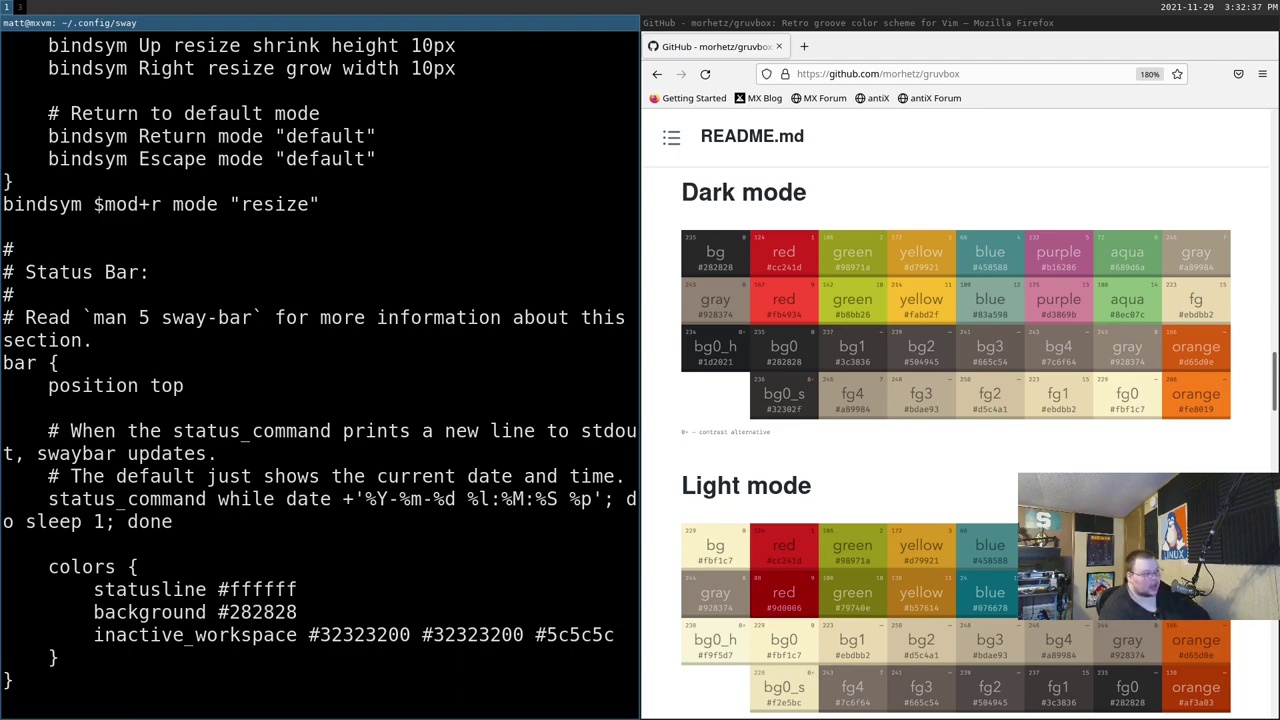
key(Left)
key(Left)
key(Left)
key(Left)
key(Left)
key(Left)
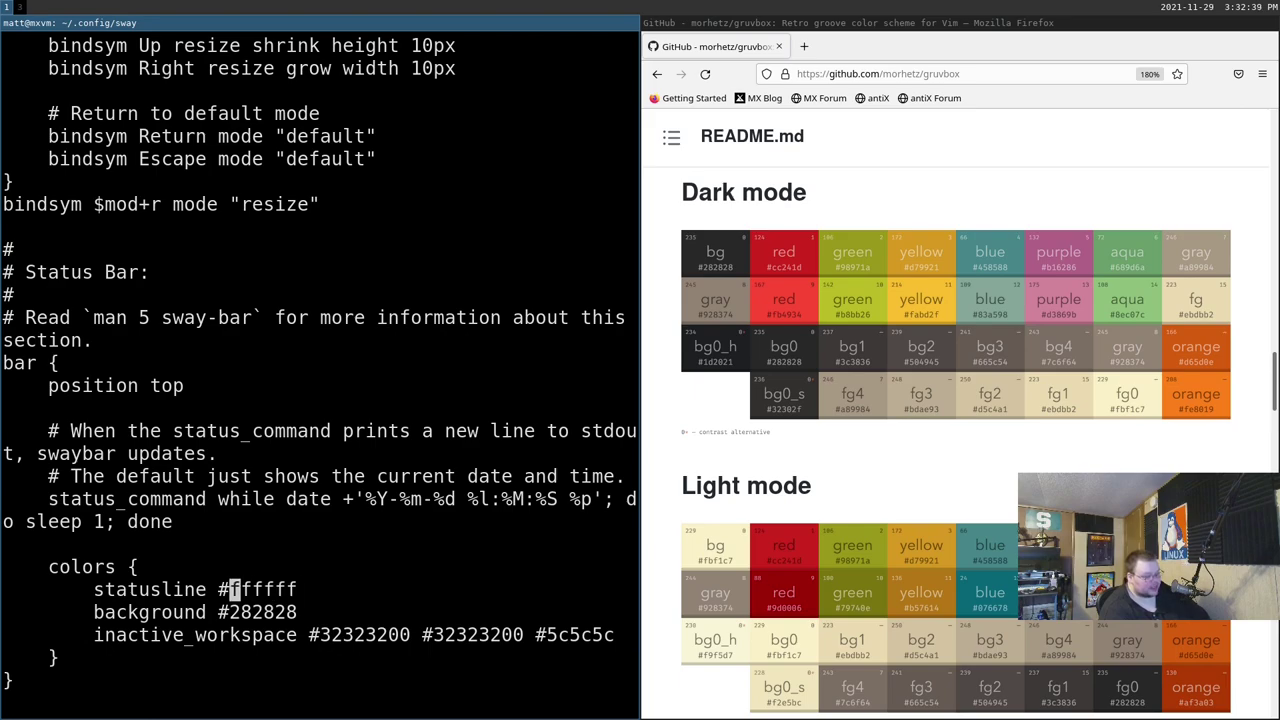
key(Right)
key(shift+c)
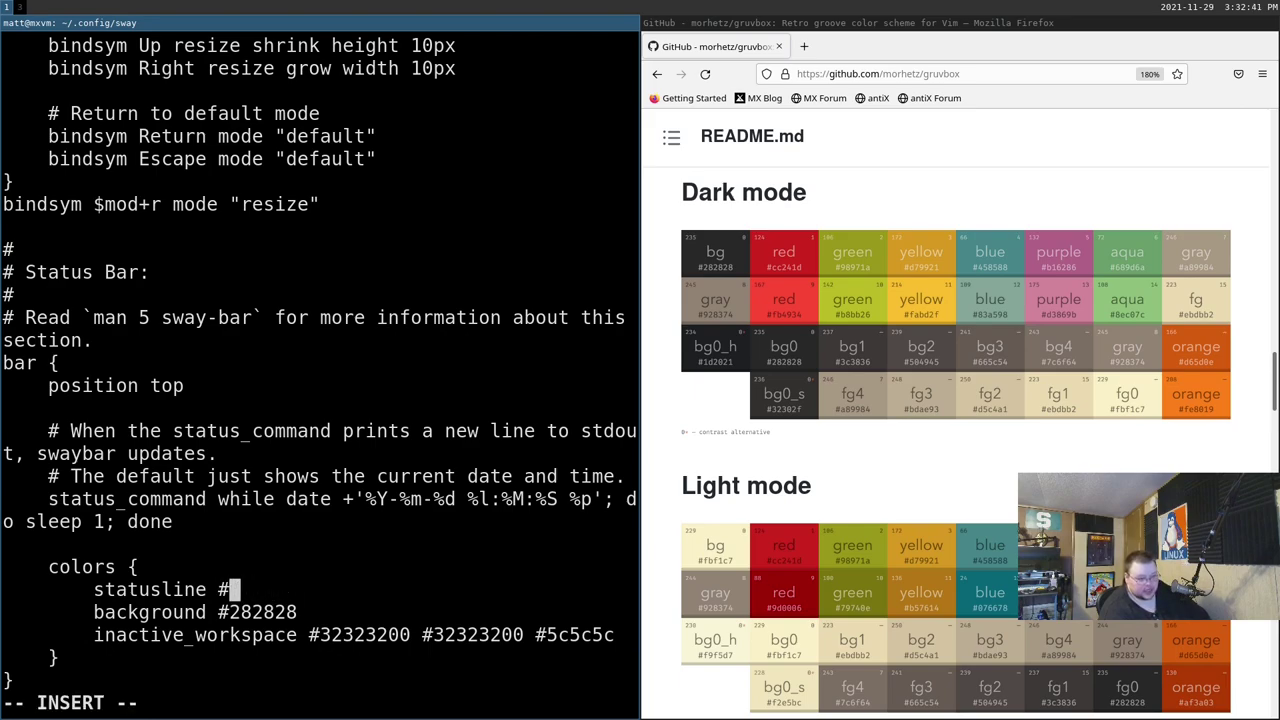
text(fbf1)
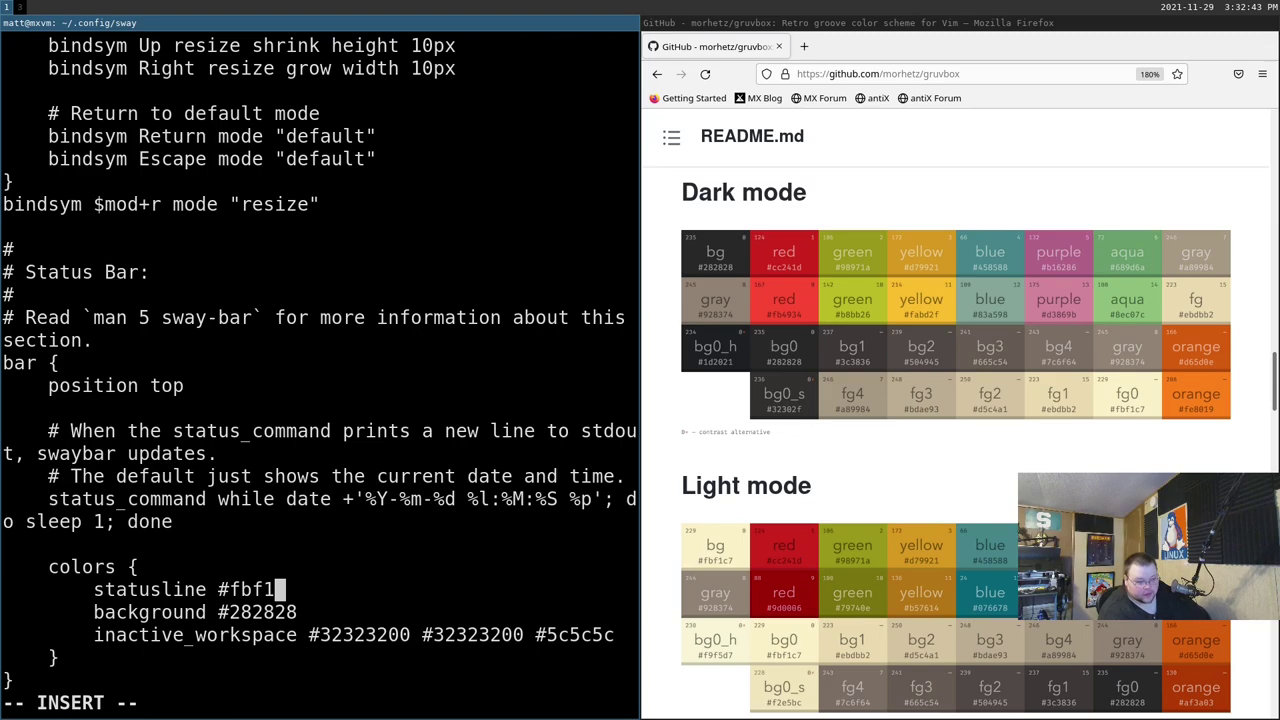
text(c9)
key(Escape)
text(:w)
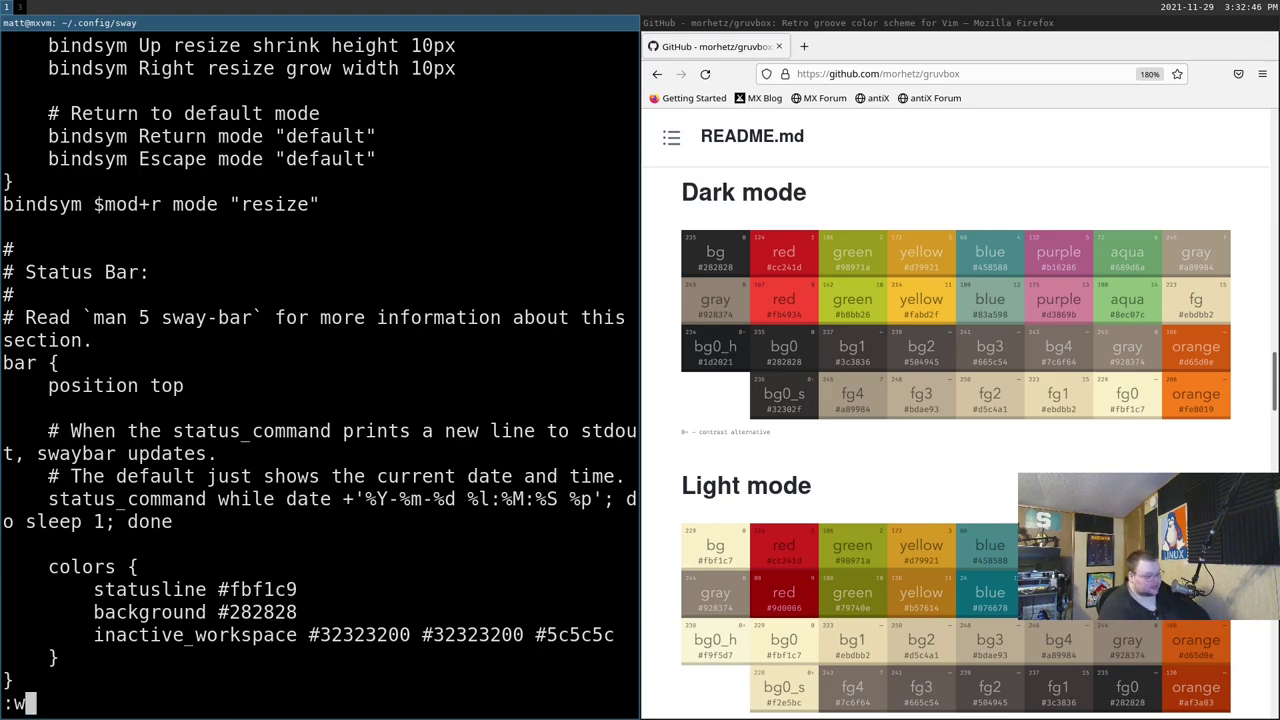
key(Return)
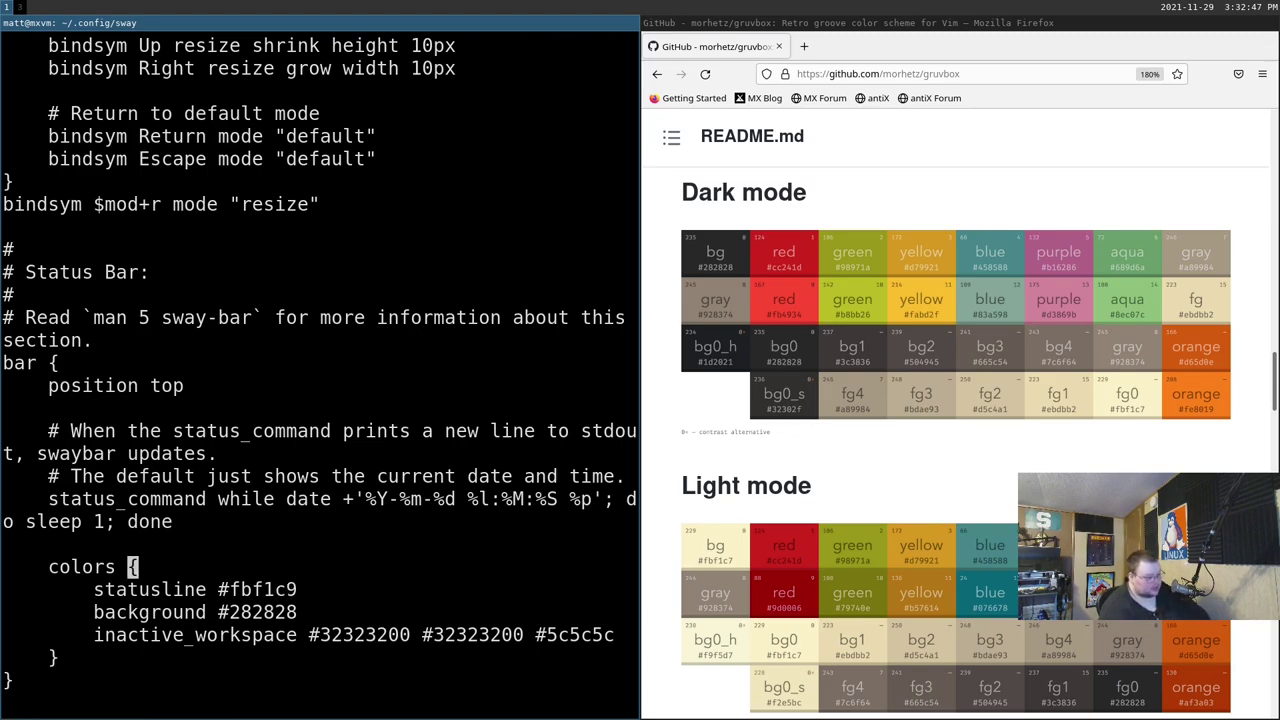
Correct the bar's statusline colour to #fbf1c7, save the config and reload Sway.
text(s)
text(7)
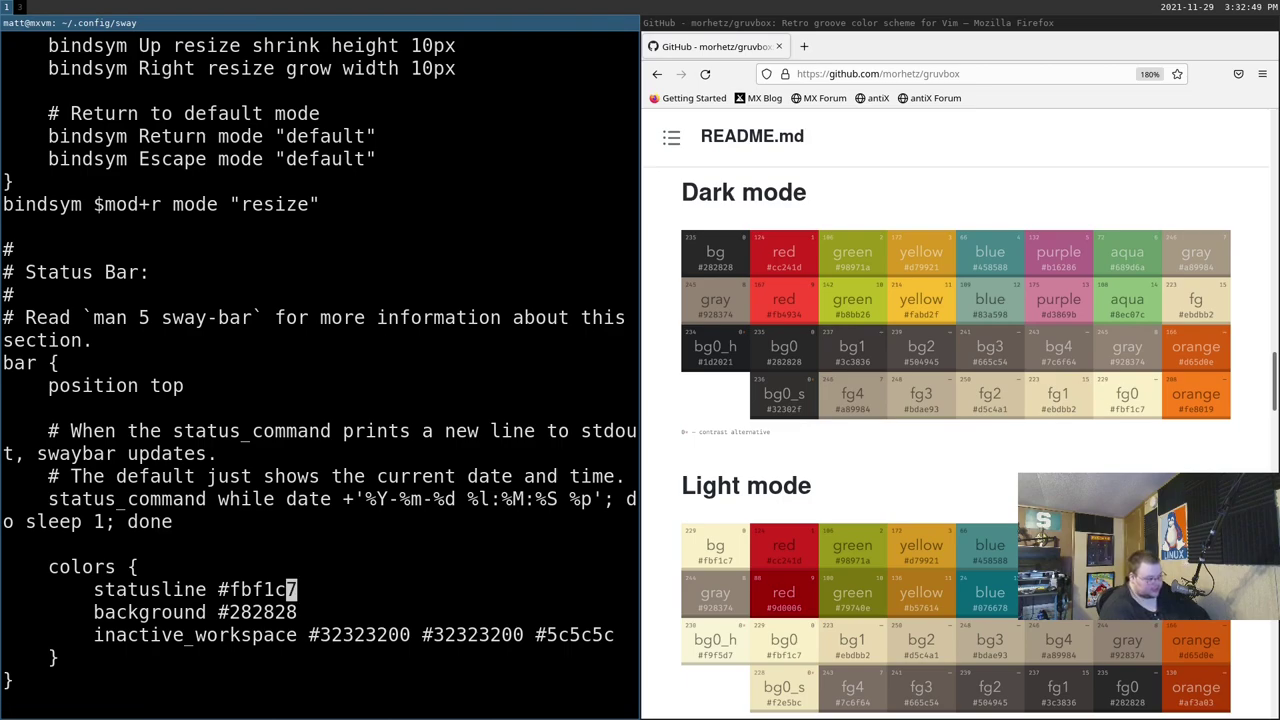
key(Escape)
text(:w)
key(Return)
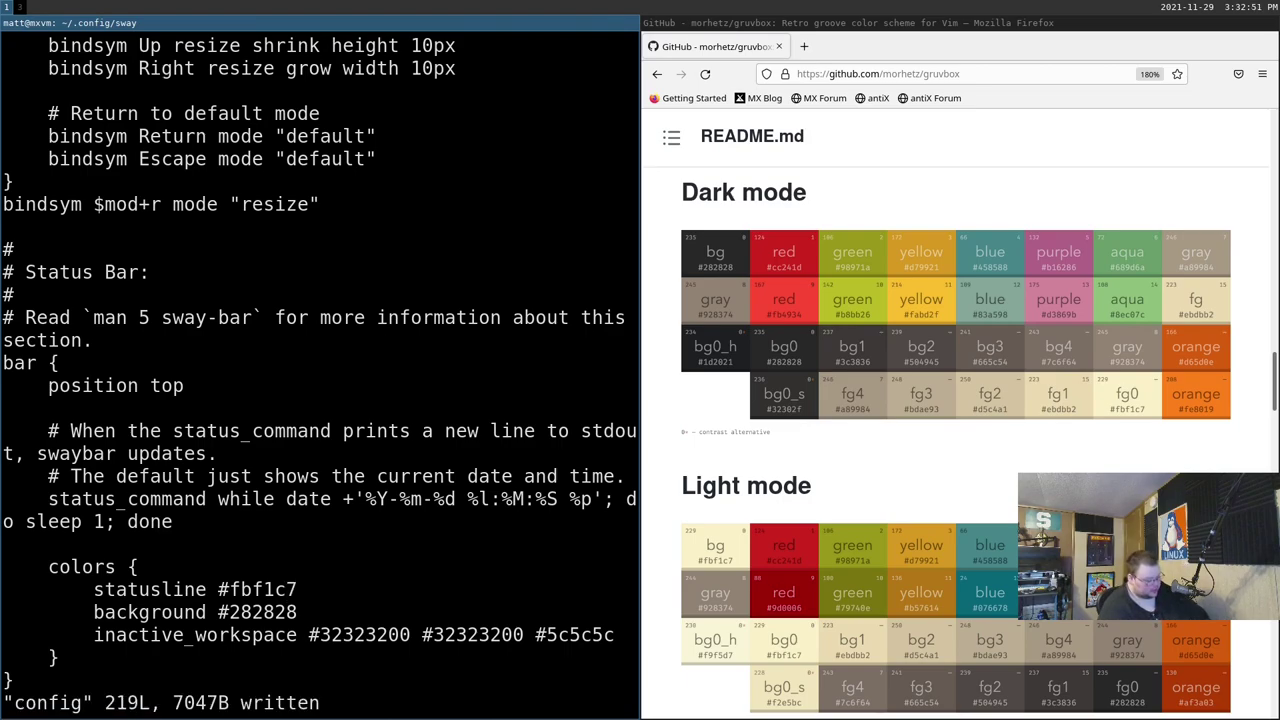
key(super+shift+c)
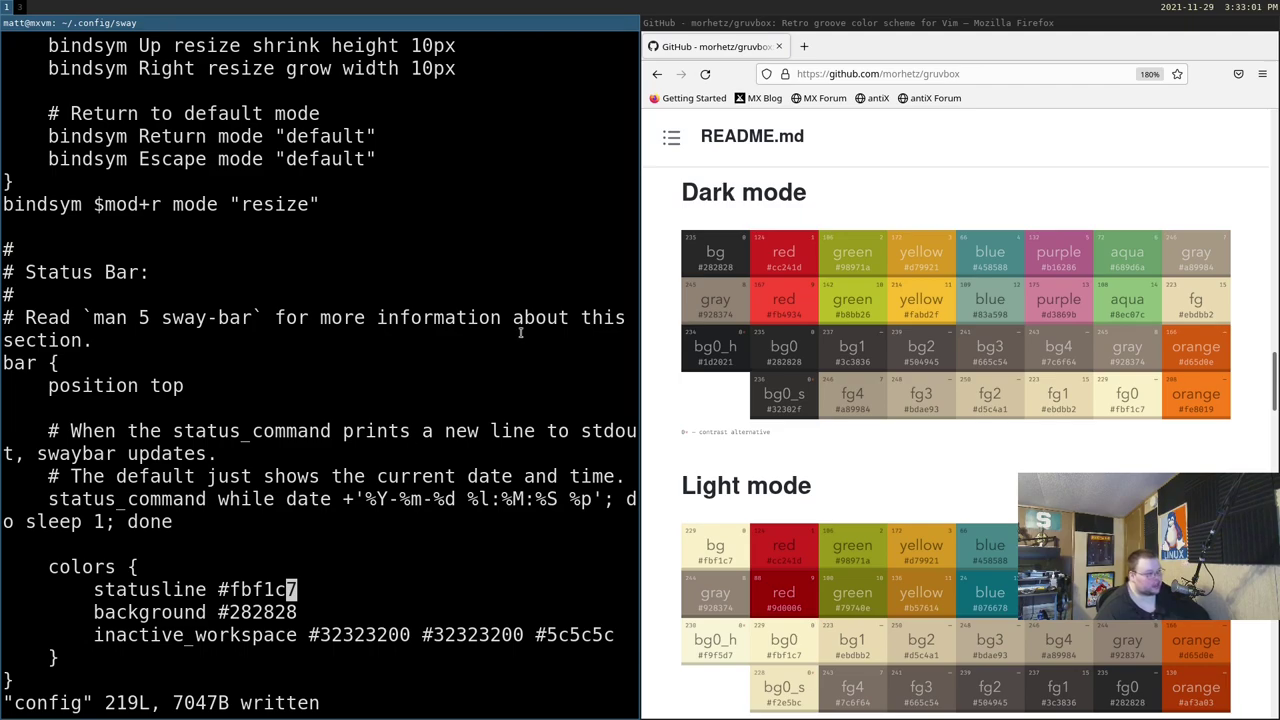
Search the web for "disable i3 title bar" in a new tab and open the i3 FAQ result about disabling the titlebar completely.
click(803, 47)
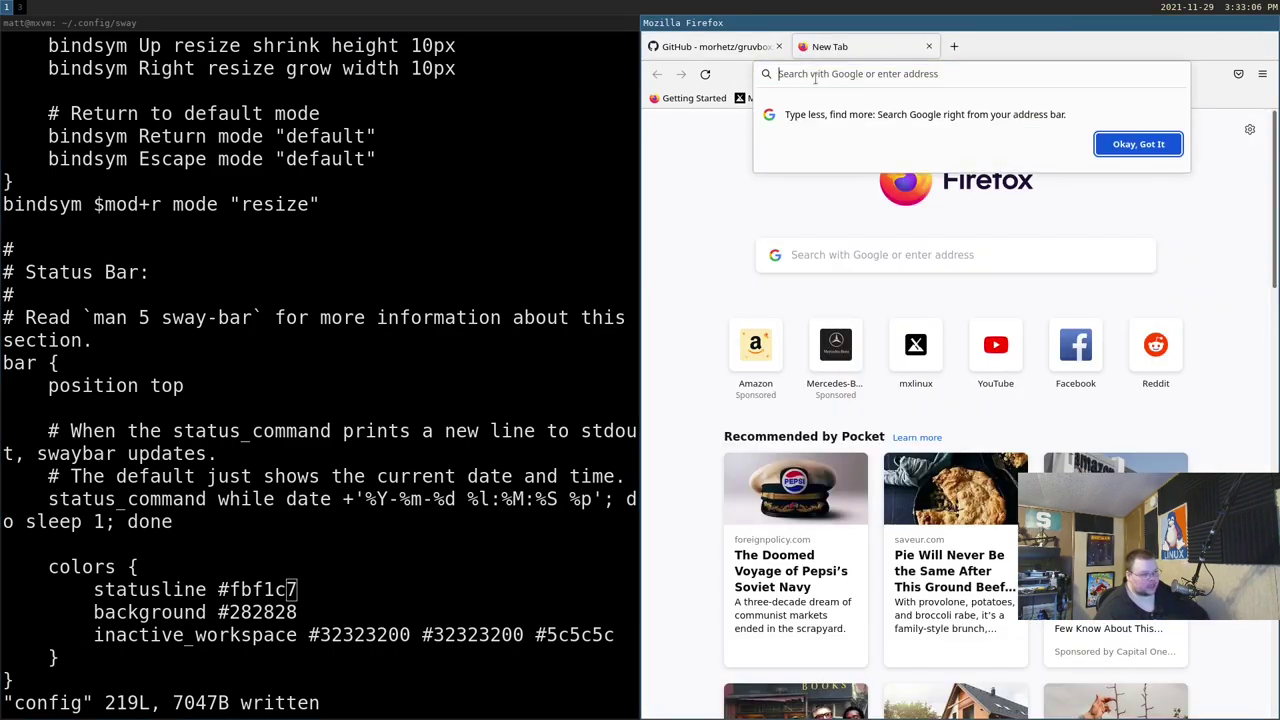
click(815, 76)
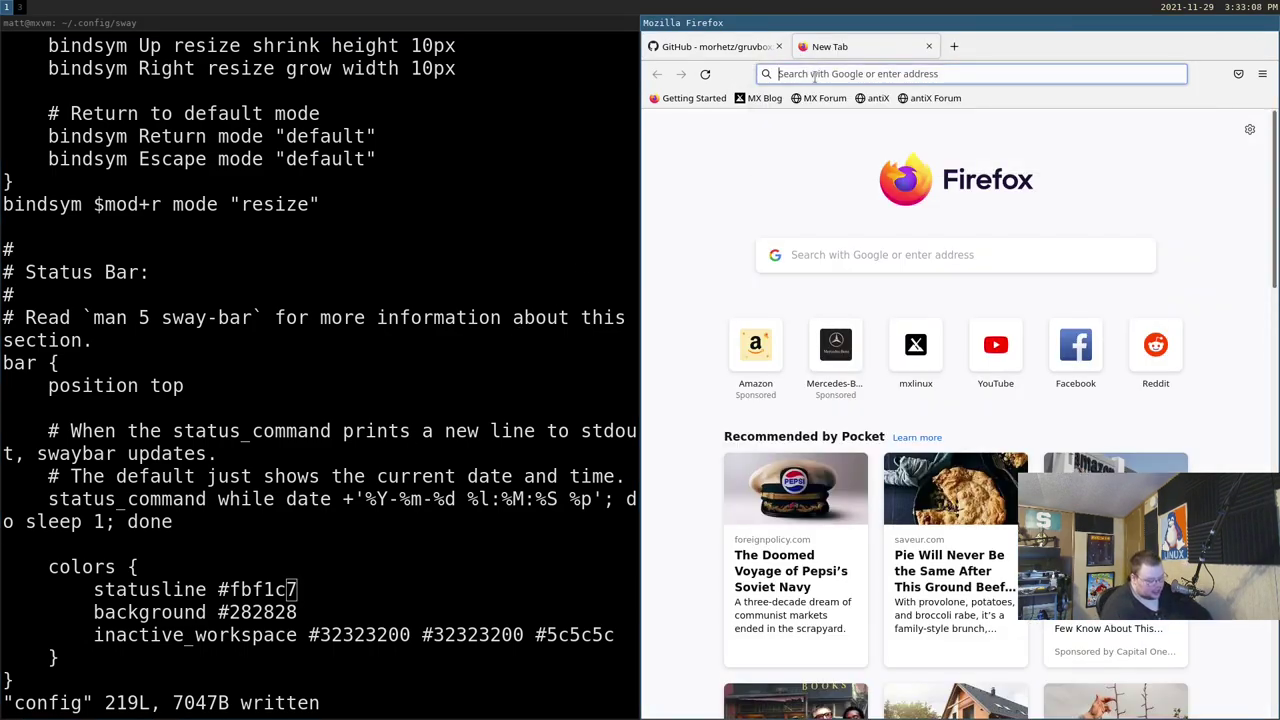
text(dis)
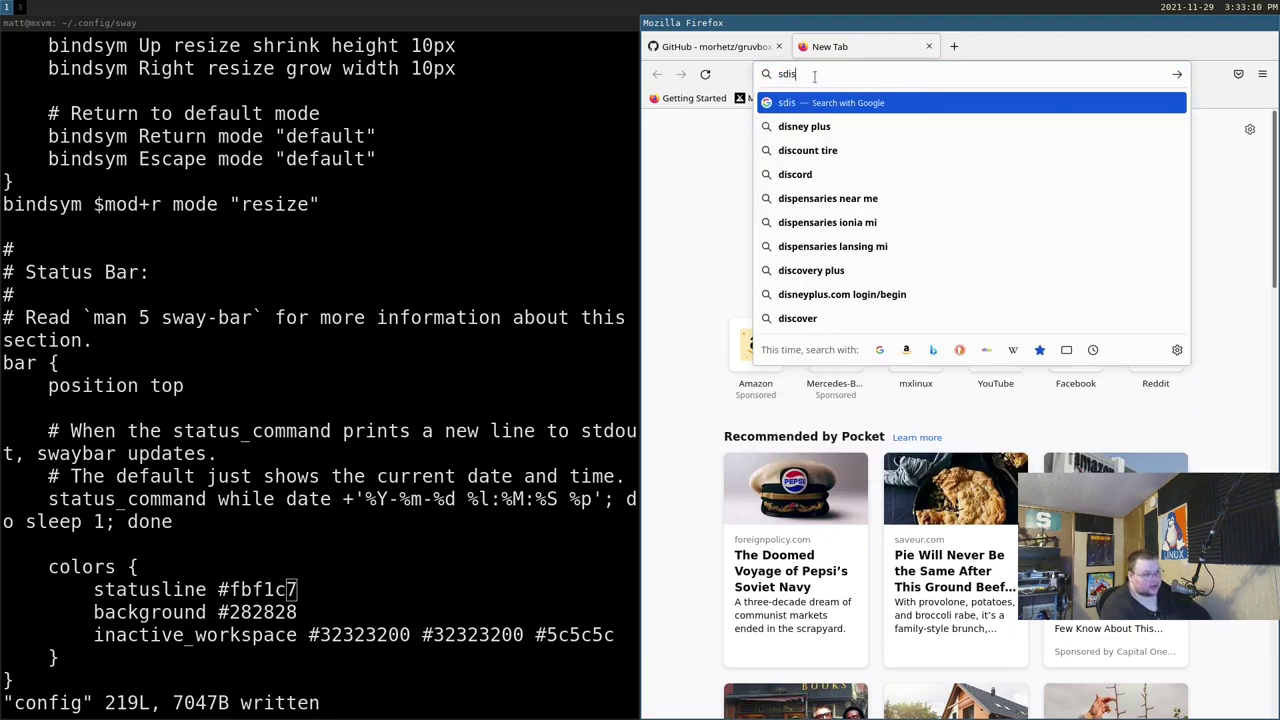
key(BackSpace)
text(c)
key(BackSpace)
text(disable i3)
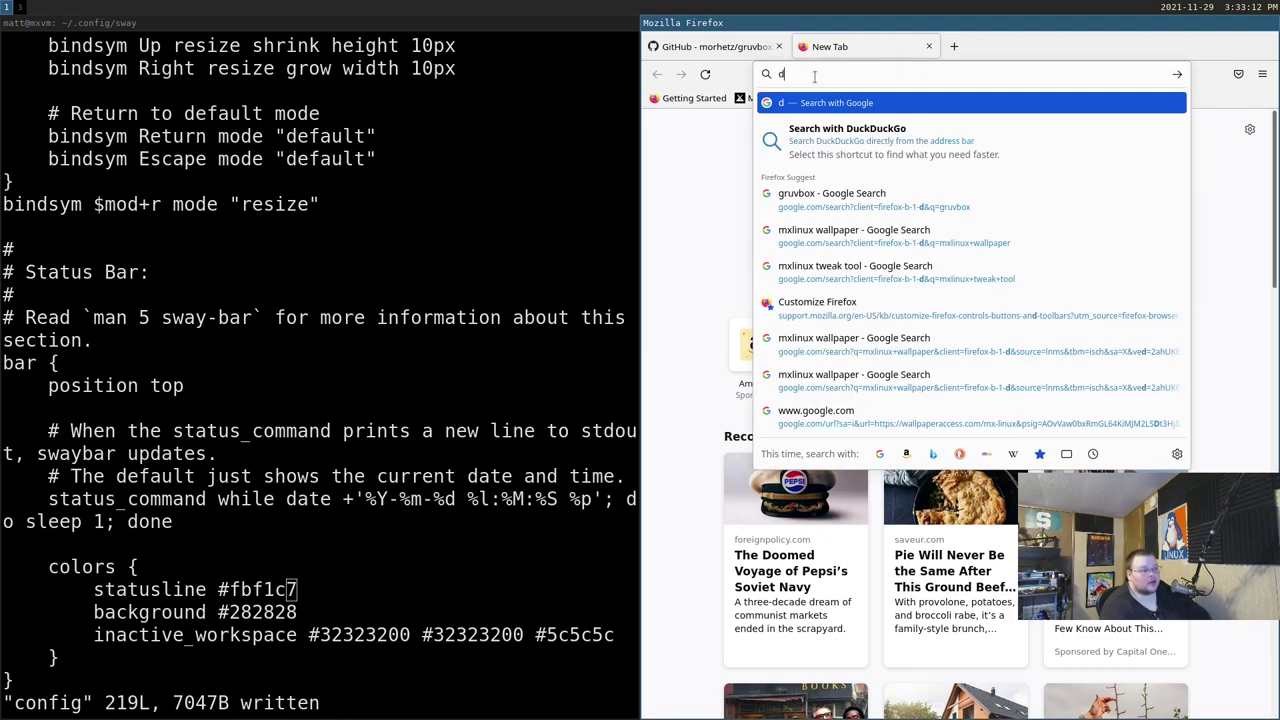
text( title bar)
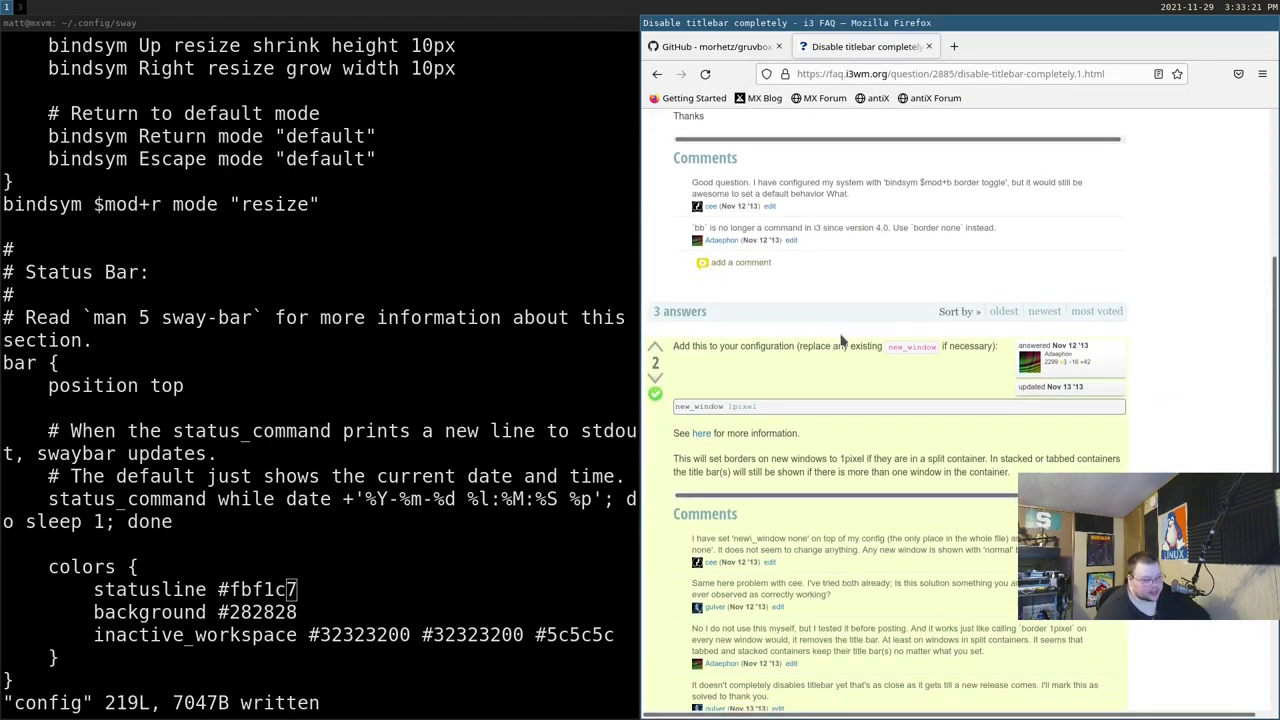
Copy the line for_window [class="^.*"] border pixel 1 from the second answer on the i3 FAQ page.
scroll(843, 340, down, 5)
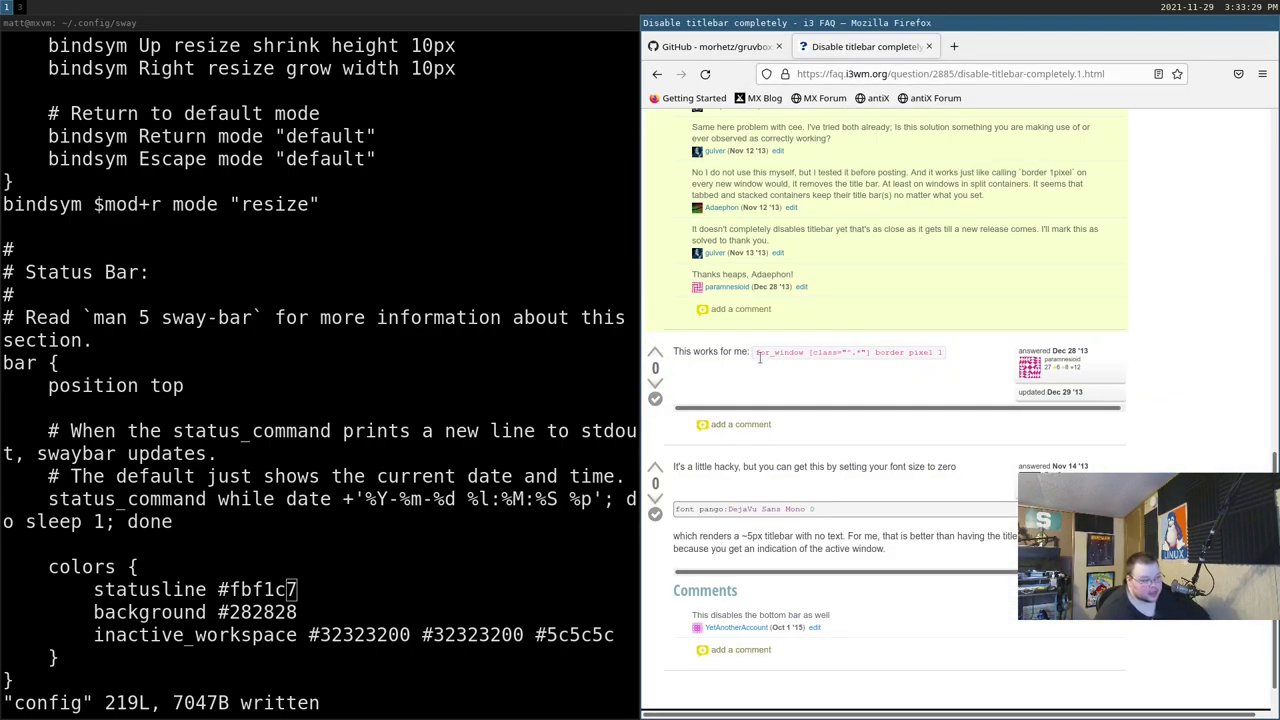
triple_click(760, 353)
drag(745, 353, 955, 360)
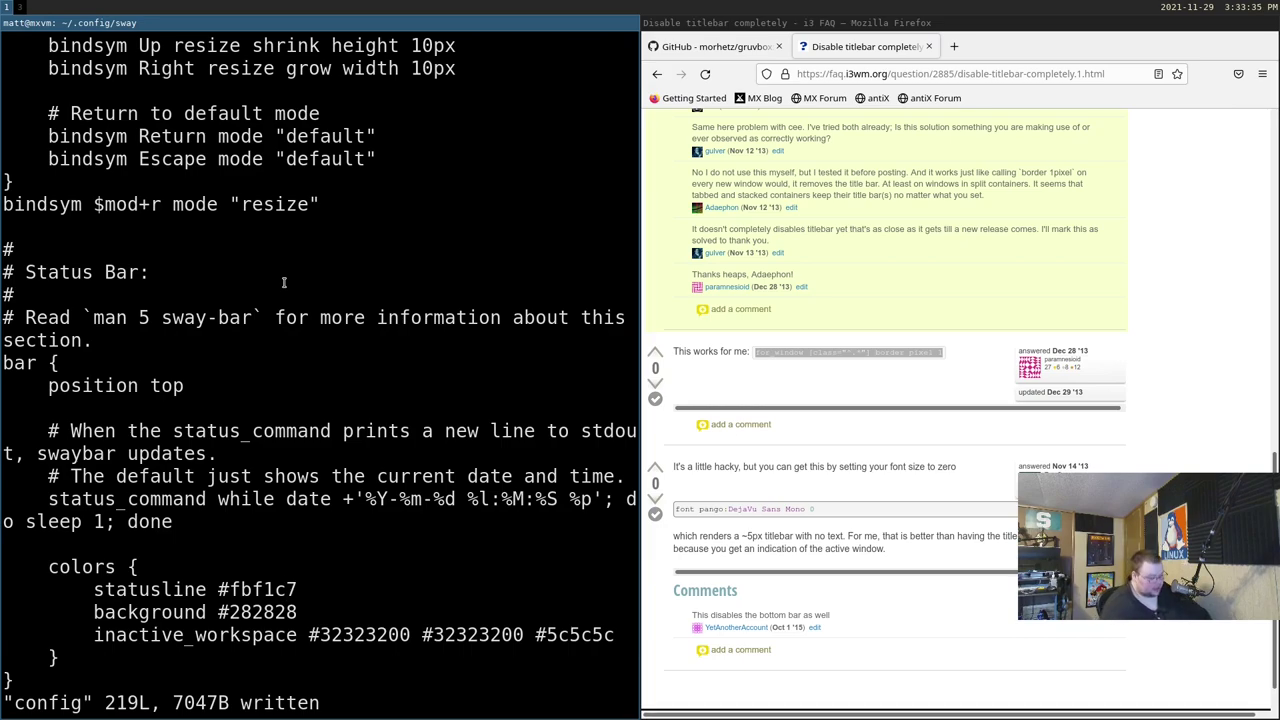
Insert for_window [class="^.*"] border pixel 1 on its own line above the Key bindings section of the Sway config.
key(g)
key(g)
key(j)
key(j)
key(j)
key(j)
key(j)
key(j)
key(j)
key(j)
key(j)
key(j)
key(j)
key(j)
key(j)
key(j)
key(j)
key(j)
key(j)
key(j)
key(j)
key(j)
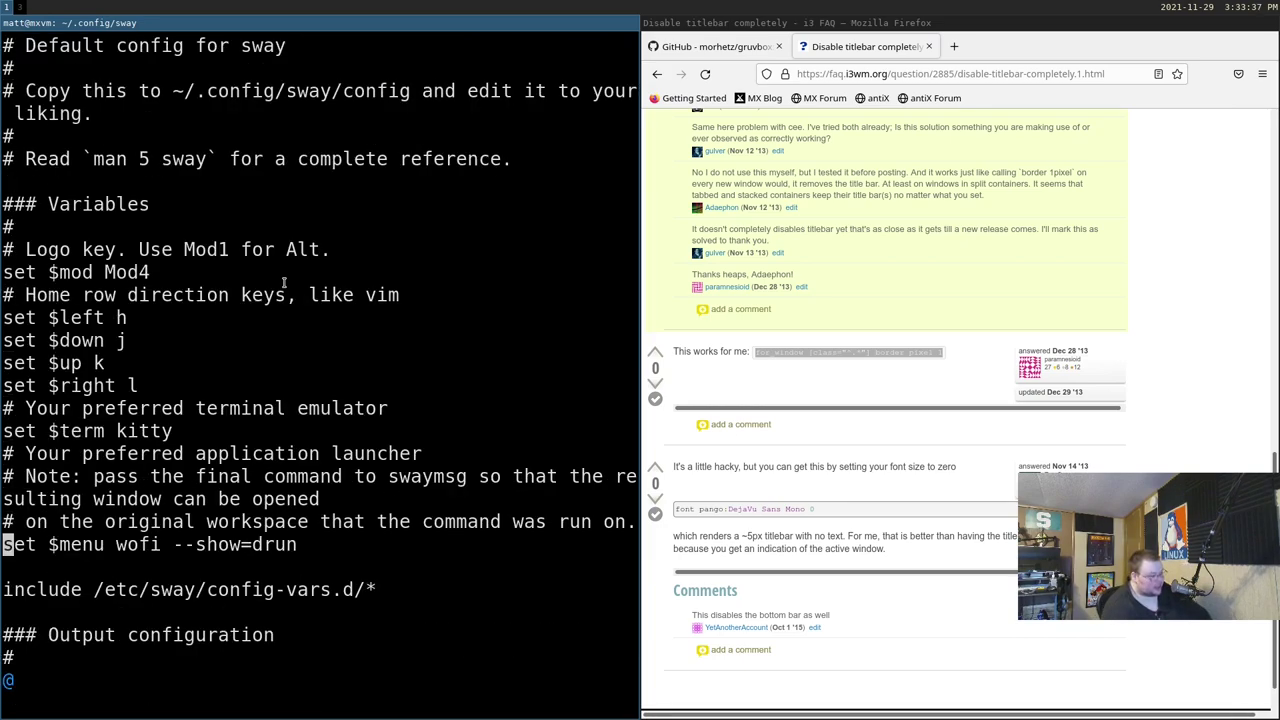
key(j)
key(j)
key(j)
key(j)
key(j)
key(j)
key(j)
key(j)
key(j)
key(j)
key(j)
key(j)
key(j)
key(j)
key(j)
key(j)
key(j)
key(j)
key(j)
key(j)
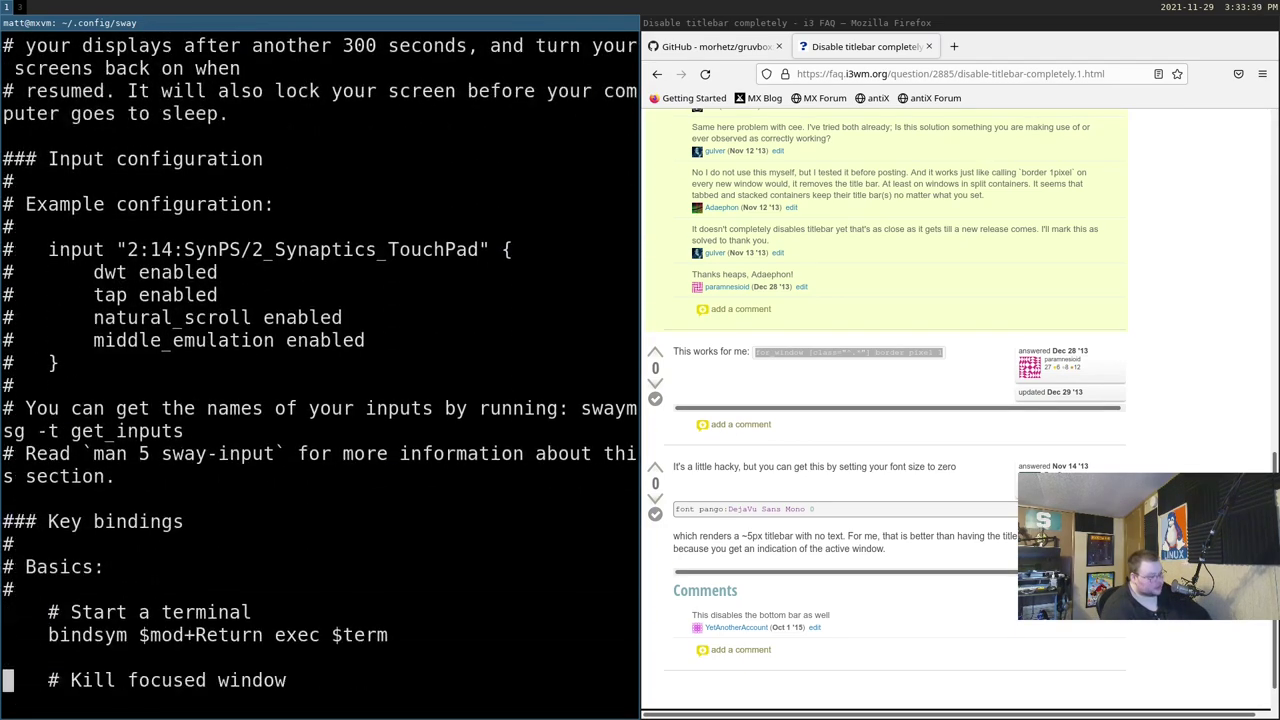
key(k)
key(k)
key(k)
key(k)
key(k)
key(k)
key(k)
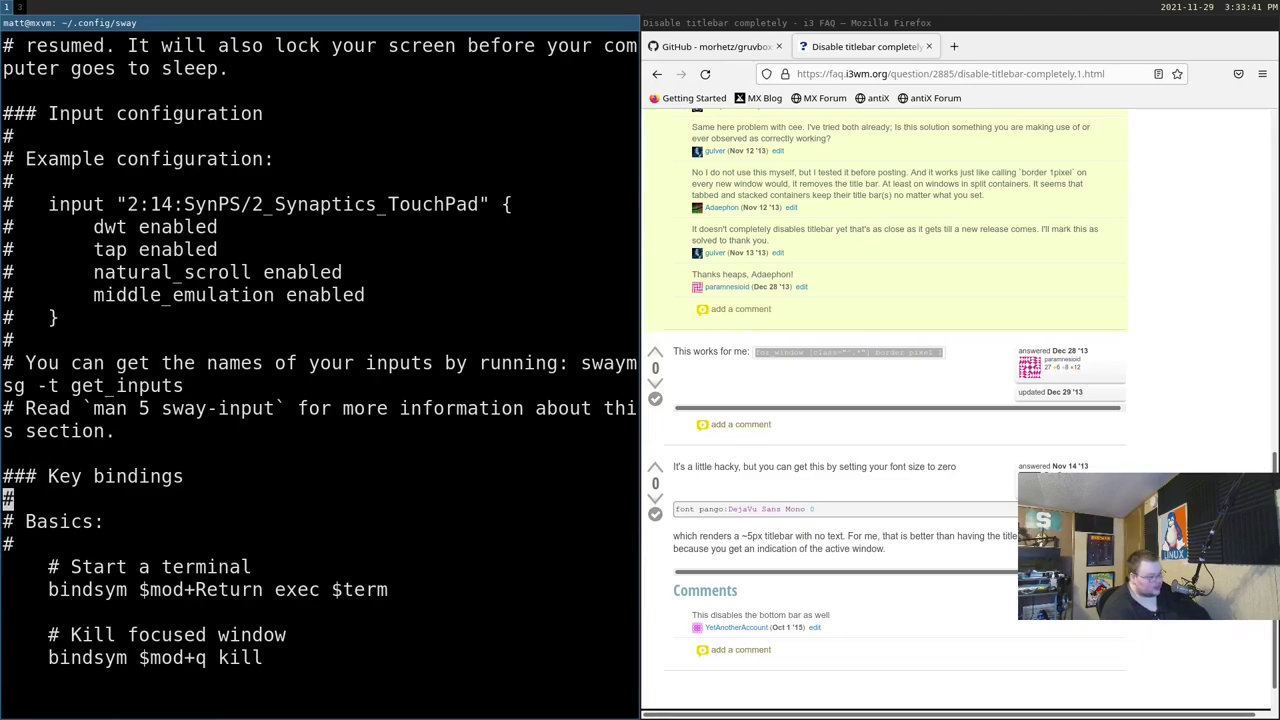
key(i)
key(Return)
key(Return)
key(Escape)
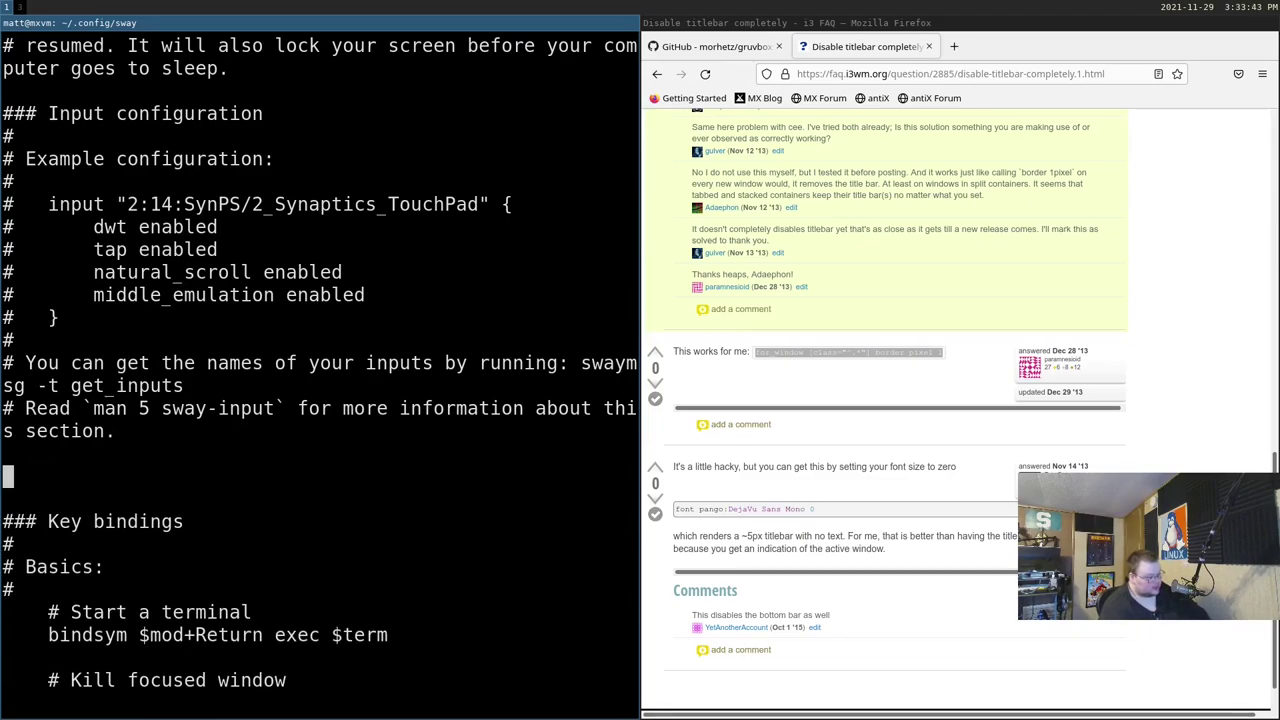
key(k)
text(pixel 1)
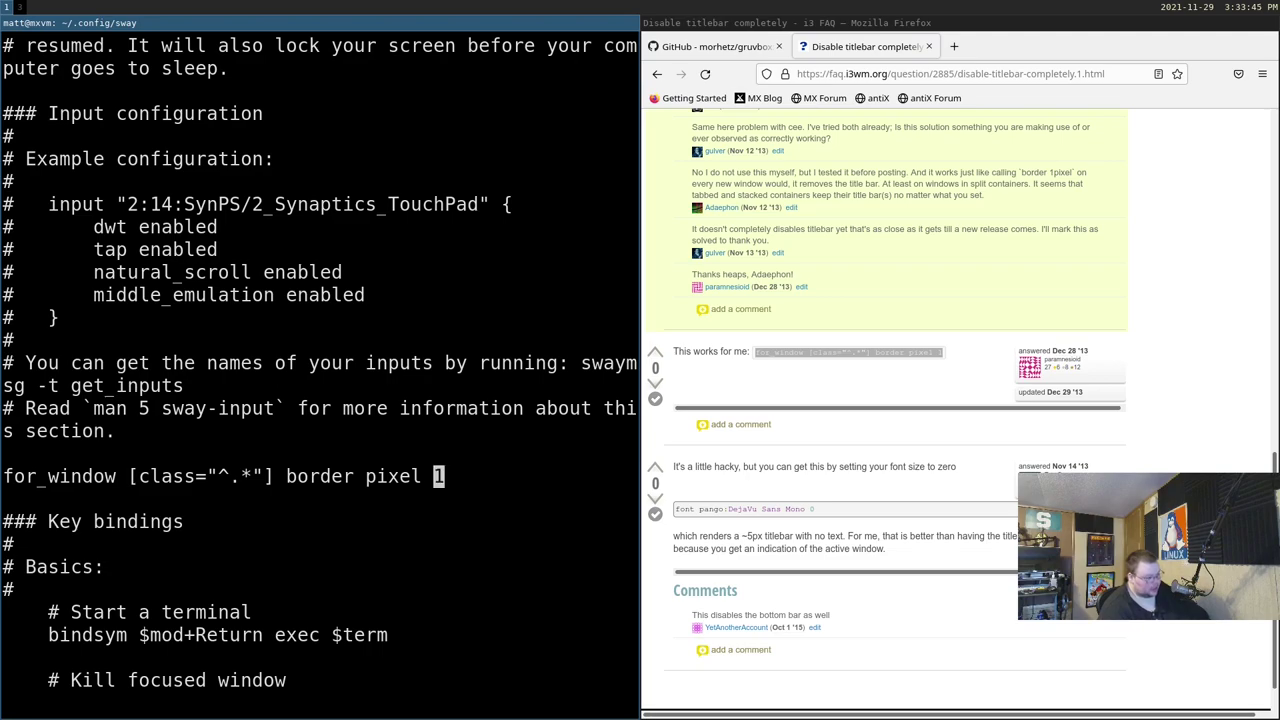
Save the Sway config with the new window border rule and reload Sway.
text(:w)
key(Return)
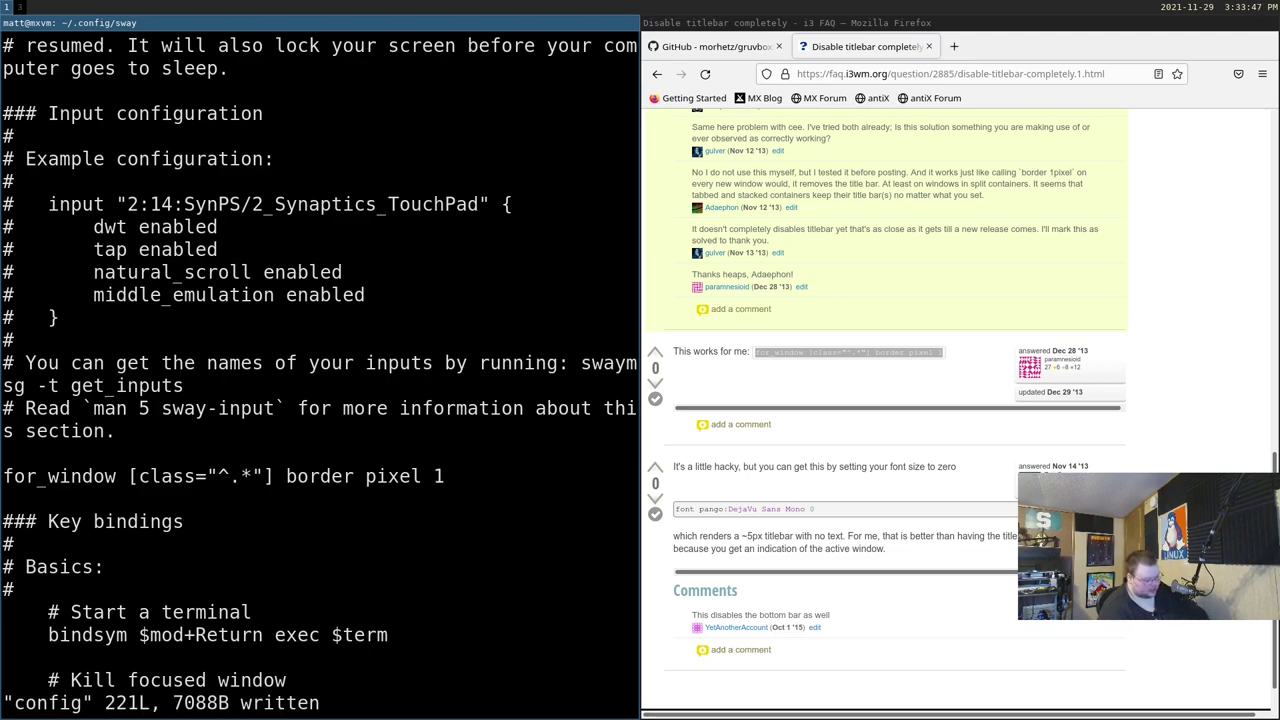
key(super+shift+c)
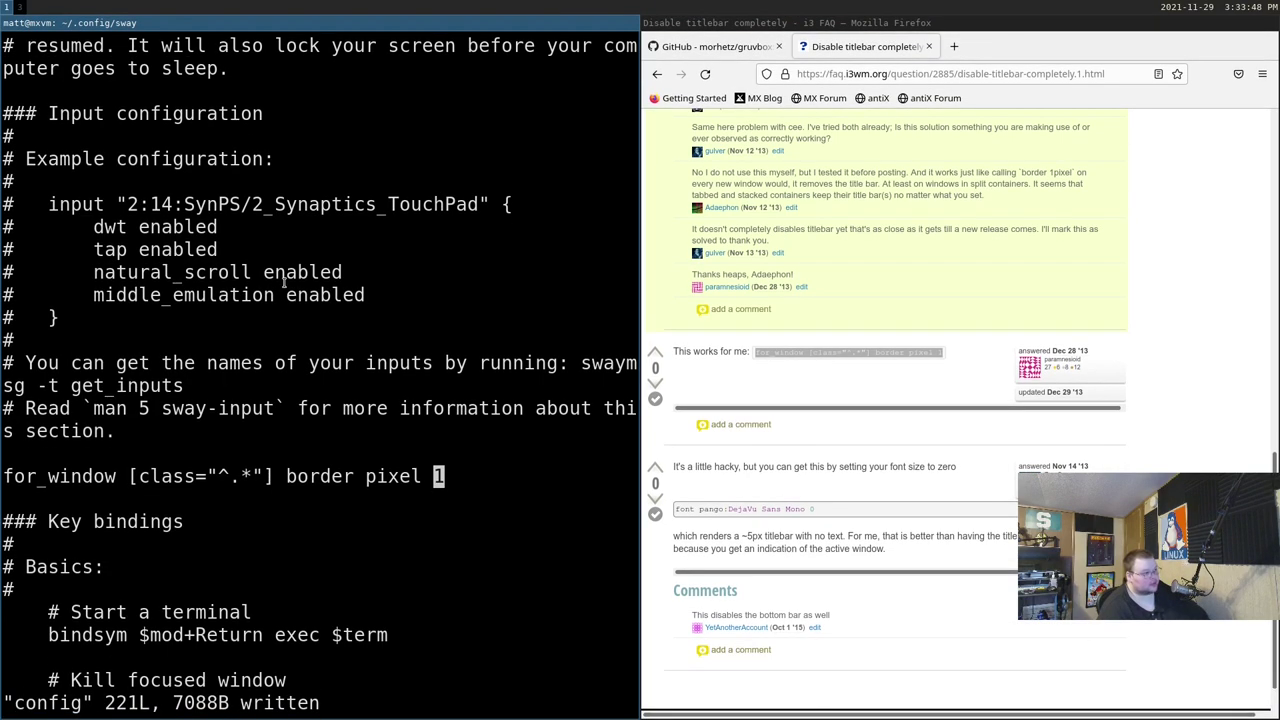
Set the border pixel value in the for_window rule to 0 and save the config.
text($)
text(s)
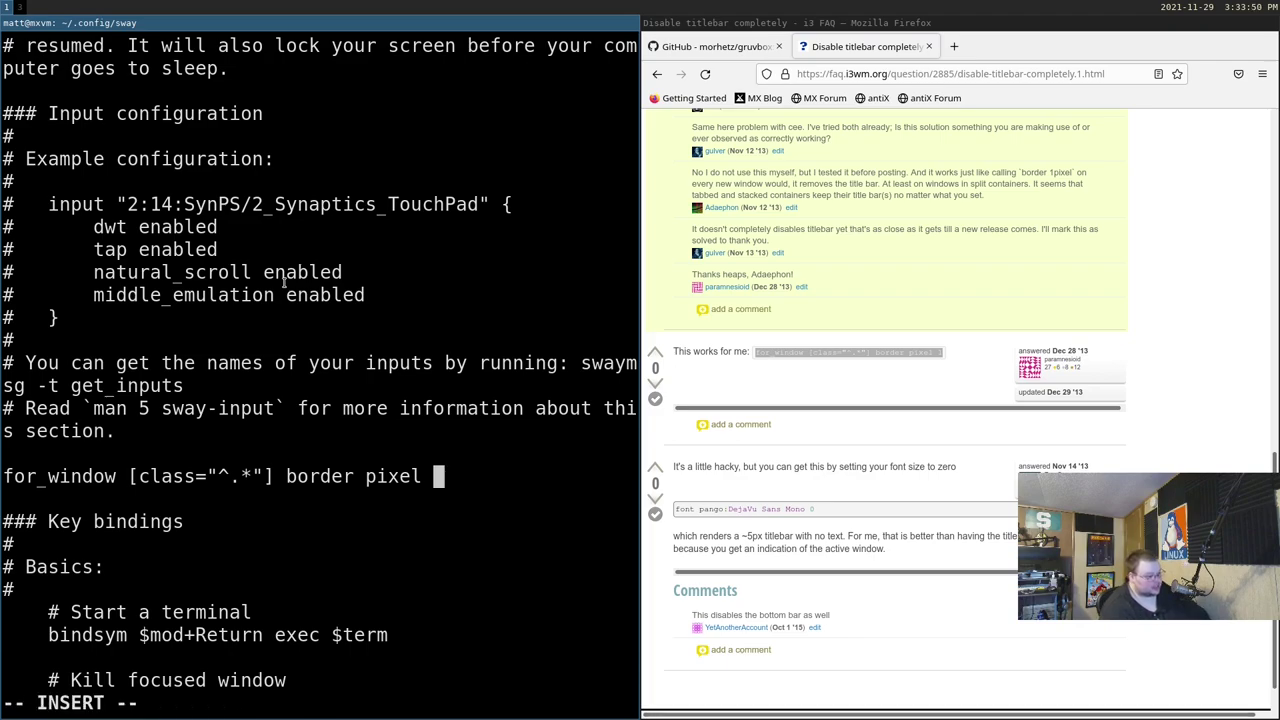
text(0-)
key(BackSpace)
key(Escape)
text(:w)
key(Return)
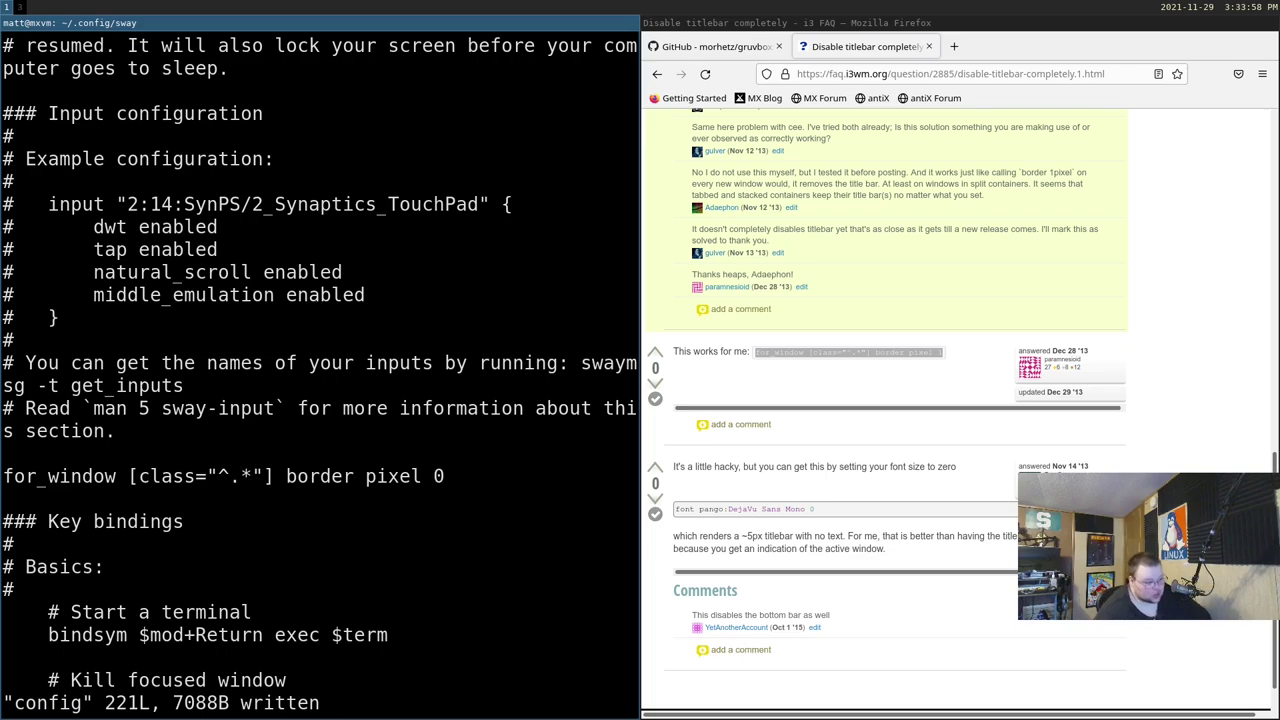
Return to the search results and read the Reddit thread about completely disabling title bars in i3.
key(ctrl+plus)
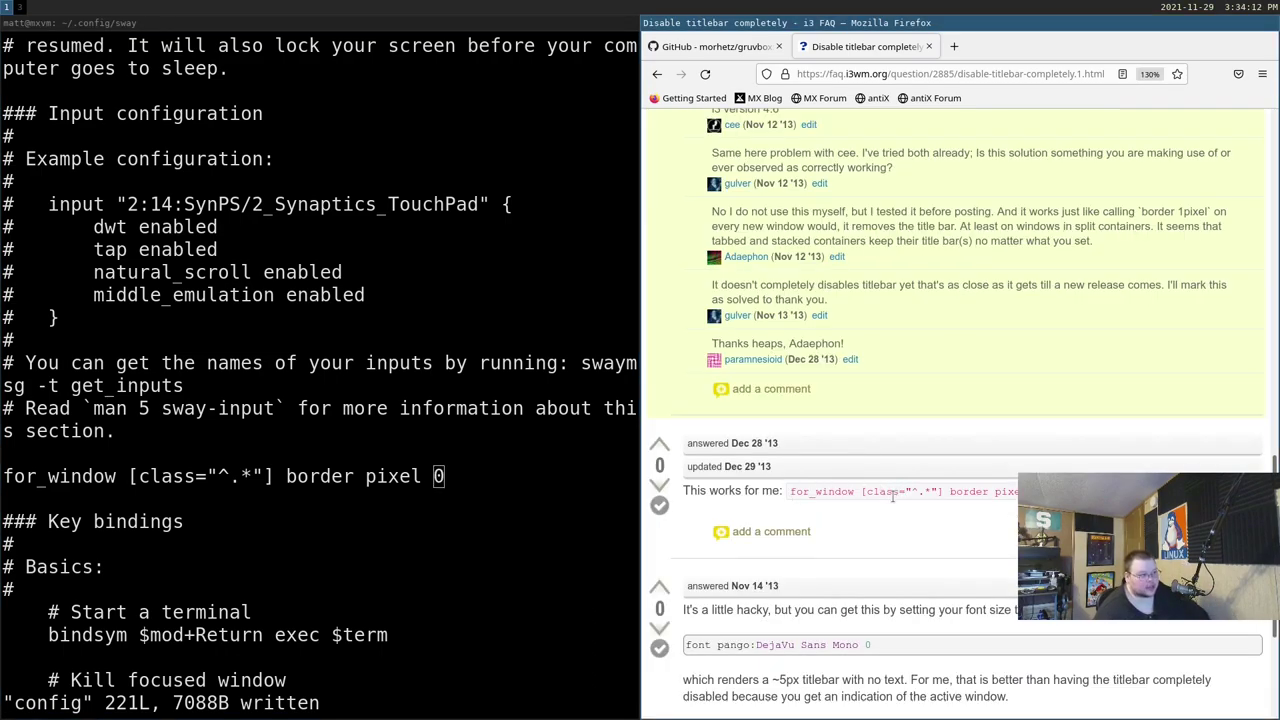
key(alt+Left)
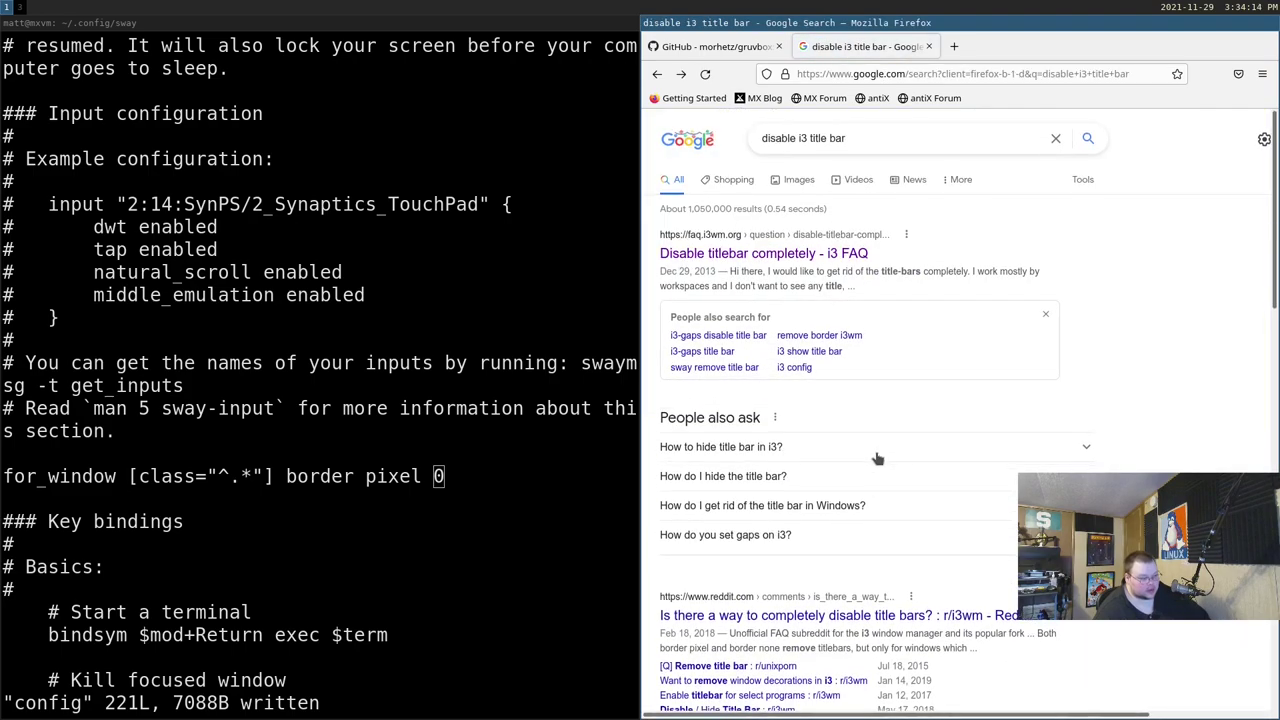
scroll(846, 491, down, 3)
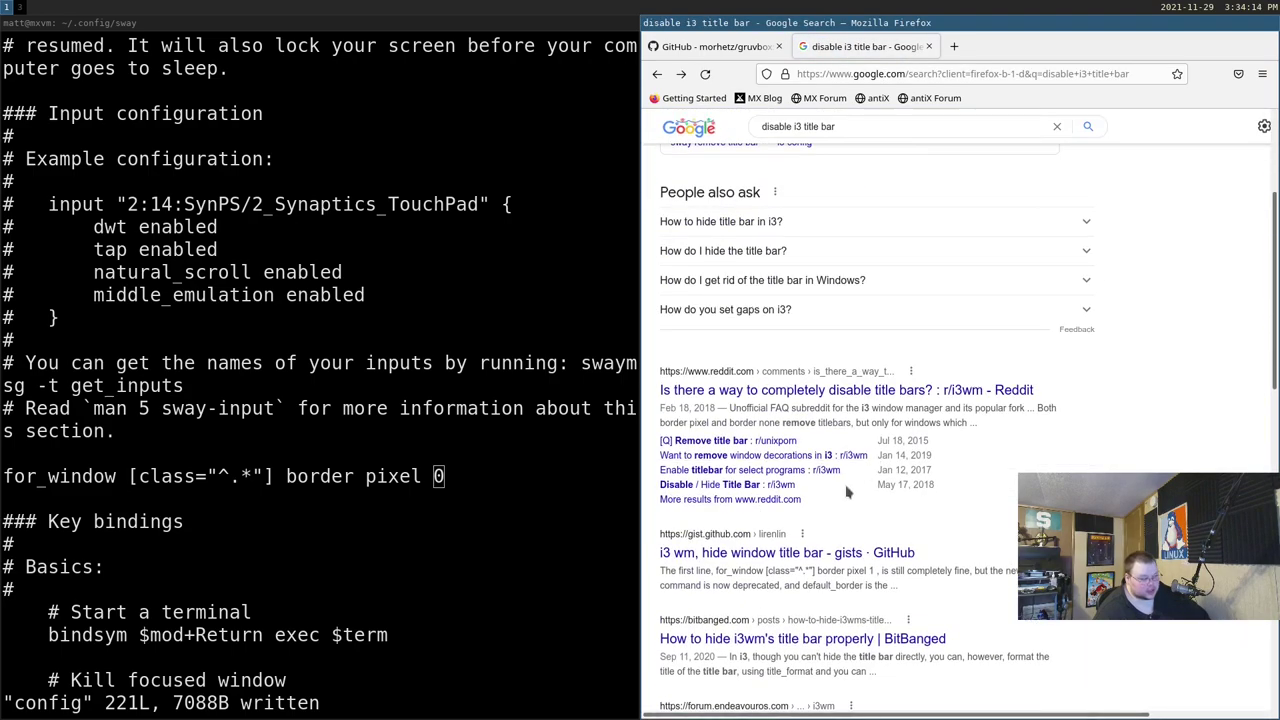
click(880, 389)
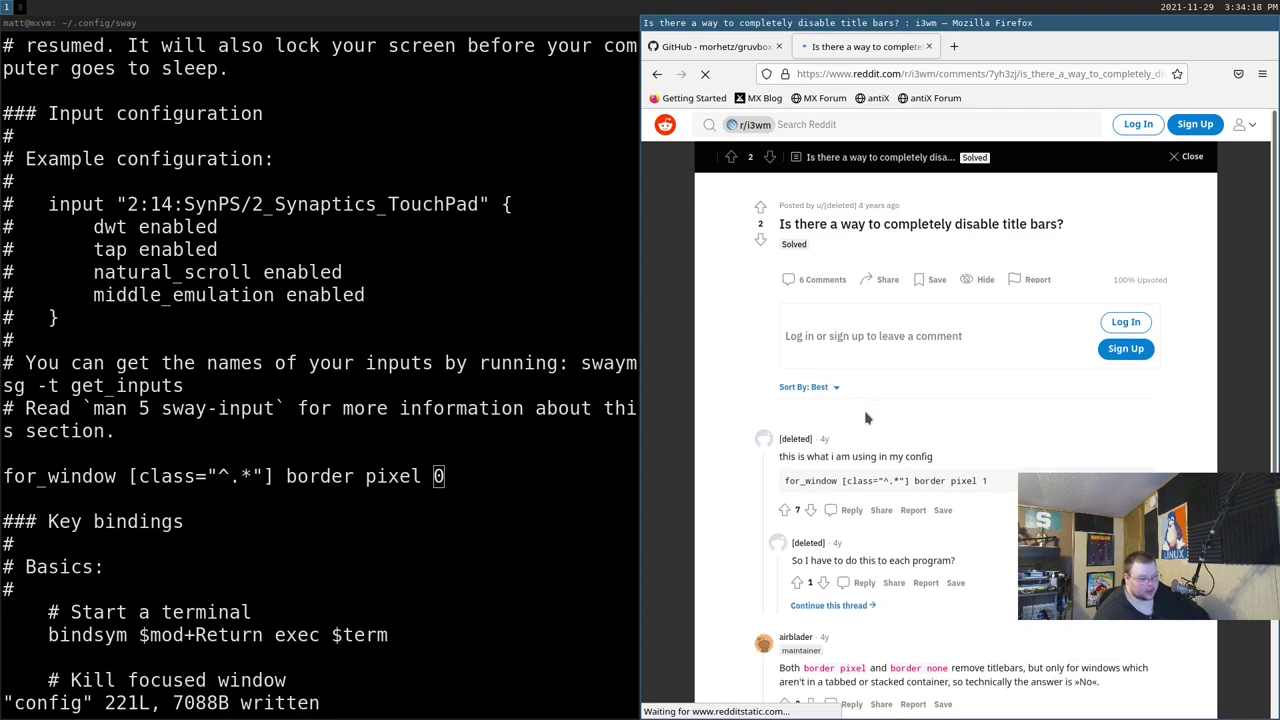
drag(842, 482, 910, 480)
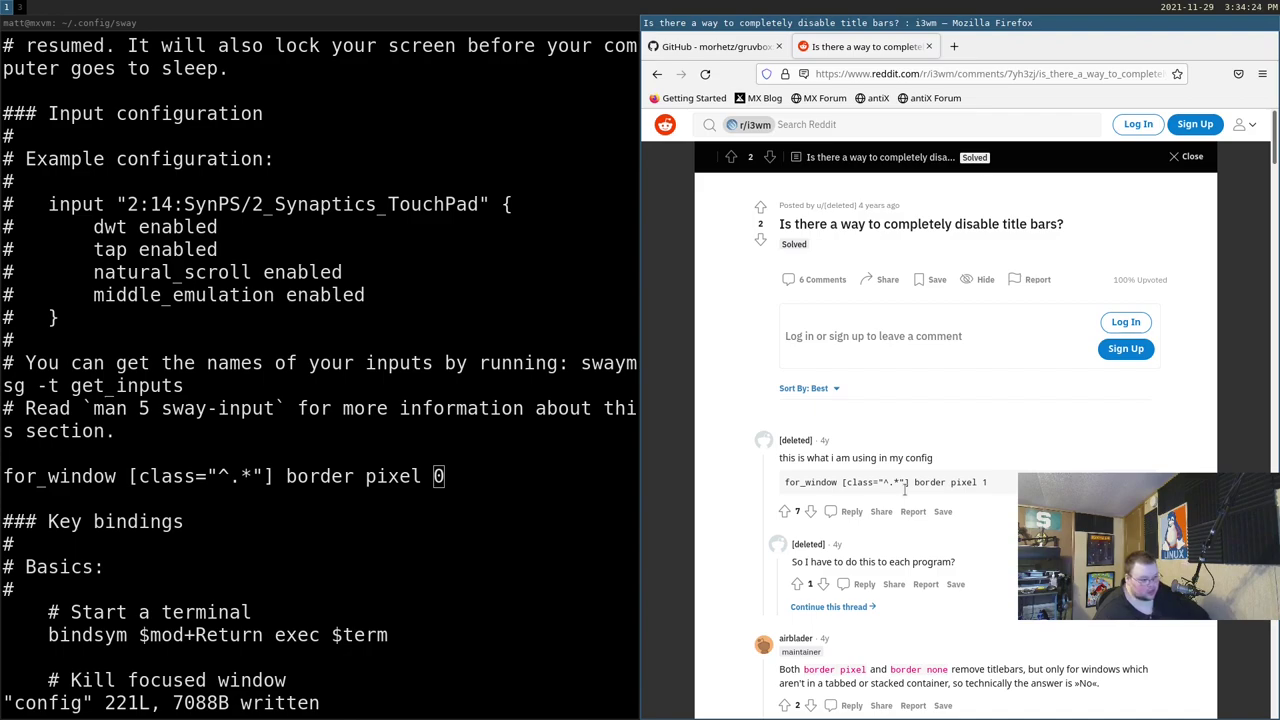
key(Escape)
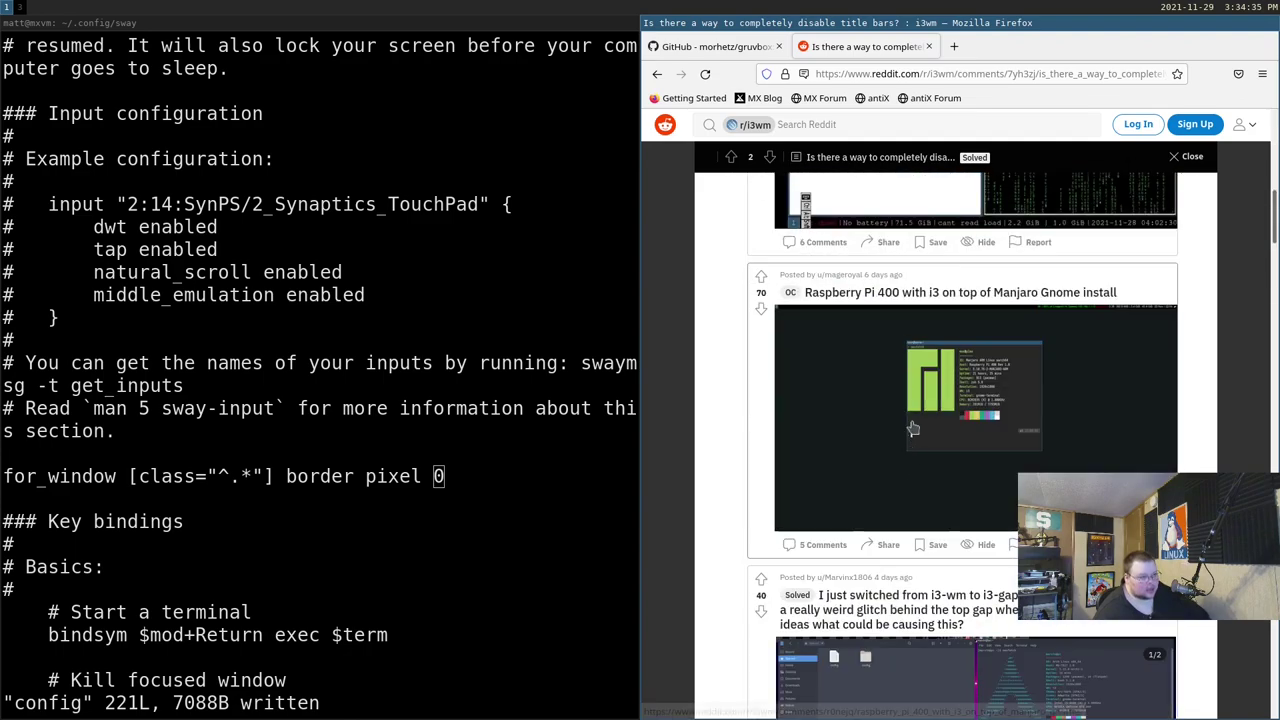
Go to i3wm.org and open the User's Guide from its documentation page.
click(887, 74)
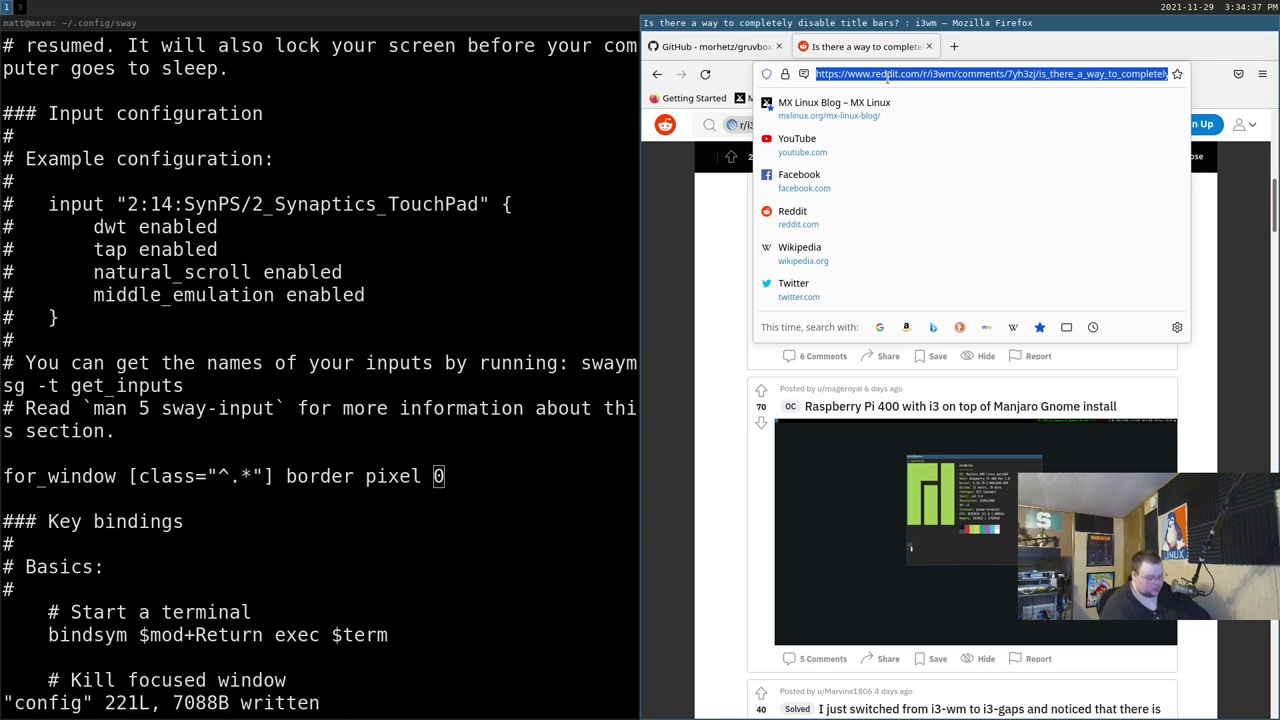
text(i3wm.opr)
key(BackSpace)
key(BackSpace)
text(rg)
key(Return)
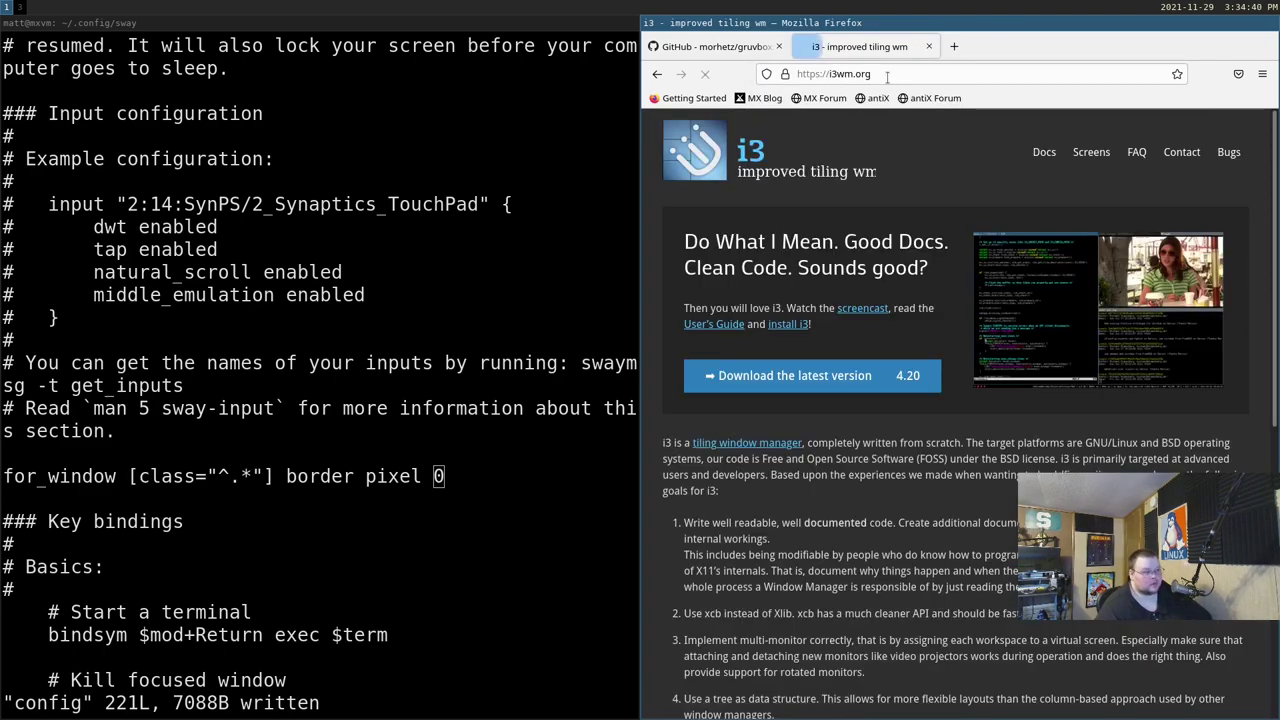
click(1057, 157)
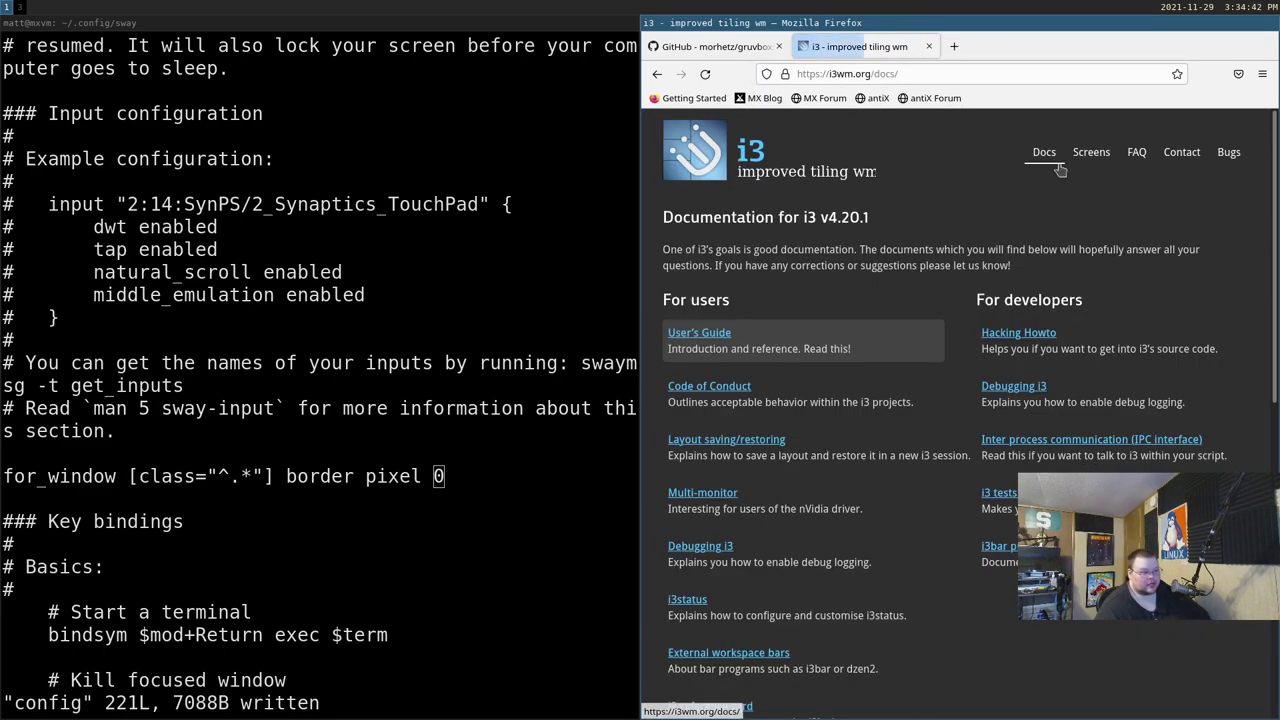
click(797, 345)
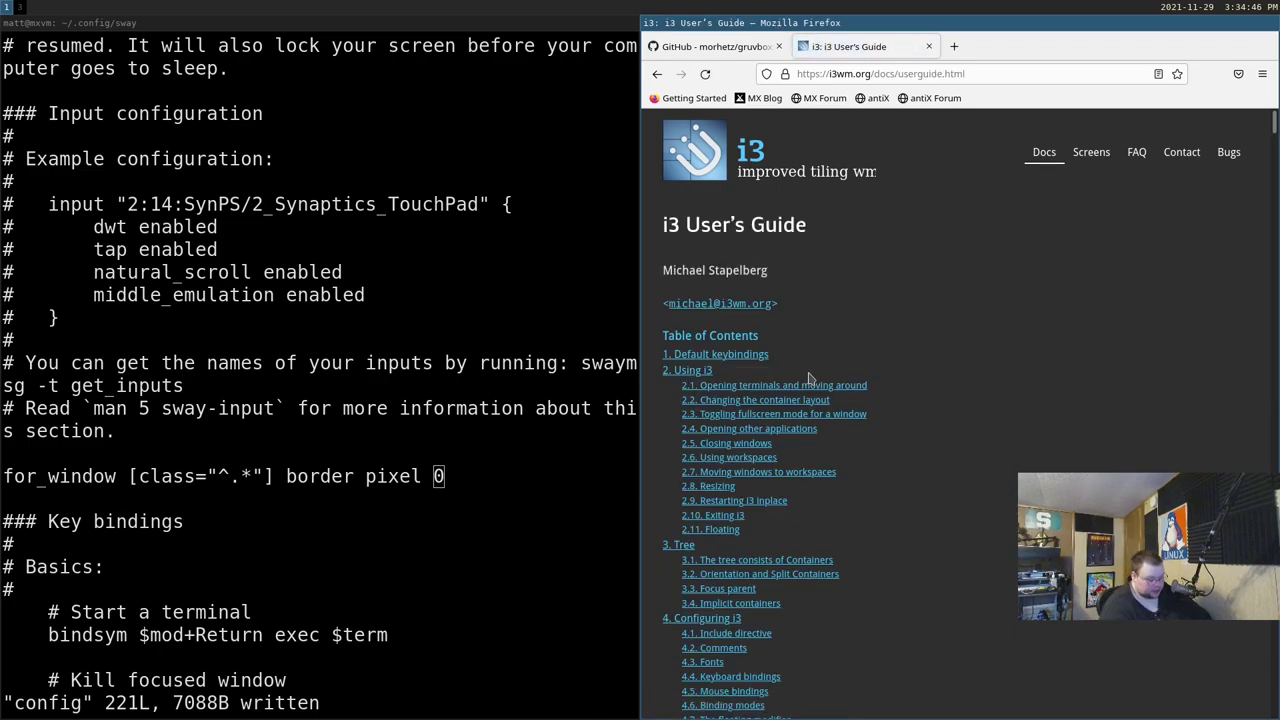
Find "colors" in the User's Guide and copy the default colors example from the # class line through client.background.
key(ctrl+f)
text(colors)
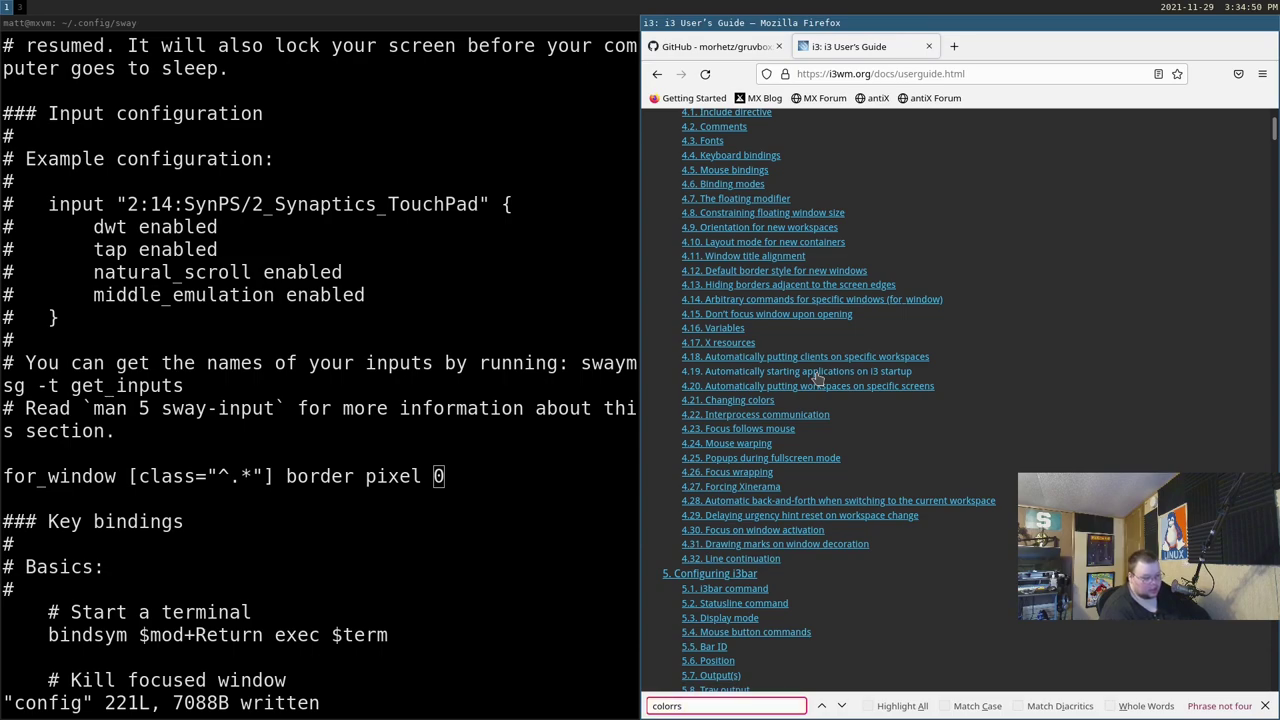
key(BackSpace)
key(Return)
key(Return)
key(Return)
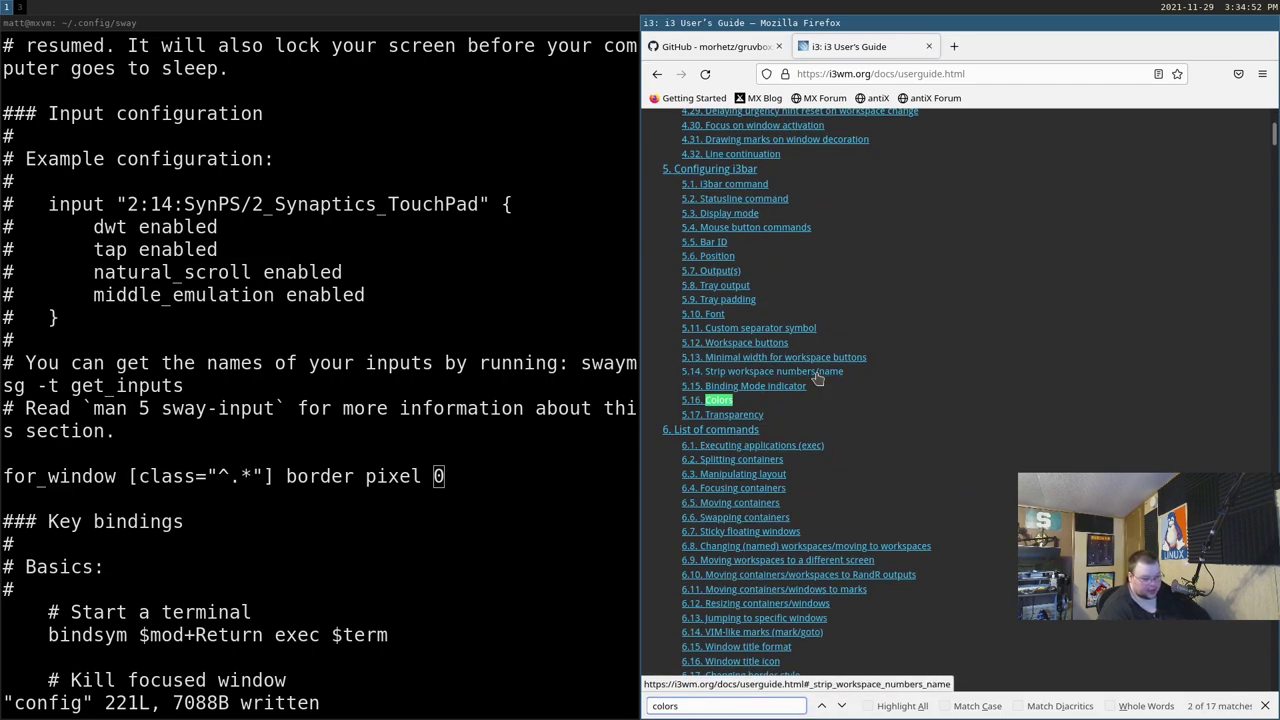
key(Return)
key(Return)
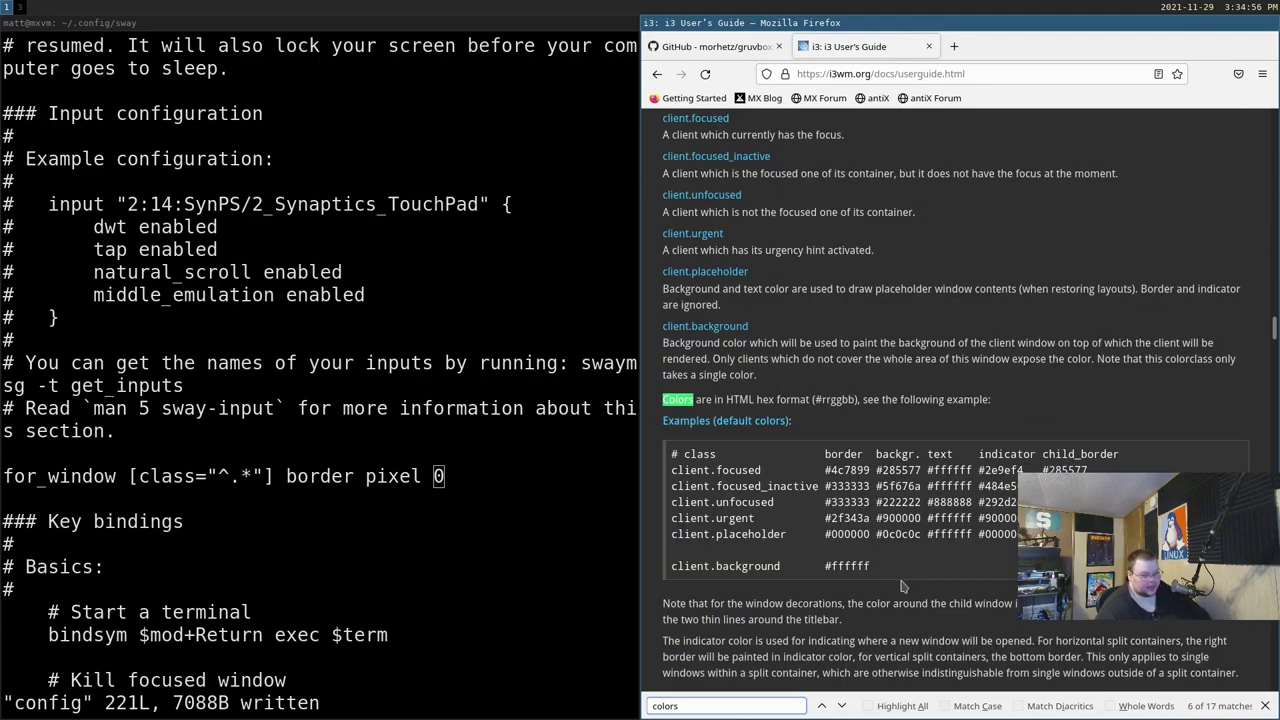
drag(900, 578, 656, 458)
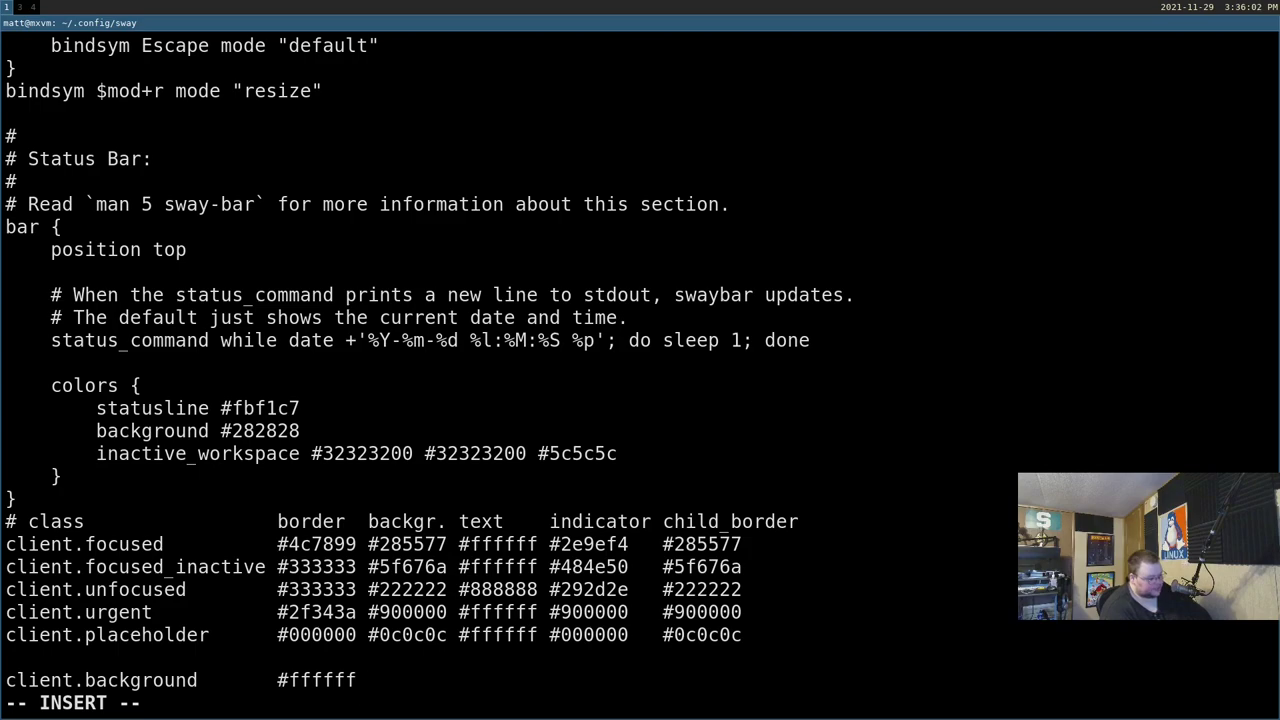
Insert a blank line between the bar block's closing brace and the pasted # class header in the Sway config.
key(Escape)
key(k)
key(k)
key(k)
key(k)
key(k)
key(k)
key(k)
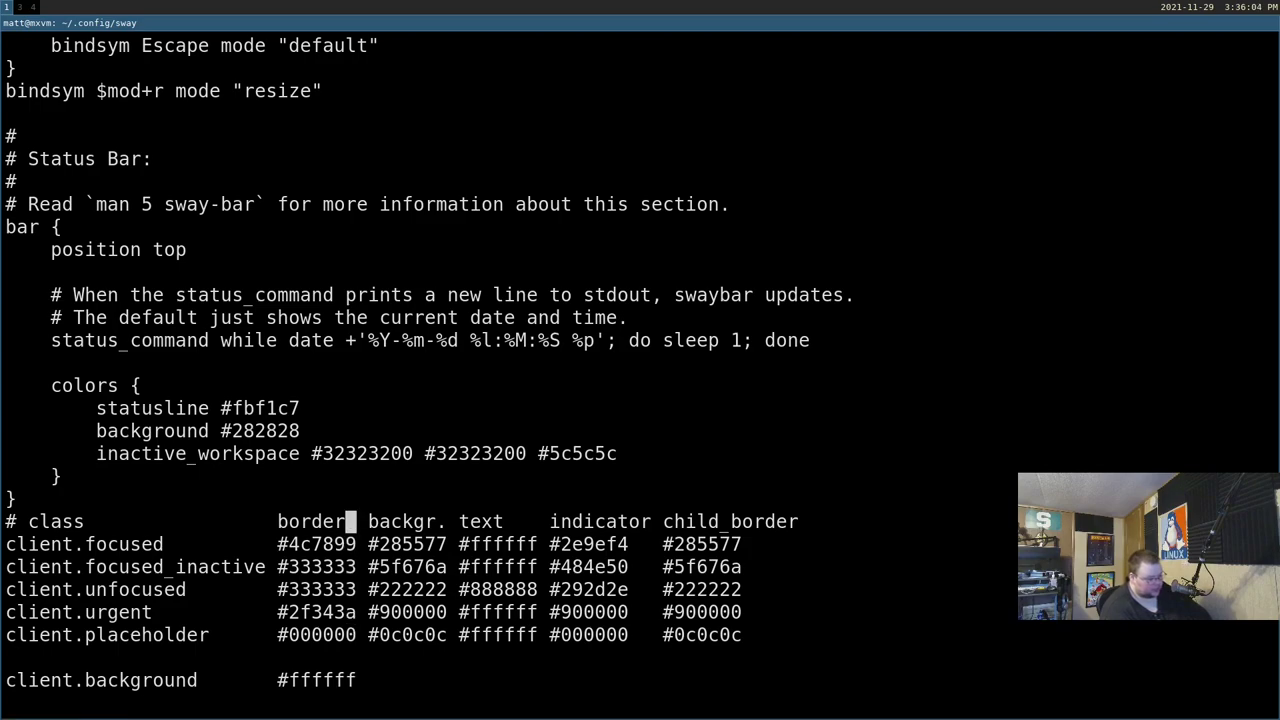
key(k)
key(k)
key(j)
key(A)
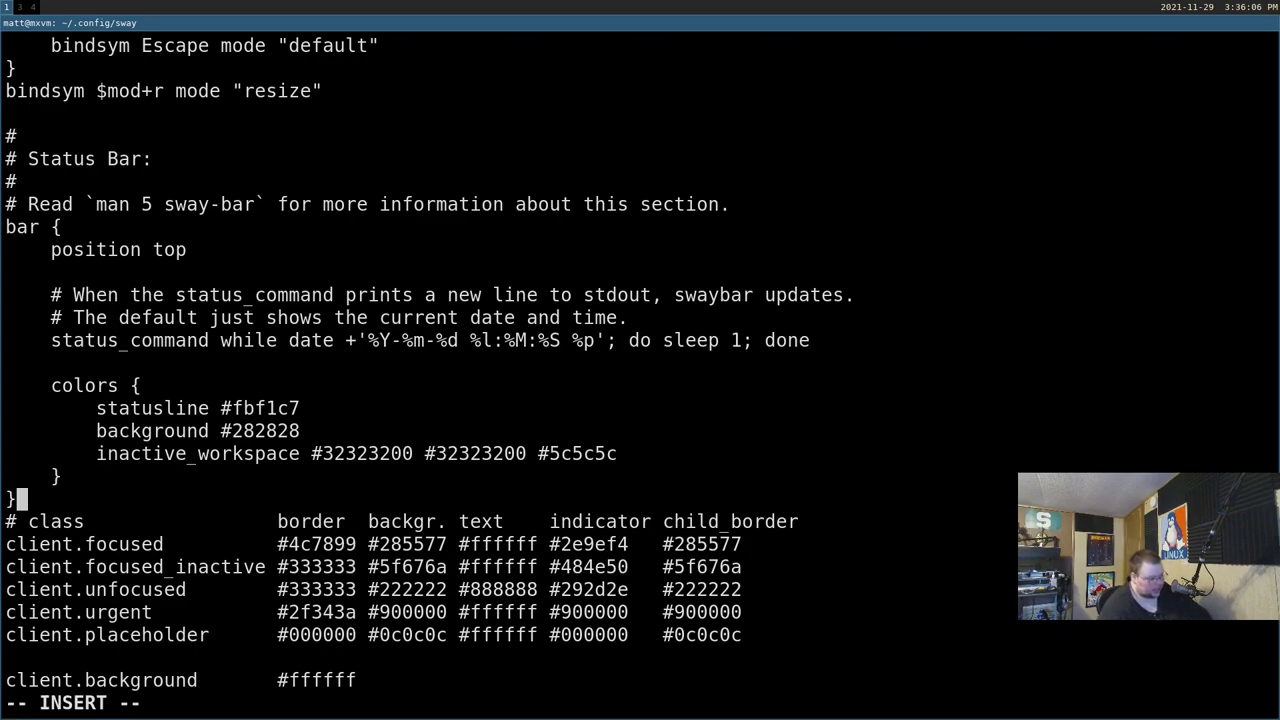
key(Return)
key(Escape)
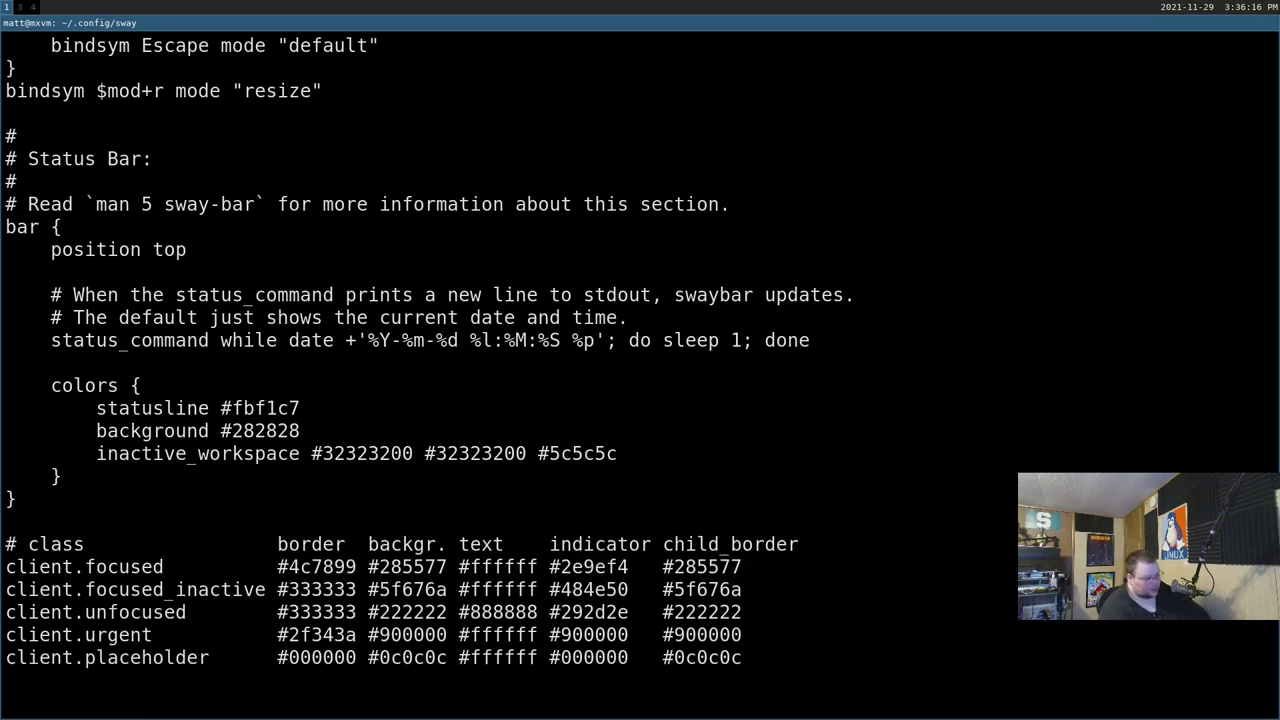
Clear the client.focused border value after its # sign and move the Firefox window onto workspace 1 beside the config.
key(c)
key(w)
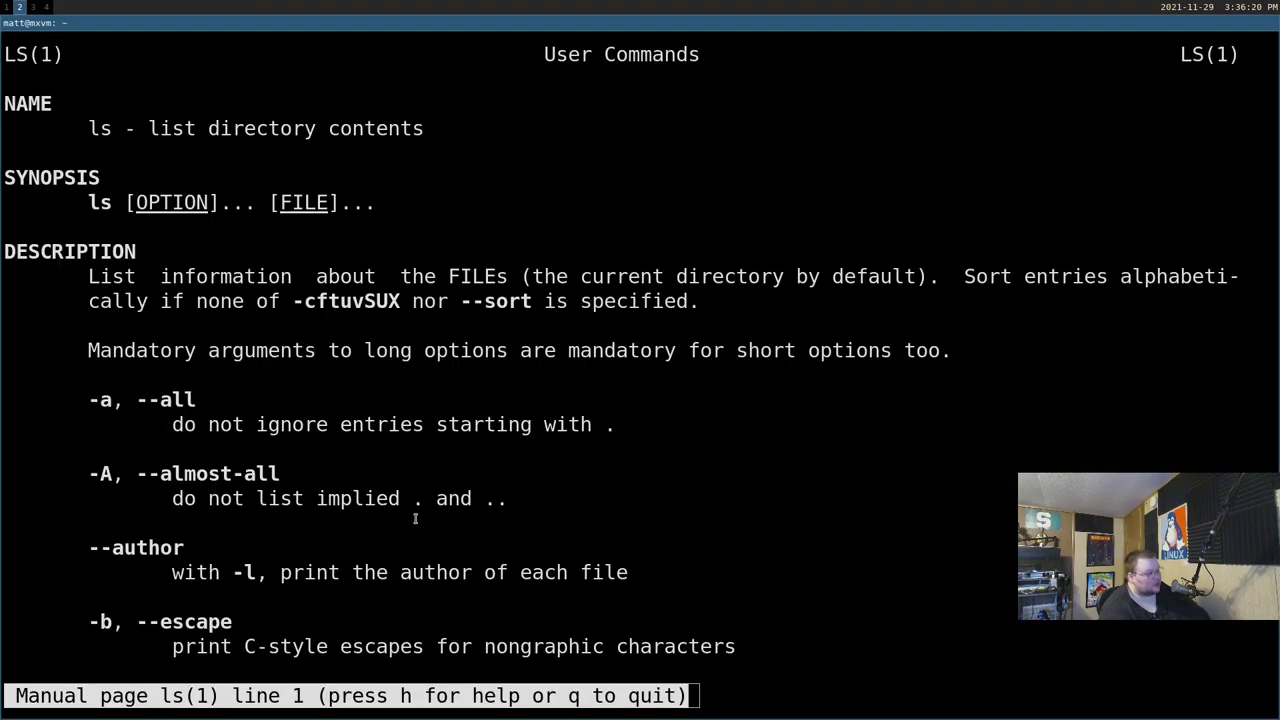
key(super+4)
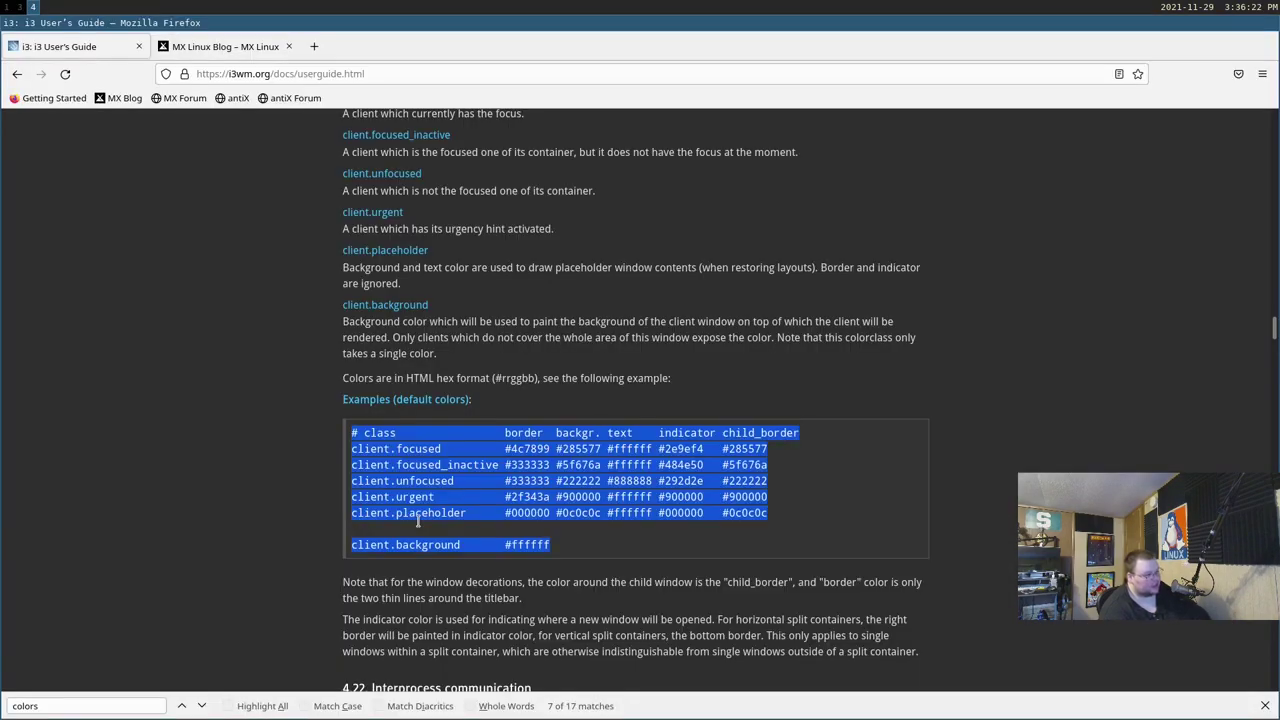
key(super+shift+1)
key(super+1)
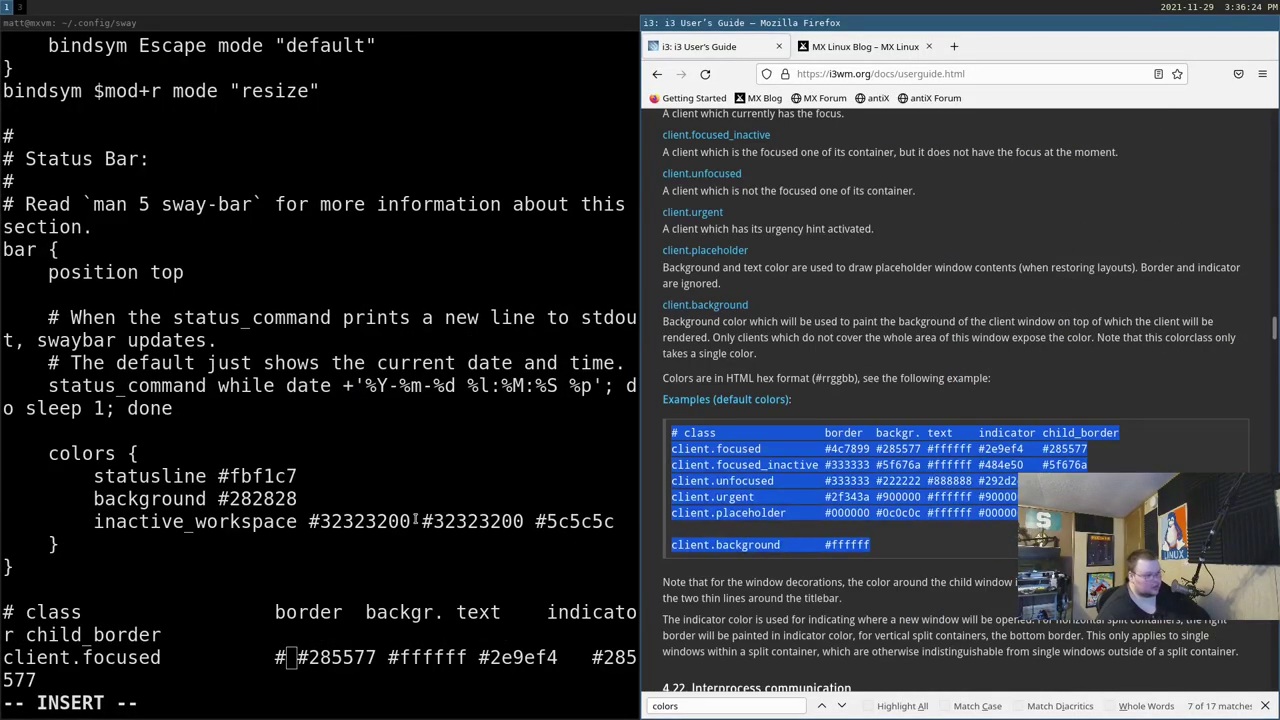
In Firefox's MX Linux Blog tab, search for gruvbox, open the morhetz/gruvbox GitHub page and find its Dark mode palette.
click(835, 47)
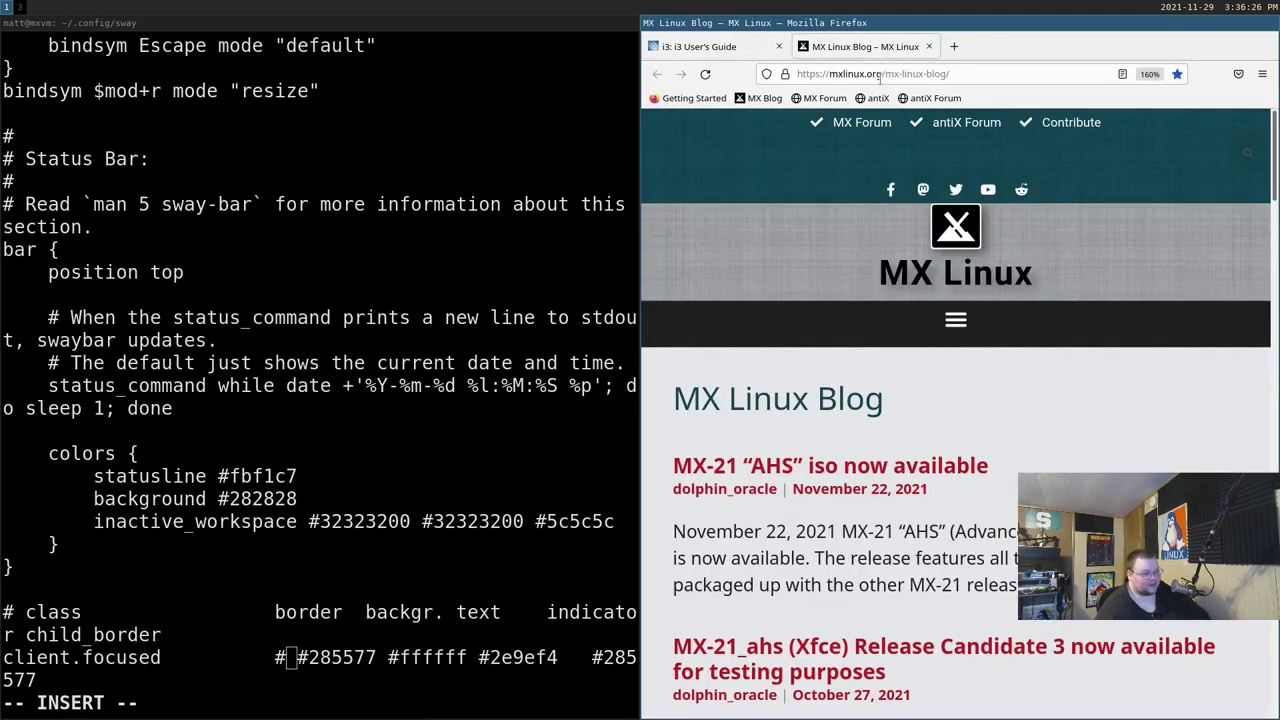
click(880, 74)
text(guv)
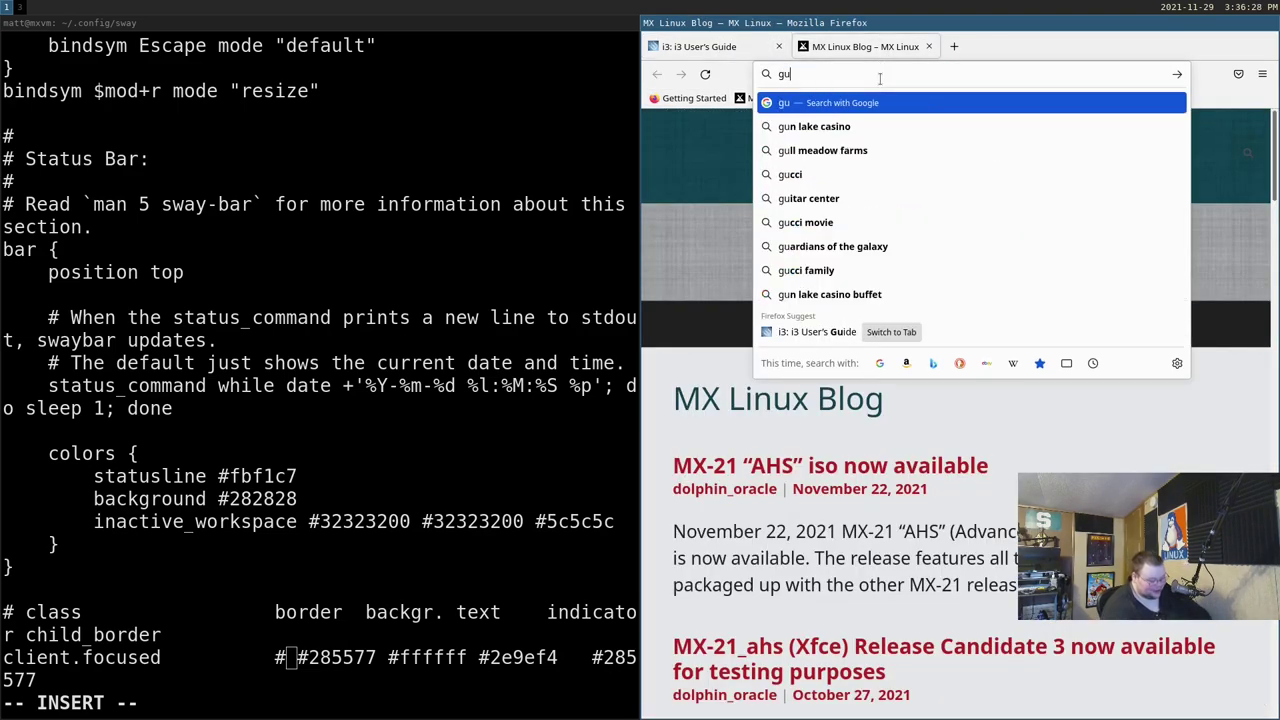
key(BackSpace)
key(BackSpace)
key(BackSpace)
text(gr)
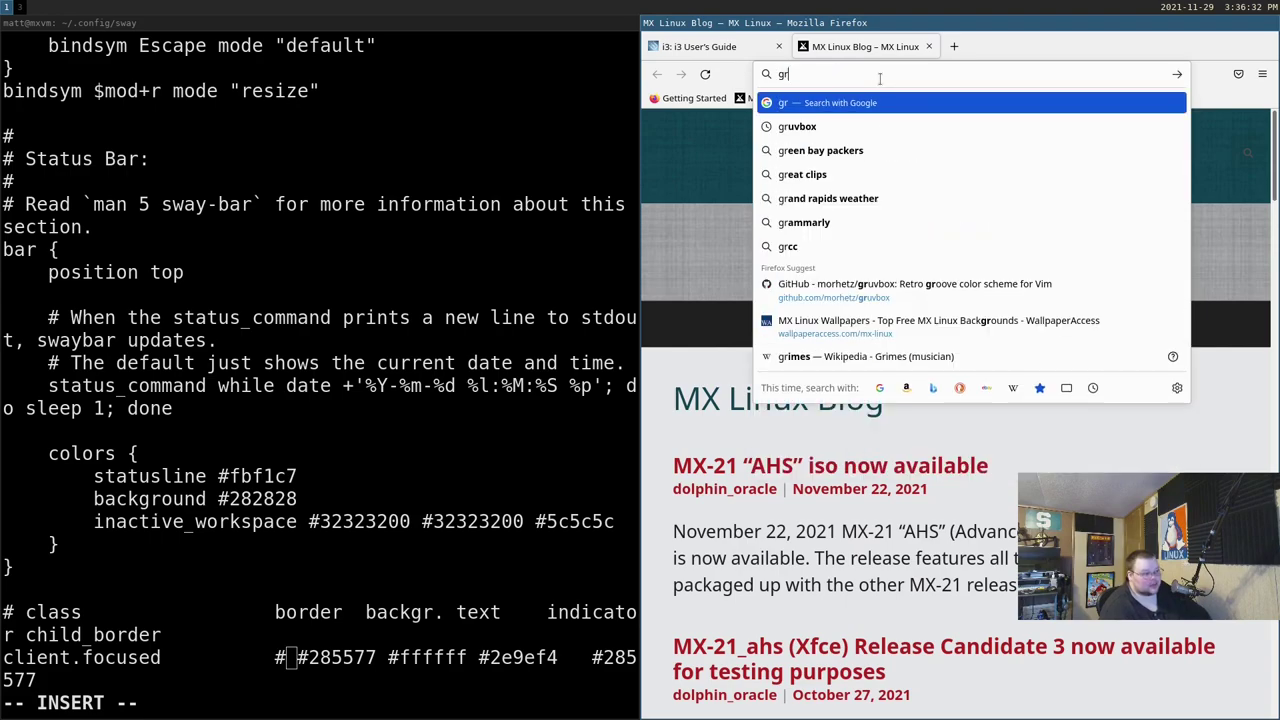
text(uv)
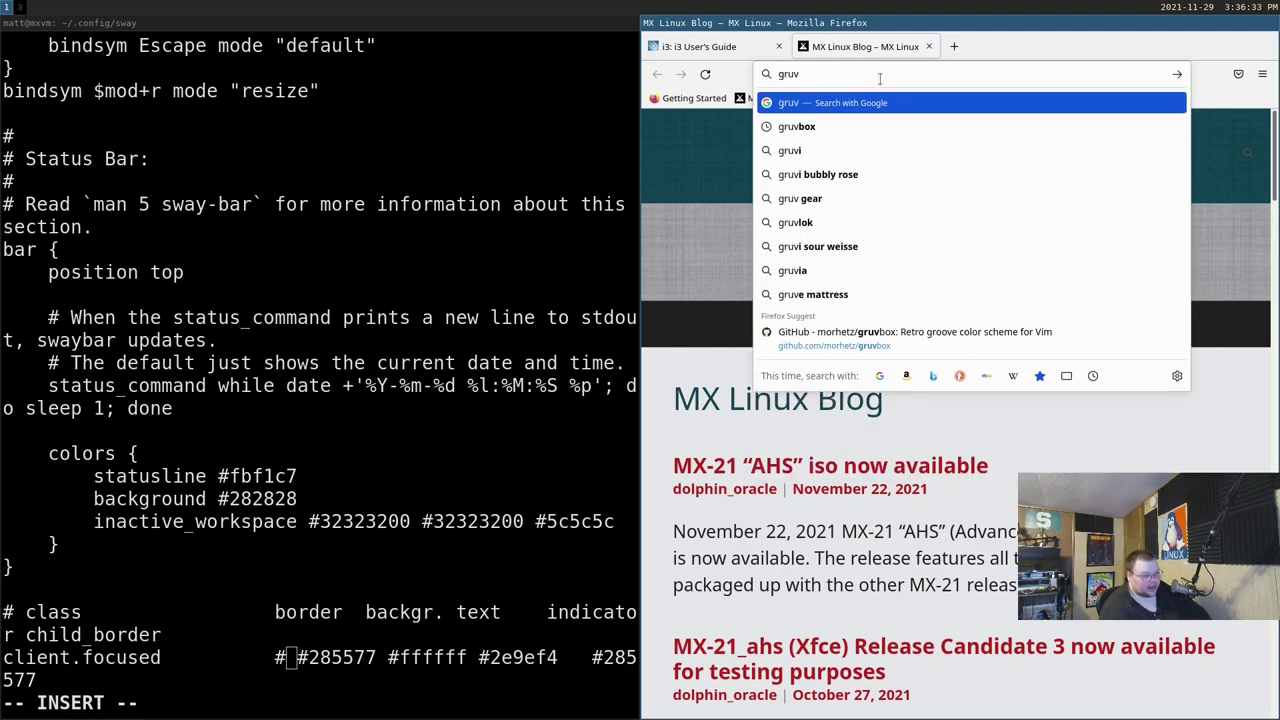
click(880, 126)
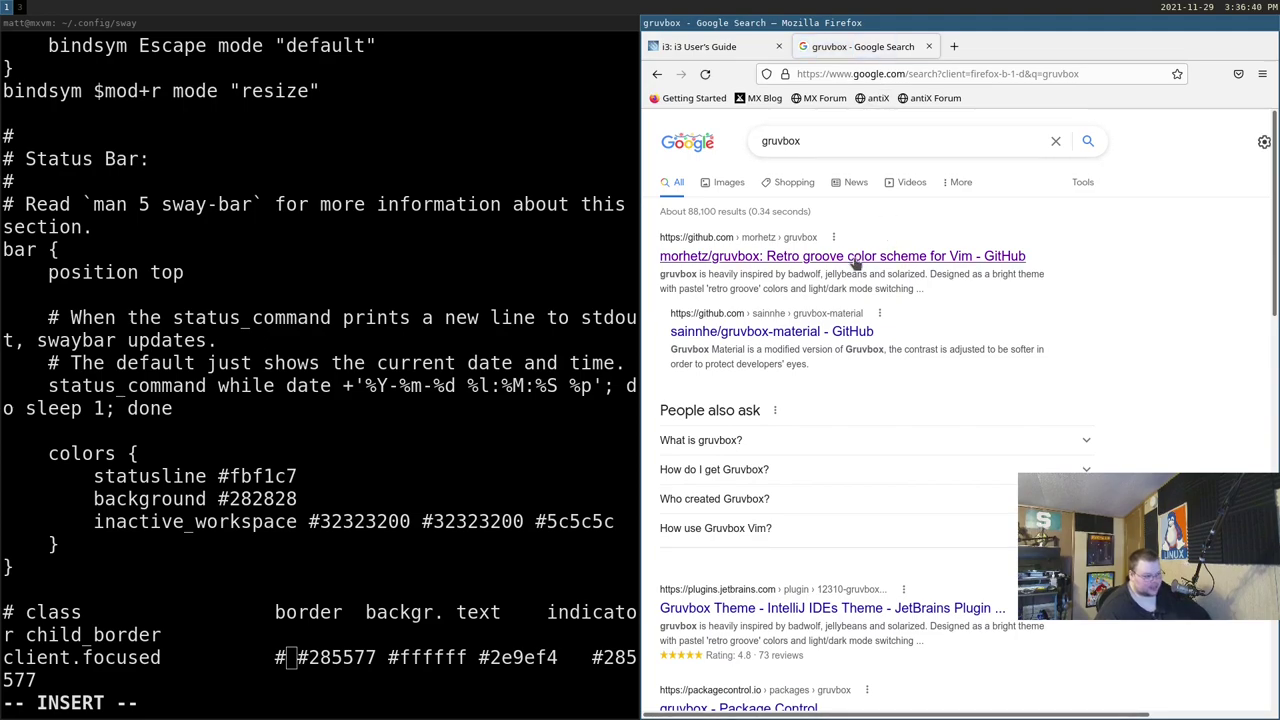
click(851, 258)
scroll(900, 262, down, 15)
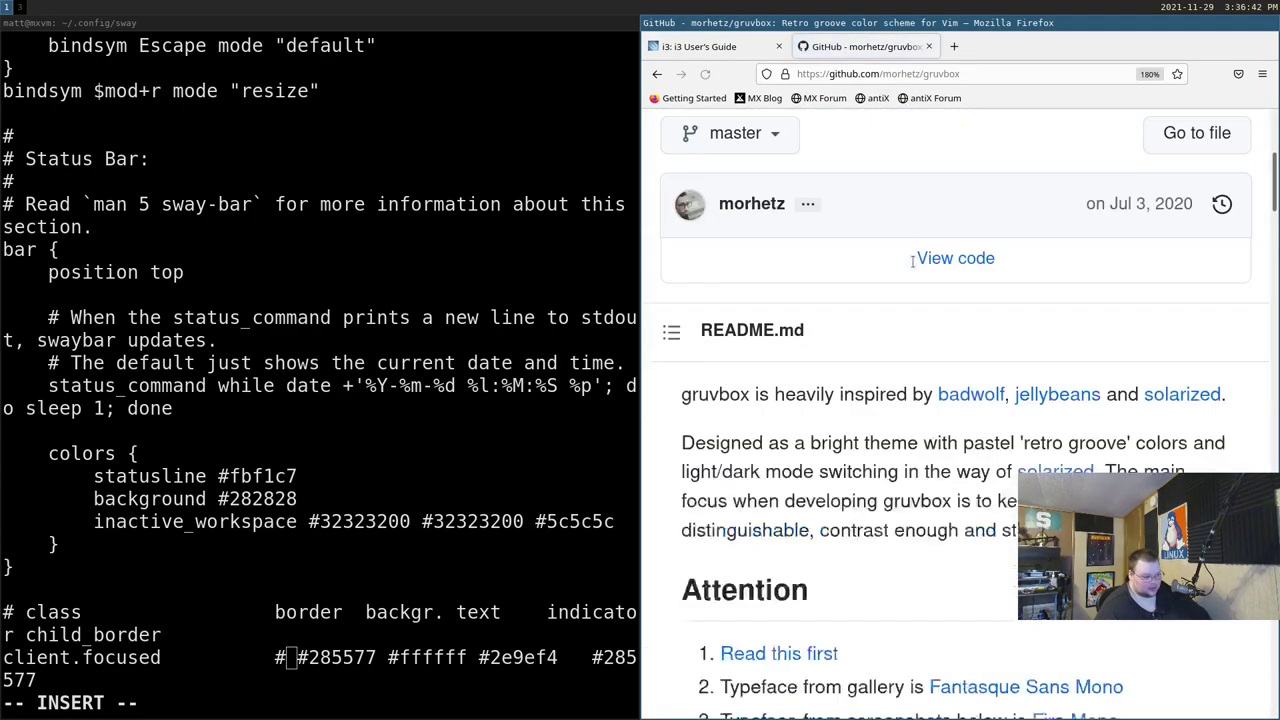
scroll(941, 272, up, 4)
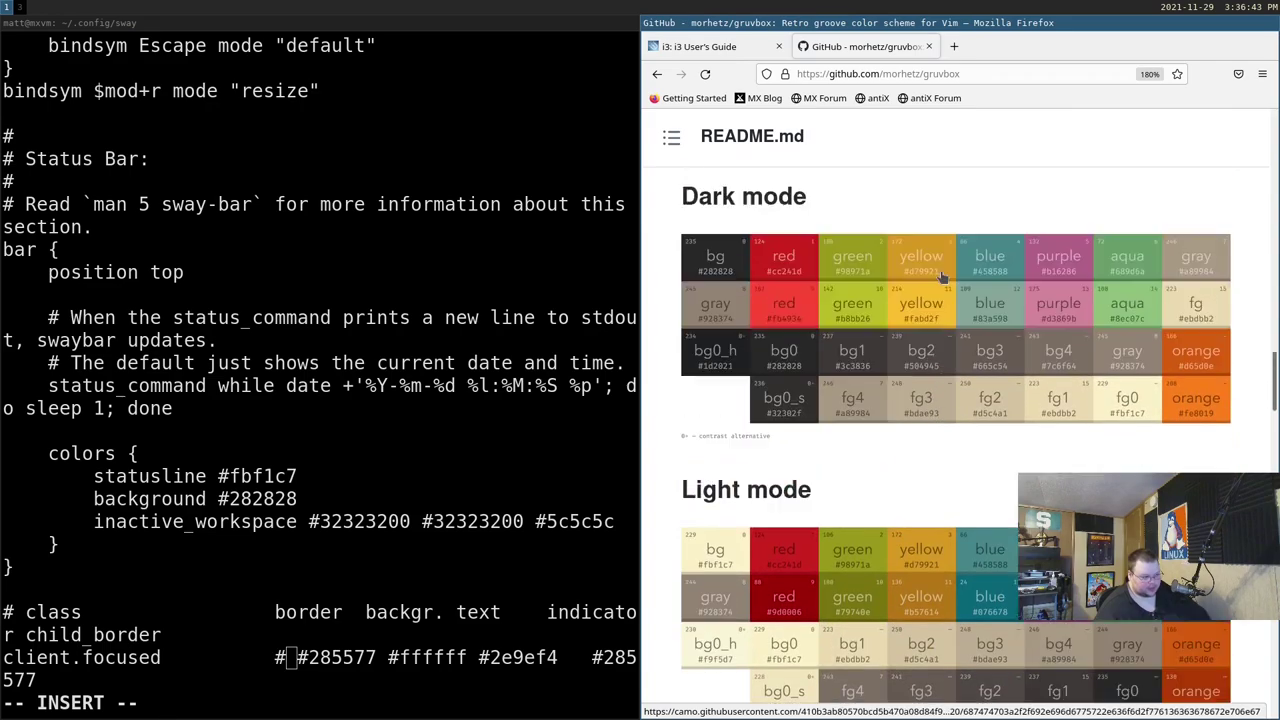
scroll(941, 272, down, 2)
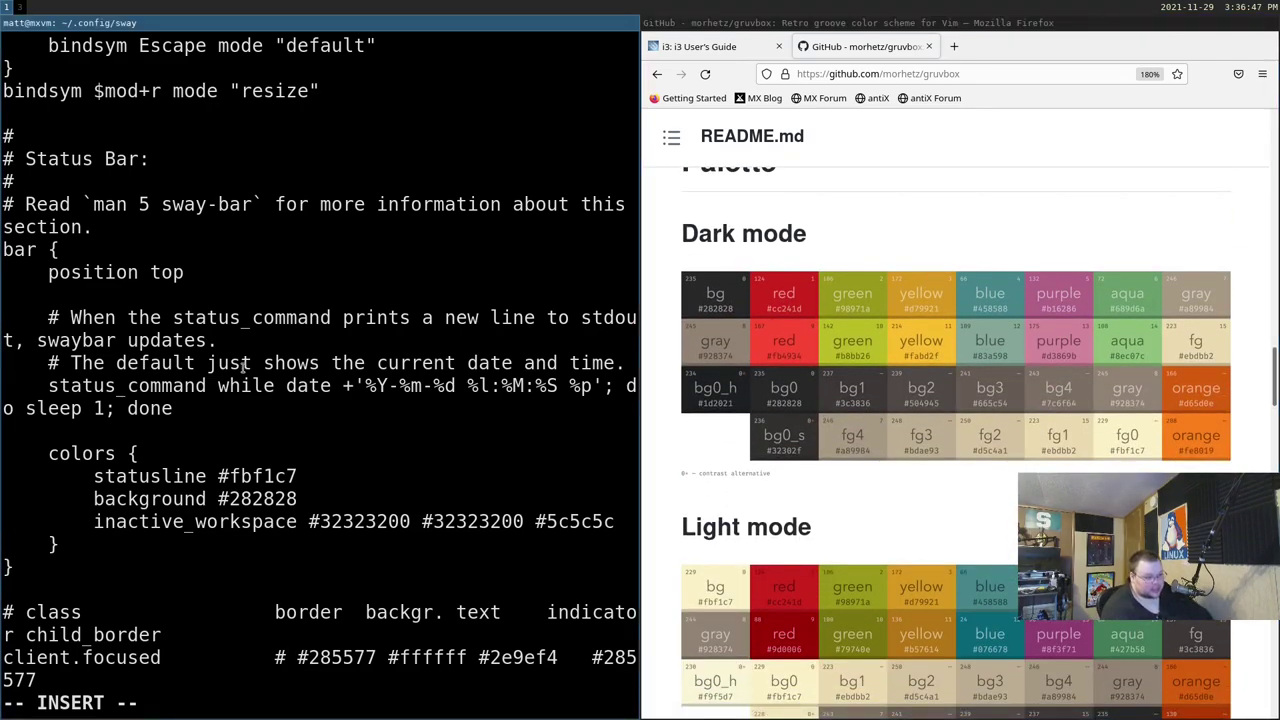
Set the client.focused border colour to #fb4934 and send the Firefox window away from workspace 1.
text(fb)
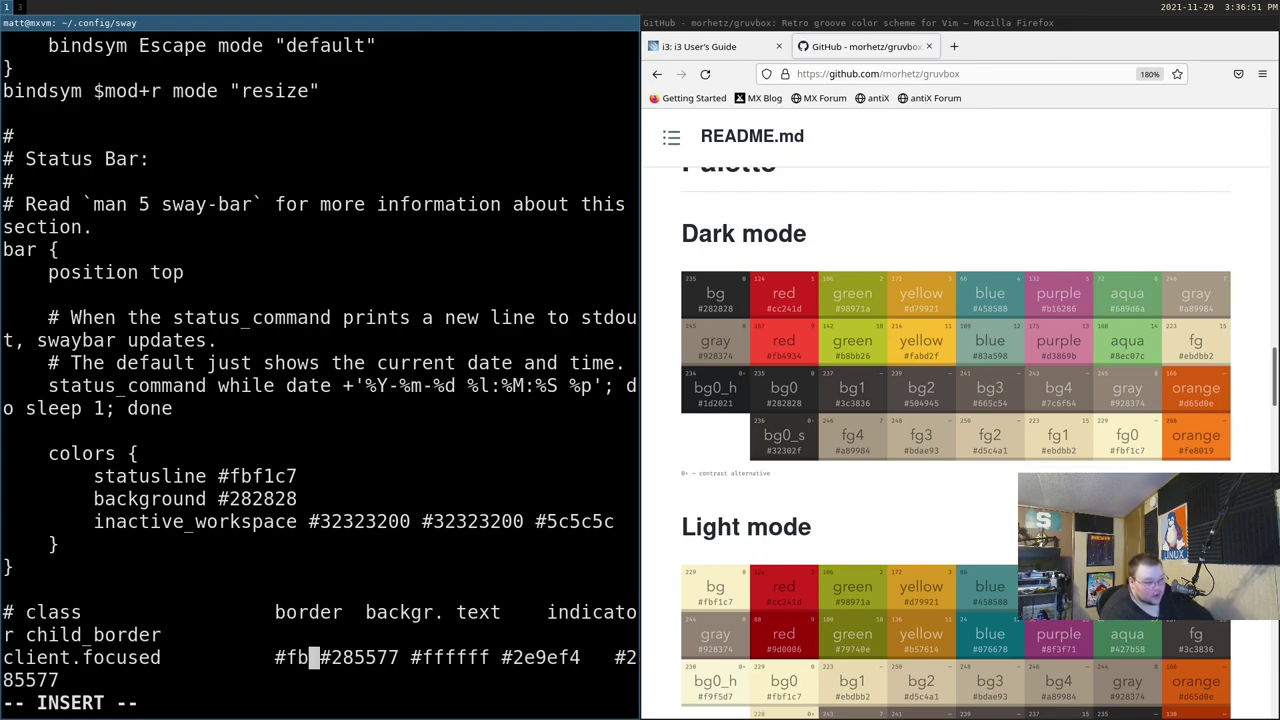
text(4934)
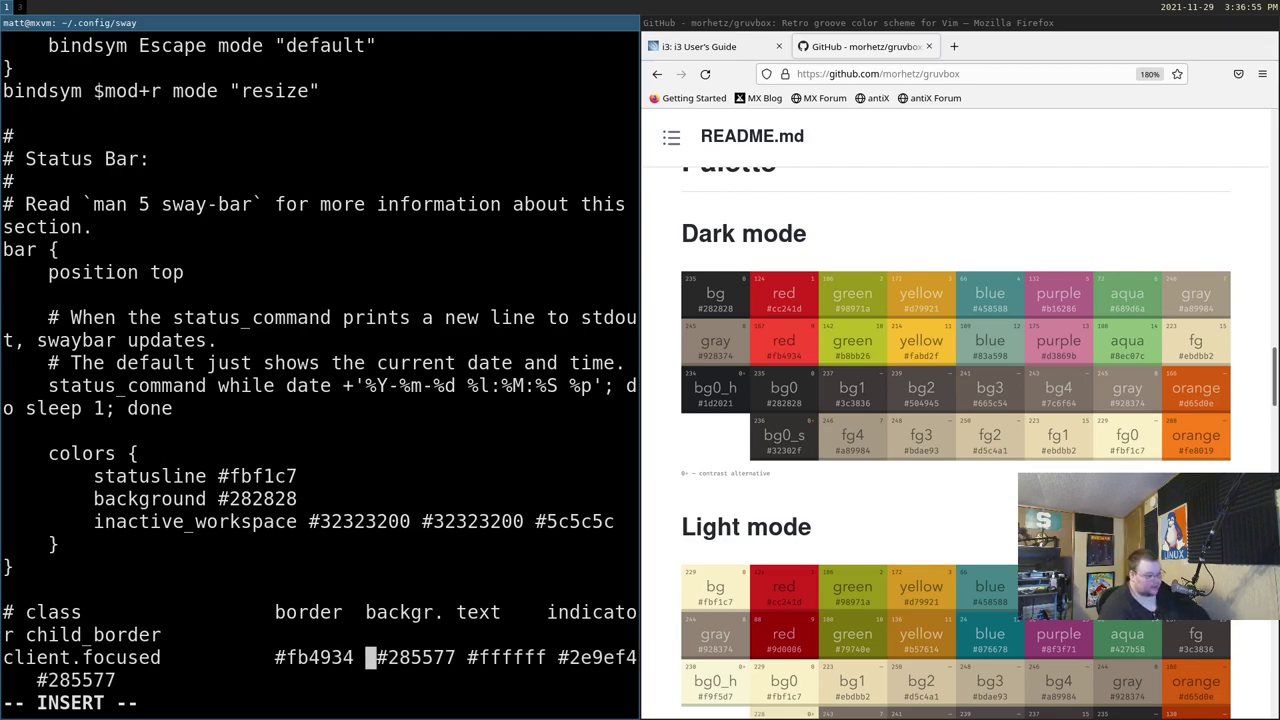
key(BackSpace)
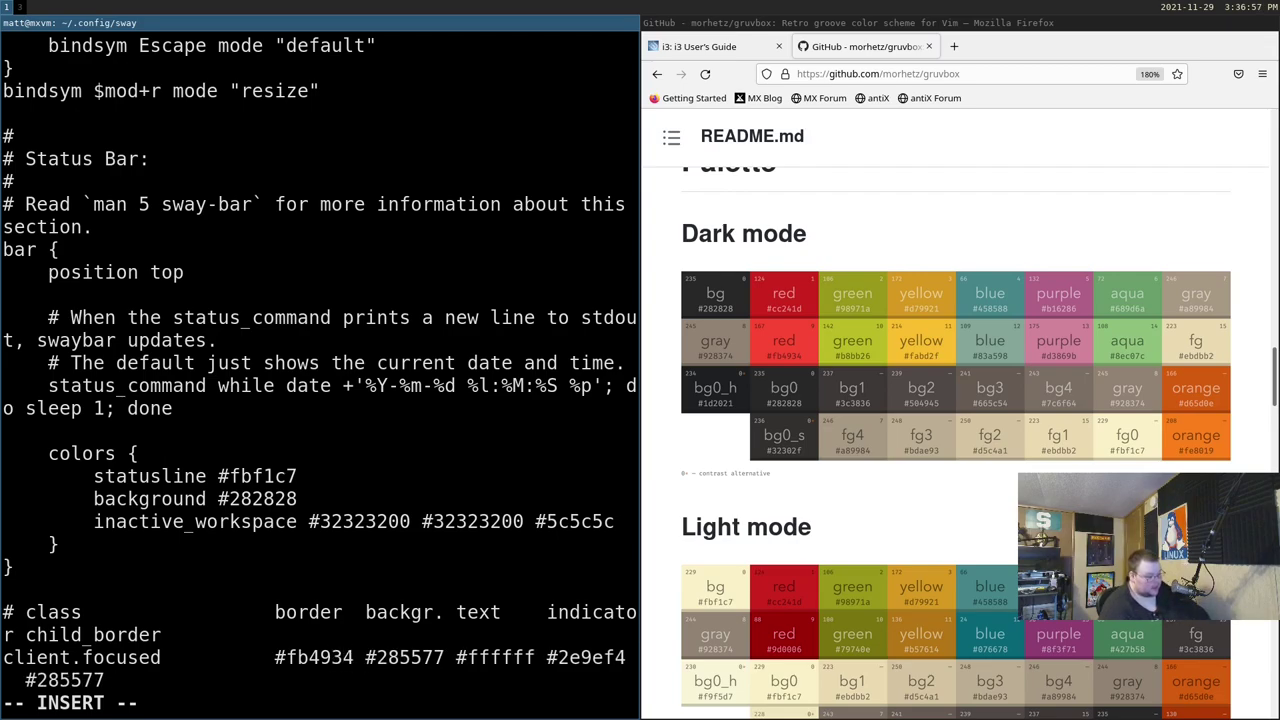
key(Escape)
scroll(242, 367, down, 1)
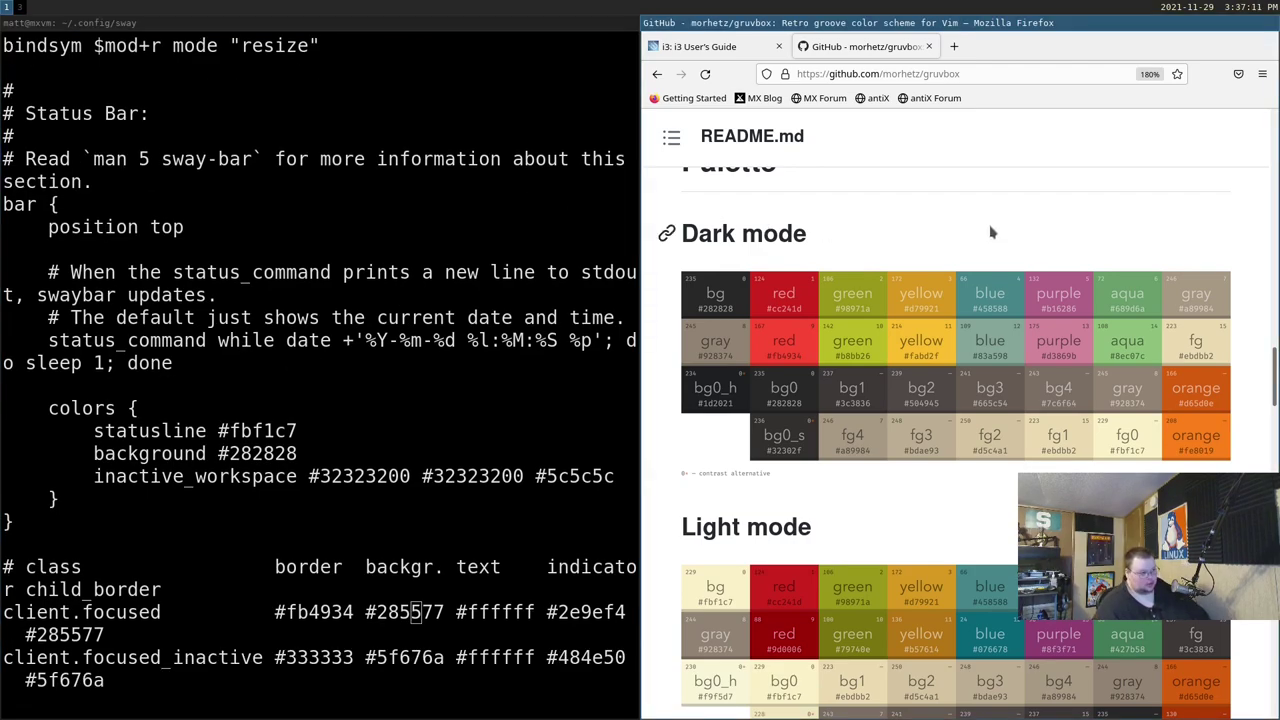
key(super+shift+q)
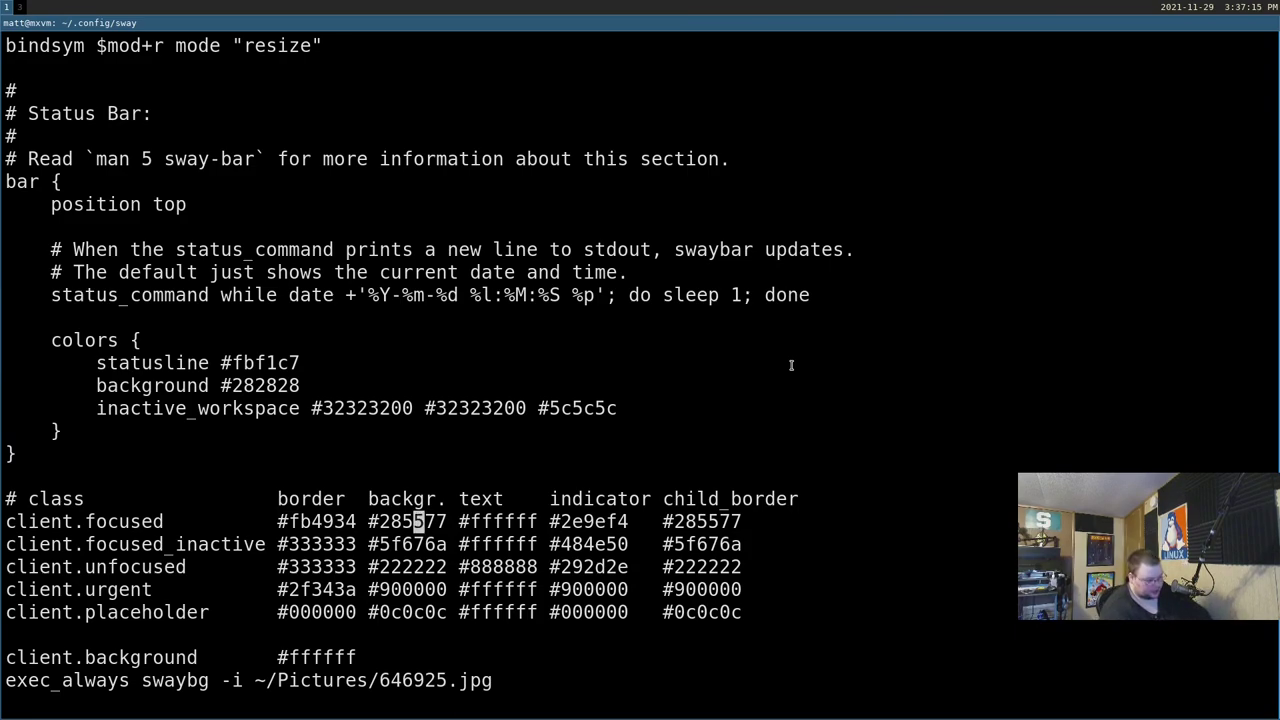
Save the config and reload Sway to apply the new focused border colour.
text(:)
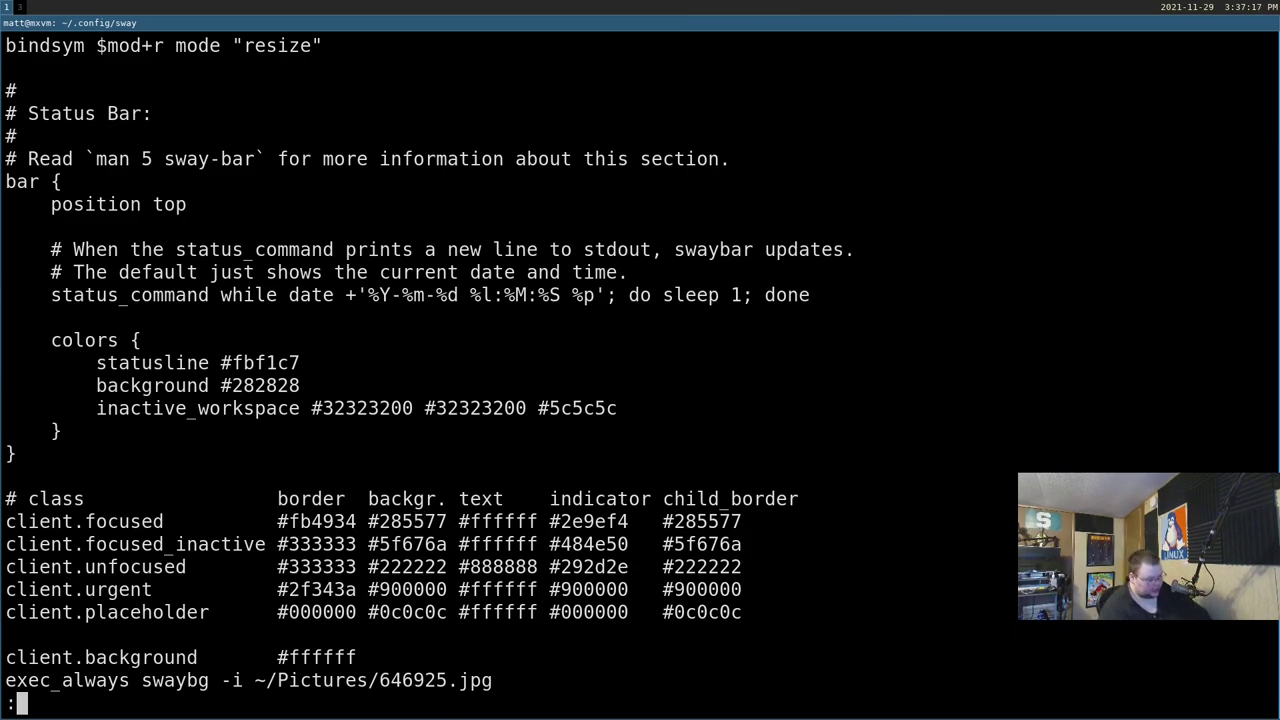
text(w)
key(Return)
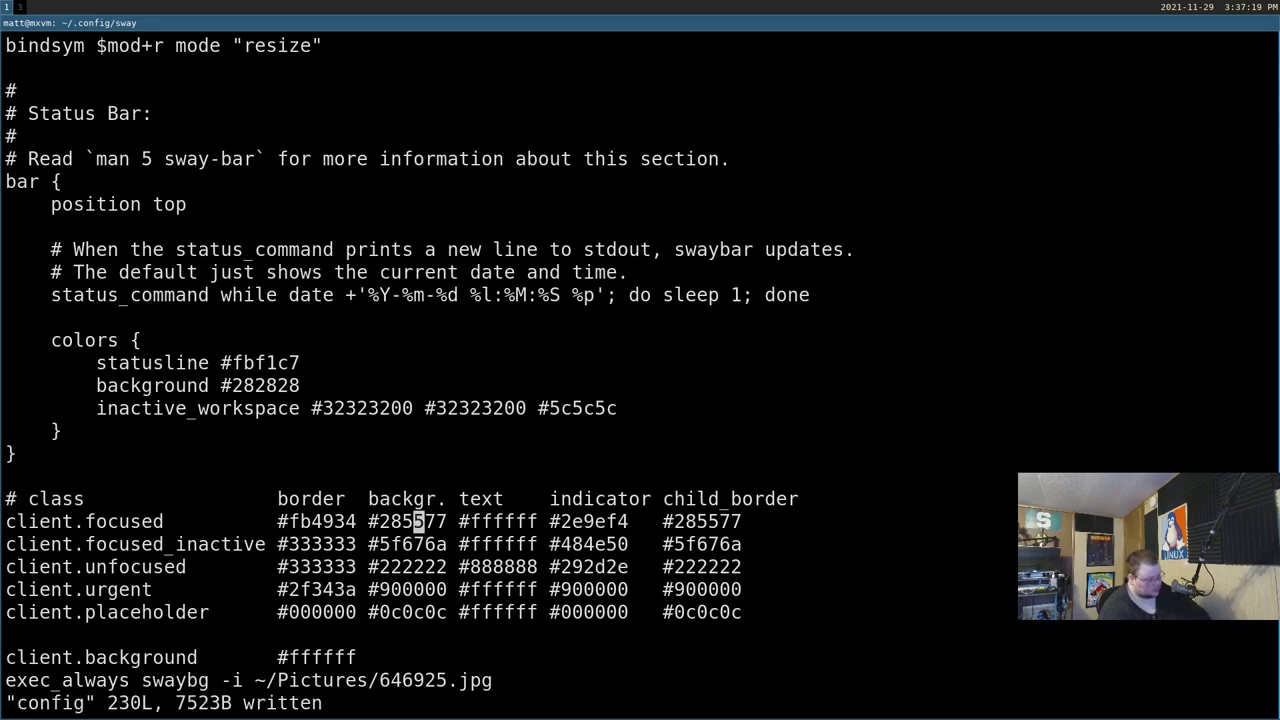
key(super+shift+c)
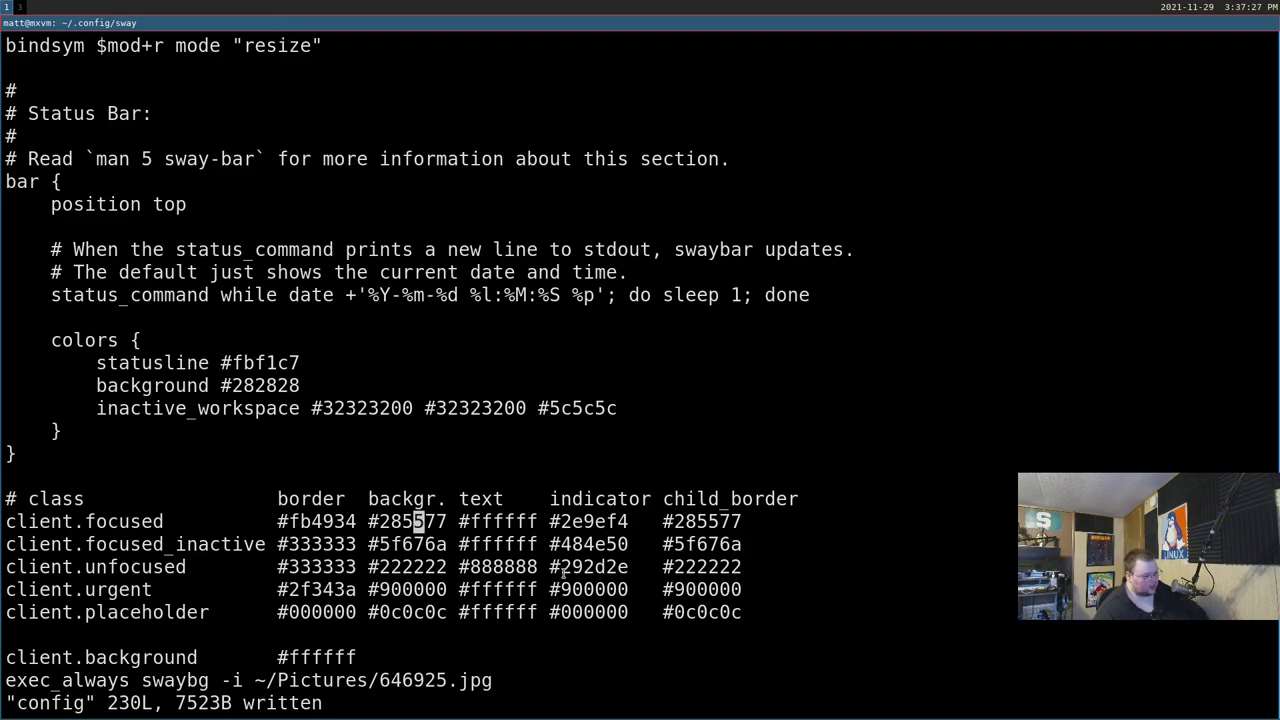
Set the client.focused child_border colour to #fb4934.
key(l)
key(l)
key(l)
key(l)
key(l)
key(l)
key(l)
key(l)
key(l)
key(l)
key(l)
key(l)
key(l)
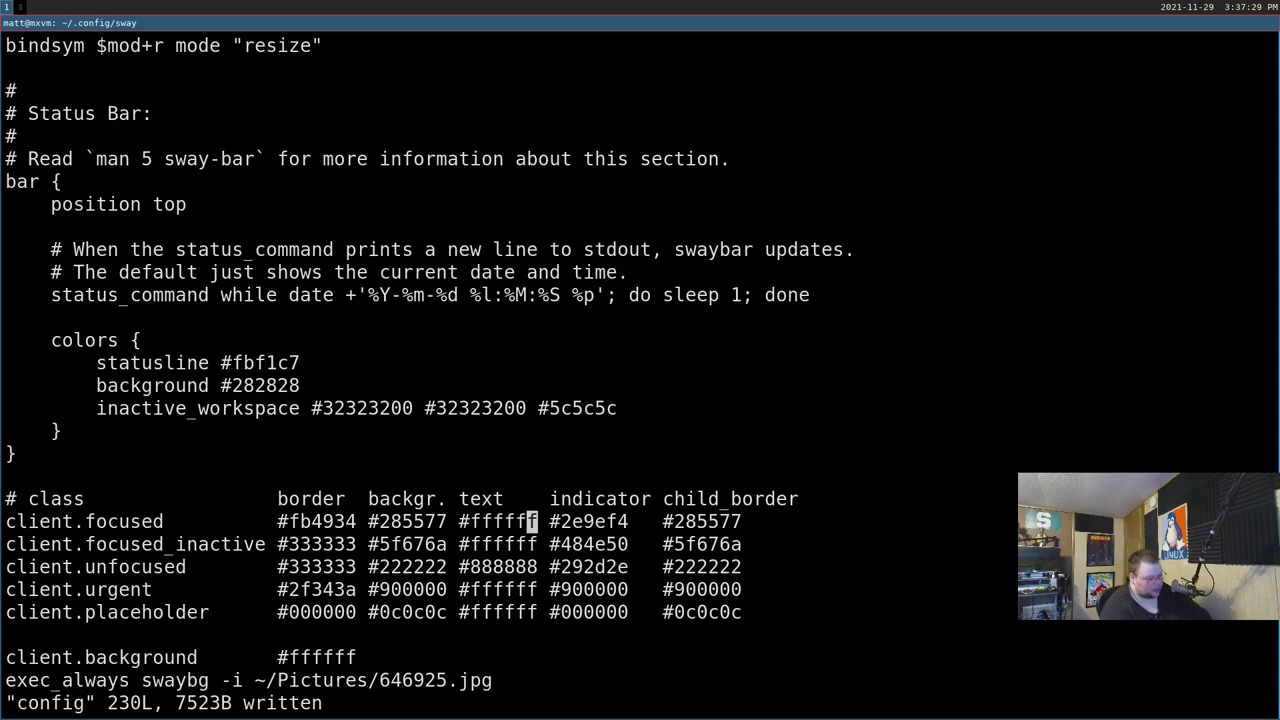
key(l)
key(l)
key(l)
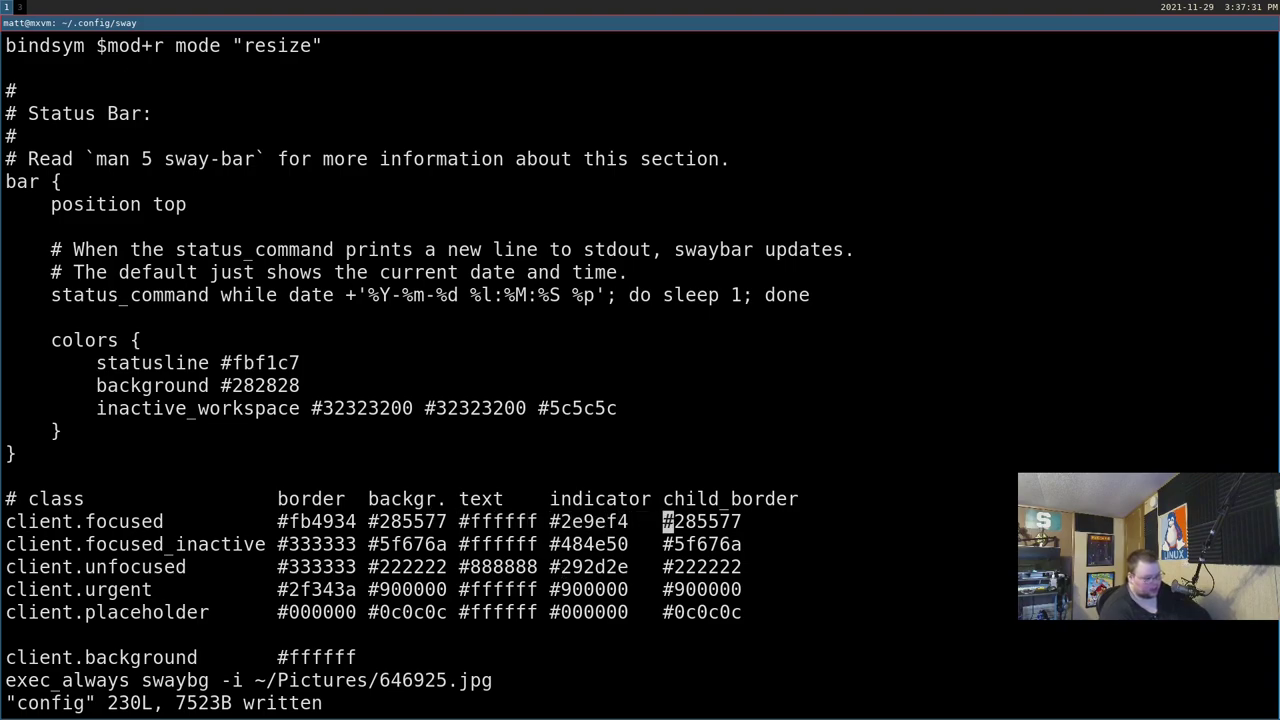
key(l)
text(cw)
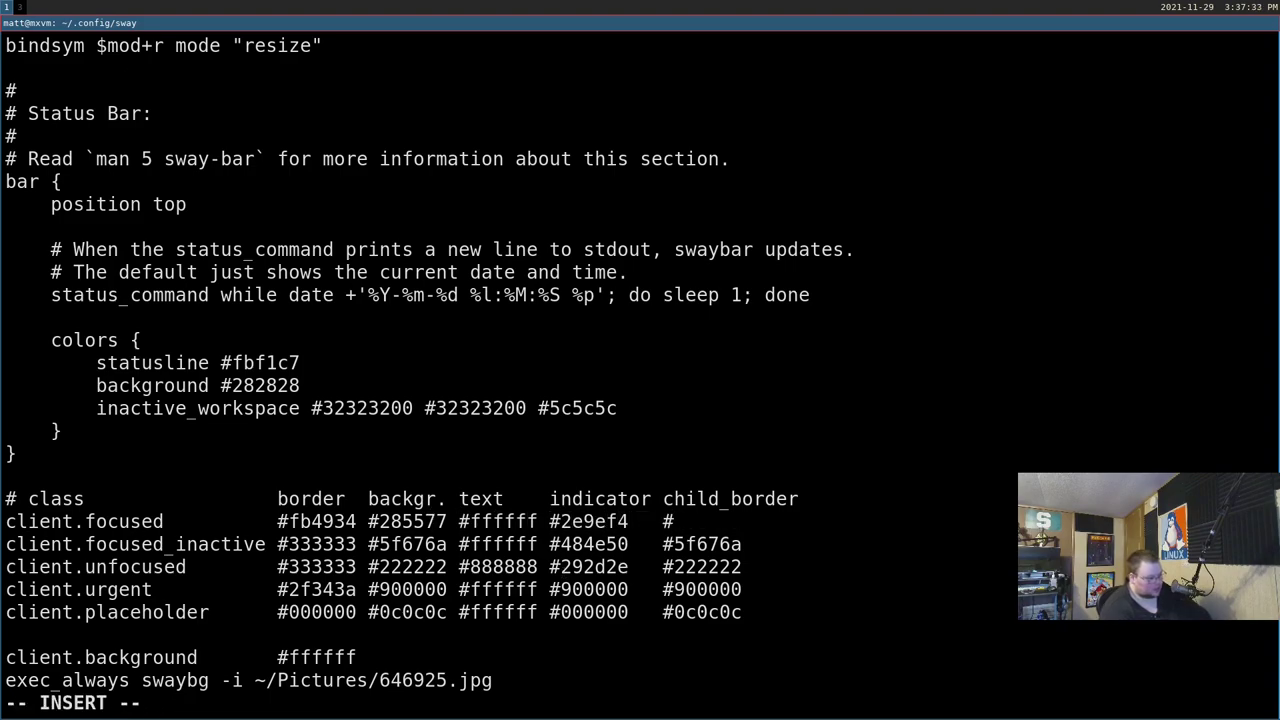
text(fb49)
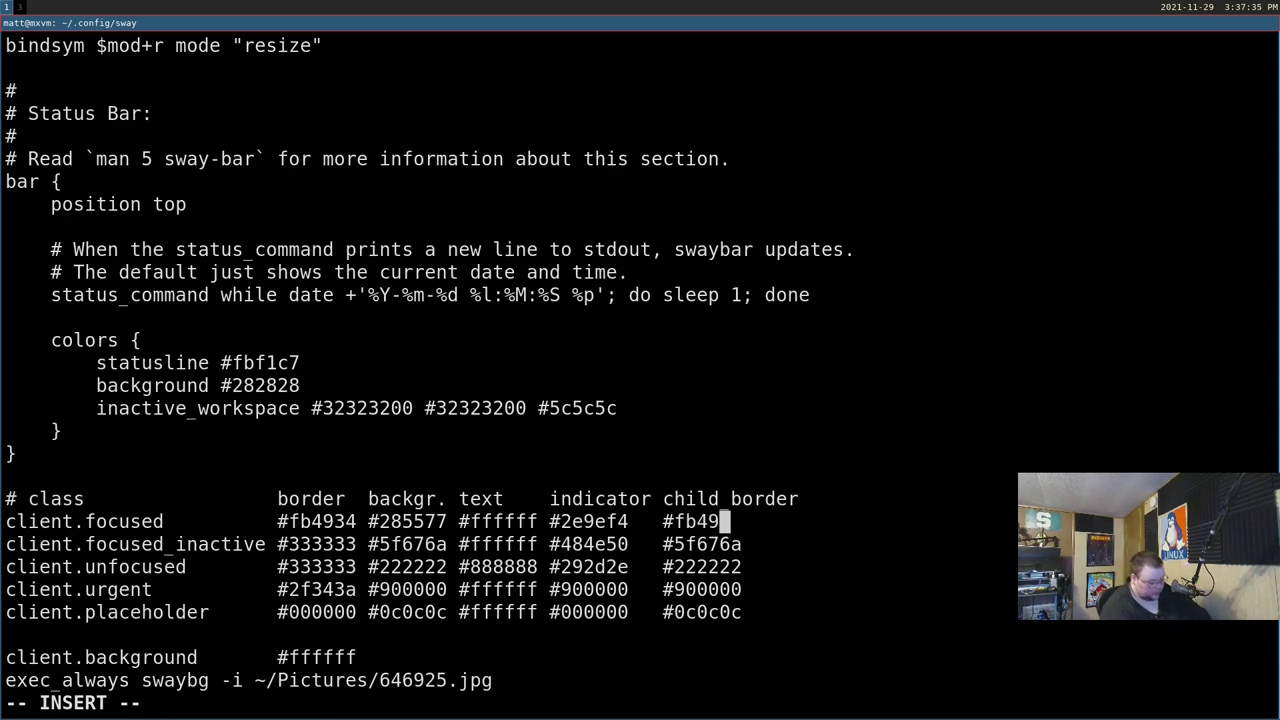
text(34)
key(Escape)
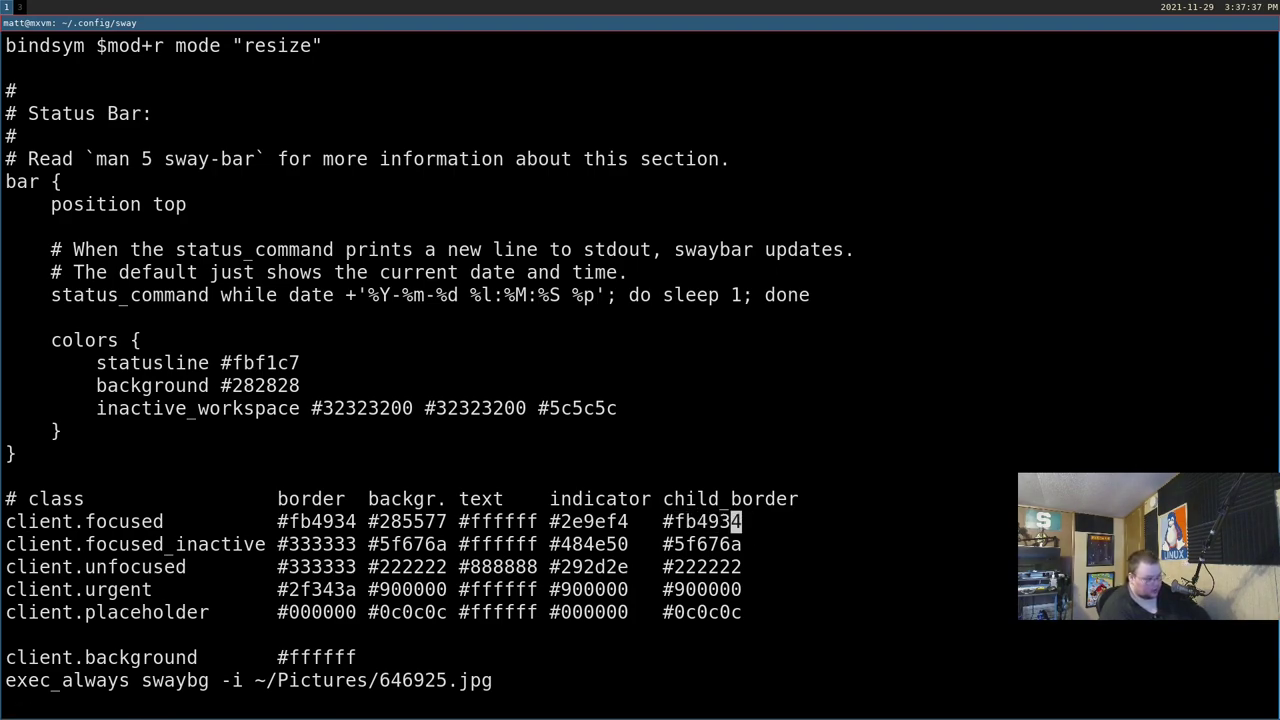
Bring the Firefox gruvbox palette back beside the config and set the client.focused background colour to #b8bb26.
key(h)
key(h)
key(h)
key(h)
key(h)
key(h)
key(h)
key(h)
key(h)
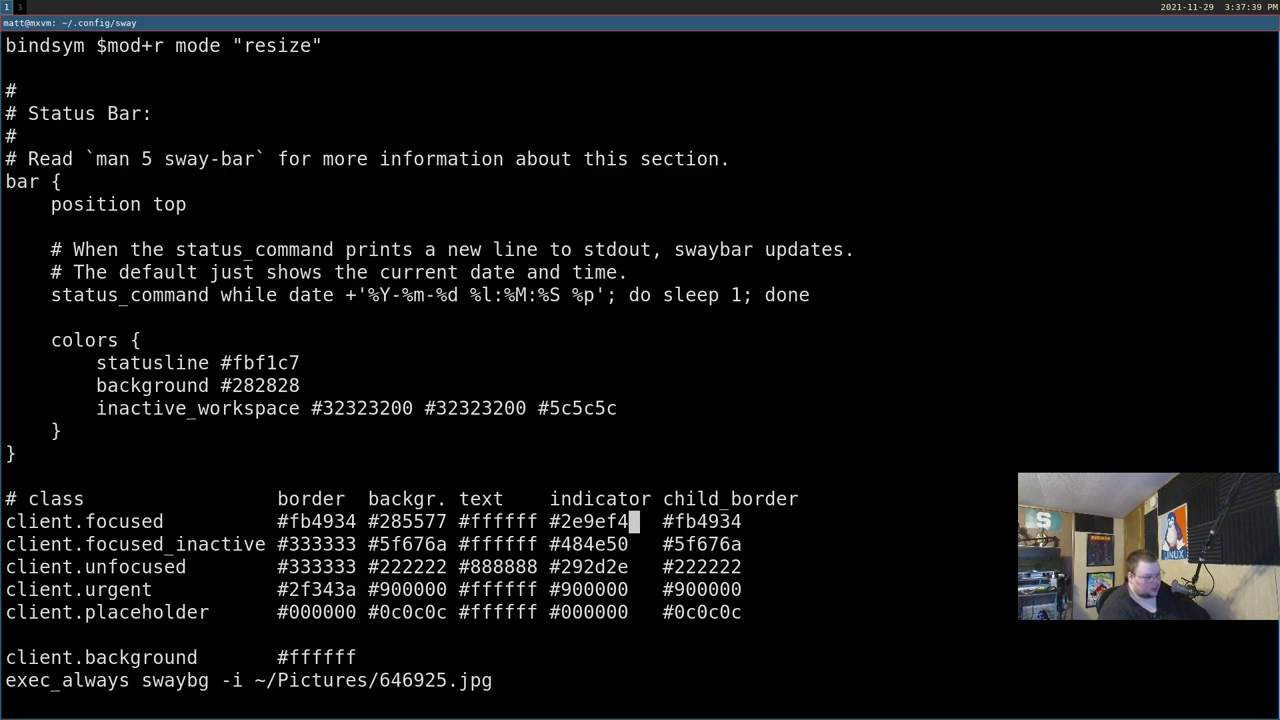
key(h)
key(h)
key(h)
key(h)
key(h)
key(h)
key(h)
key(h)
key(h)
key(h)
key(h)
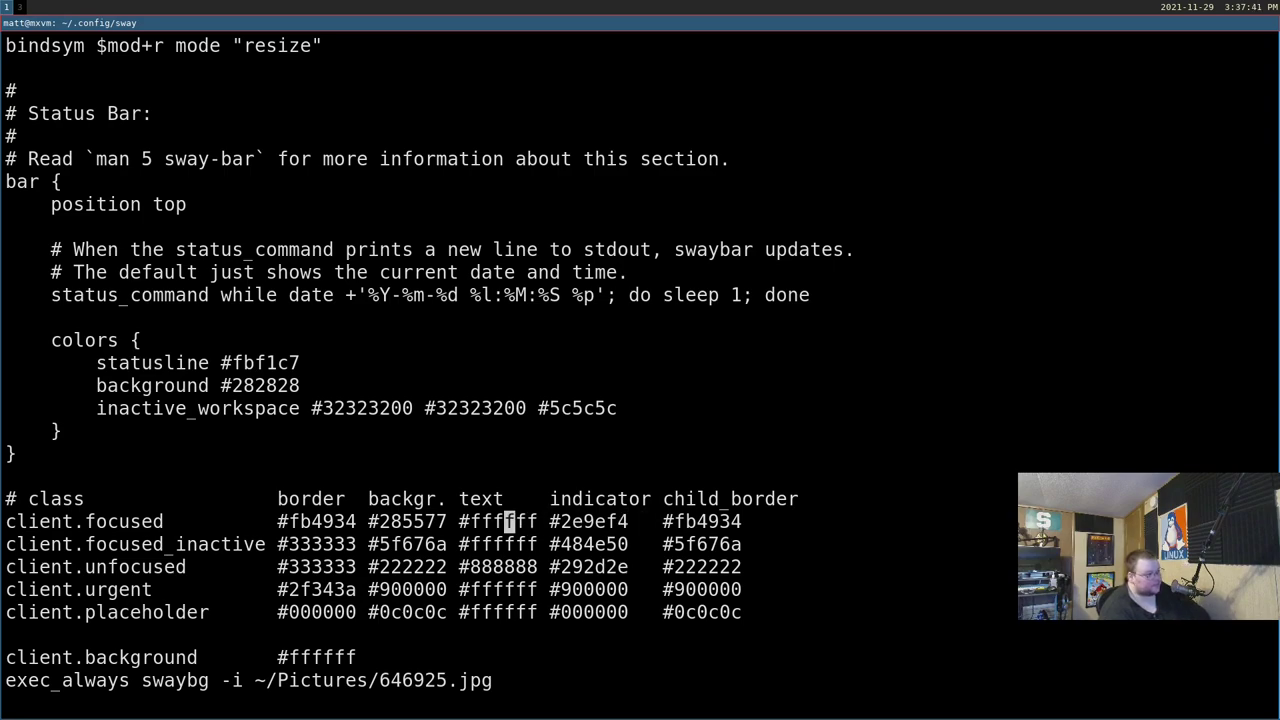
key(h)
key(h)
key(h)
key(h)
key(h)
key(h)
key(h)
key(h)
key(h)
key(super+3)
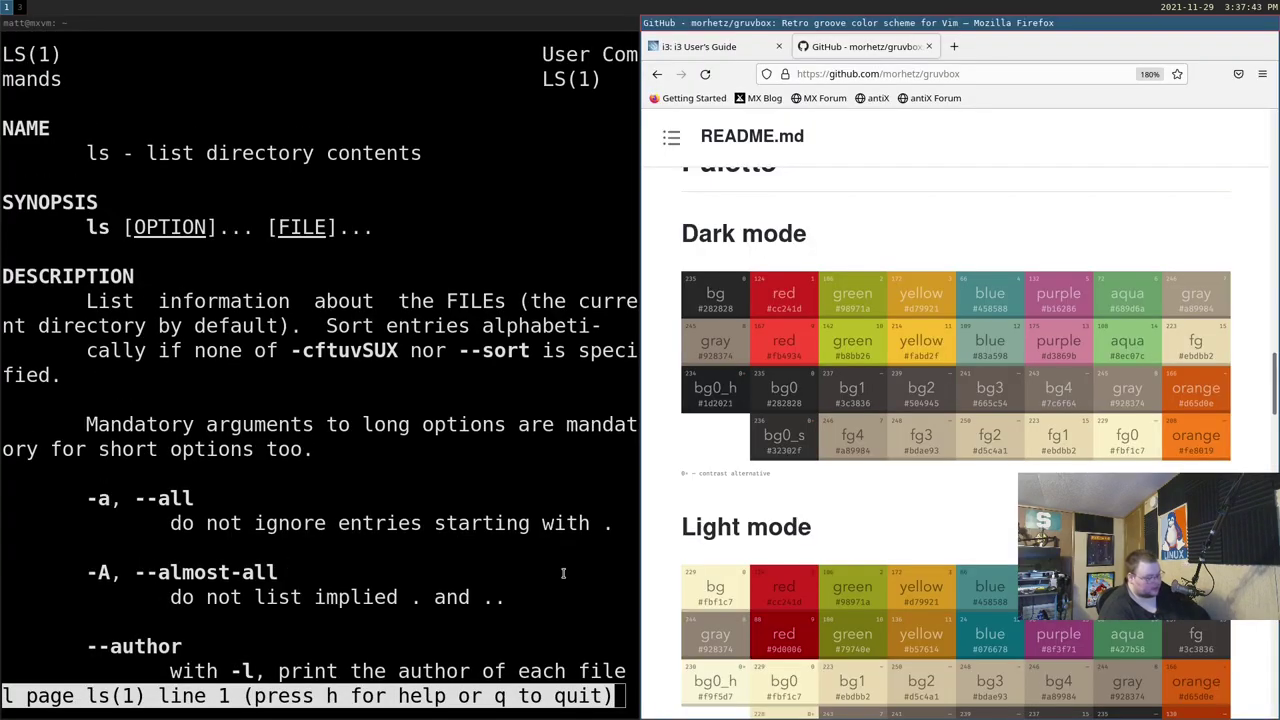
key(super+1)
text(cwb8bb#ffffff #2e9ef4 #fb4934)
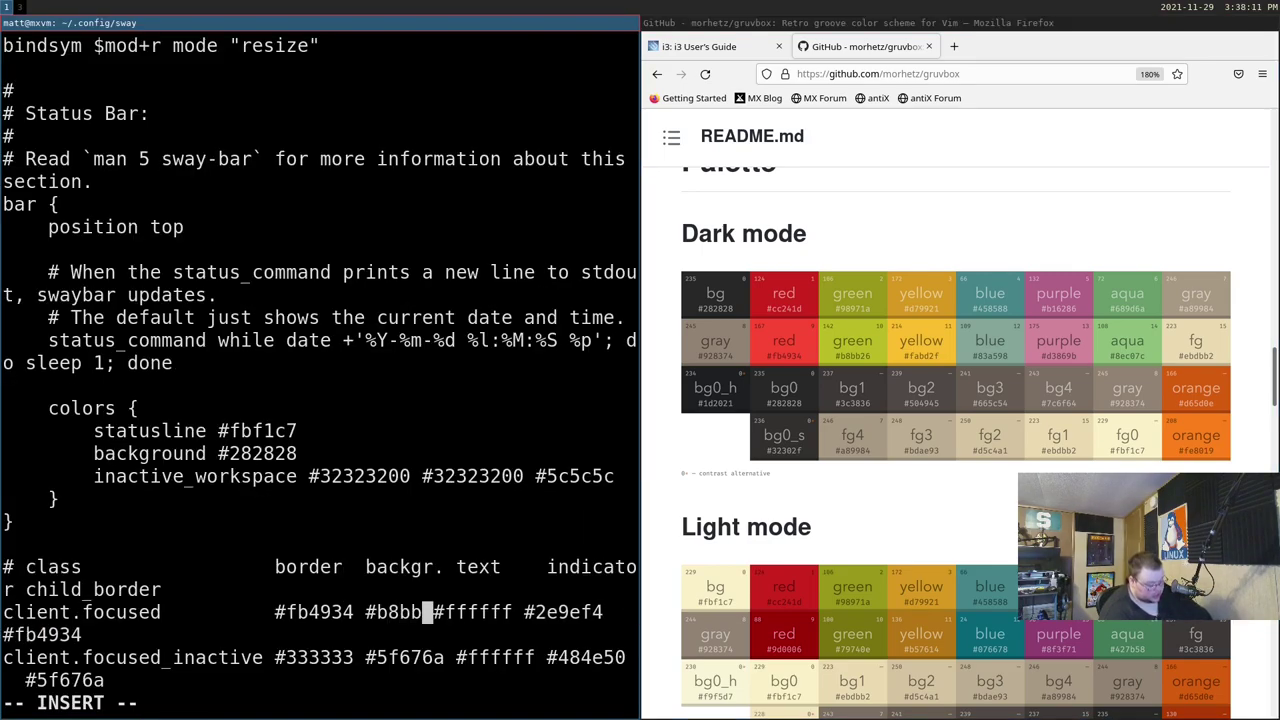
text(26)
key(Escape)
Save the config and reload Sway to apply the focused child border and background colours.
text(:"w)
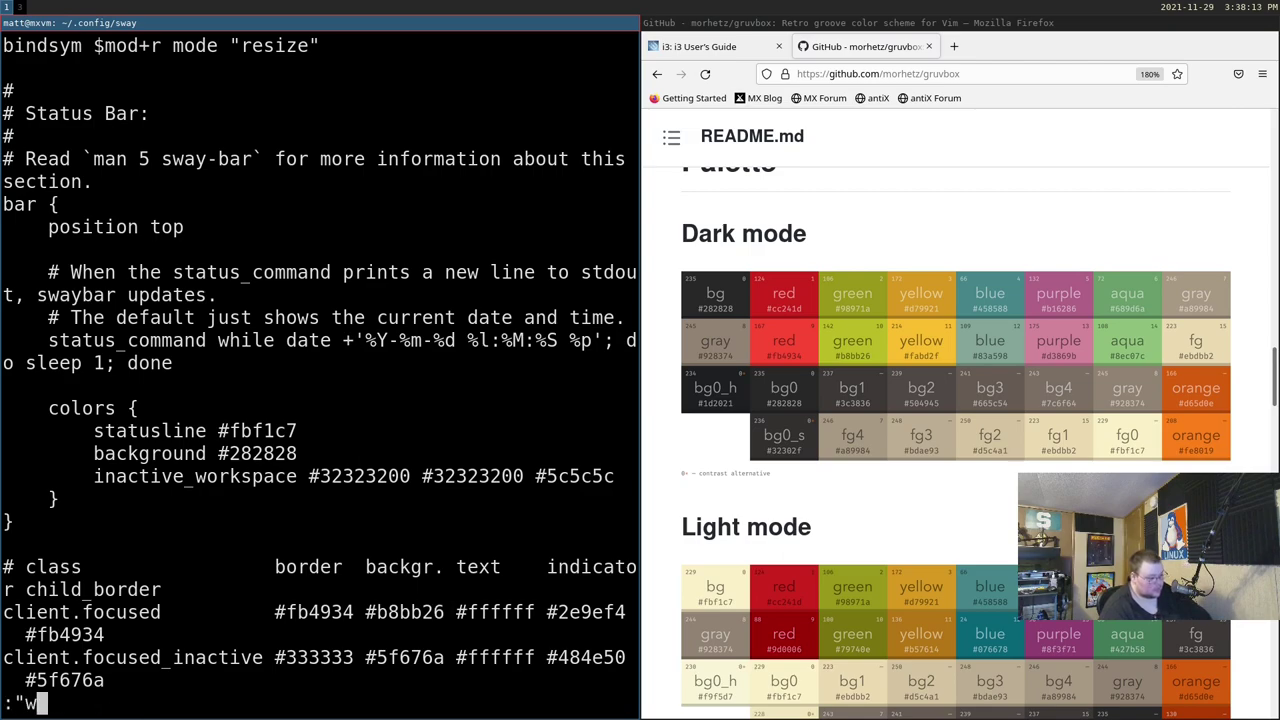
key(BackSpace)
key(Return)
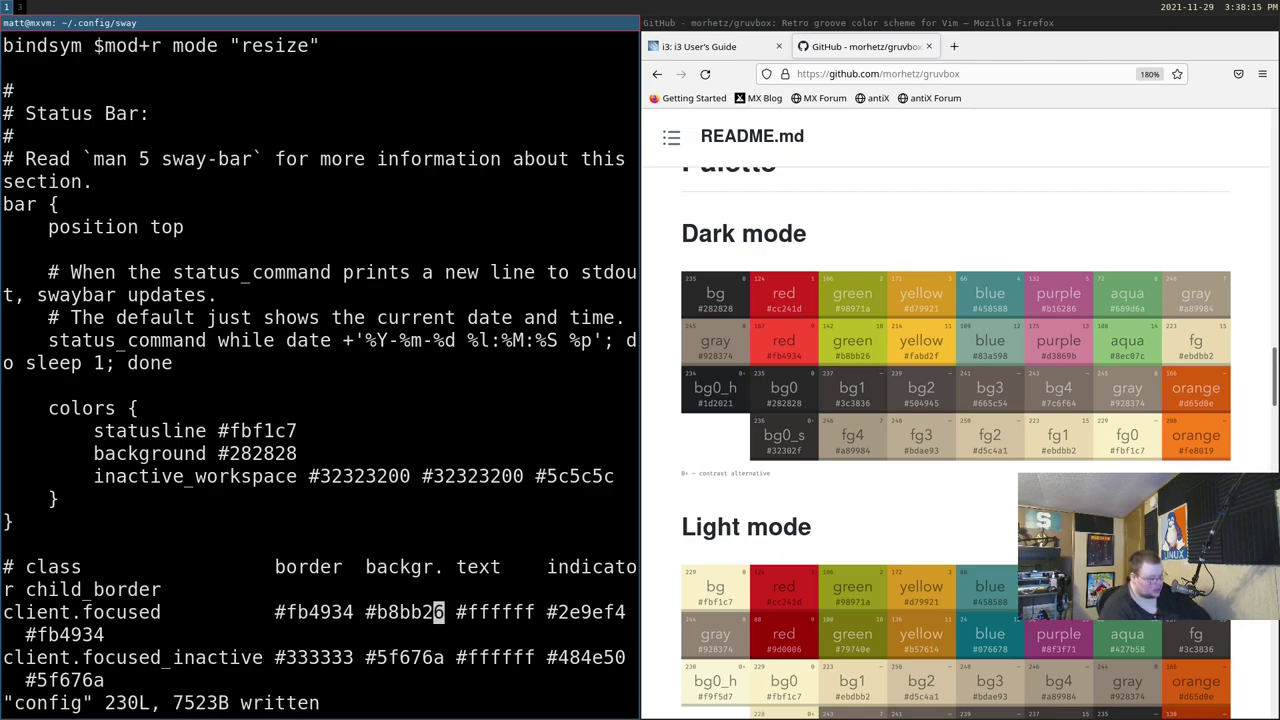
key(super+shift+c)
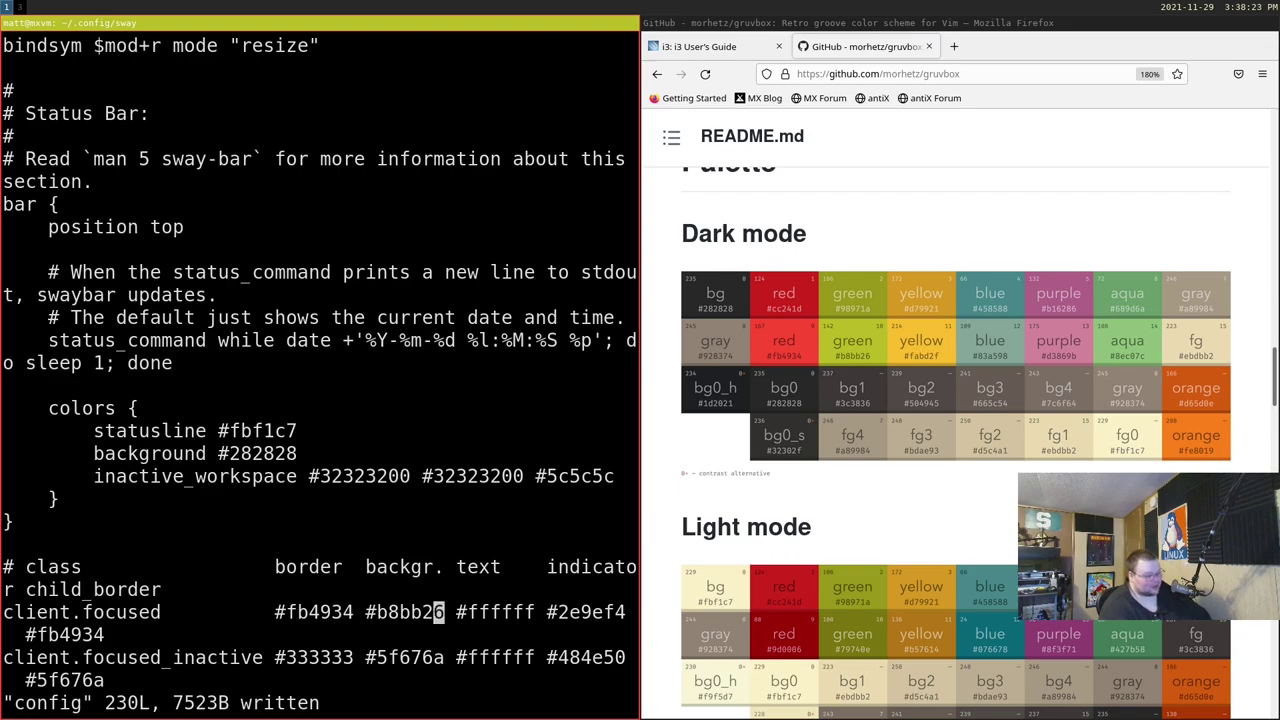
Set the client.focused background colour to #83a598.
key(h)
key(h)
key(h)
key(h)
key(h)
key(c)
key(w)
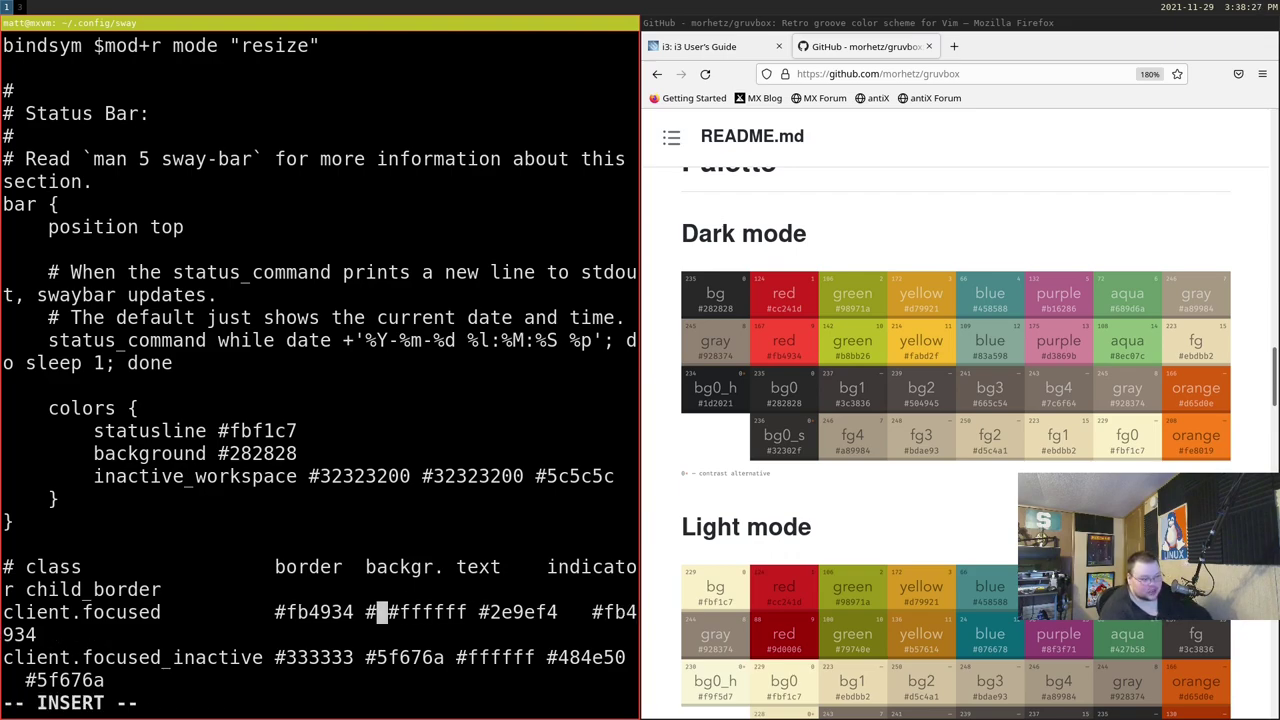
text(83)
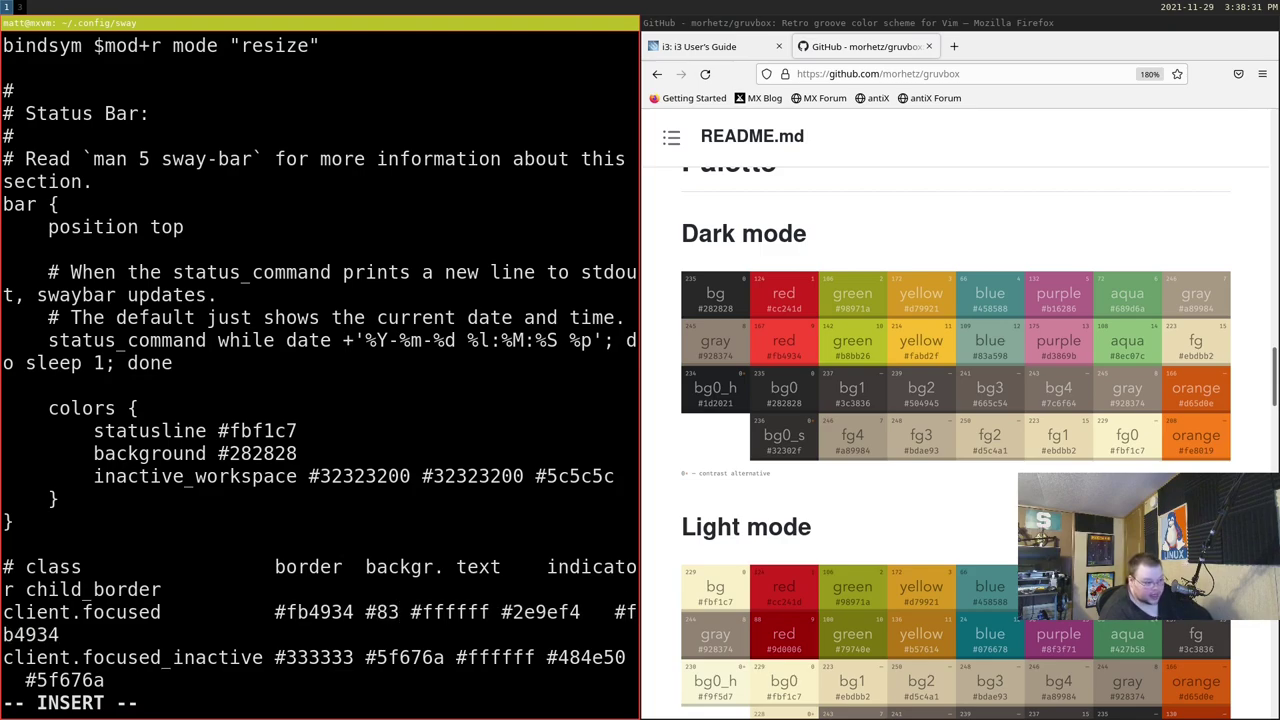
text(a5)
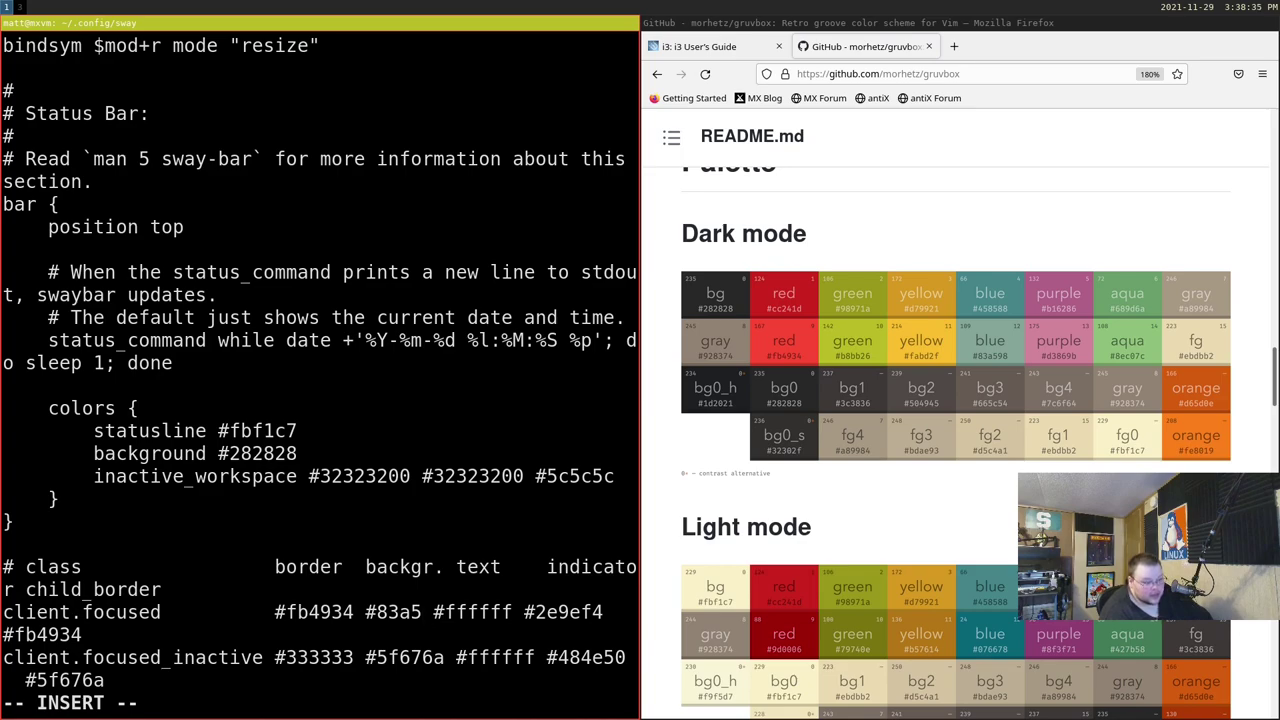
text(98)
key(Escape)
Save the config and reload Sway to apply the #83a598 focused background.
text(:w)
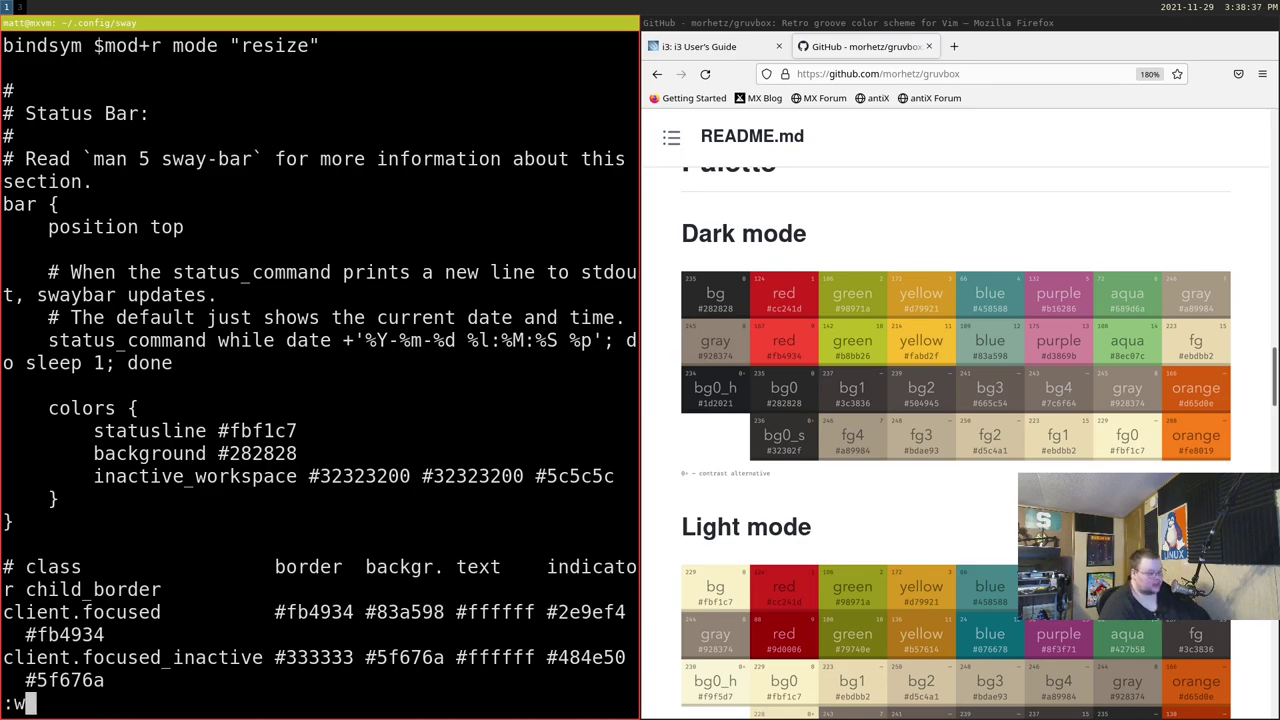
key(Return)
key(super+shift+c)
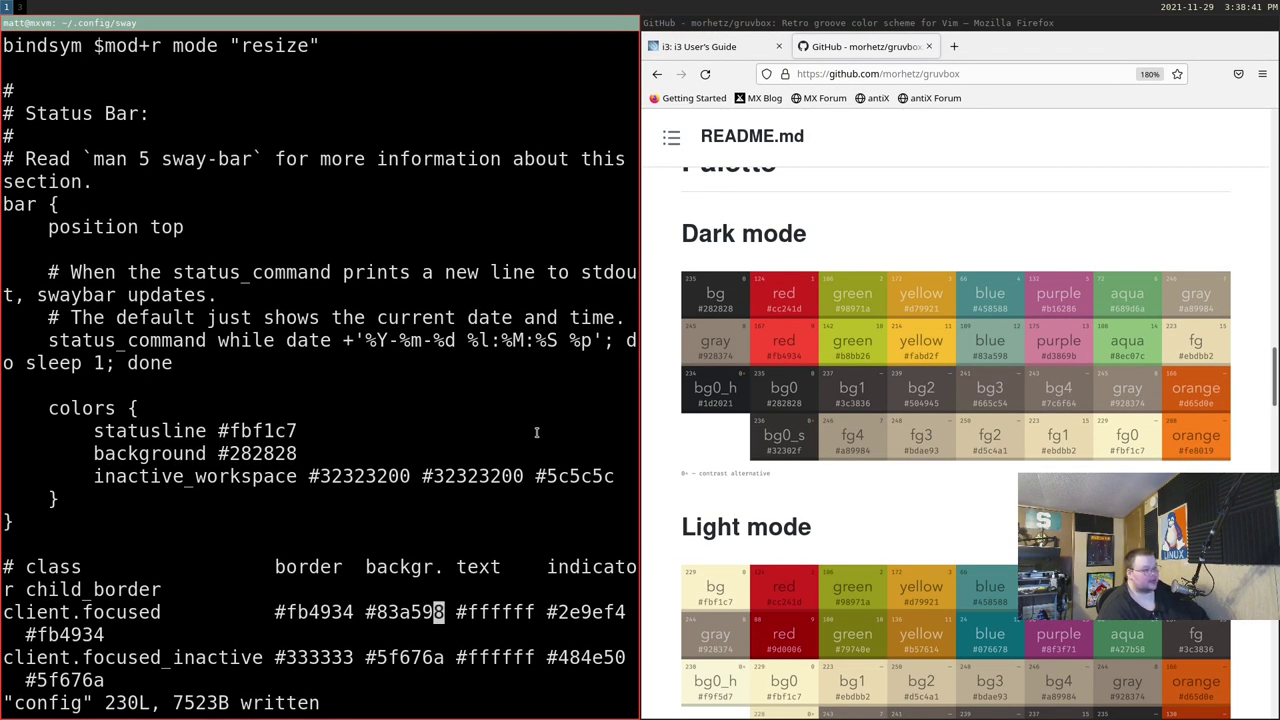
Go back up the config to the for_window border rule just above the key bindings section.
key(k)
key(k)
key(k)
key(k)
key(k)
key(k)
key(k)
key(k)
key(k)
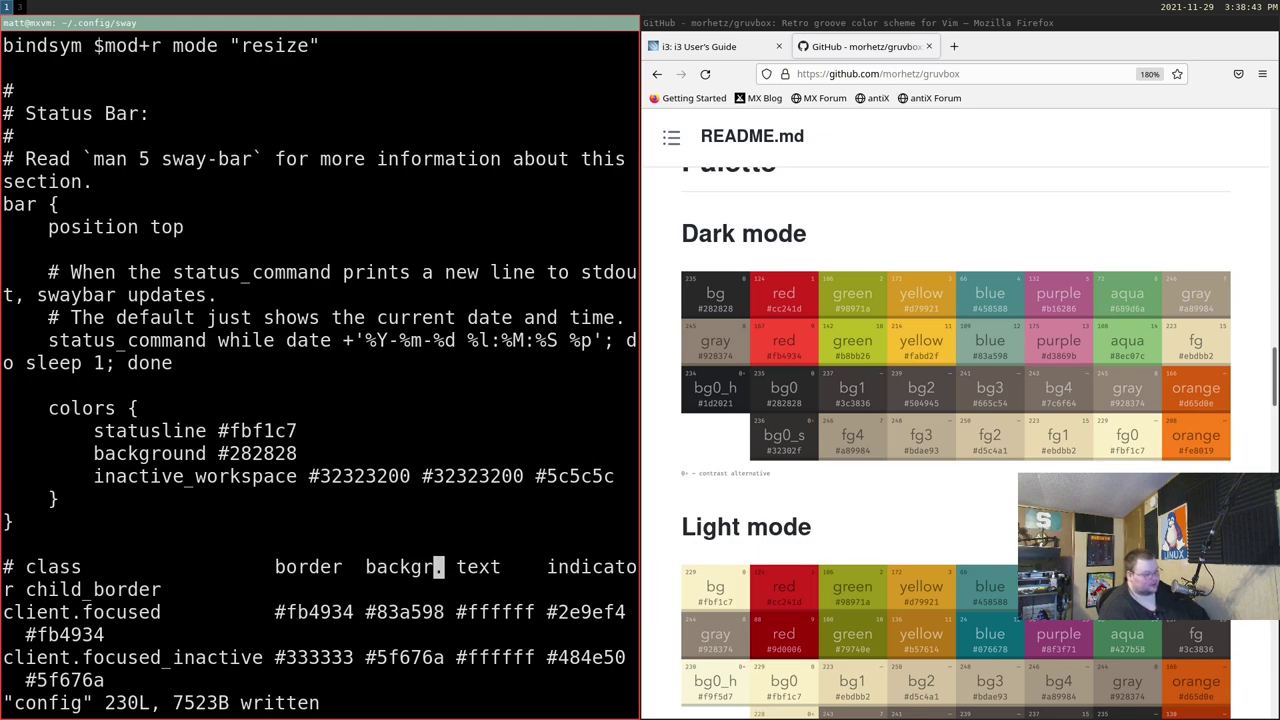
key(k)
key(k)
key(k)
key(k)
key(k)
key(k)
key(k)
key(k)
key(k)
key(k)
key(k)
key(k)
key(k)
key(k)
key(k)
key(k)
key(k)
key(k)
key(k)
key(k)
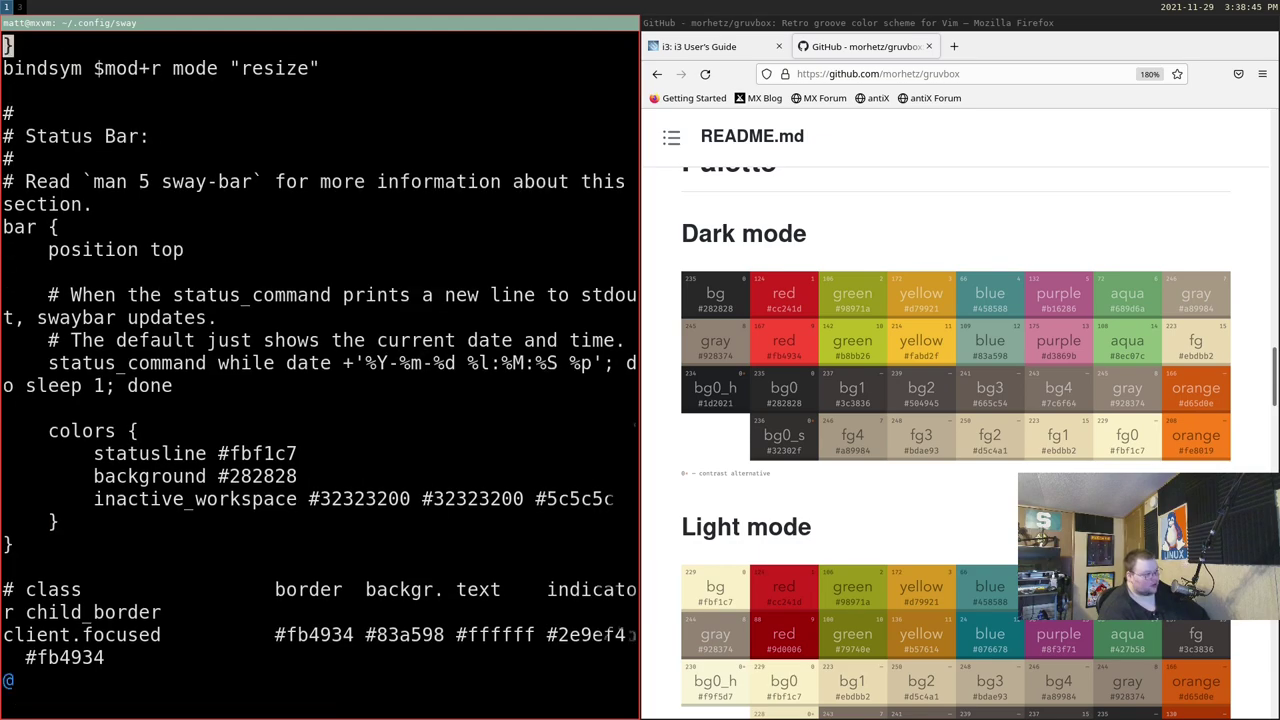
key(k)
key(k)
key(k)
key(k)
key(k)
key(k)
key(k)
key(k)
key(k)
key(k)
key(k)
key(k)
key(k)
key(k)
key(k)
key(k)
key(k)
key(k)
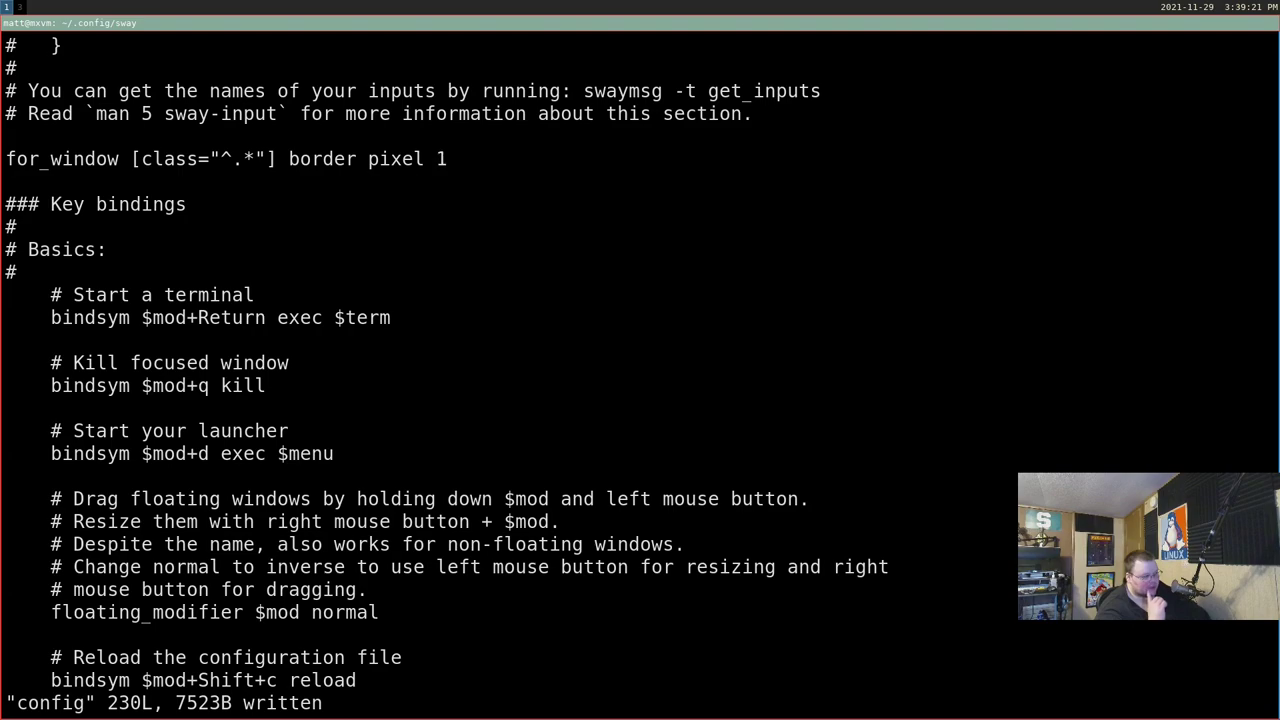
Open a new terminal beside the config, enlarge its text and run xprop to query window properties.
key(super+Return)
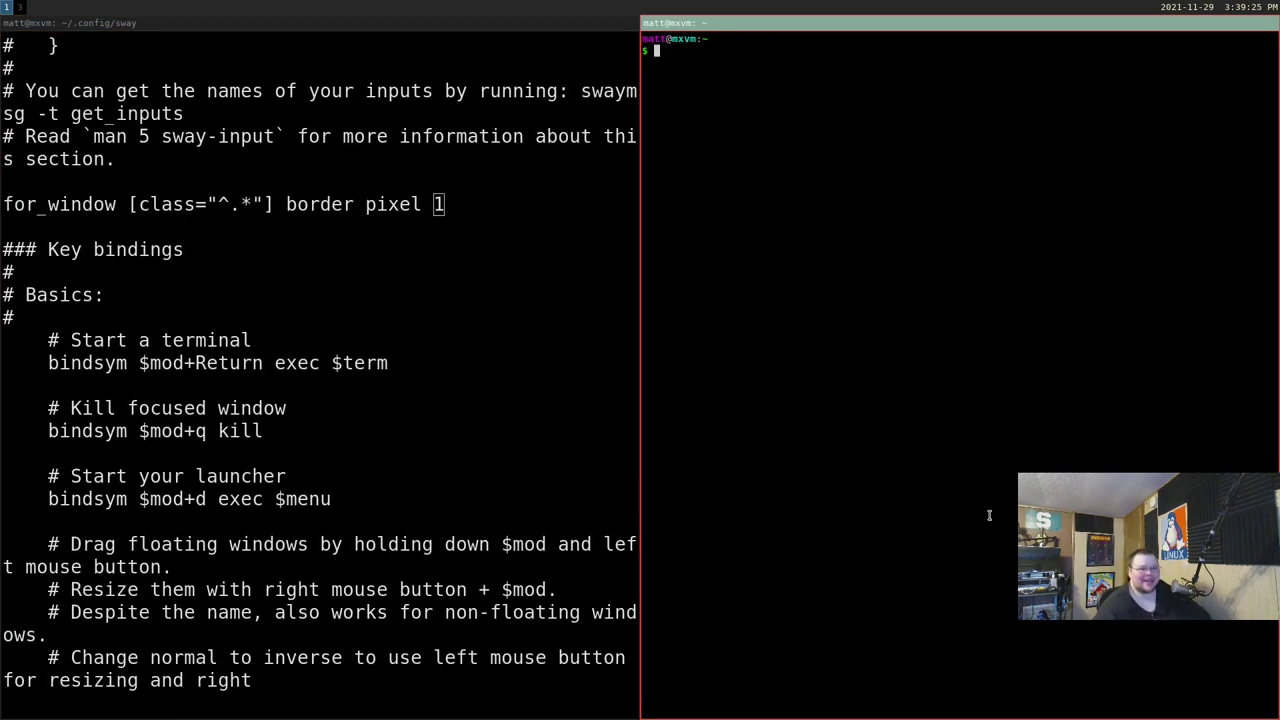
key(ctrl+equal)
key(ctrl+equal)
key(ctrl+equal)
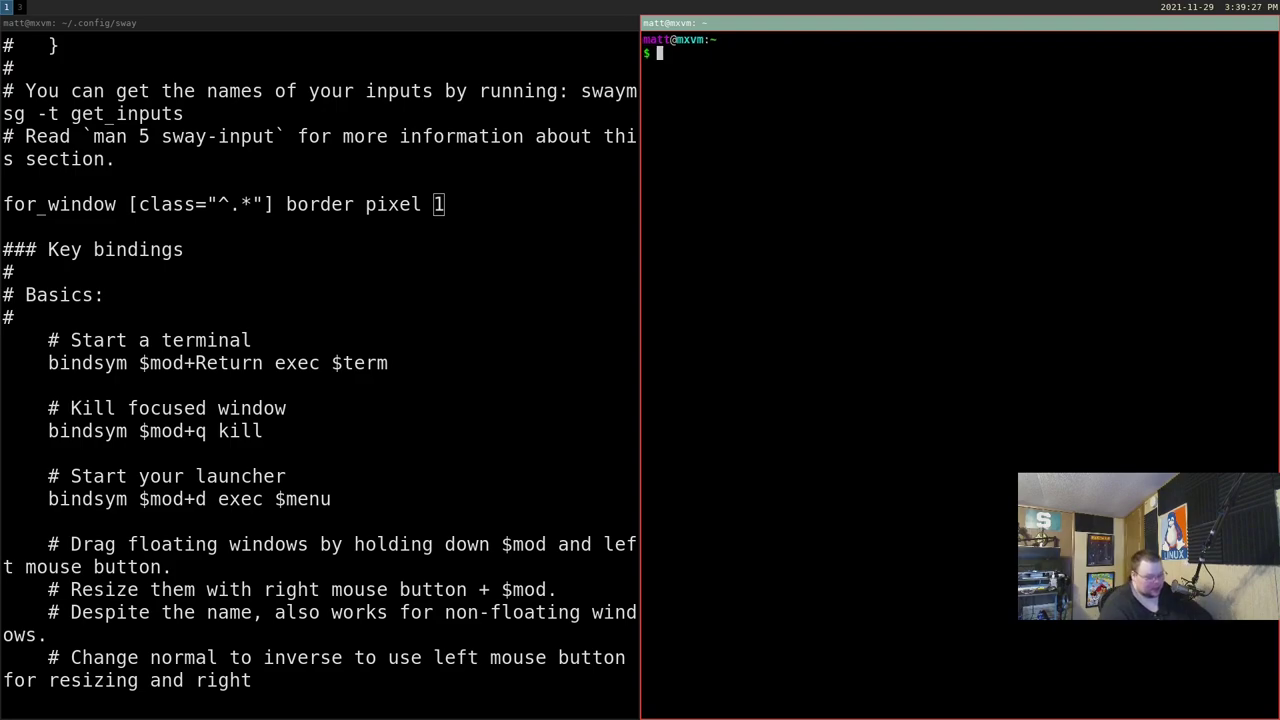
text(xprop)
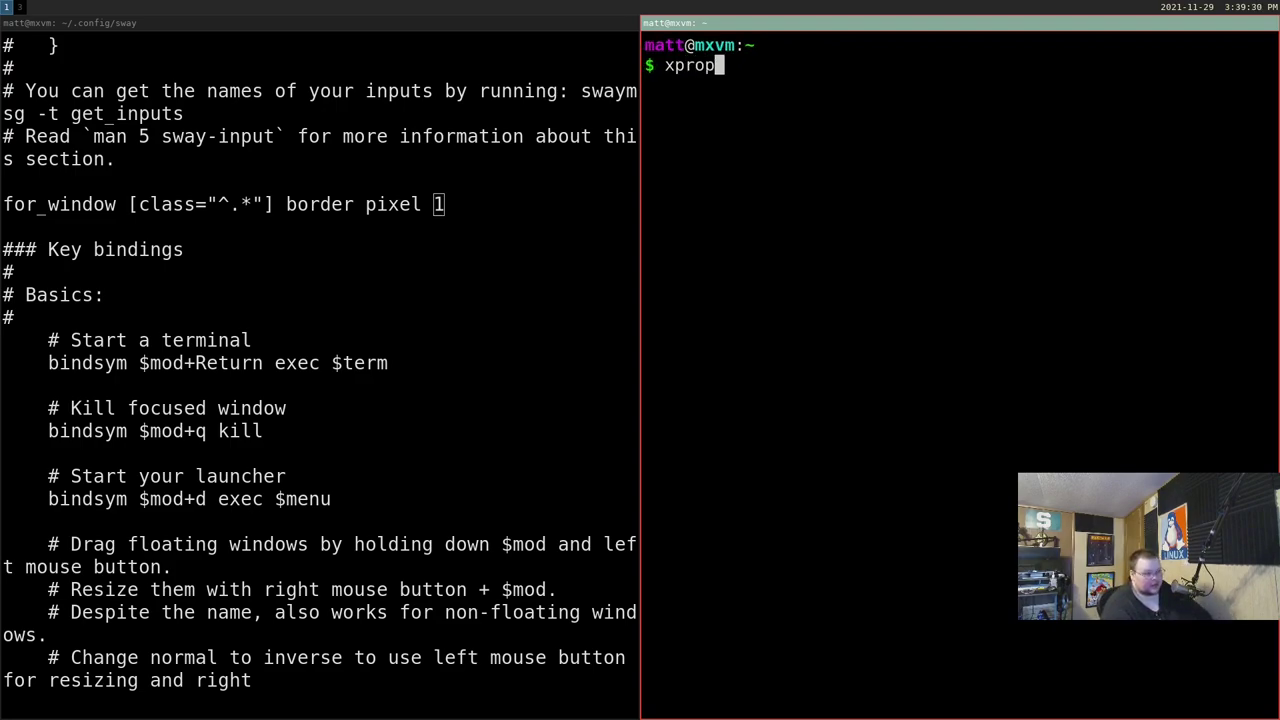
key(Return)
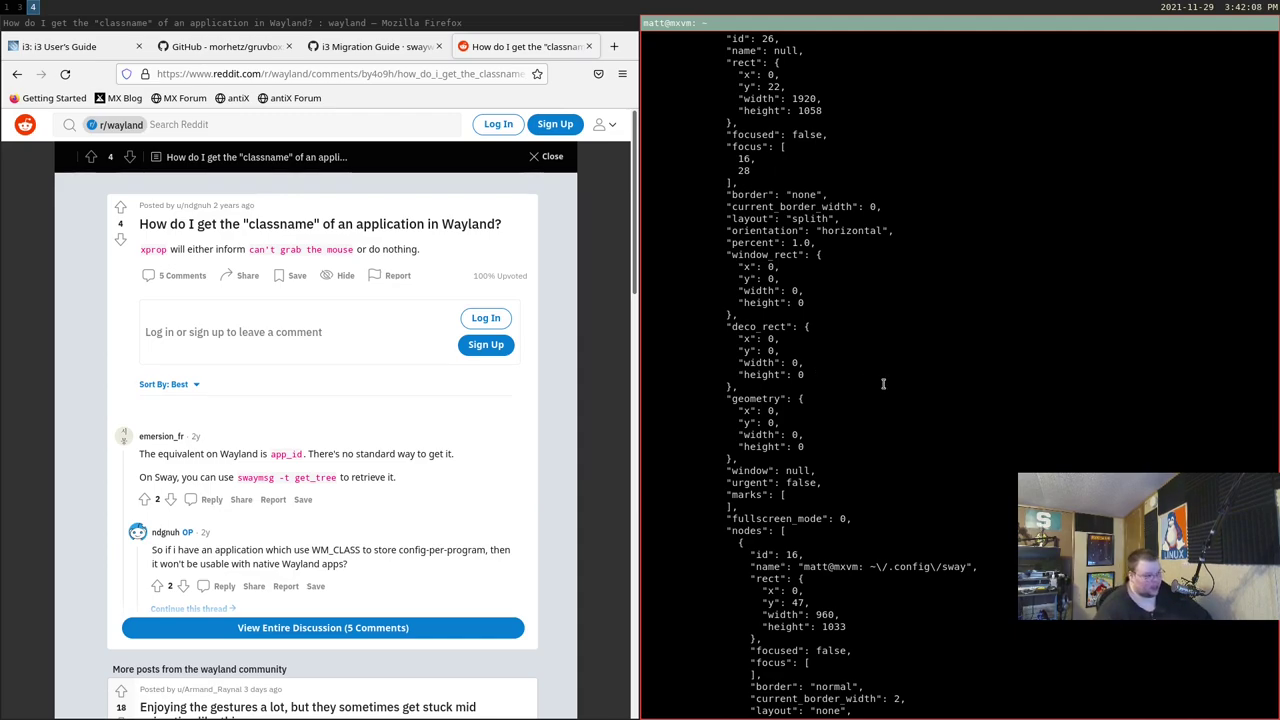
Return to workspace 1 and close the terminal used for xprop.
key(super+1)
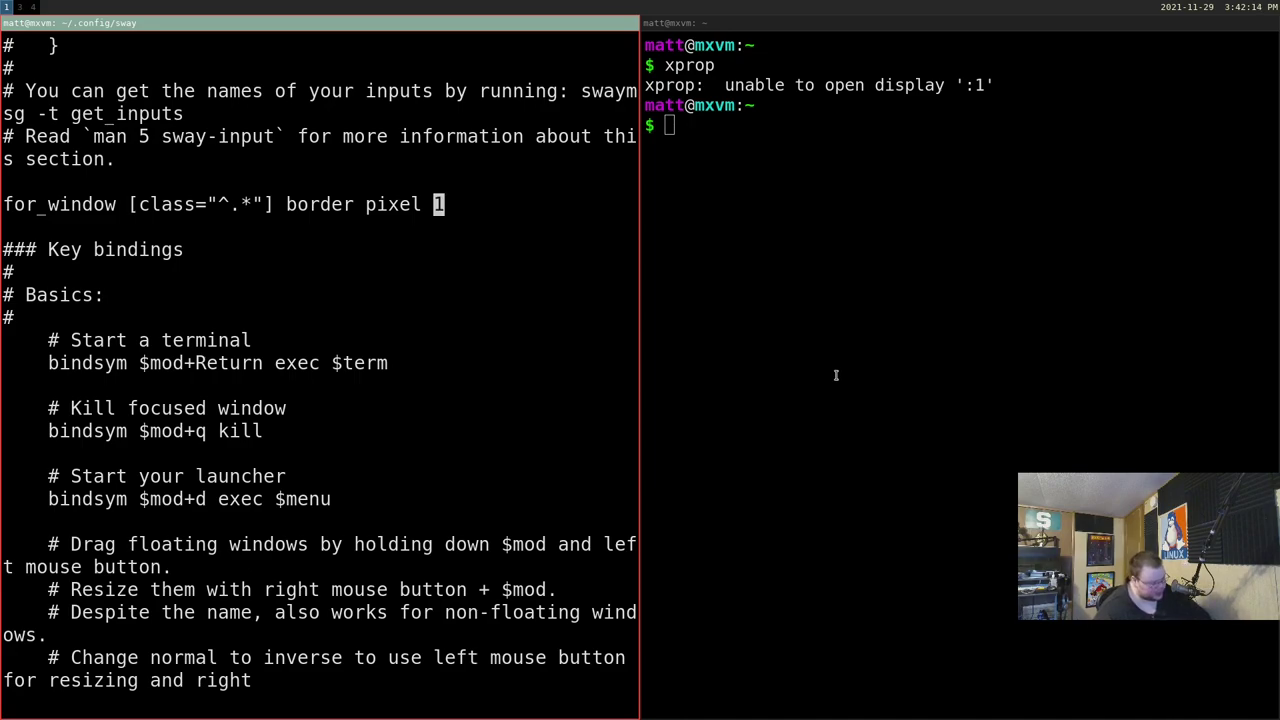
mouse_move(670, 252)
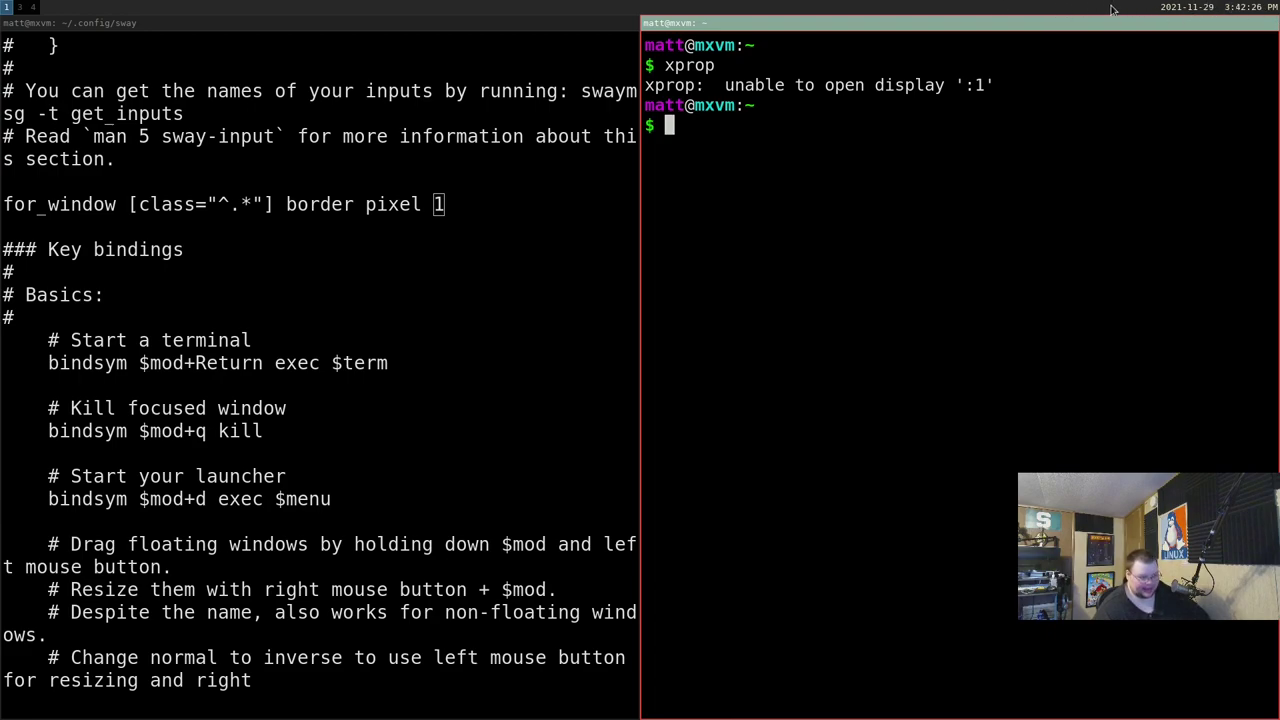
mouse_move(340, 283)
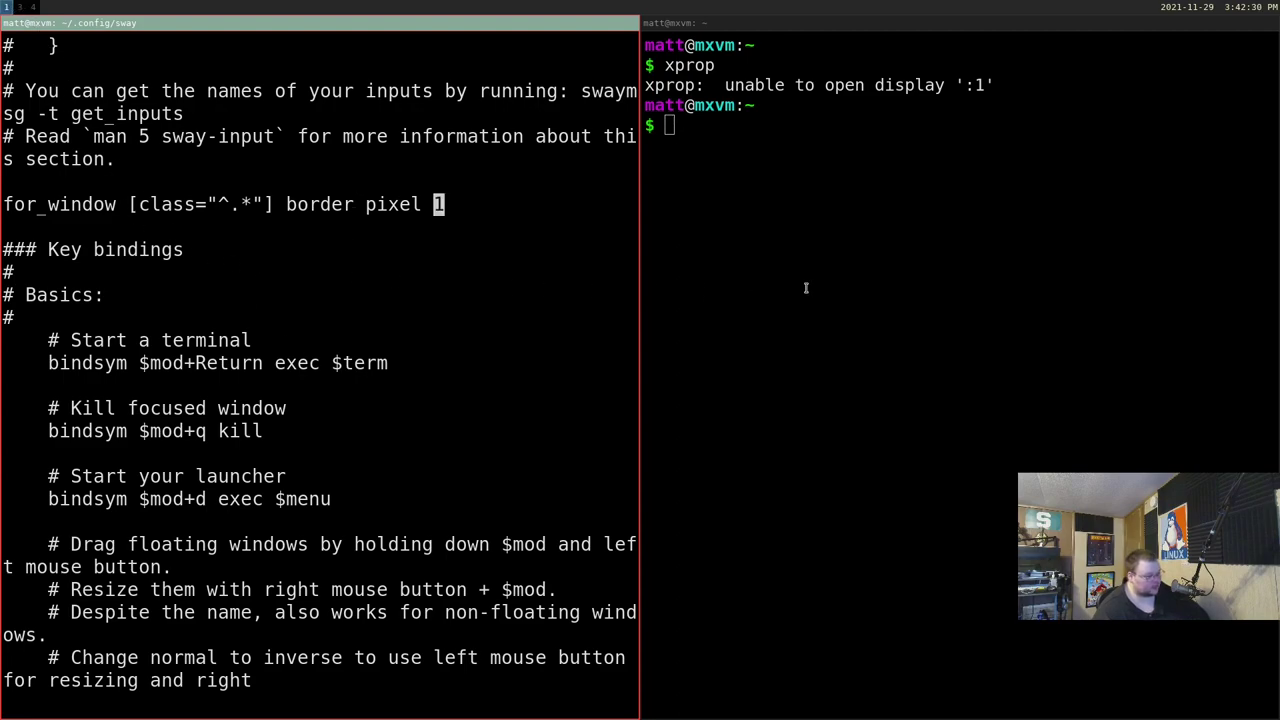
mouse_move(960, 257)
key(super+q)
Go to the inactive_workspace line in the bar's colors block near the end of the config.
key(shift+g)
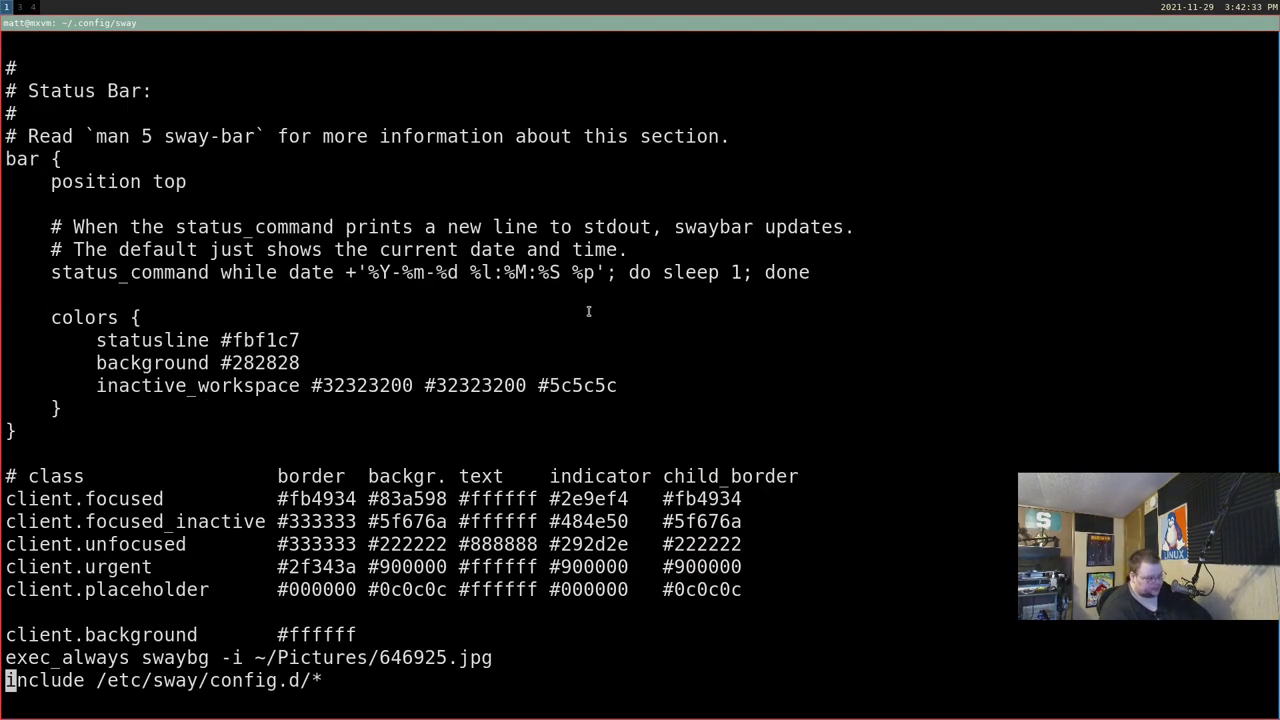
key(k)
key(k)
key(k)
key(k)
key(k)
key(k)
key(k)
key(k)
key(k)
key(k)
key(k)
key(k)
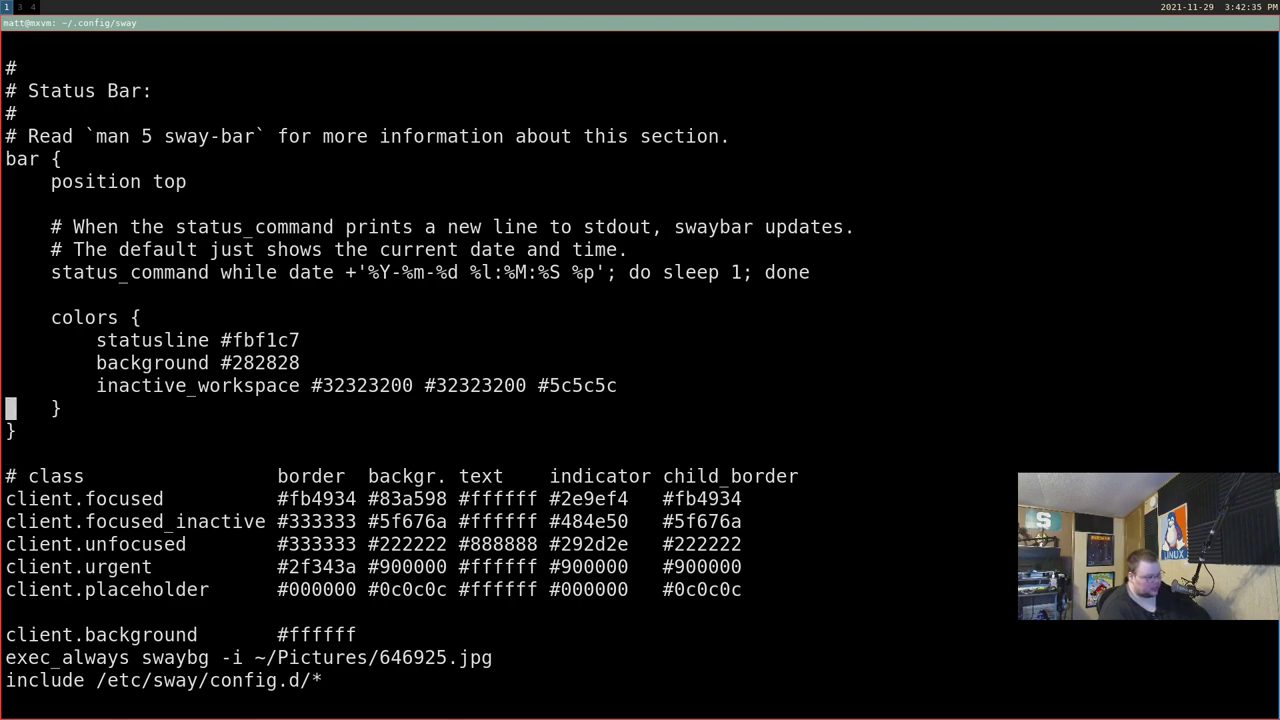
key(k)
key(l)
key(l)
key(l)
key(l)
key(l)
key(l)
key(l)
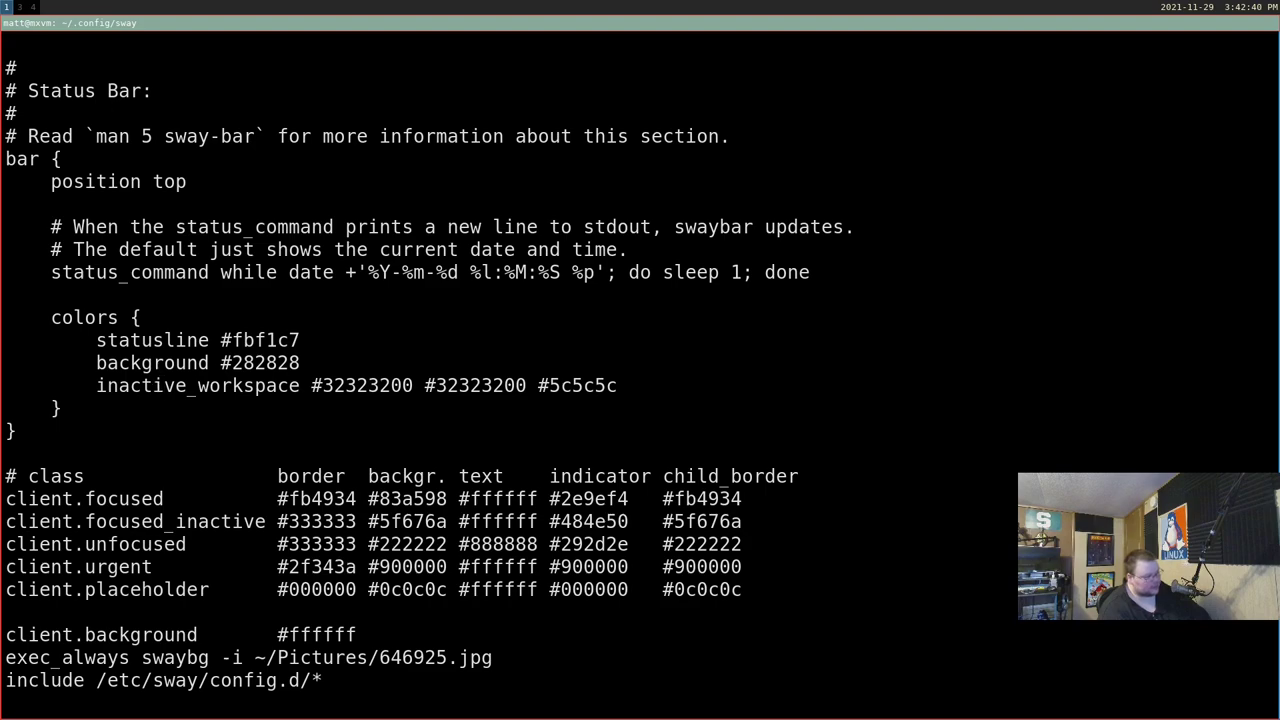